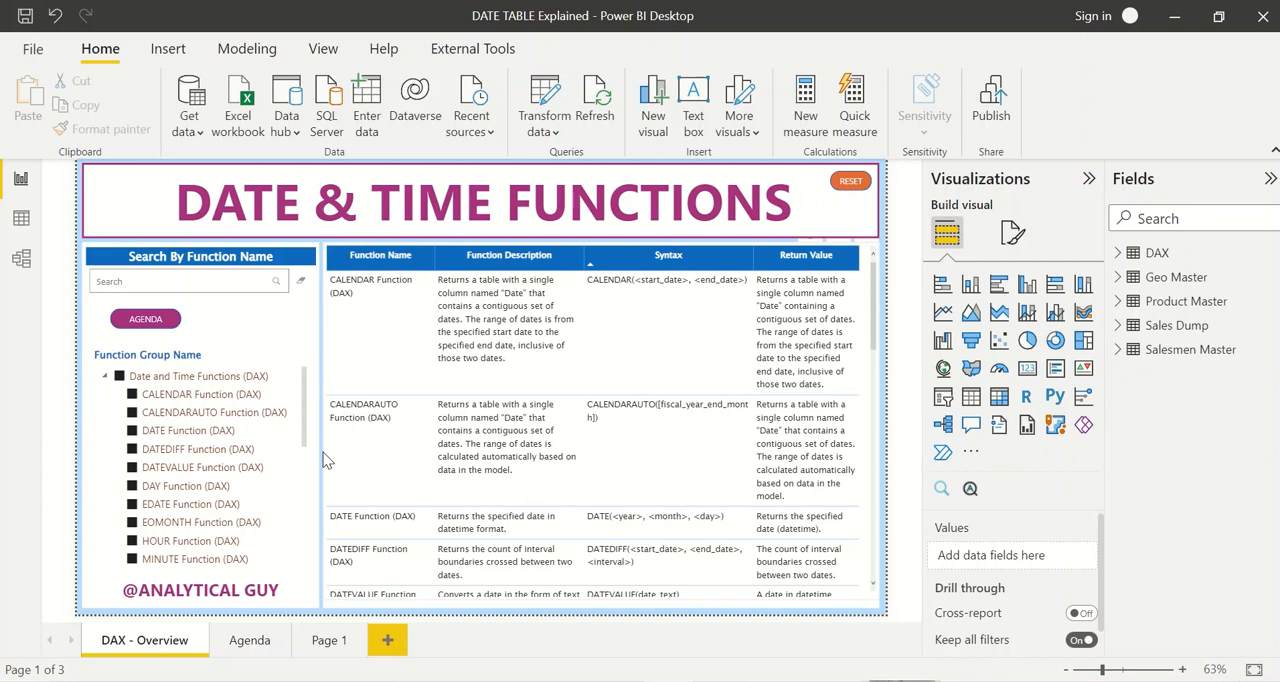
Step: Open the table data and look through the Geo Master, Product Master, Sales Dump and Salesmen Master tables
click(22, 222)
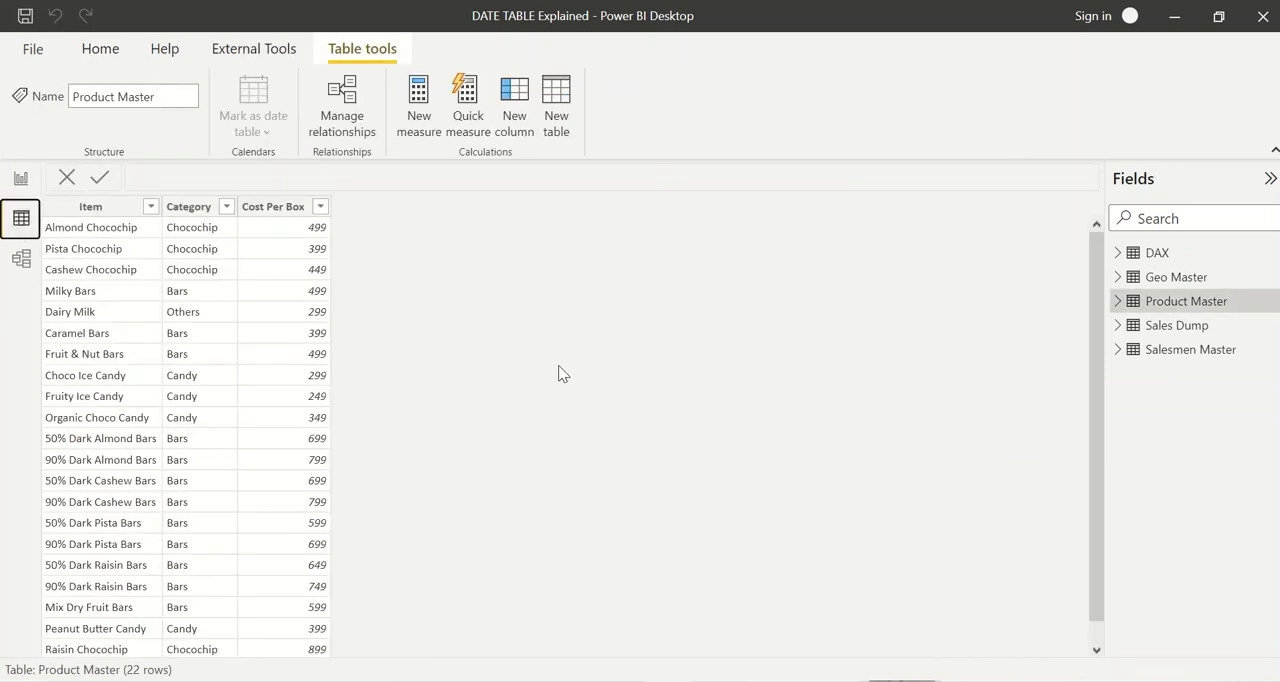
click(1176, 289)
click(1190, 324)
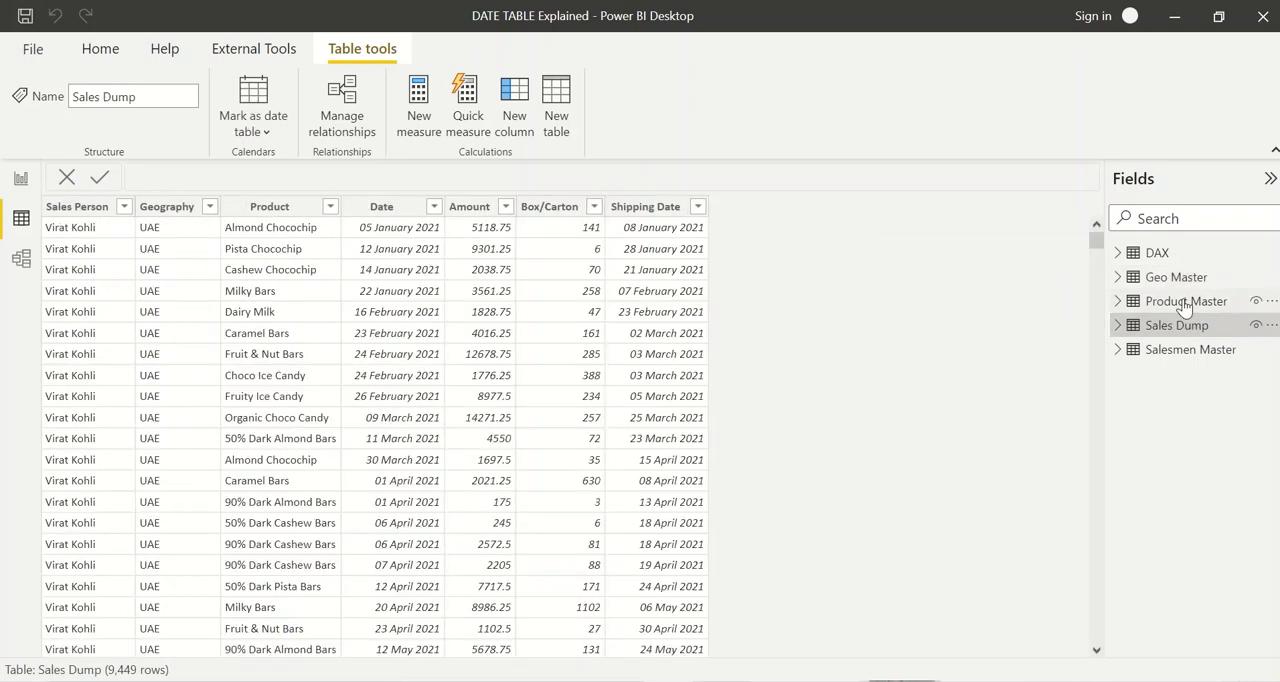
click(1188, 303)
click(1191, 328)
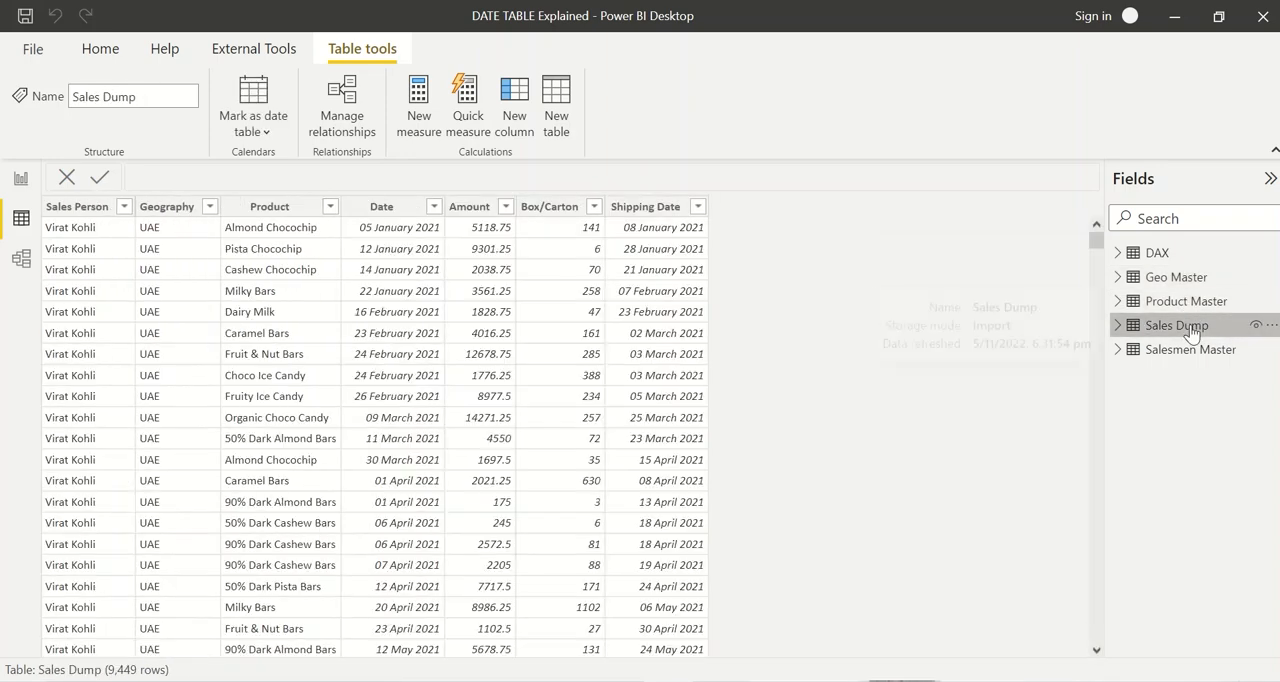
click(1194, 351)
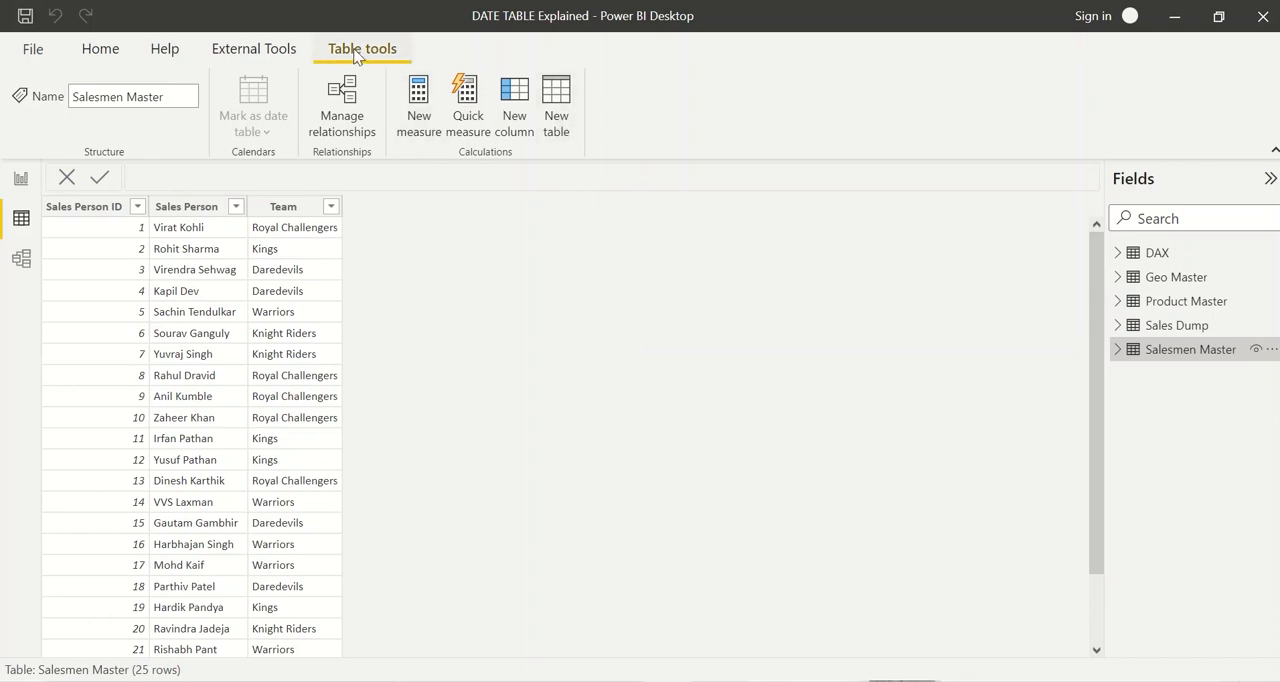
Step: Create a new calculated table and name it Date in its formula
click(560, 122)
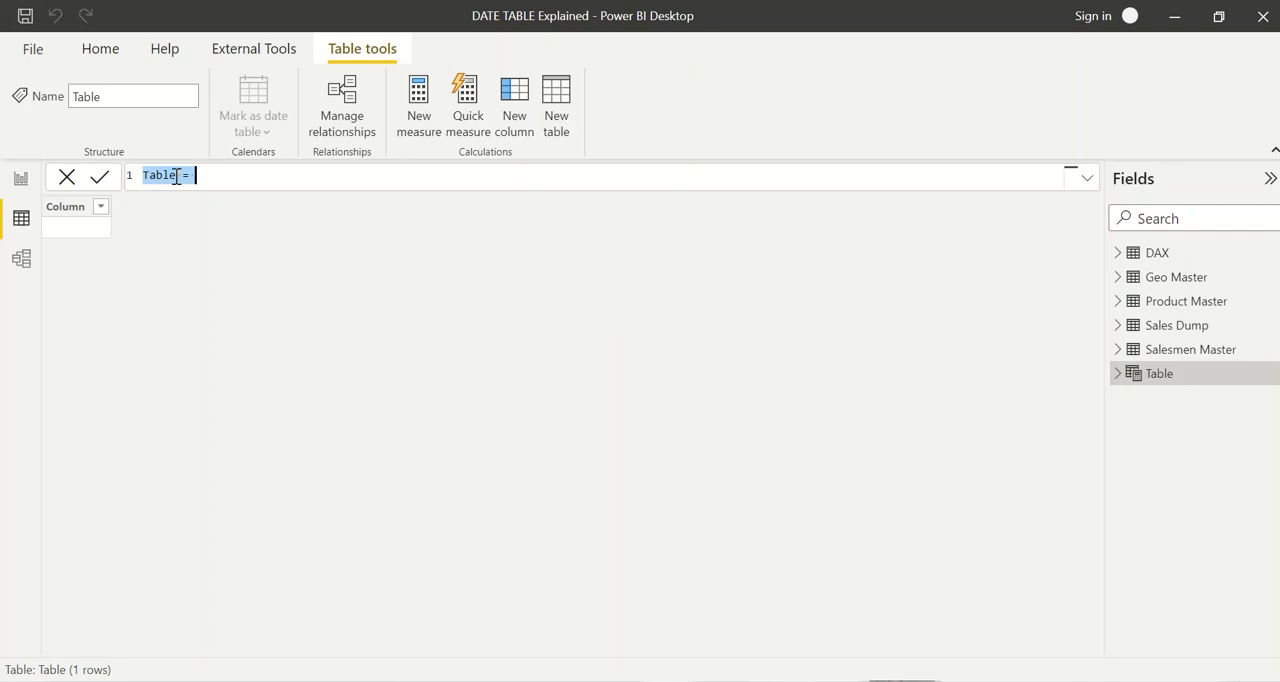
key(BackSpace)
text(Date)
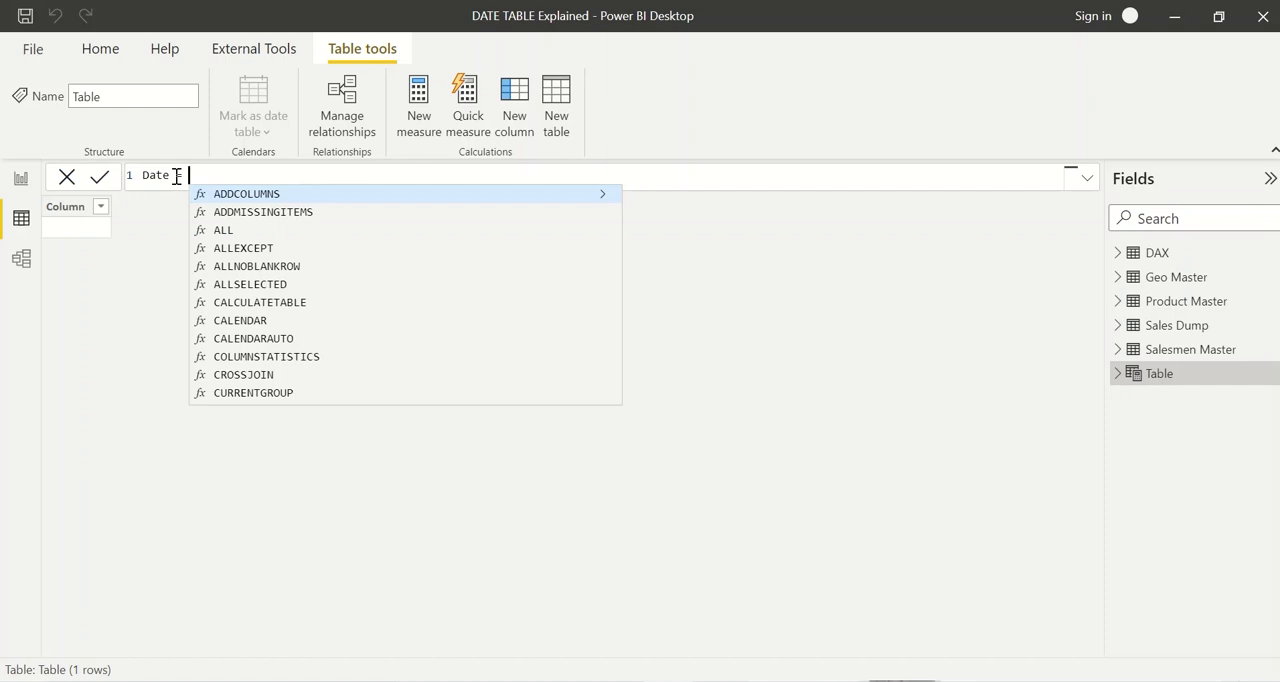
Step: Begin the Date table's expression with the CALENDAR function rather than CALENDARAUTO
text(calend)
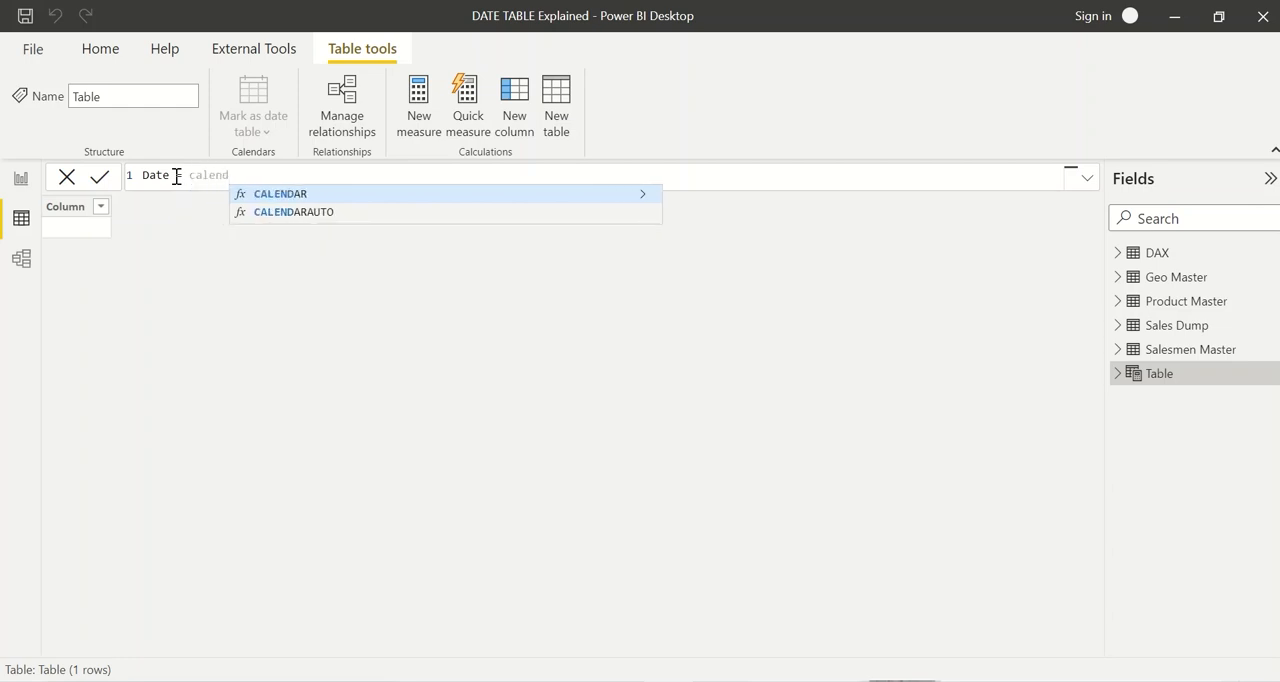
key(Down)
key(Tab)
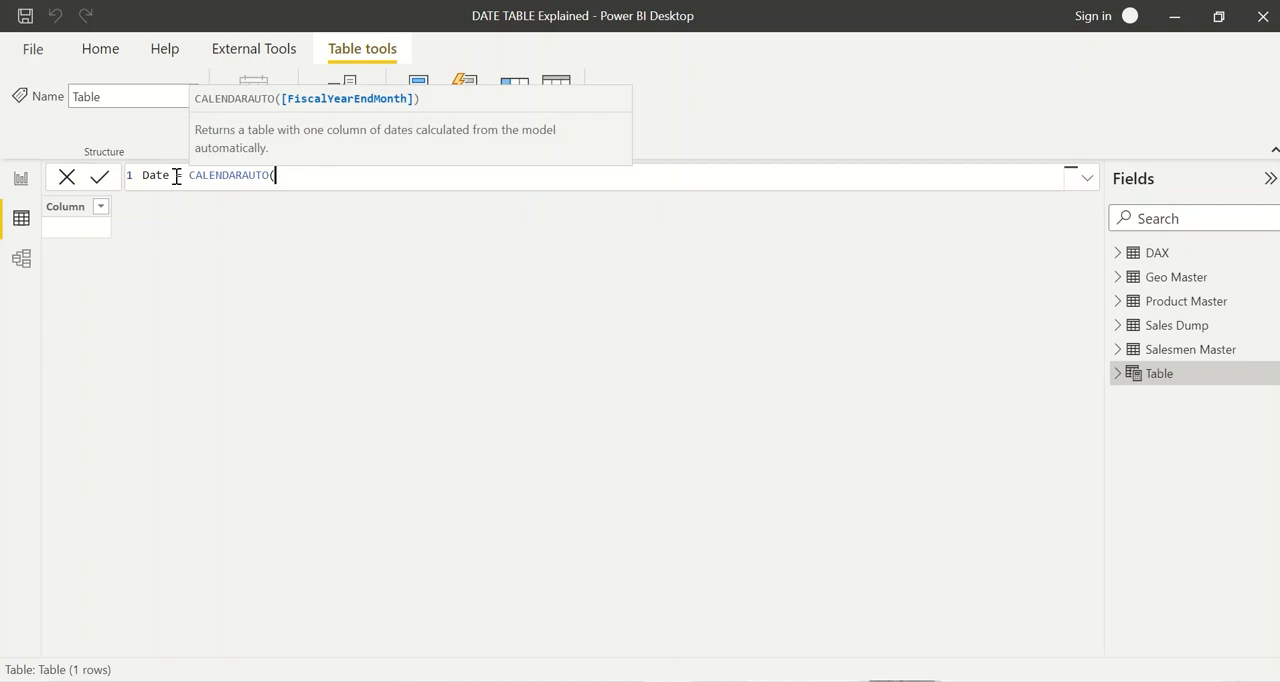
key(BackSpace)
key(BackSpace)
key(BackSpace)
key(BackSpace)
key(BackSpace)
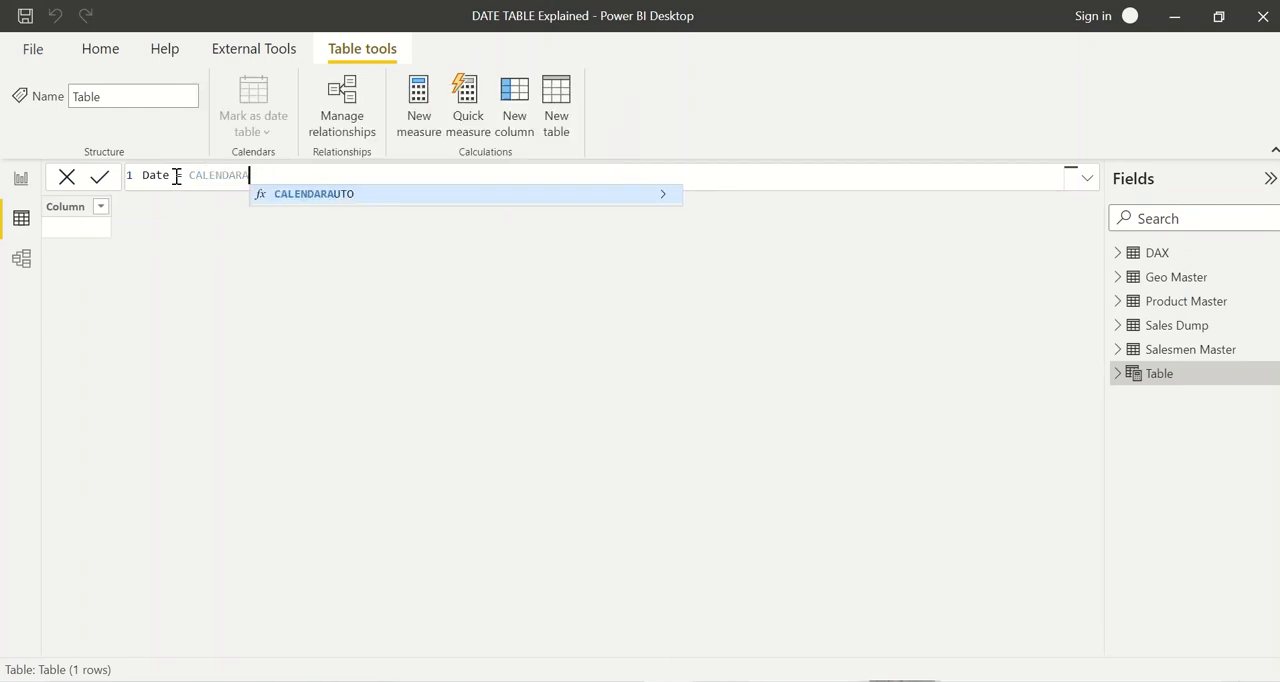
key(Tab)
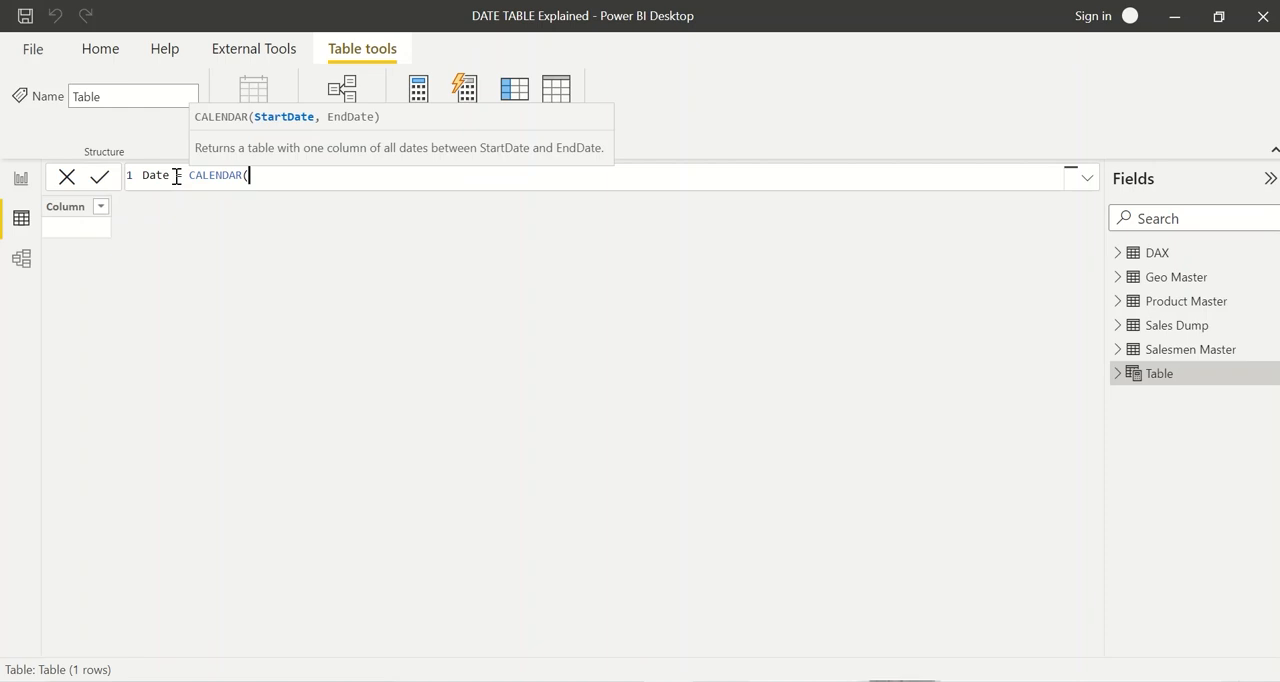
Step: Enter MIN('Sales Dump'[Date]) as the start date argument of CALENDAR
text(min)
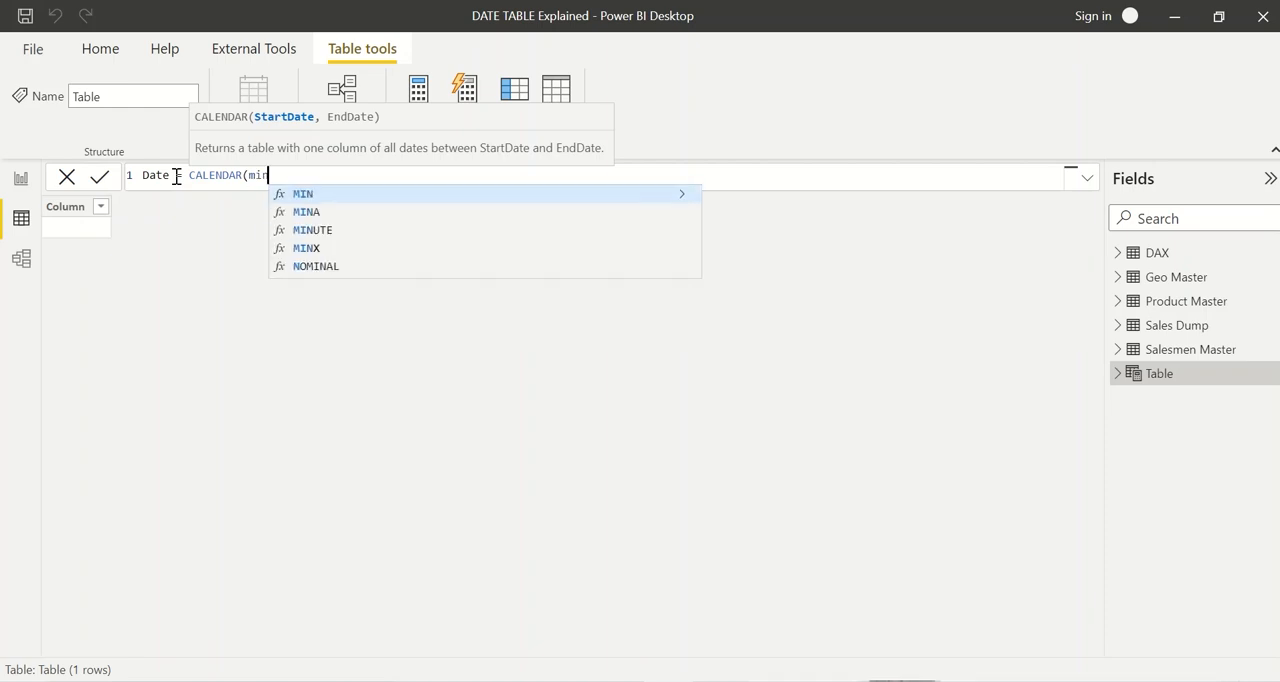
key(Tab)
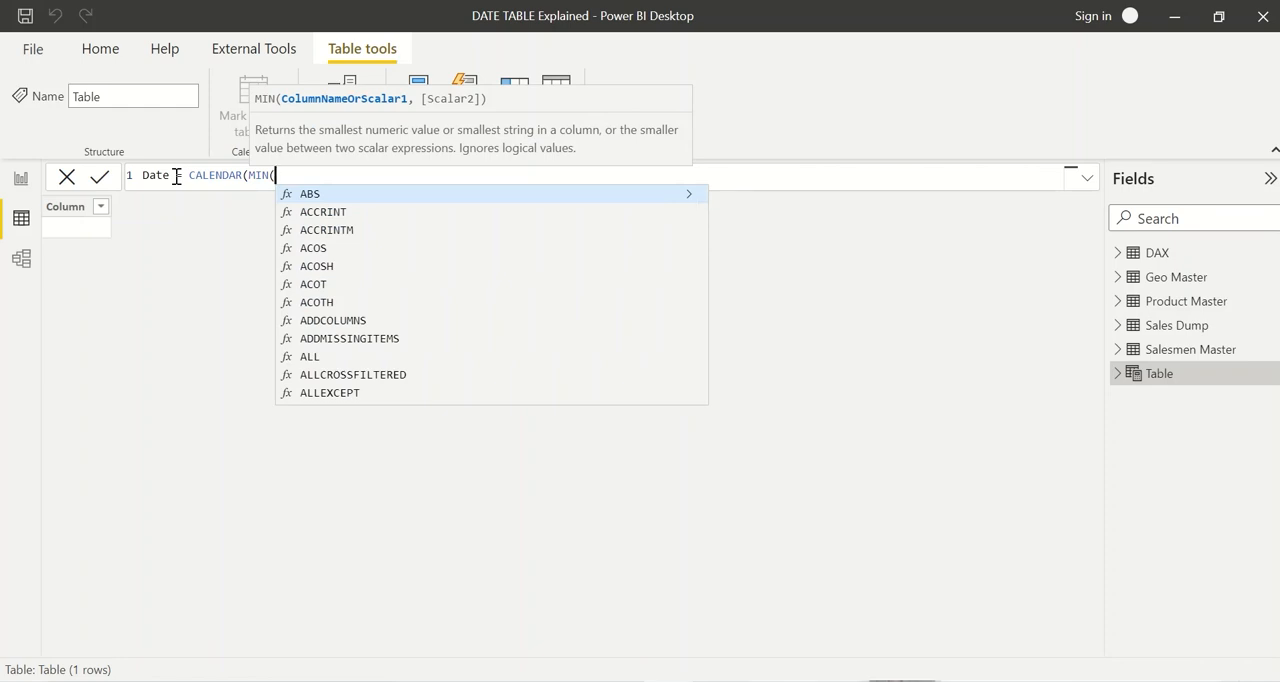
text(sales)
key(Down)
key(Down)
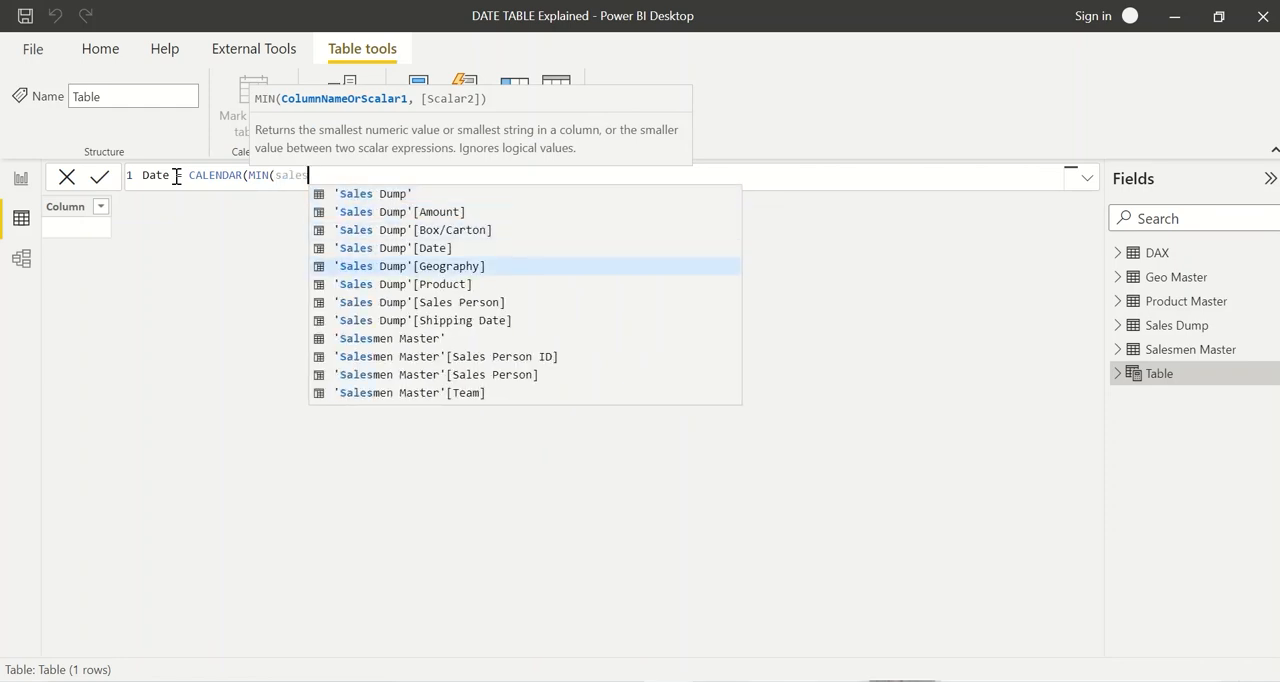
key(Up)
key(Tab)
text())
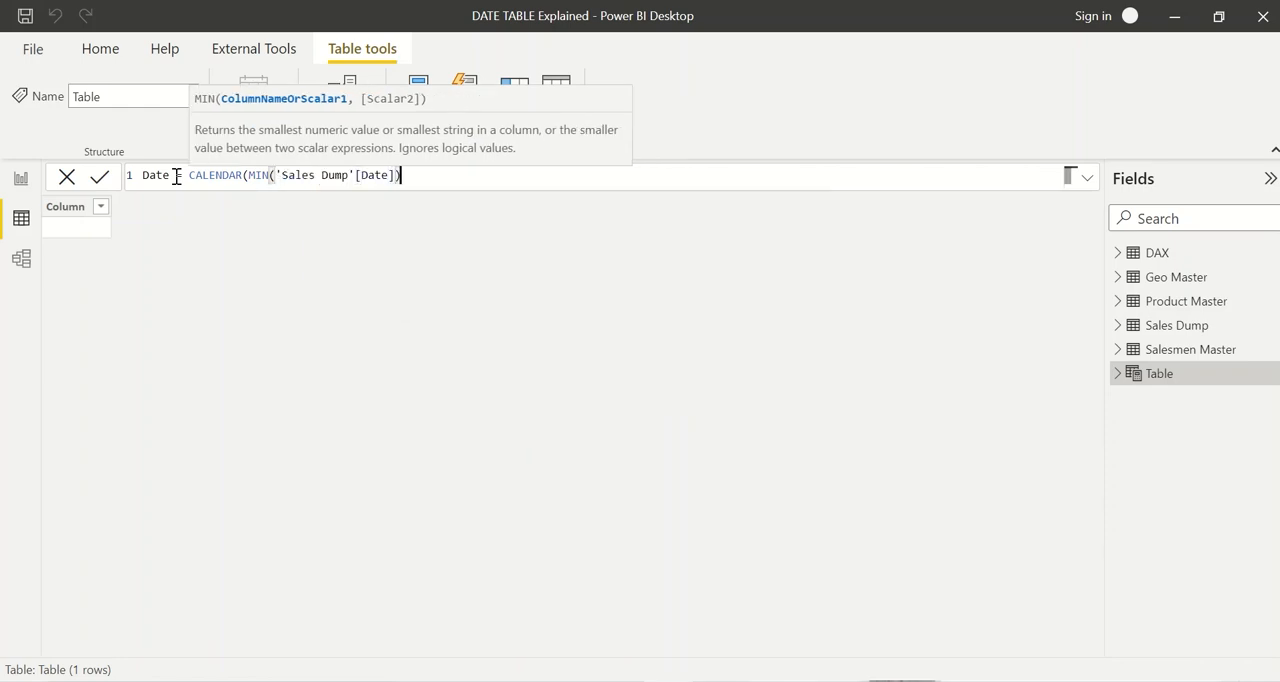
text(,)
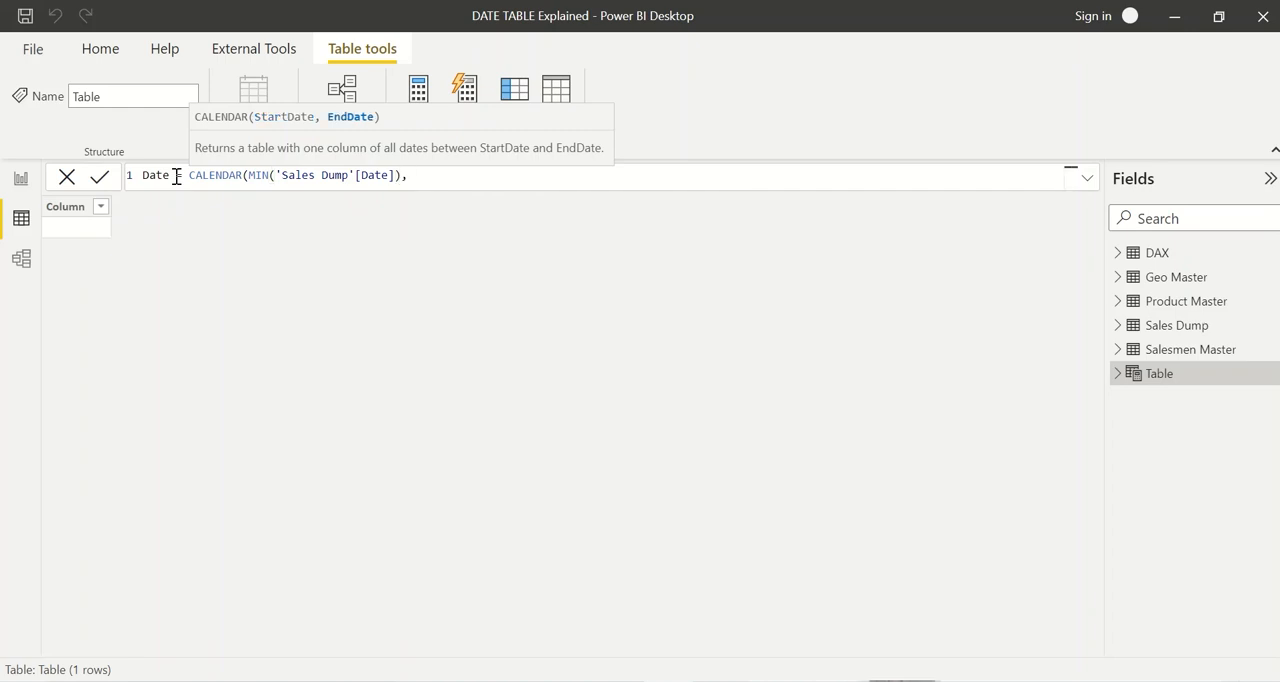
text(max)
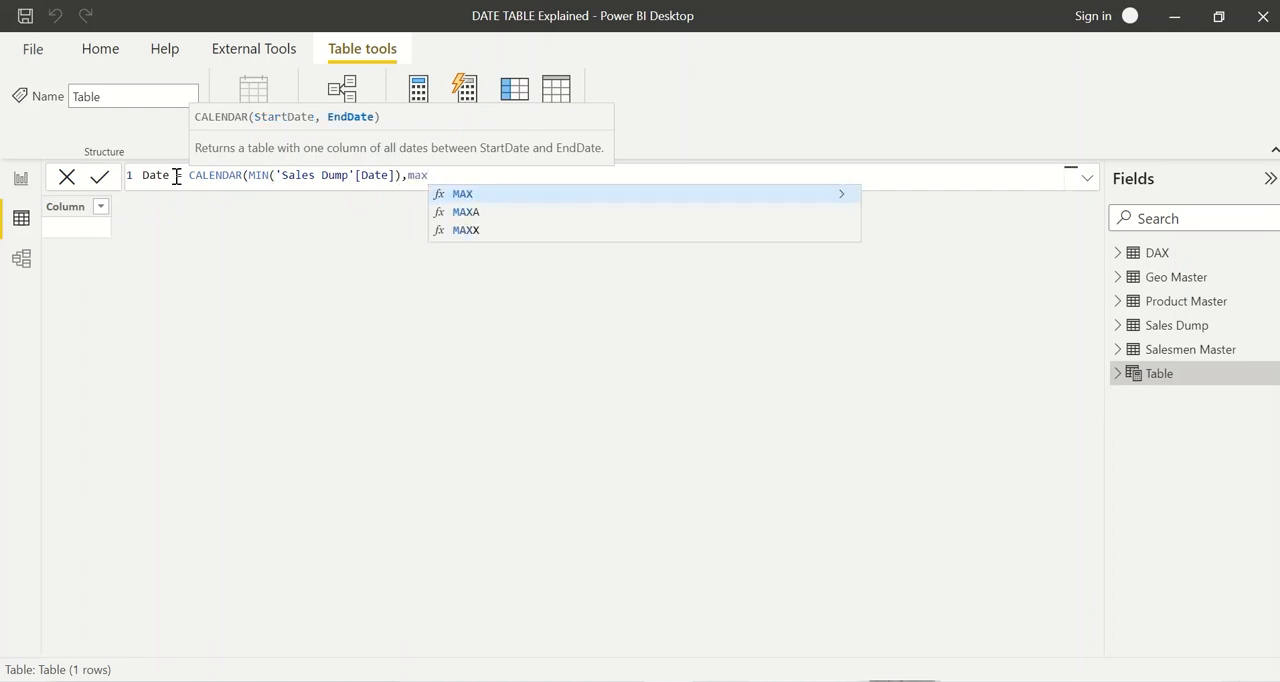
text((sales)
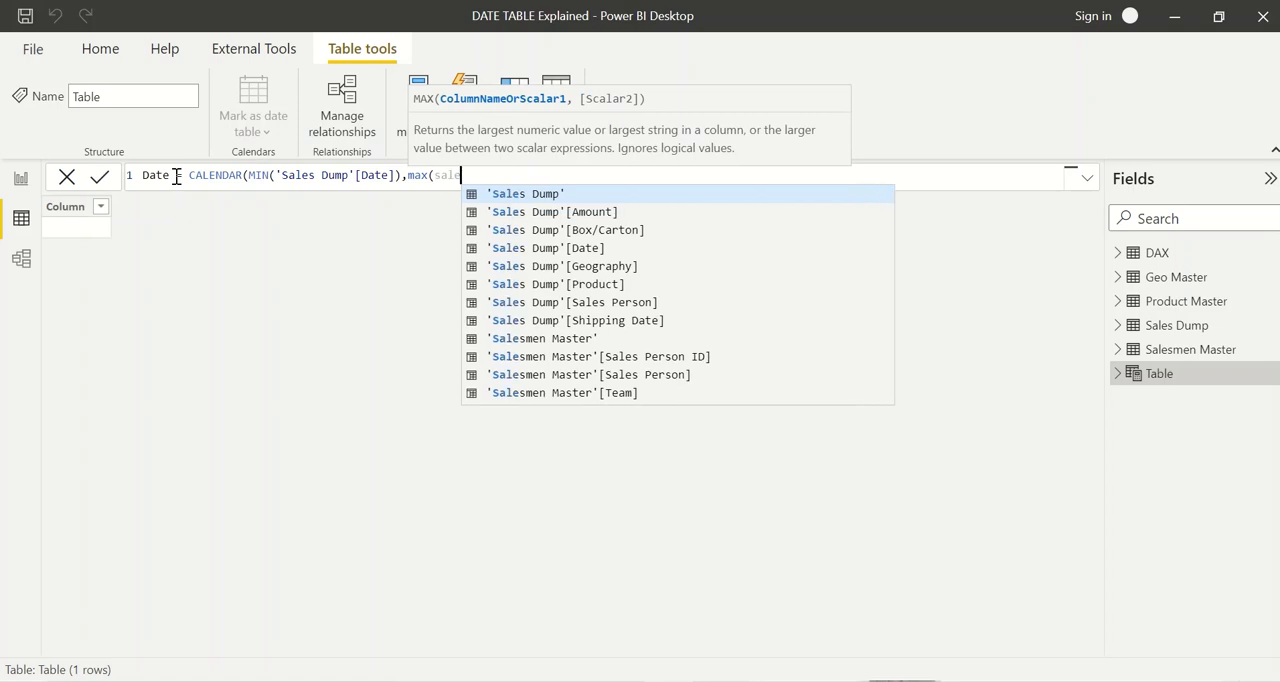
Step: Enter max('Sales Dump'[Date]) as the end date argument of CALENDAR and commit the Date table formula
key(Down)
key(Down)
key(Down)
key(Tab)
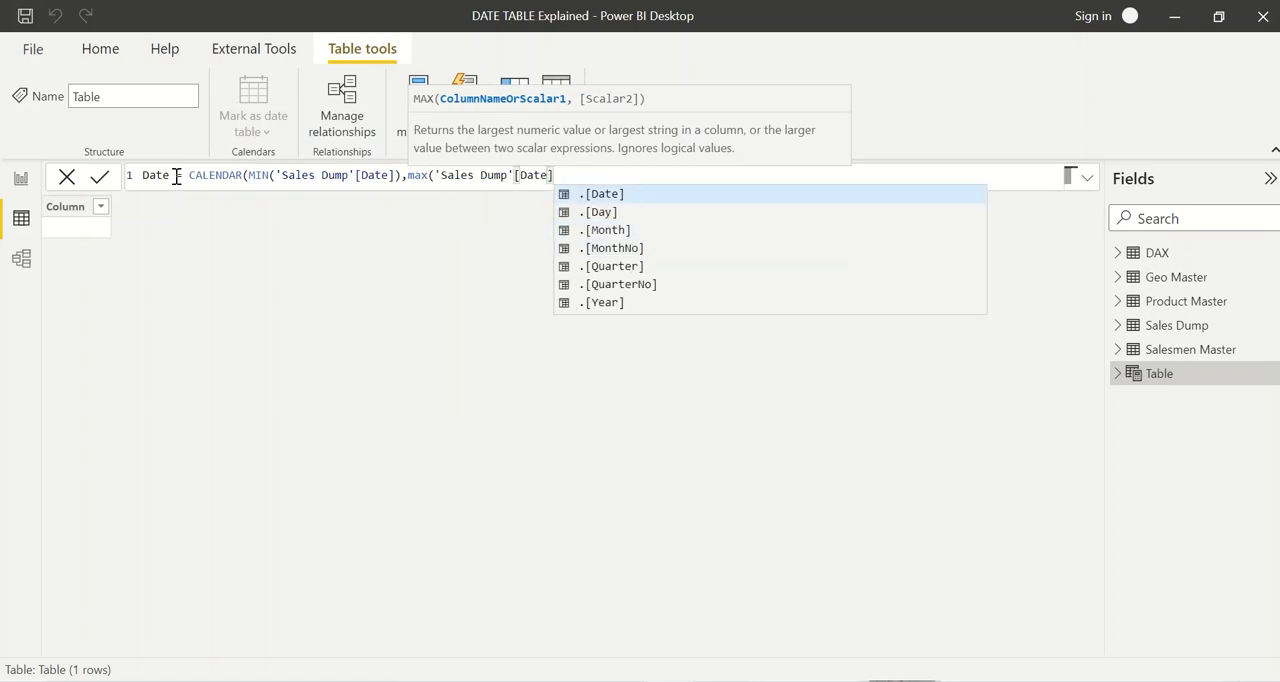
text()))
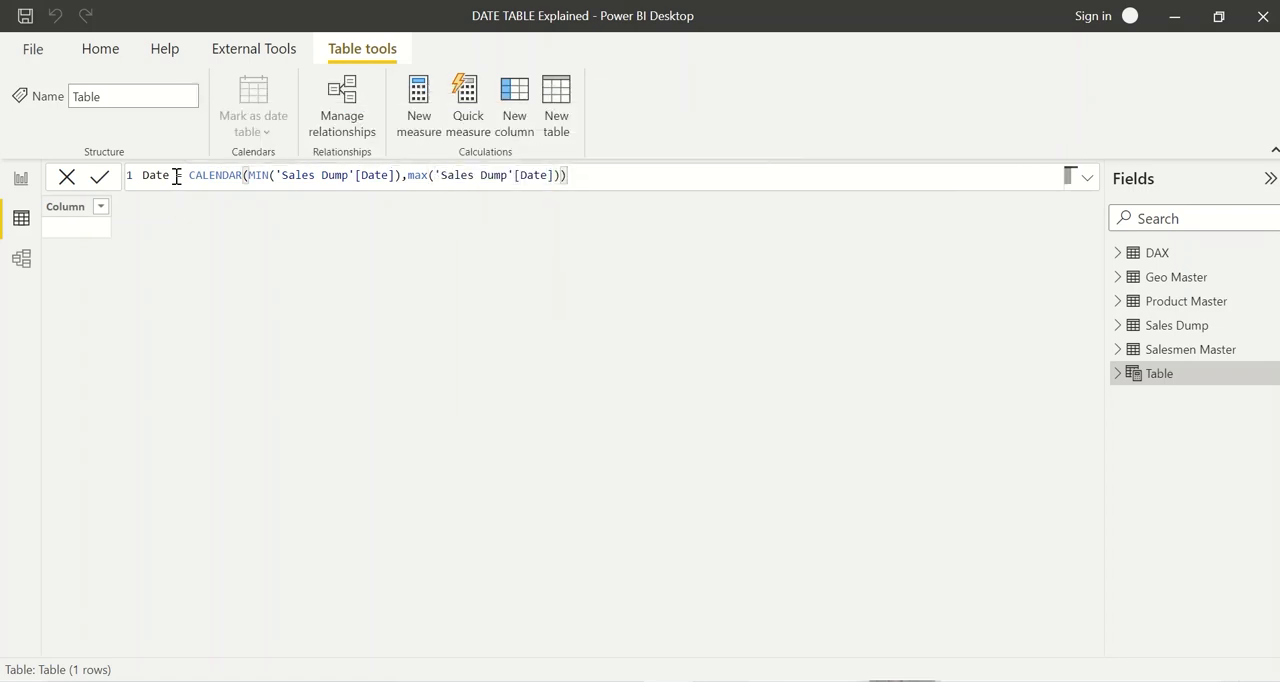
key(Return)
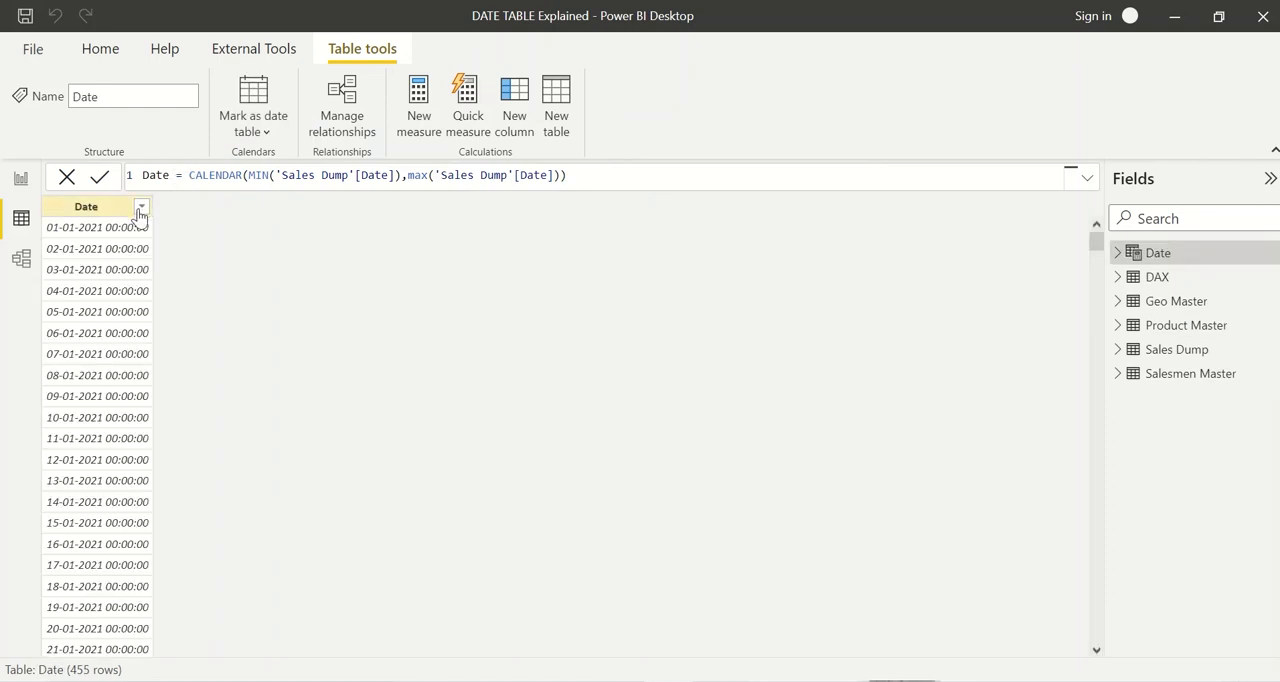
Step: Check the first and last dates in the Date column's filter list, leaving the filter unapplied
click(141, 206)
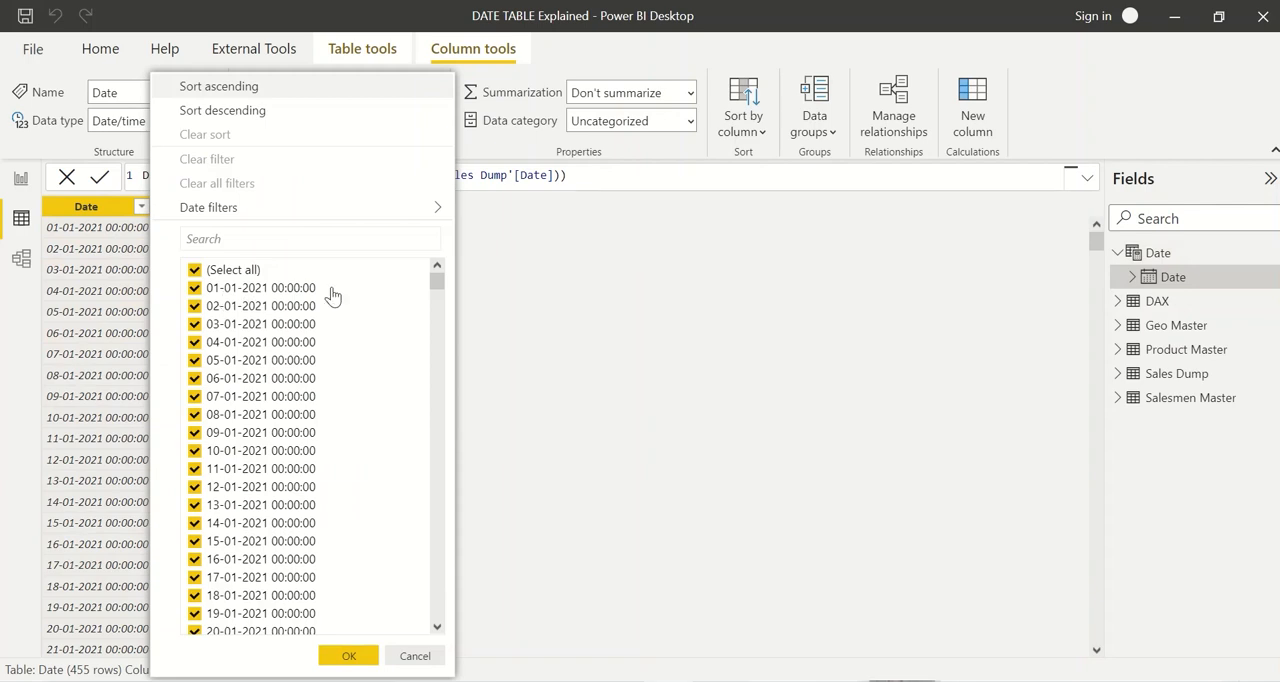
drag(435, 285, 436, 610)
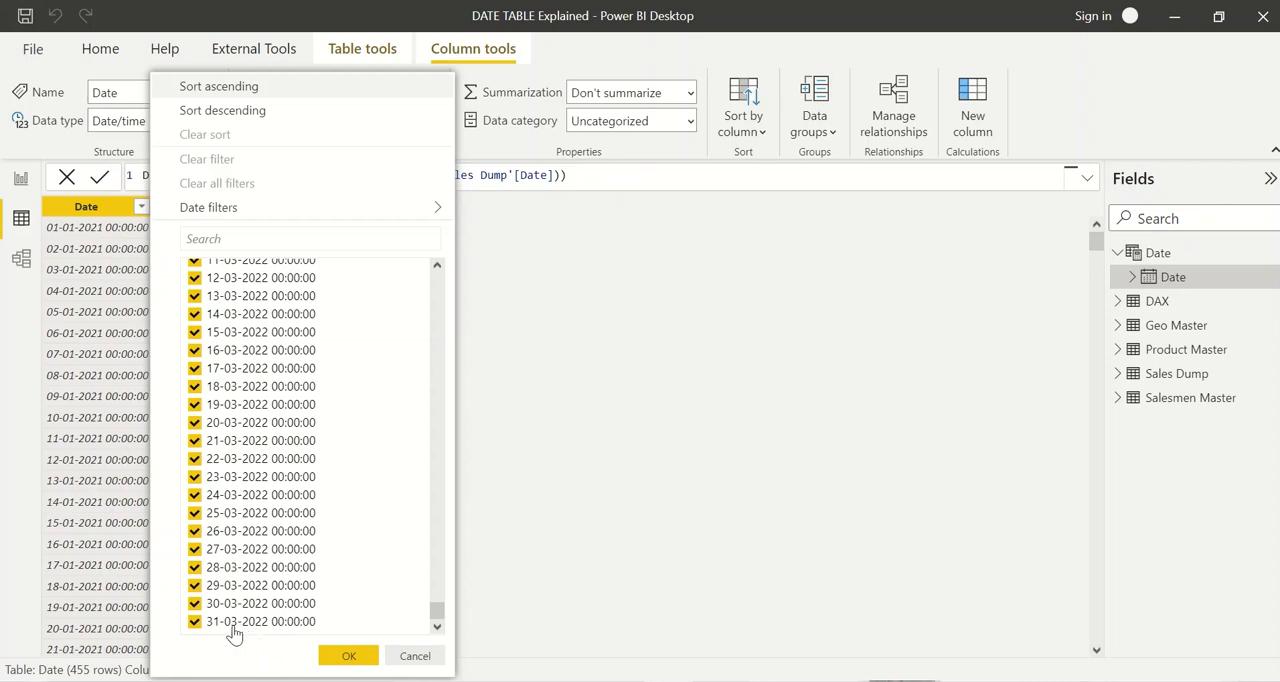
click(138, 362)
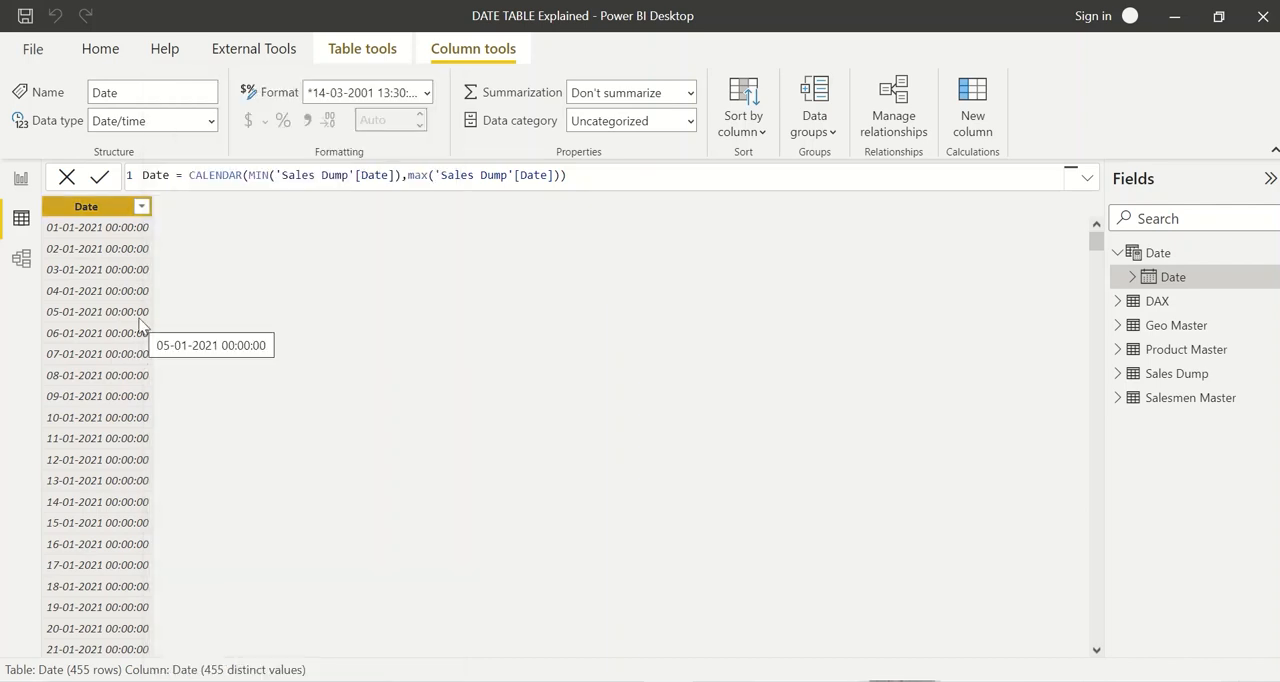
Step: Replace the end date argument of the CALENDAR formula with today() and commit it
click(570, 177)
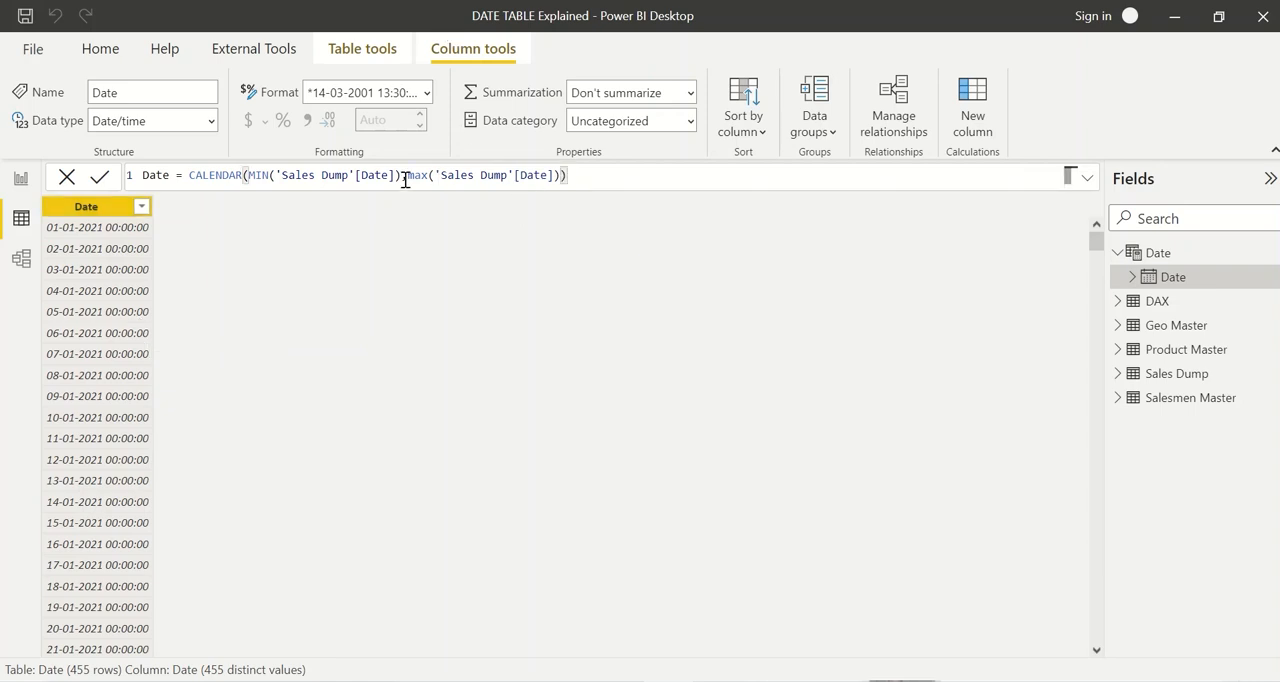
drag(408, 176, 562, 177)
key(BackSpace)
text(t)
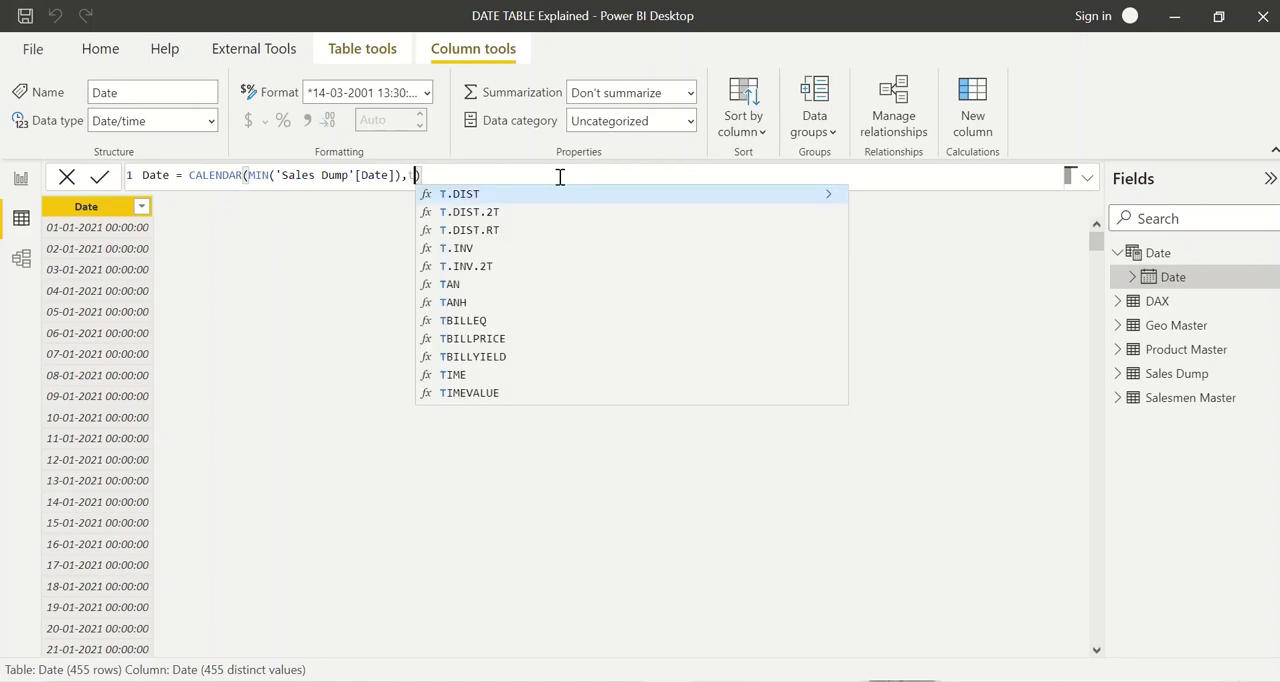
text(oday()
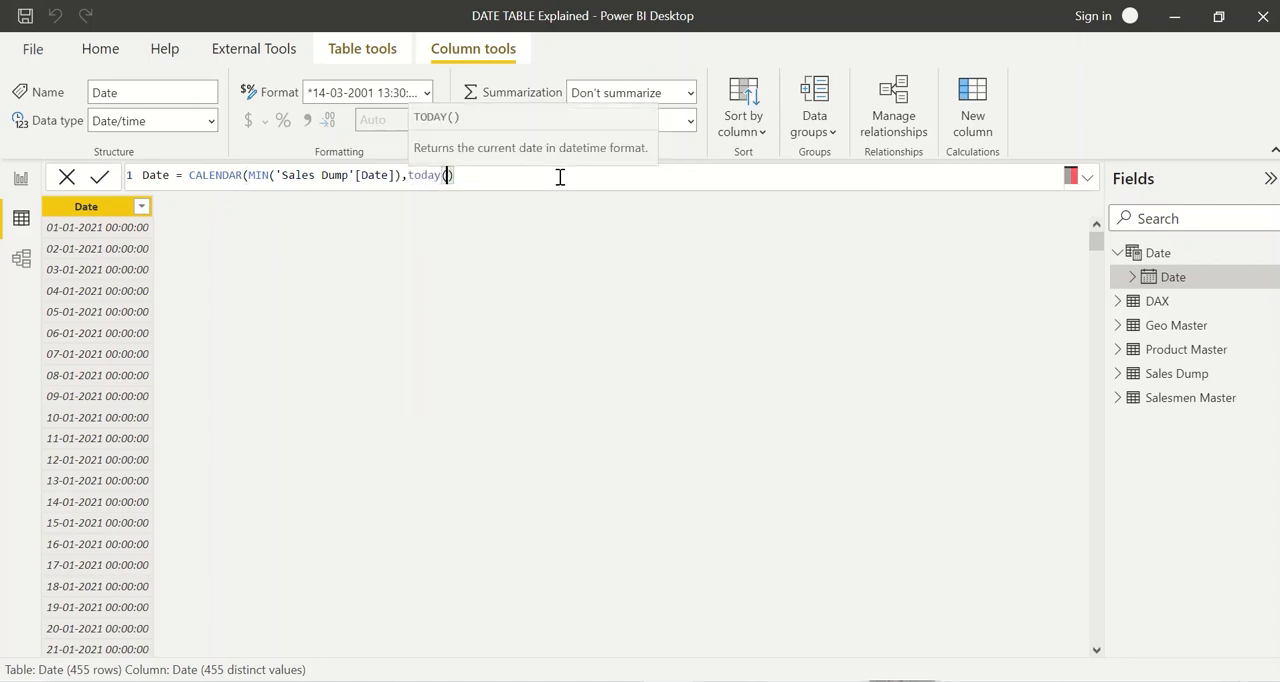
text()))
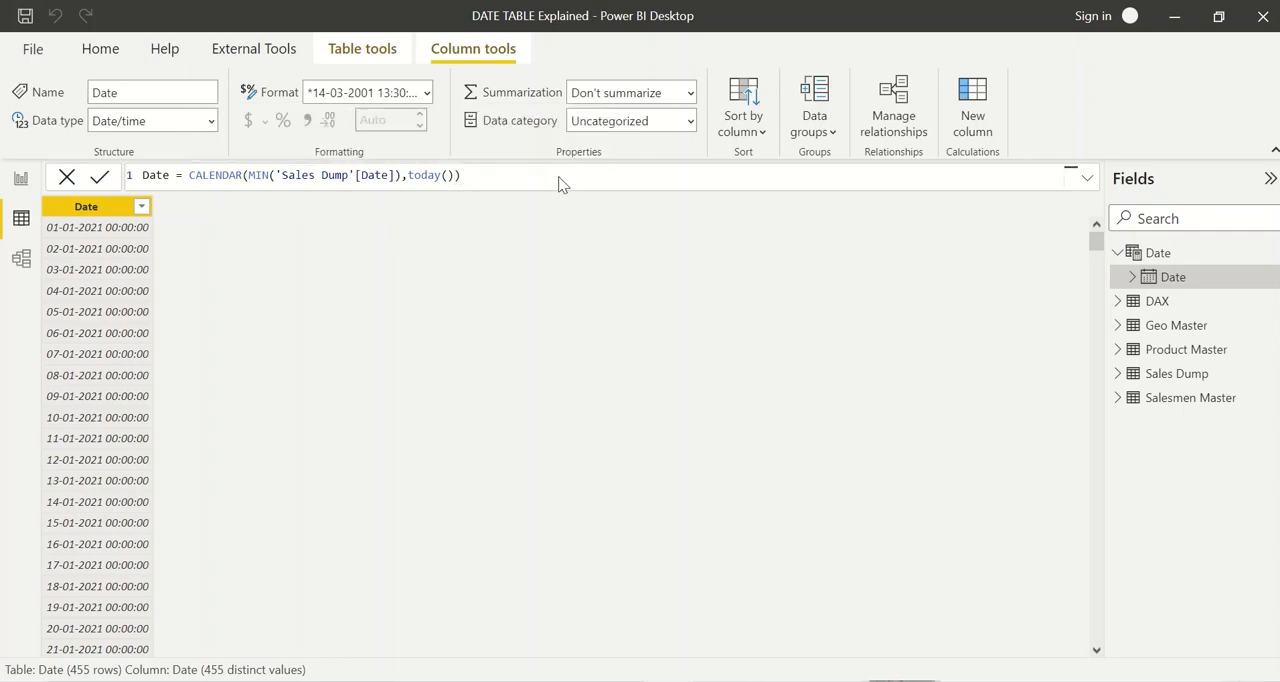
key(Return)
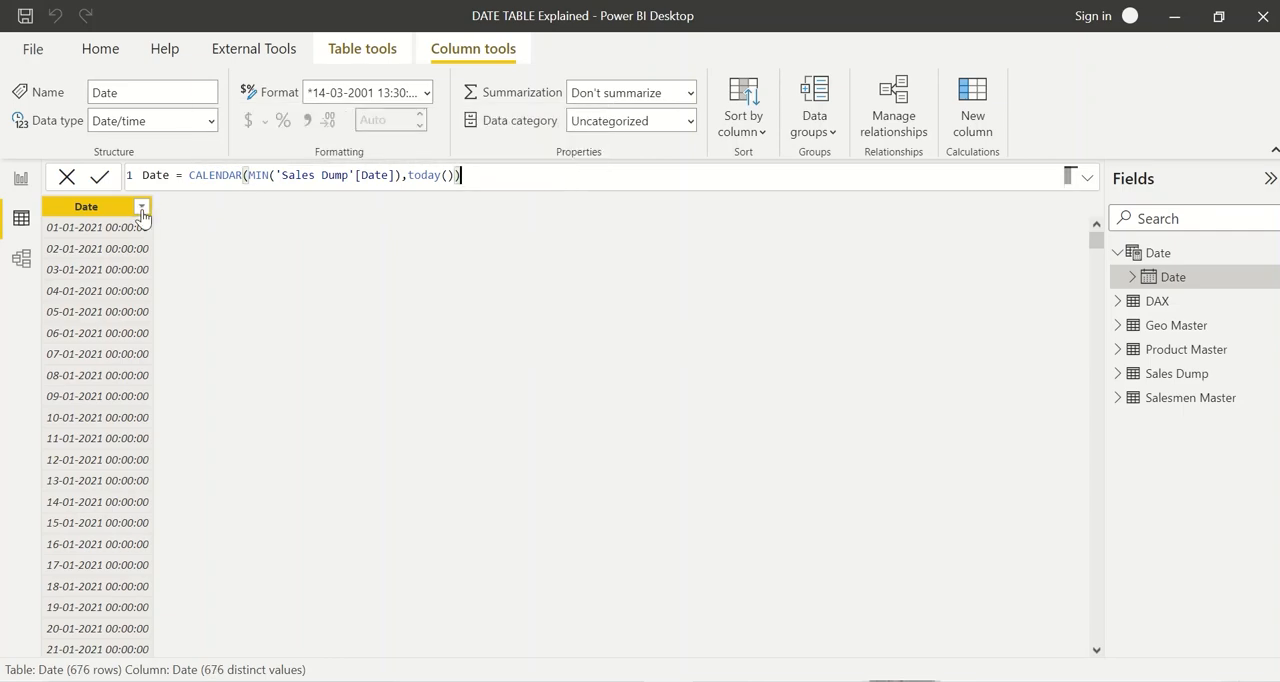
Step: Review the Date column's values down to the latest date after the end date change
click(142, 209)
scroll(250, 466, down, 20)
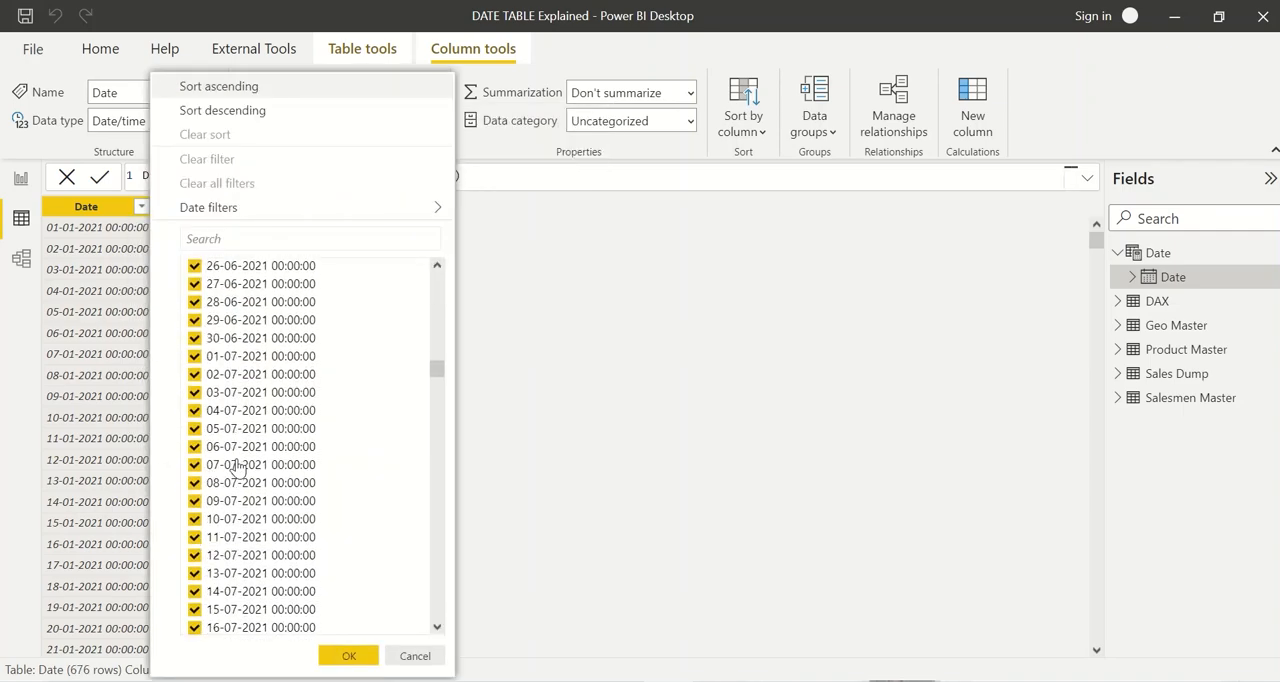
scroll(237, 467, down, 20)
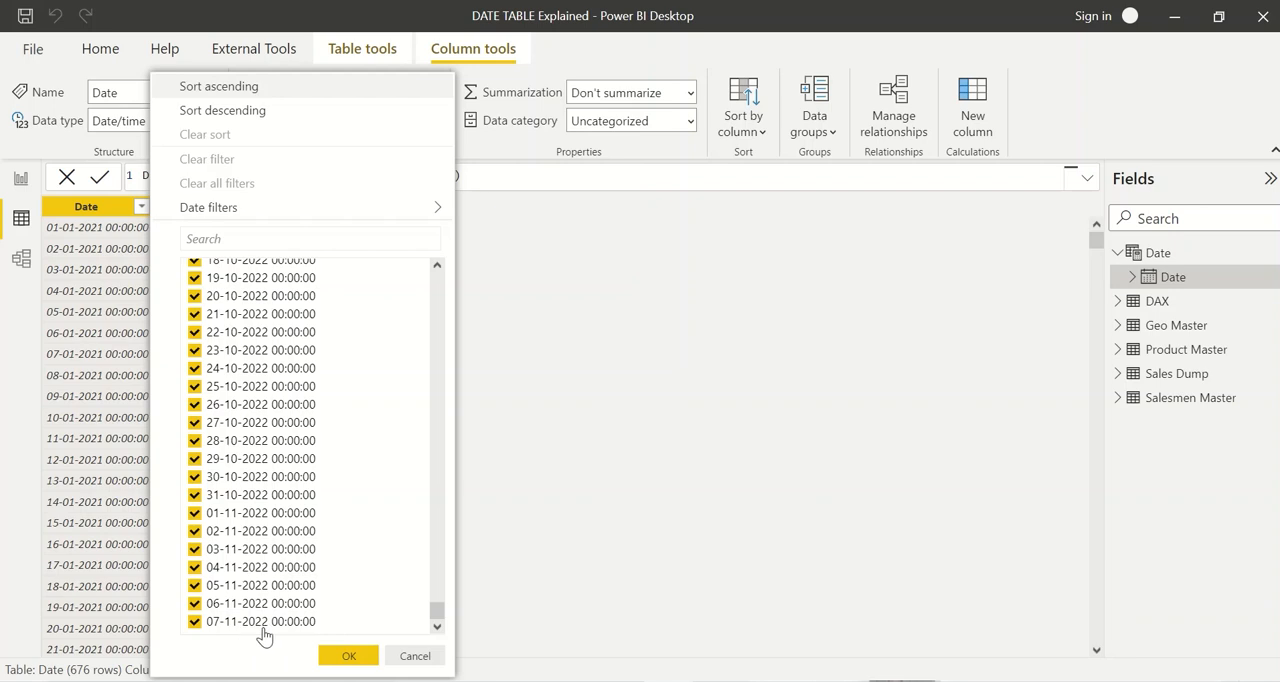
click(553, 382)
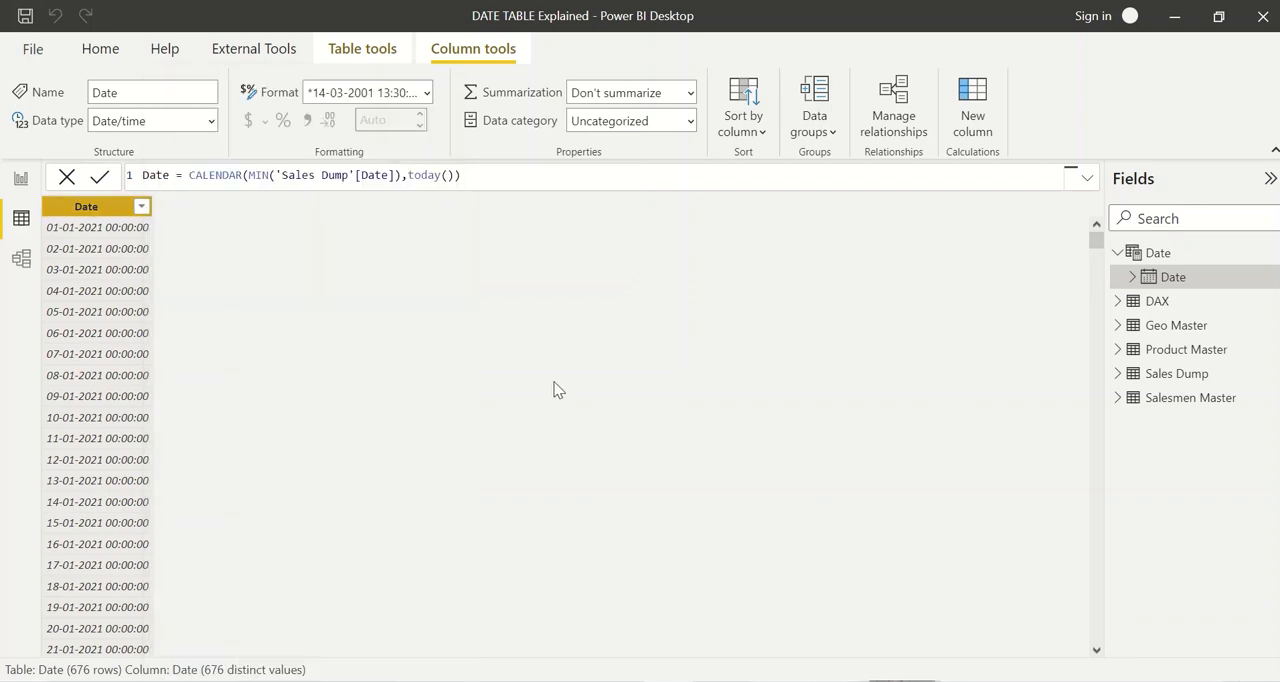
Step: Insert two line breaks before CALENDAR in the Date formula, leaving line 2 empty and the expression on line 3
click(467, 177)
click(489, 180)
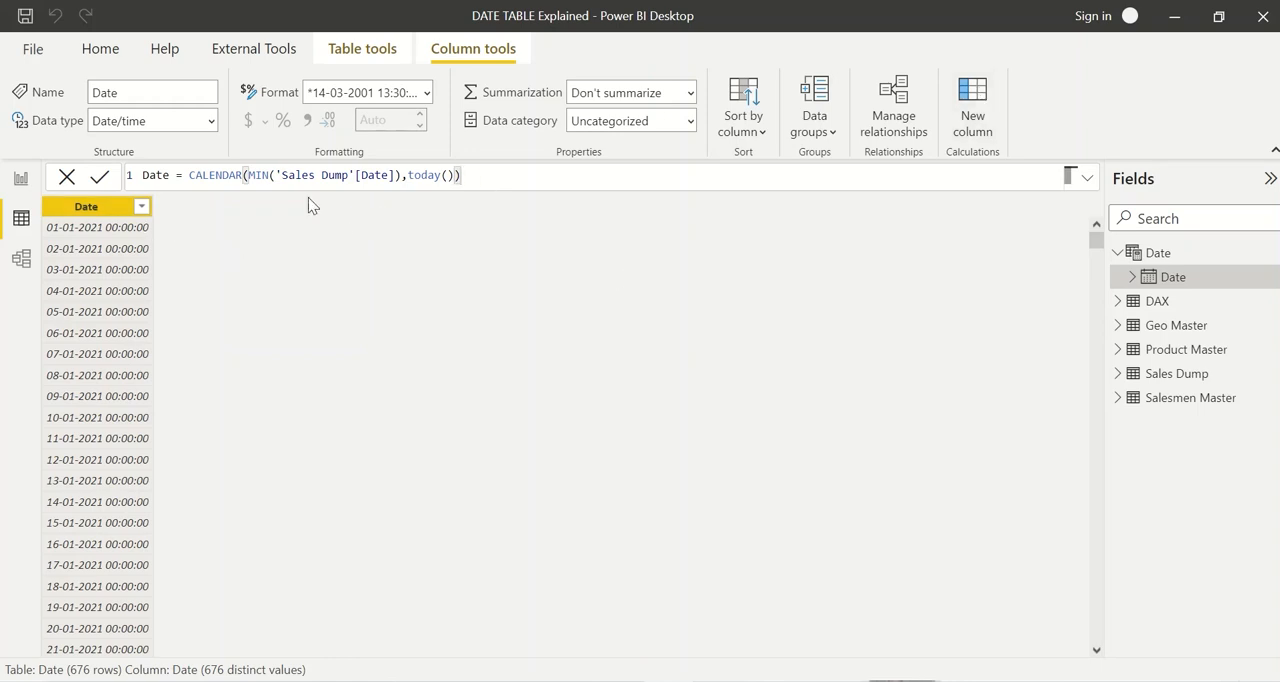
click(248, 177)
key(Left)
key(Left)
key(Left)
key(Left)
key(Left)
key(Left)
key(Left)
key(Left)
key(shift+Return)
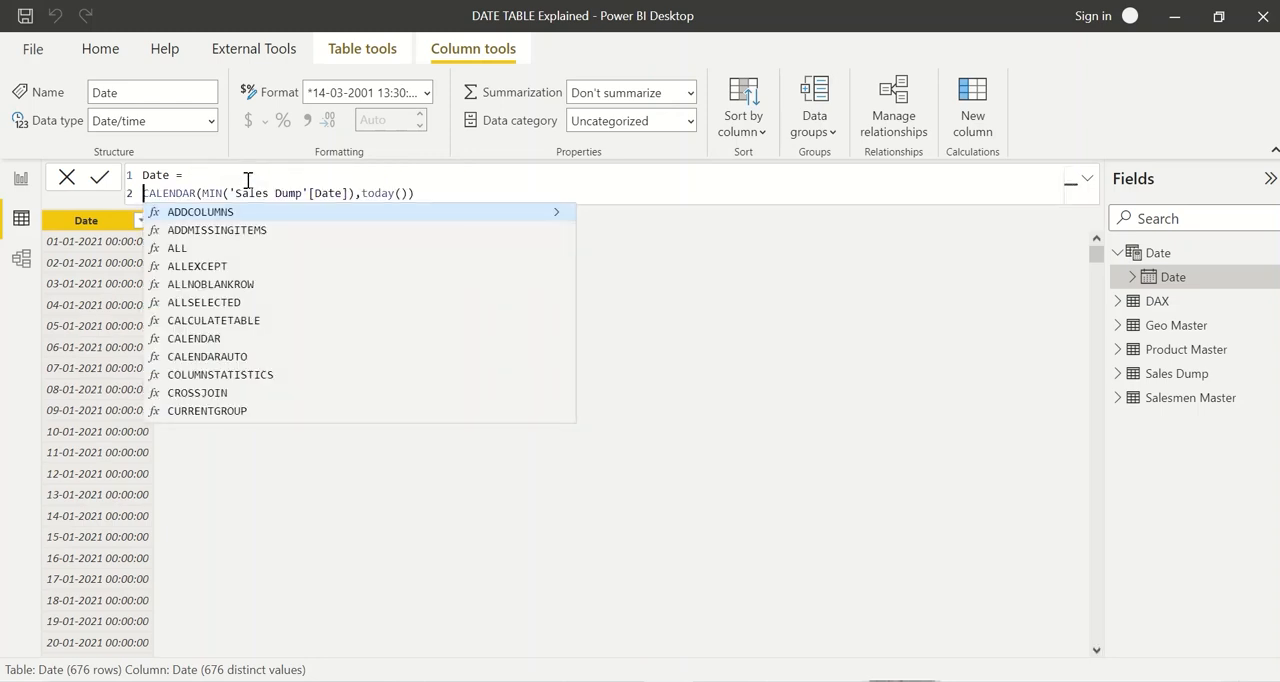
key(shift+Return)
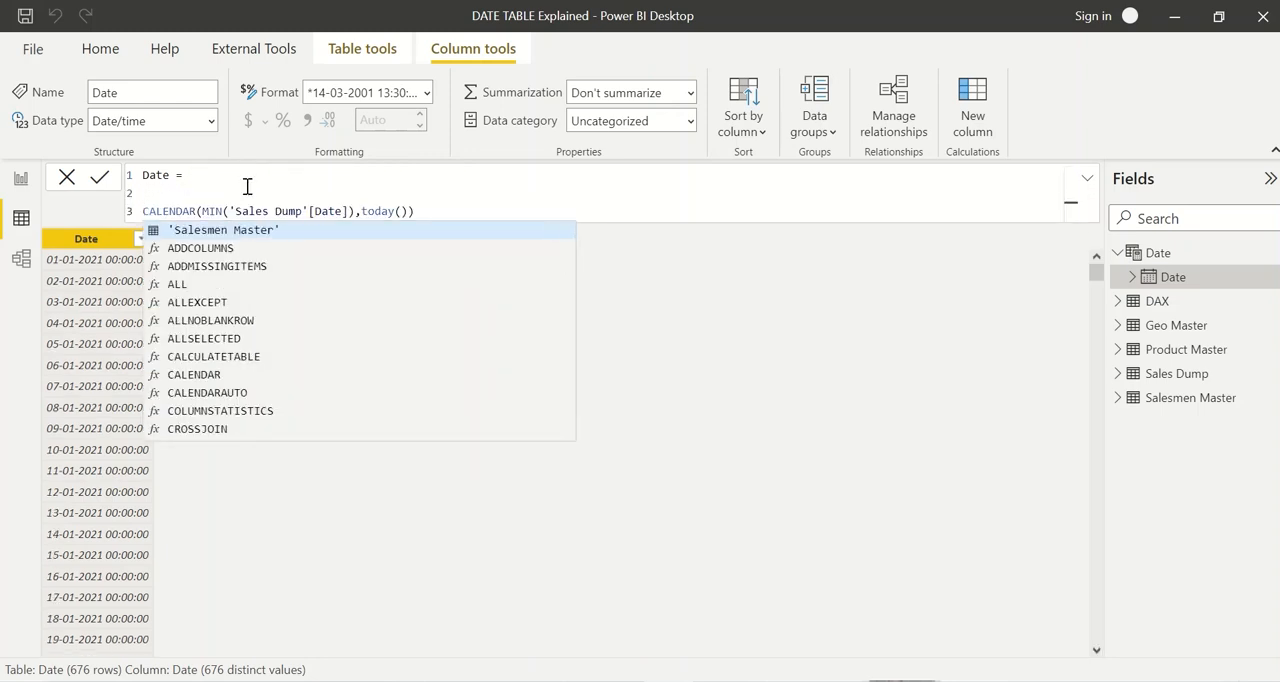
Step: Enter ADDCOLUMNS( on line 2 of the Date formula, indented one level, and indent the CALENDAR line by two levels
click(247, 187)
text(AD)
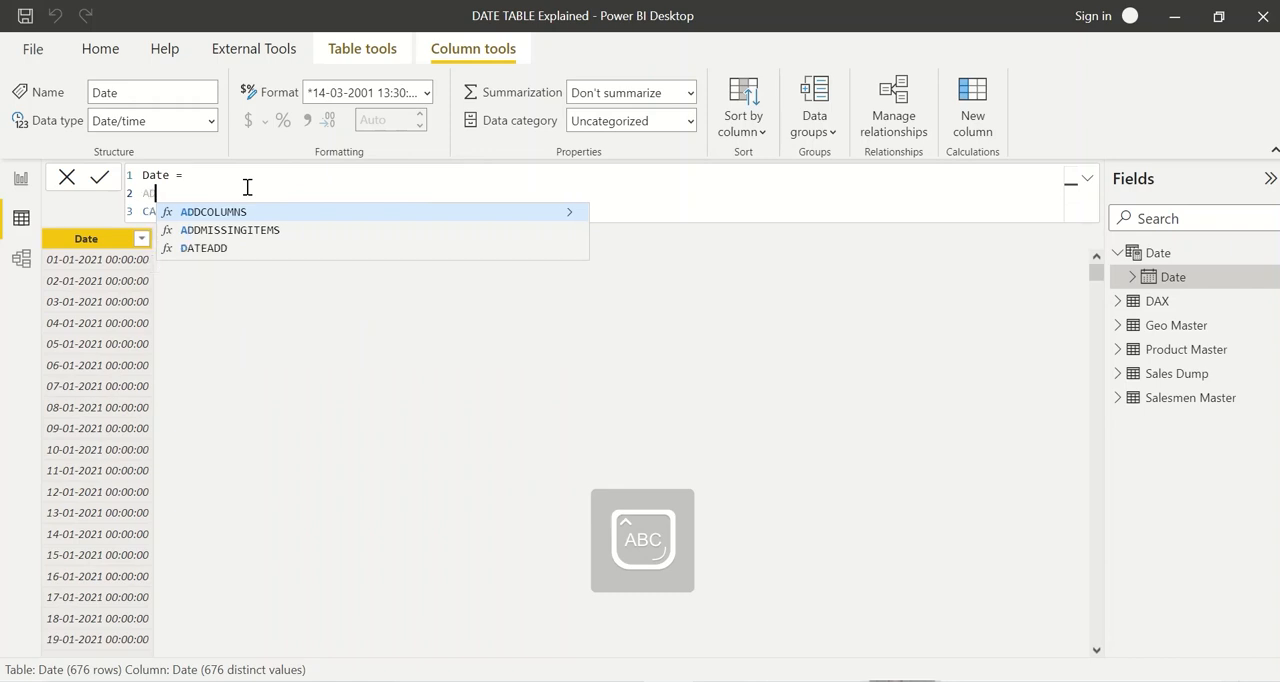
text(DCOLUMNS()
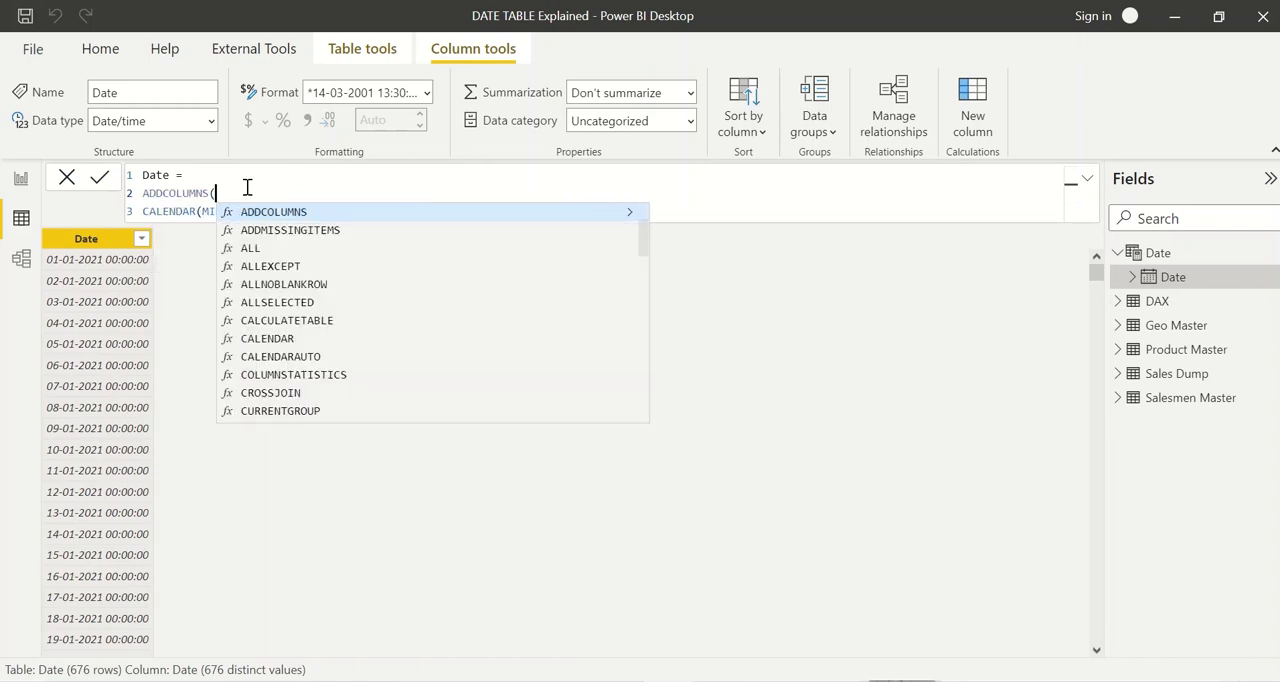
key(Home)
key(Escape)
key(Tab)
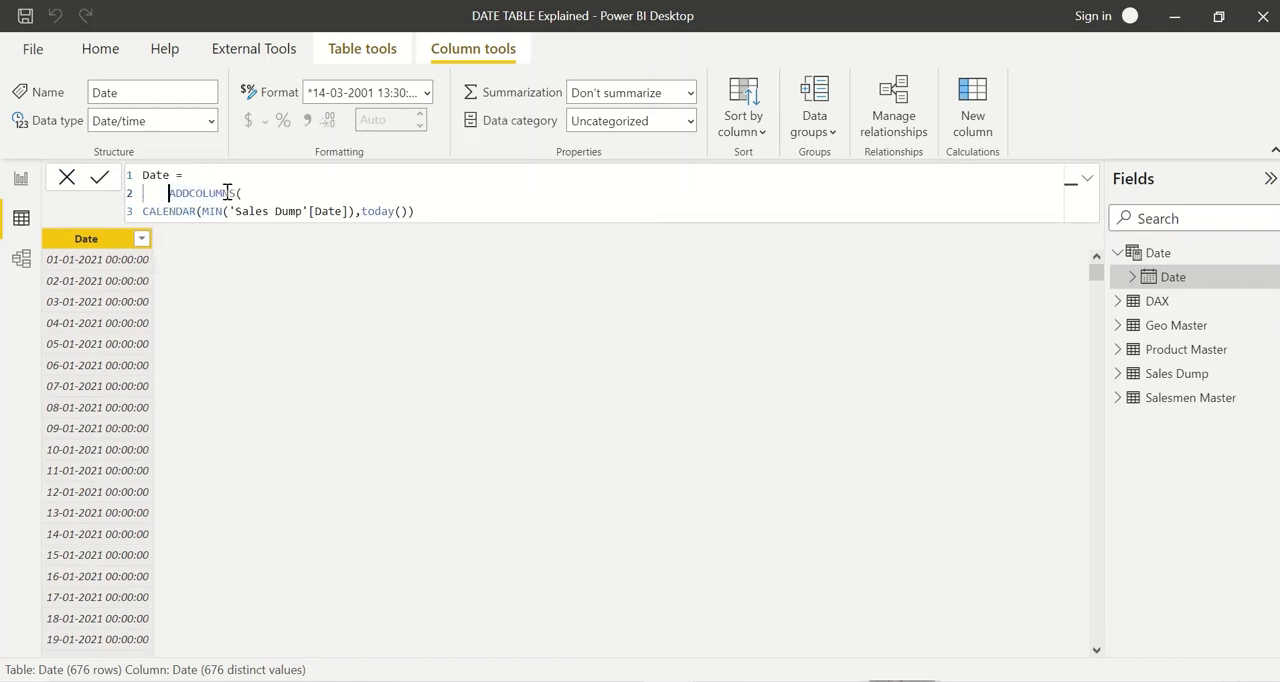
click(146, 209)
key(Tab)
key(Tab)
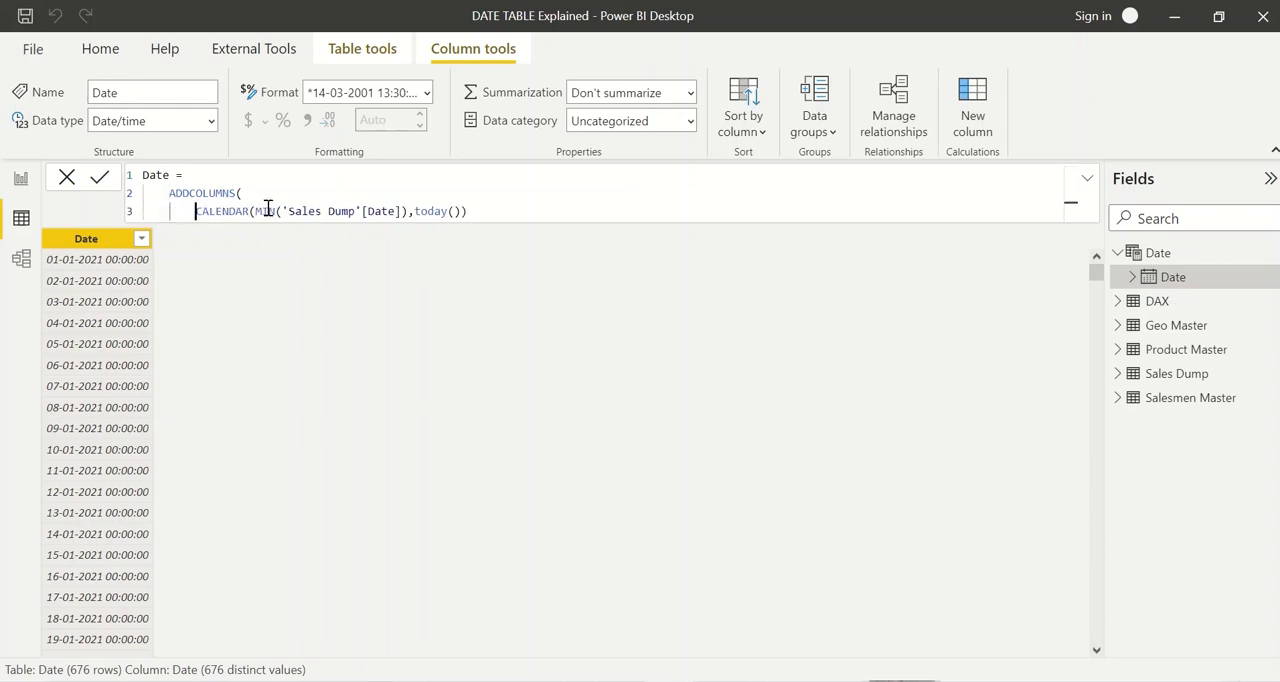
Step: Add a "YEAR" column defined as year([Date]) below the CALENDAR line, commit the formula and check the column's distinct values
click(477, 209)
text(,)
key(shift+Return)
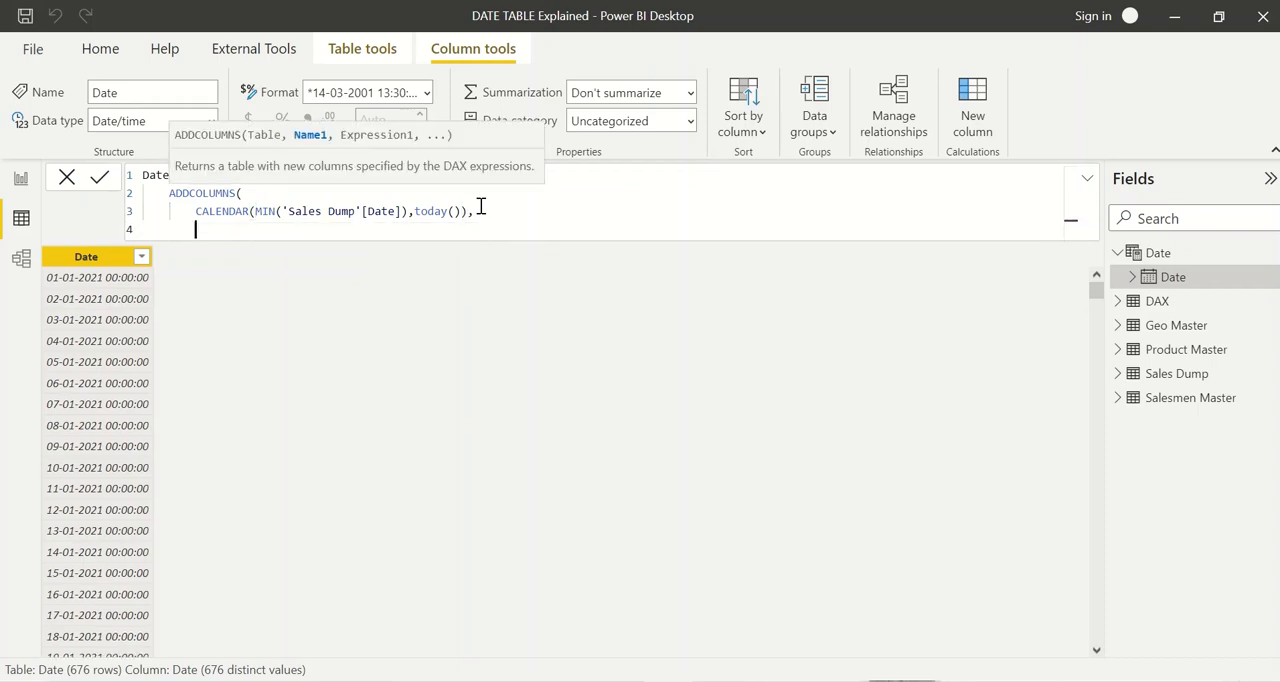
text(")
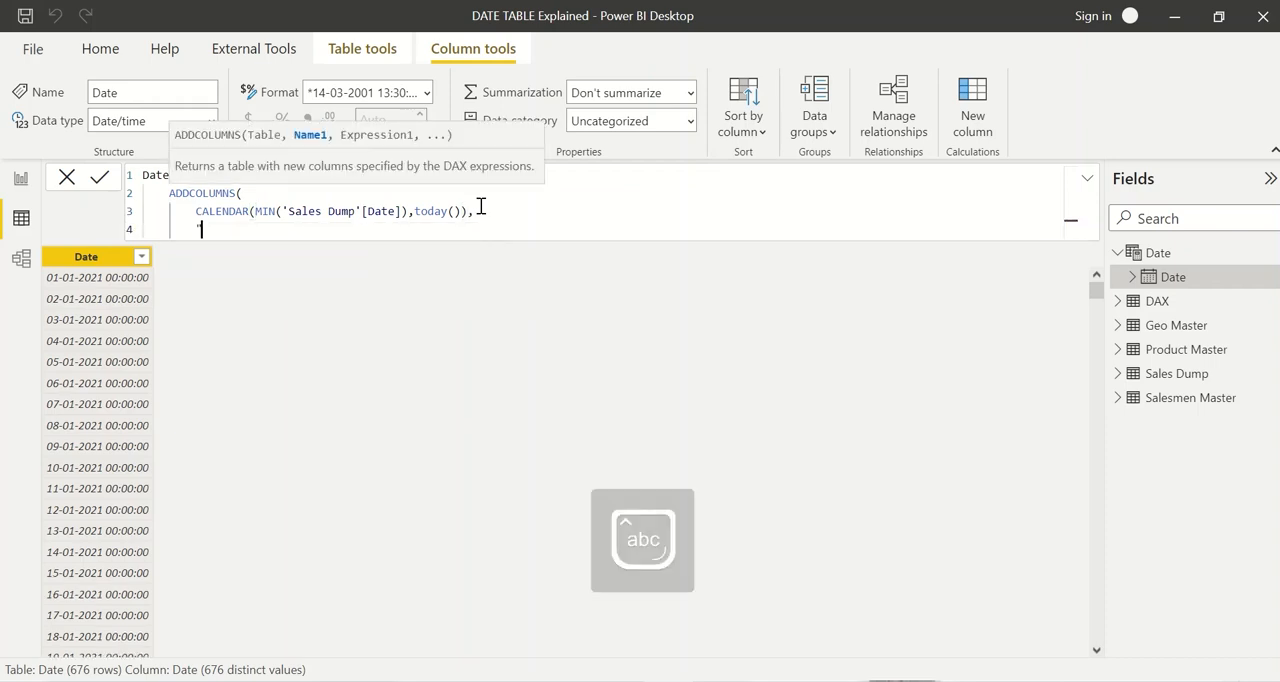
text(YEAR",)
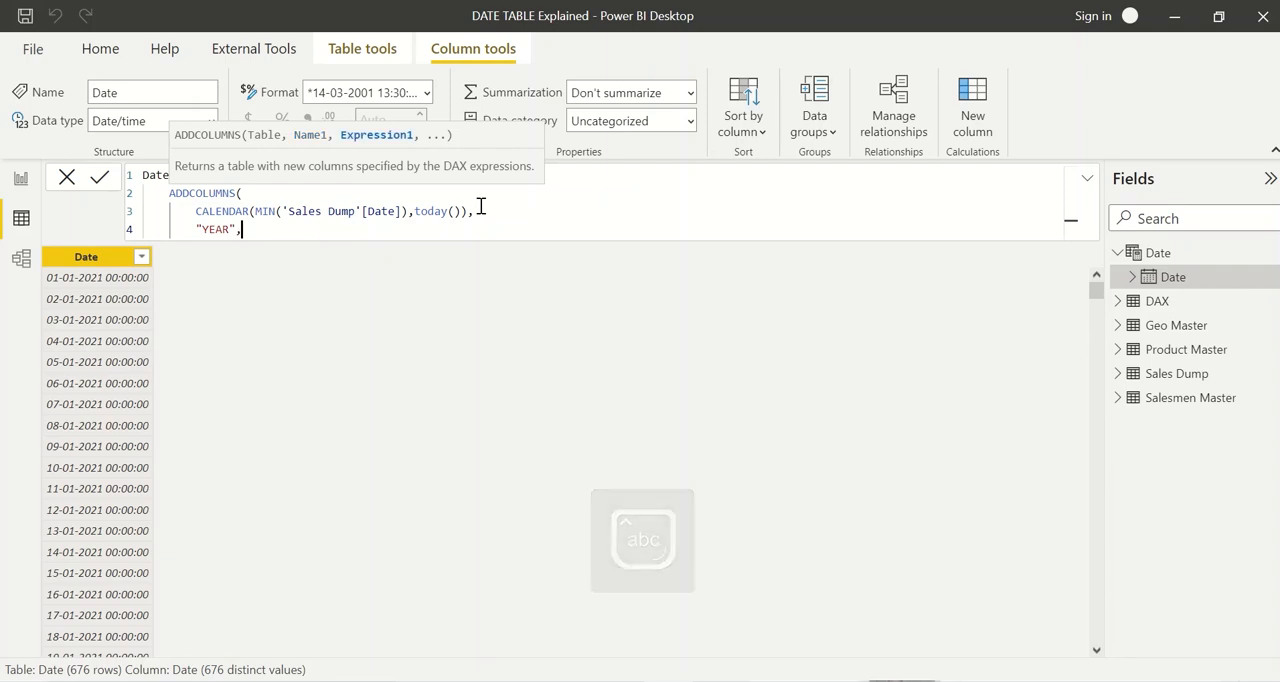
text(ye)
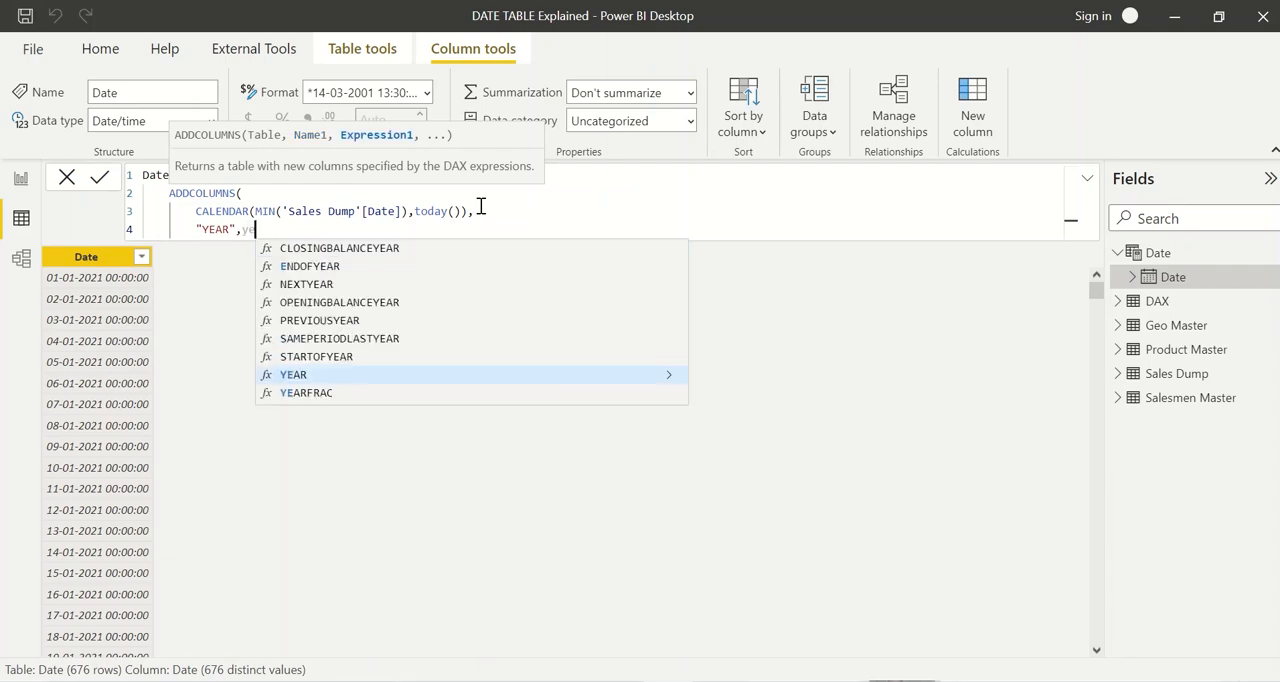
text(ar()
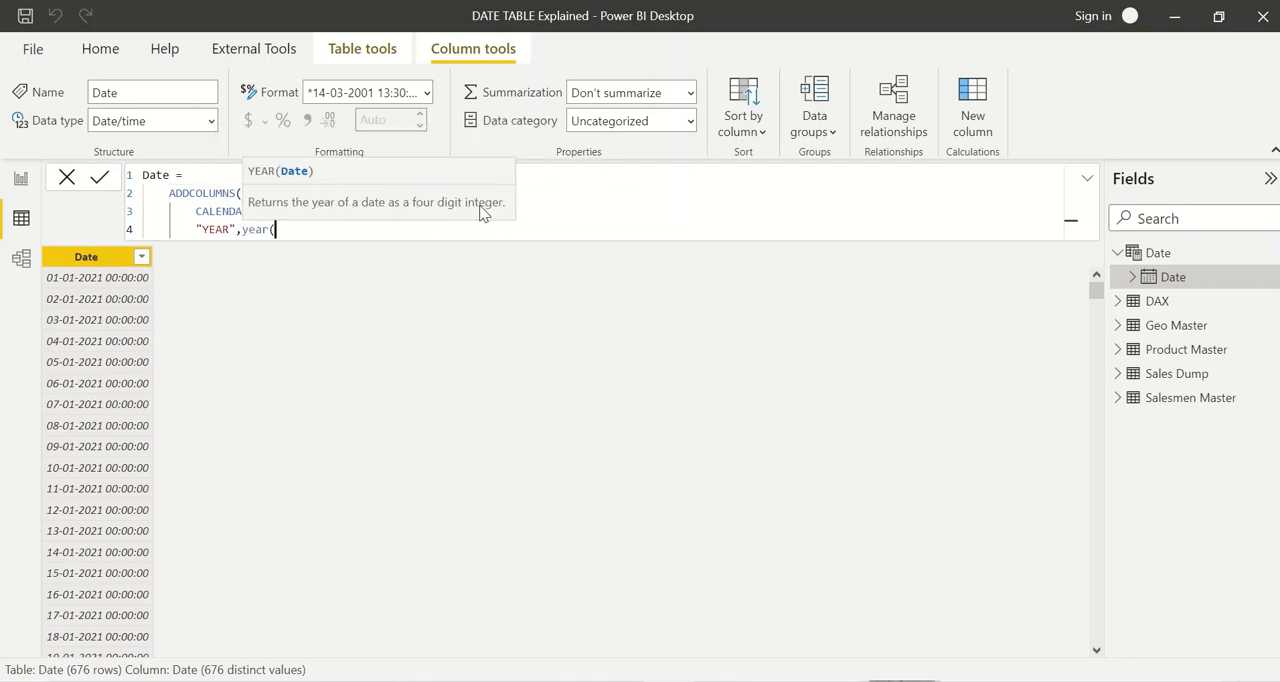
text([Date])
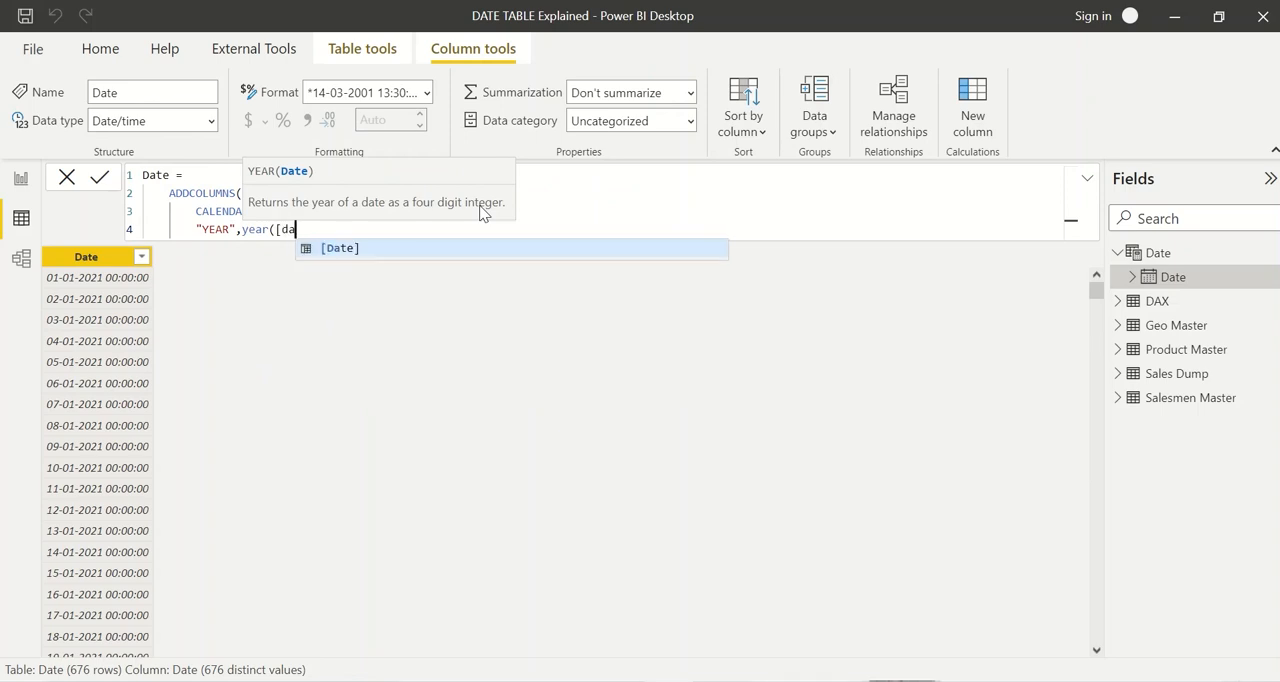
text())
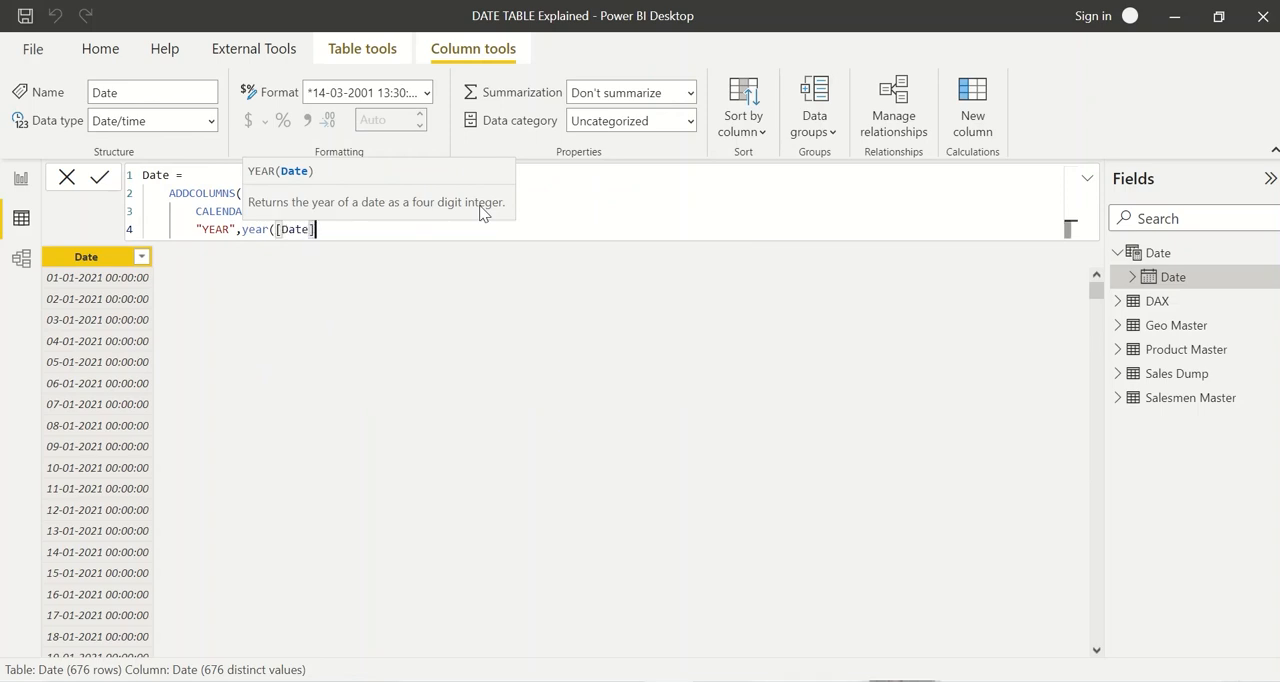
text(,)
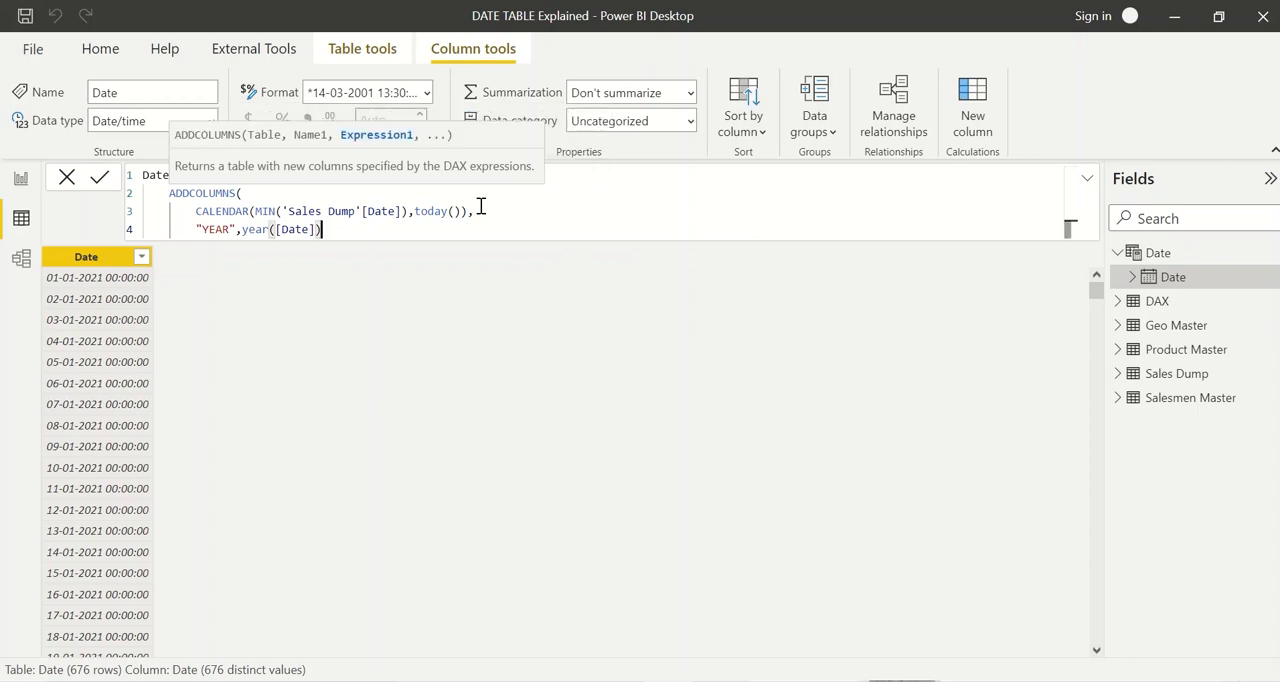
text())
key(Return)
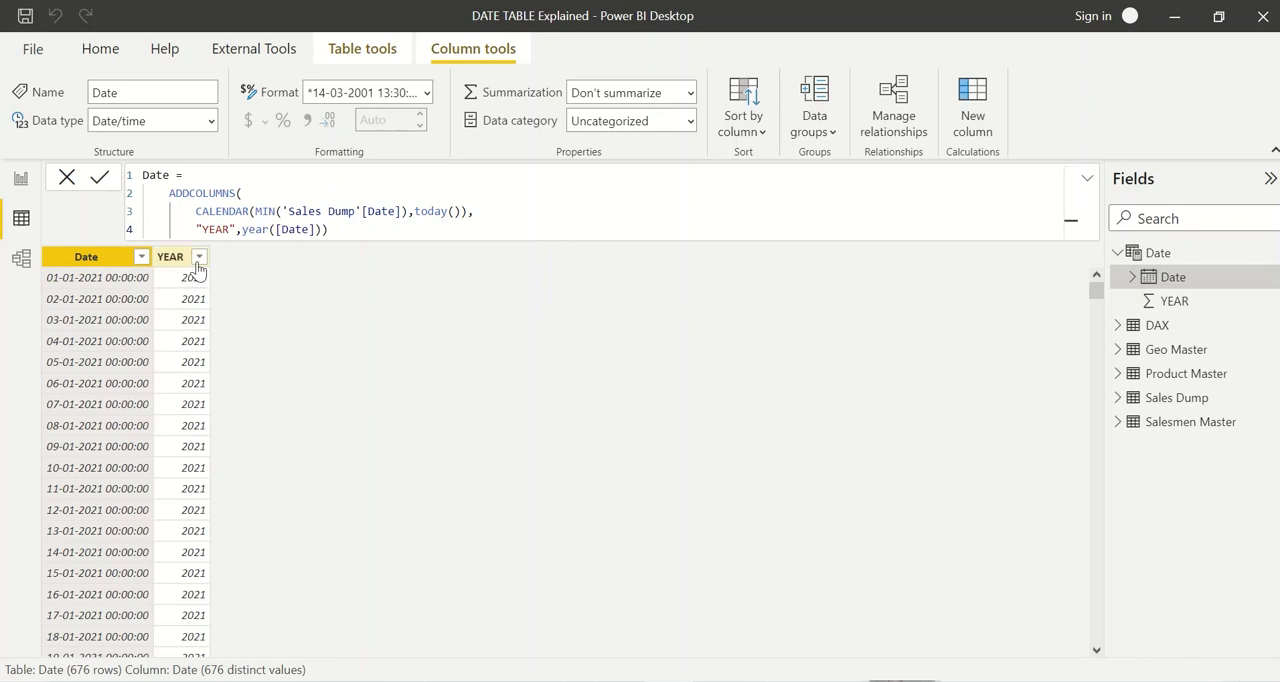
click(198, 259)
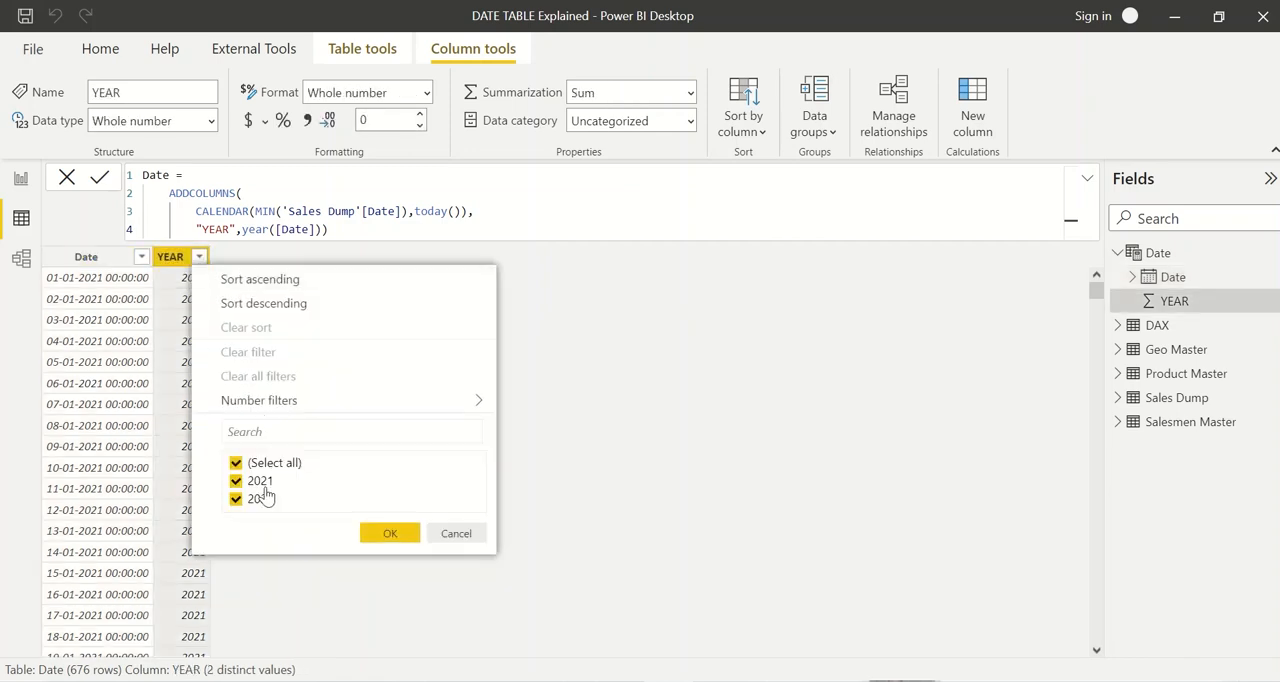
click(522, 366)
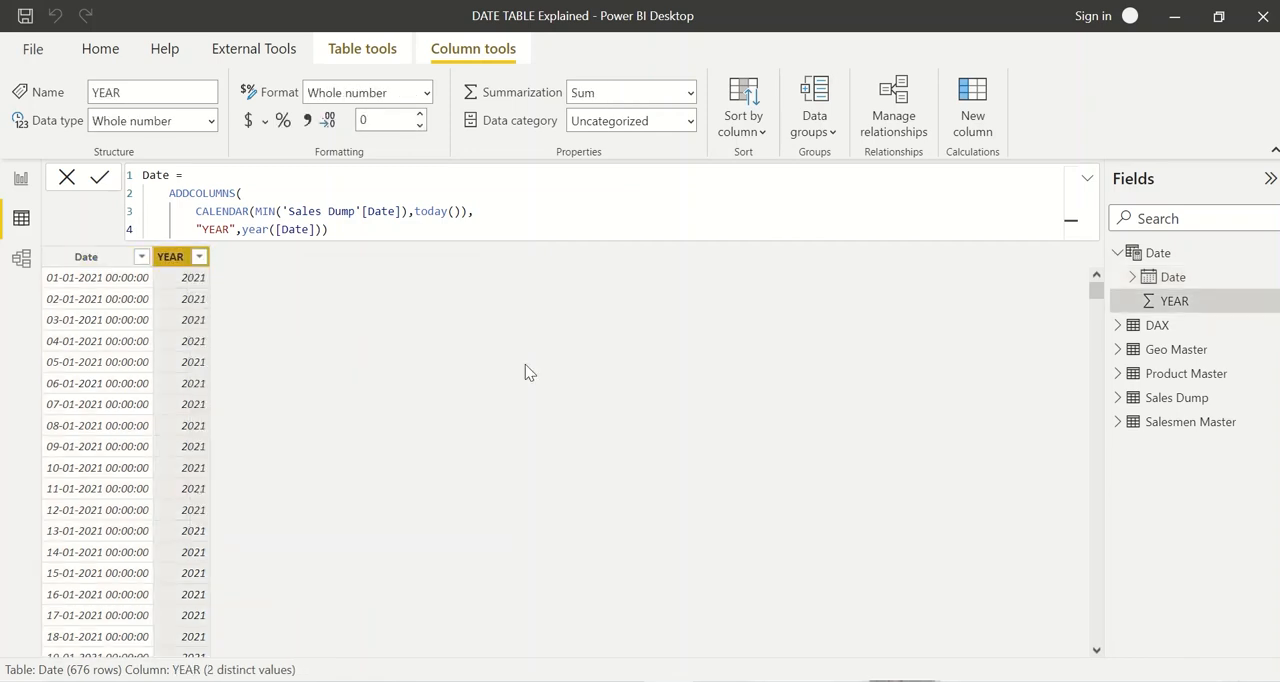
Step: Reopen the end of the ADDCOLUMNS formula and add a "QTR" column on a new line, defined as QUARTER([Date])
click(364, 234)
key(BackSpace)
text(,)
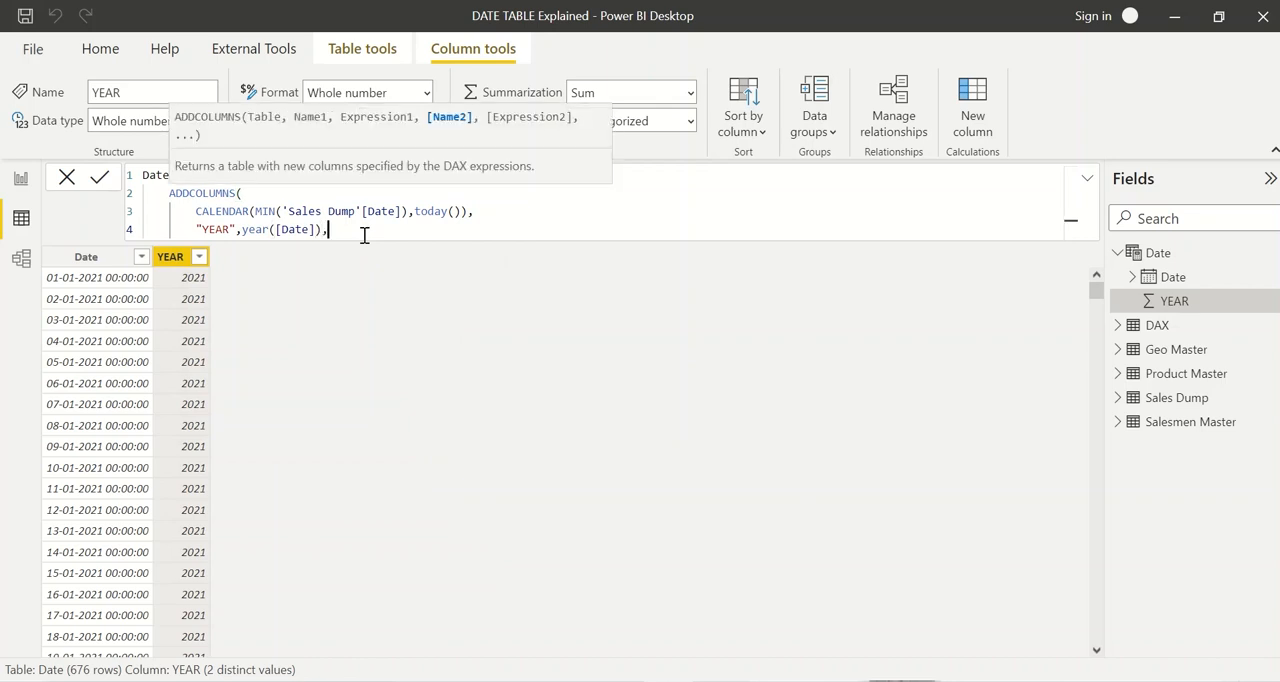
key(shift+Return)
text(")
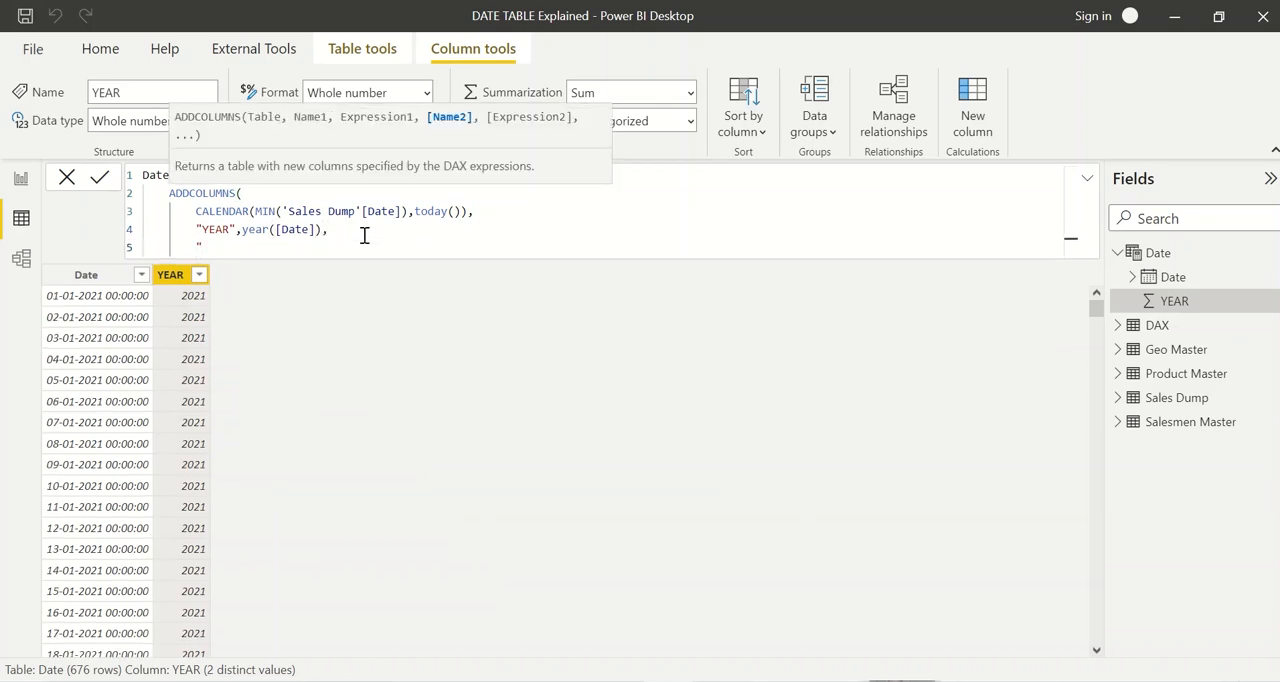
text(QTR",)
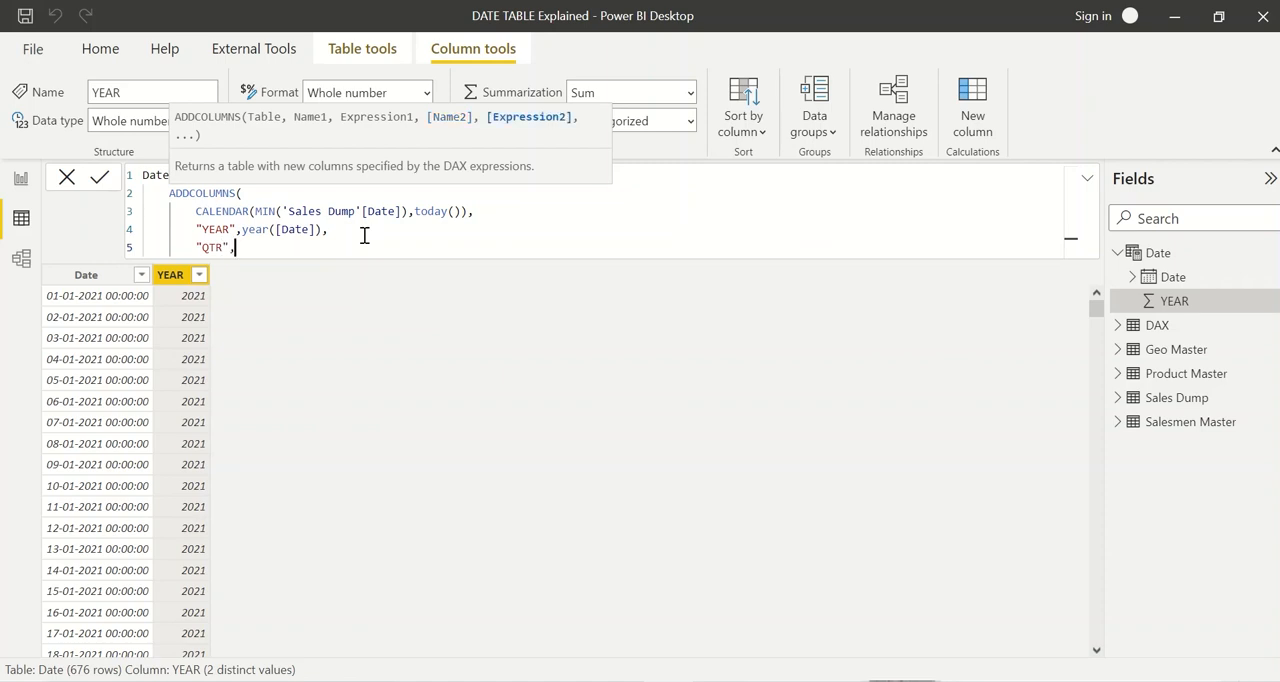
text(quarter)
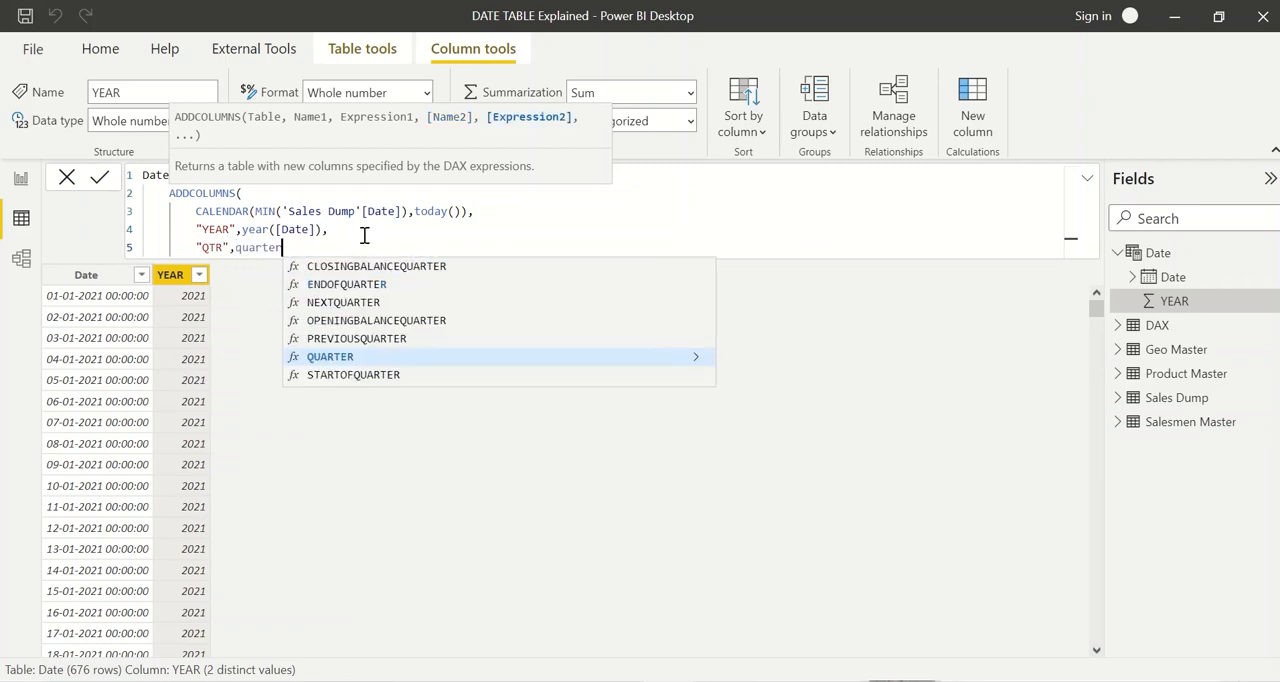
key(Tab)
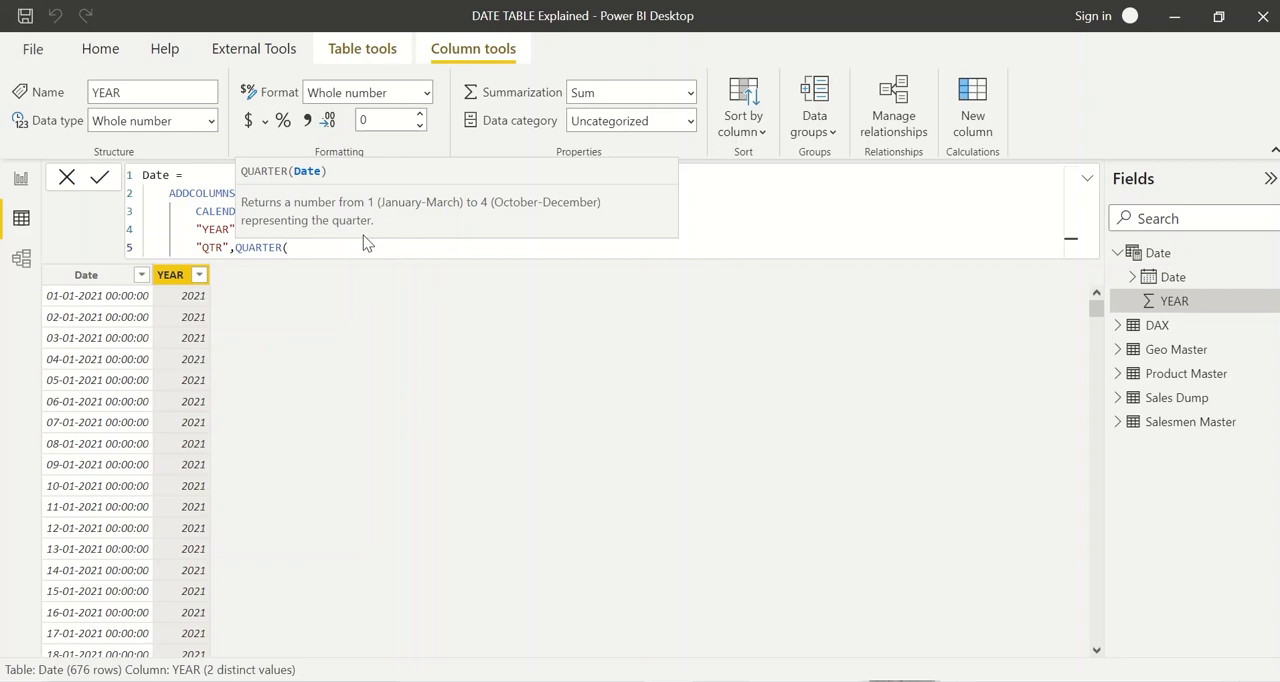
text([Date)
key(Tab)
text(),)
Step: Start a "MONTH" column on a new line below QTR, using FORMAT with [Date] as its value
key(shift+Return)
text(")
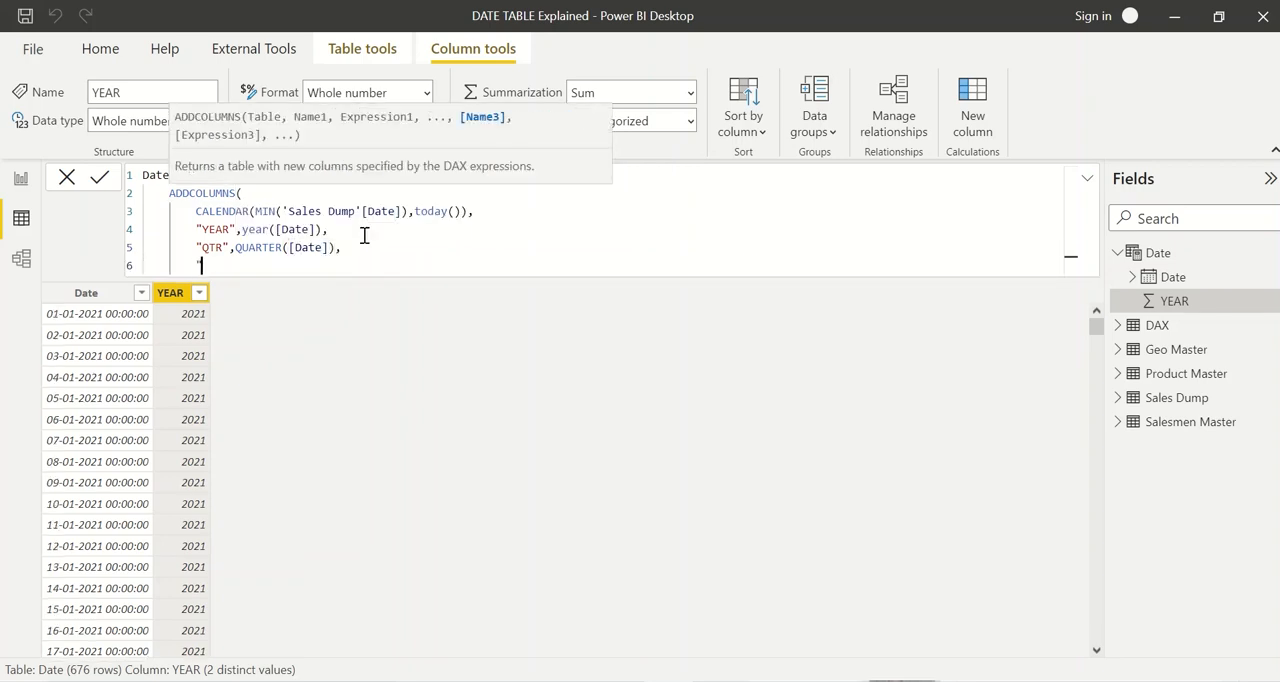
text(MONTH",)
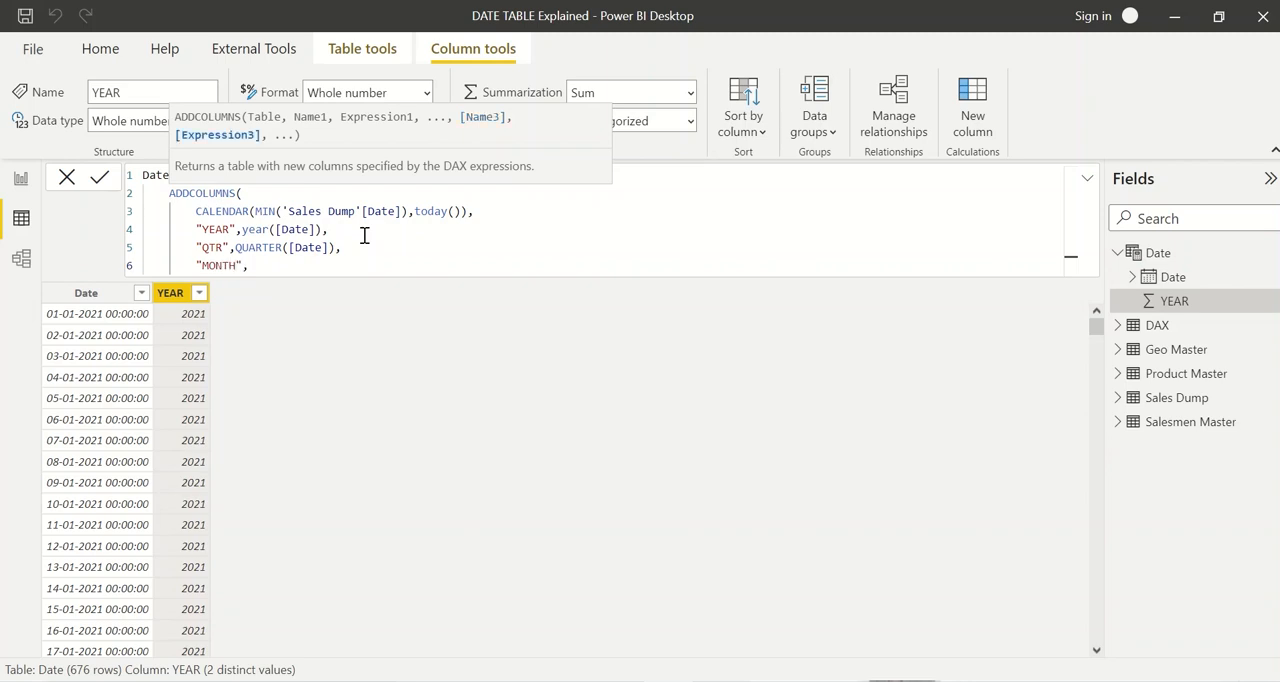
text(format)
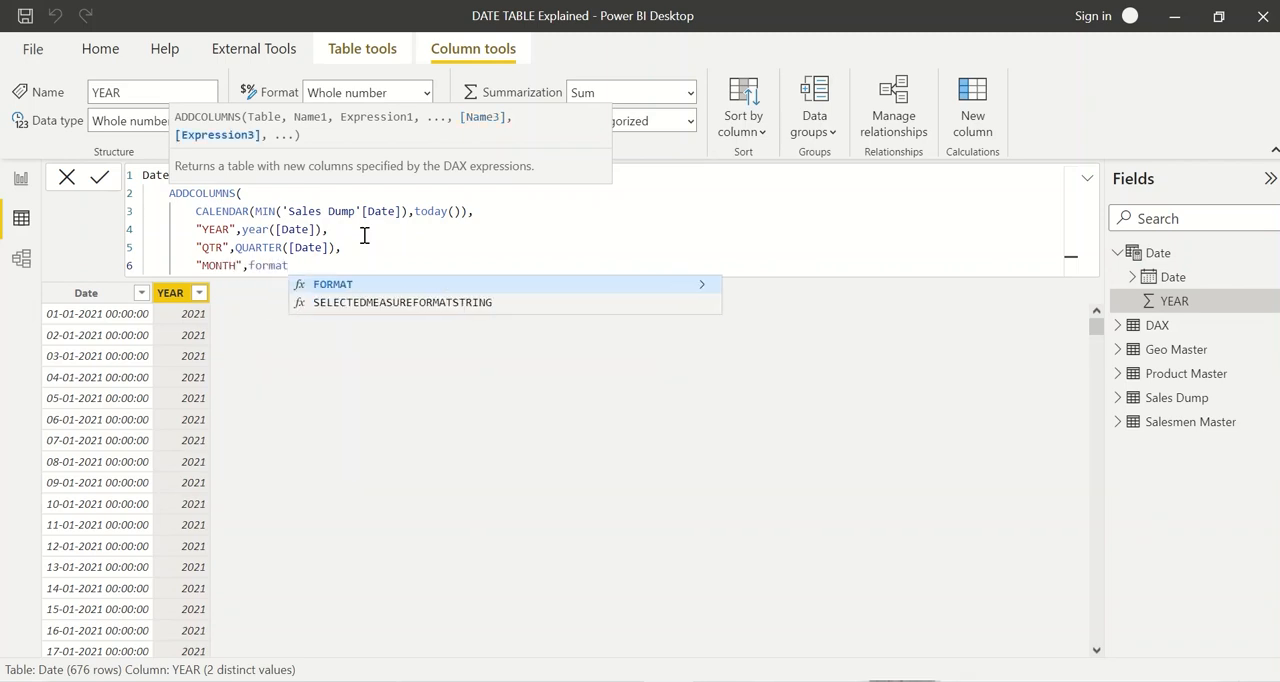
key(Tab)
text(date)
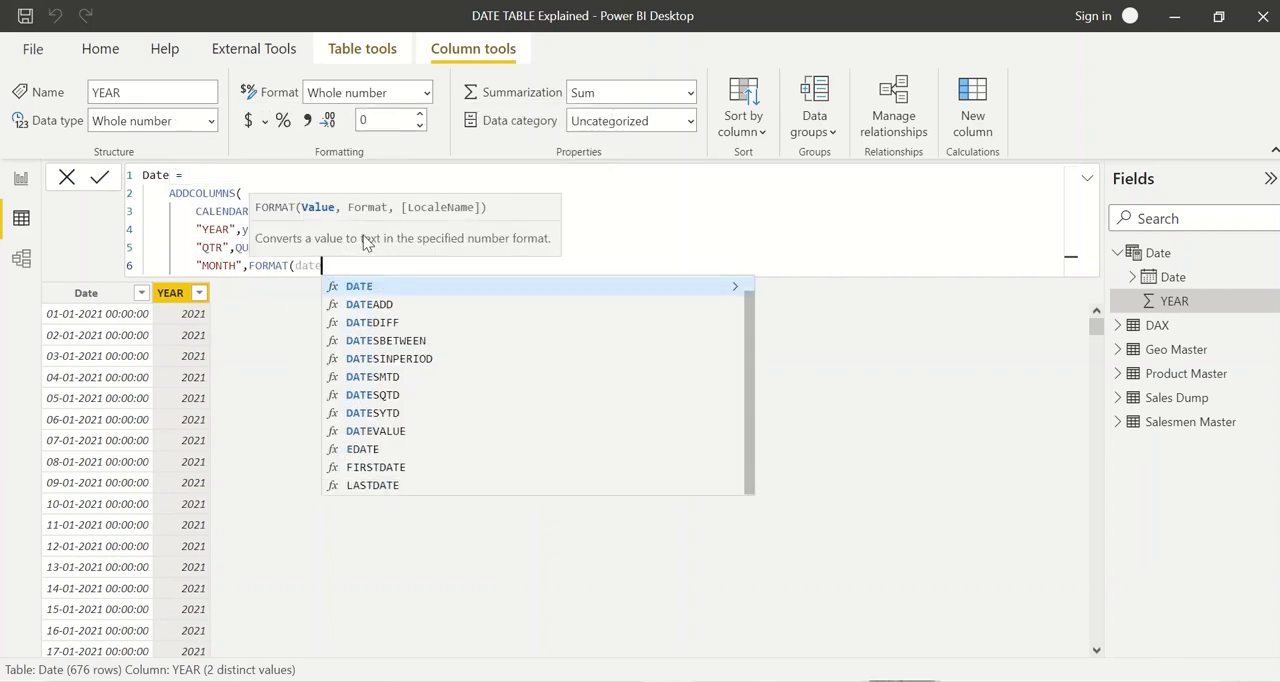
key(BackSpace)
key(BackSpace)
key(BackSpace)
key(BackSpace)
text([date)
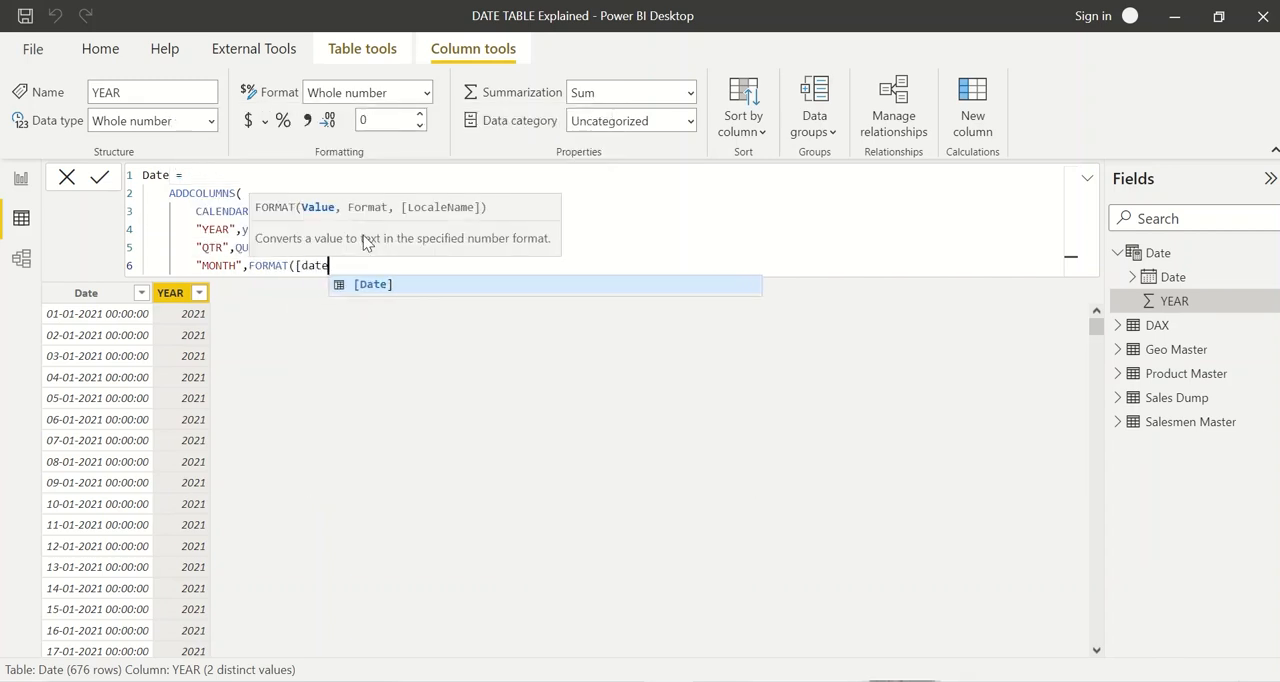
key(Tab)
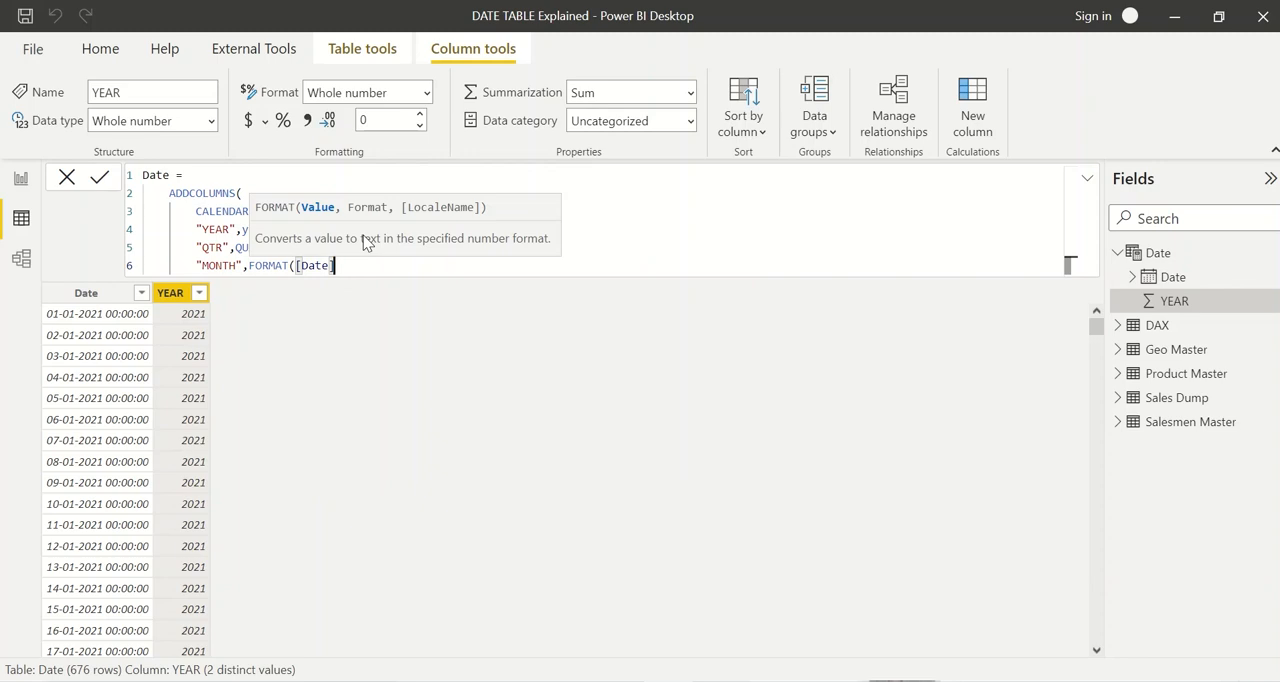
Step: Complete the MONTH expression with the format string "mmmm", close ADDCOLUMNS and commit the formula
text(,)
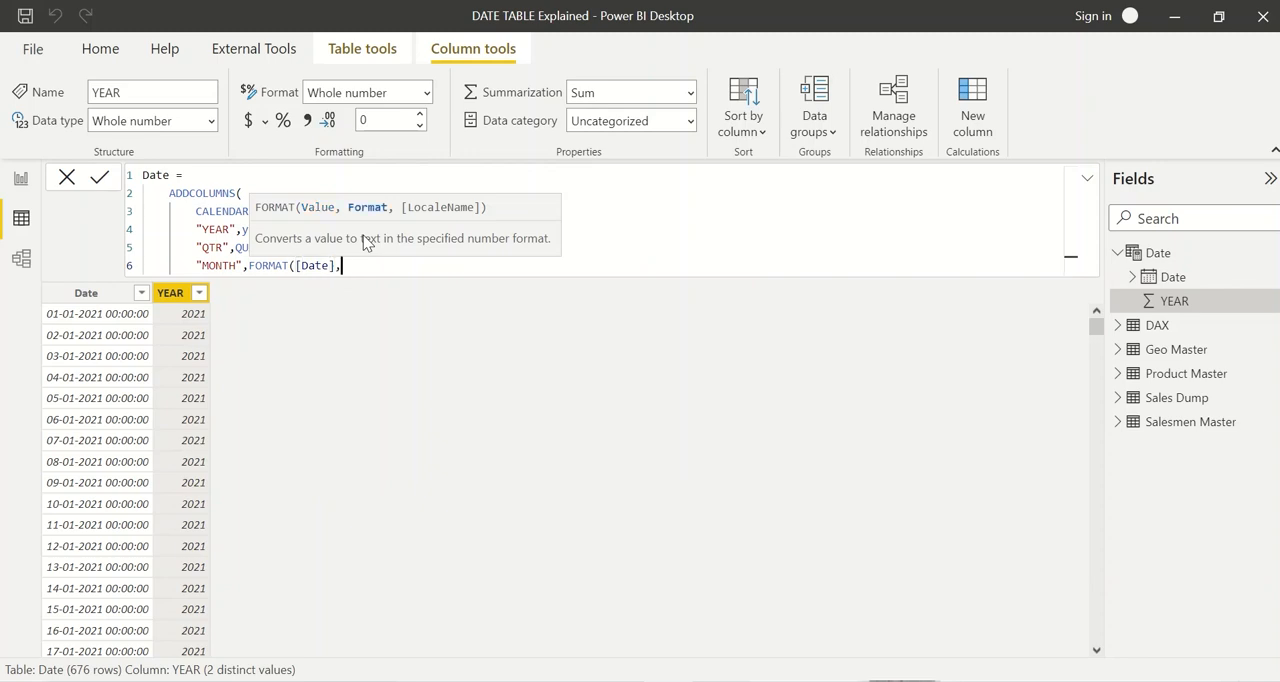
text("mmmm")
text())
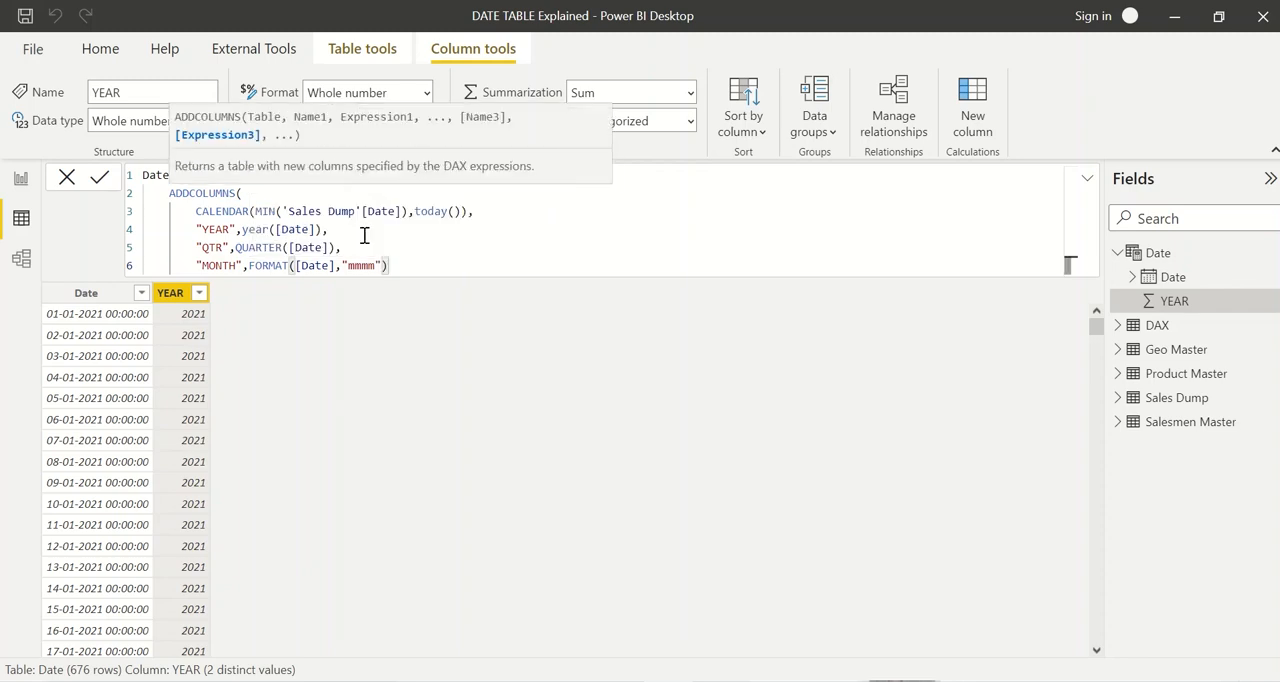
text())
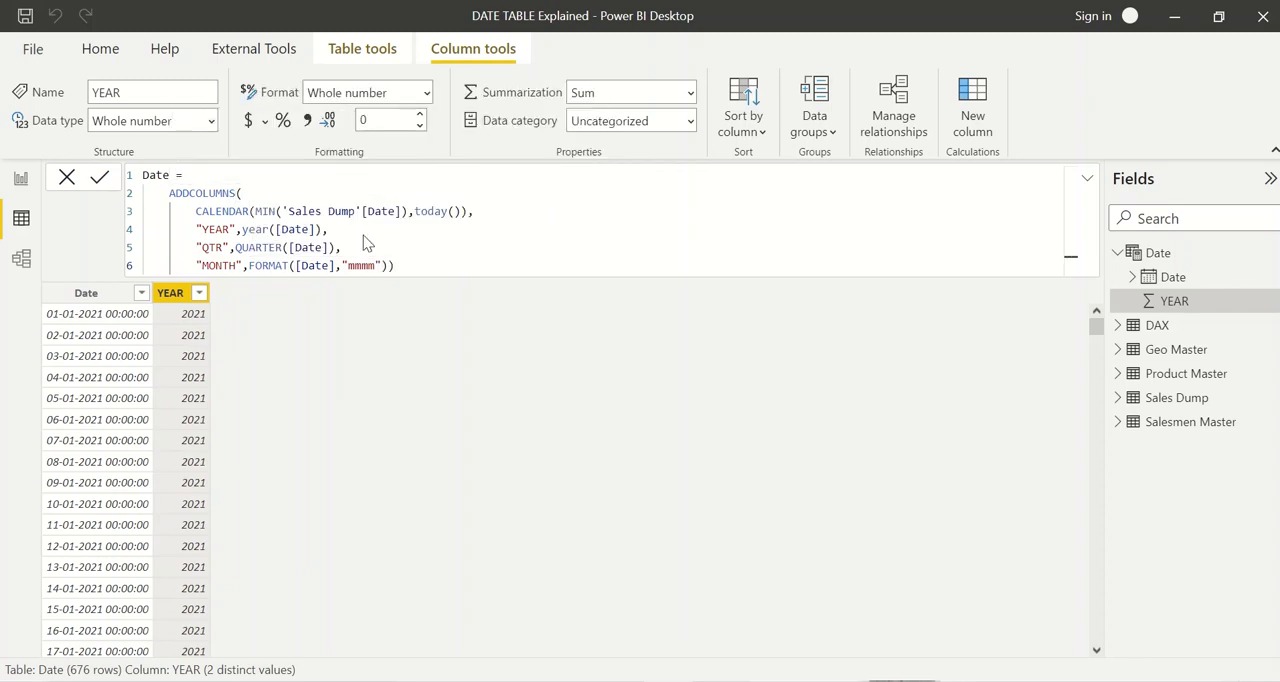
key(Return)
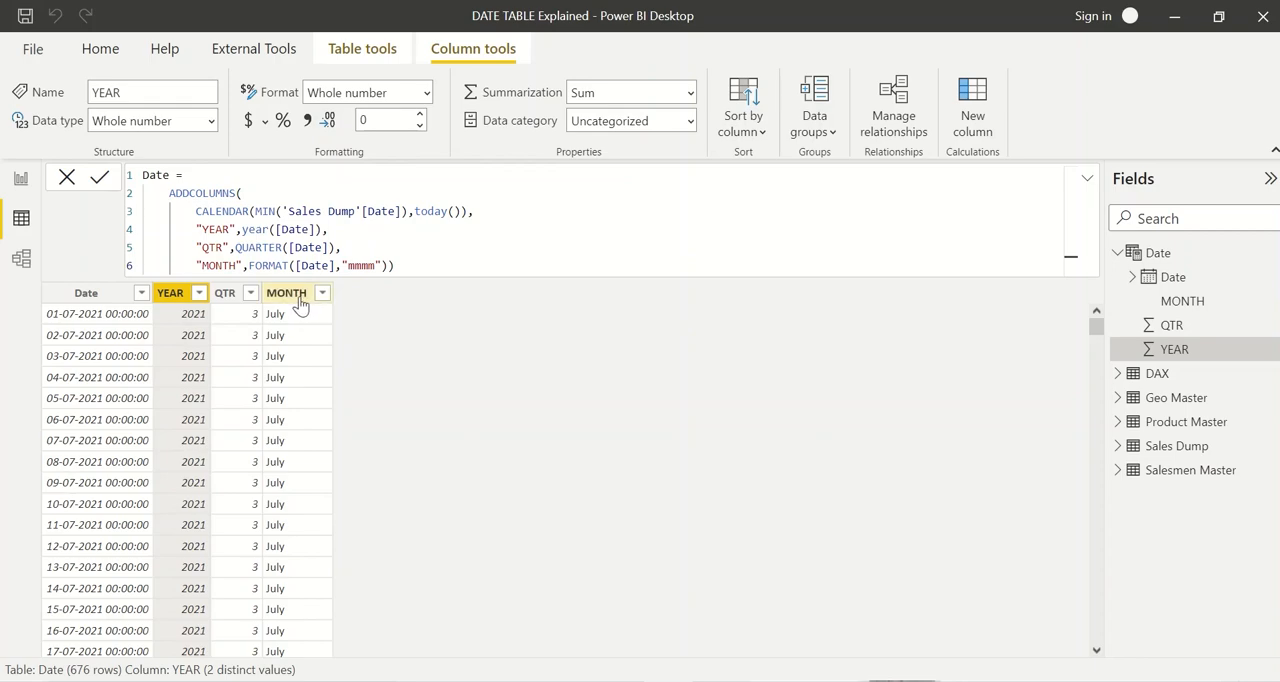
Step: Check the distinct month values in the MONTH column's filter list without applying a filter
click(295, 293)
click(322, 292)
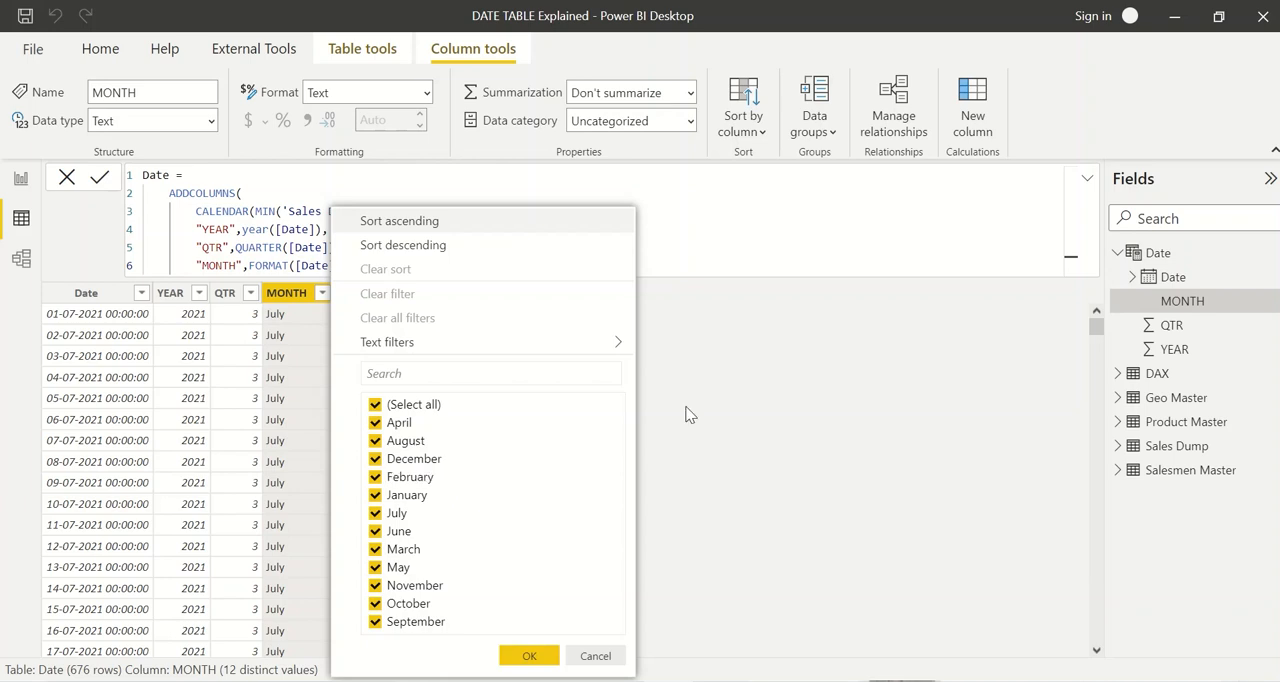
click(403, 265)
Step: Change the MONTH format string to "mm", commit the formula and check the column's distinct values
double_click(362, 265)
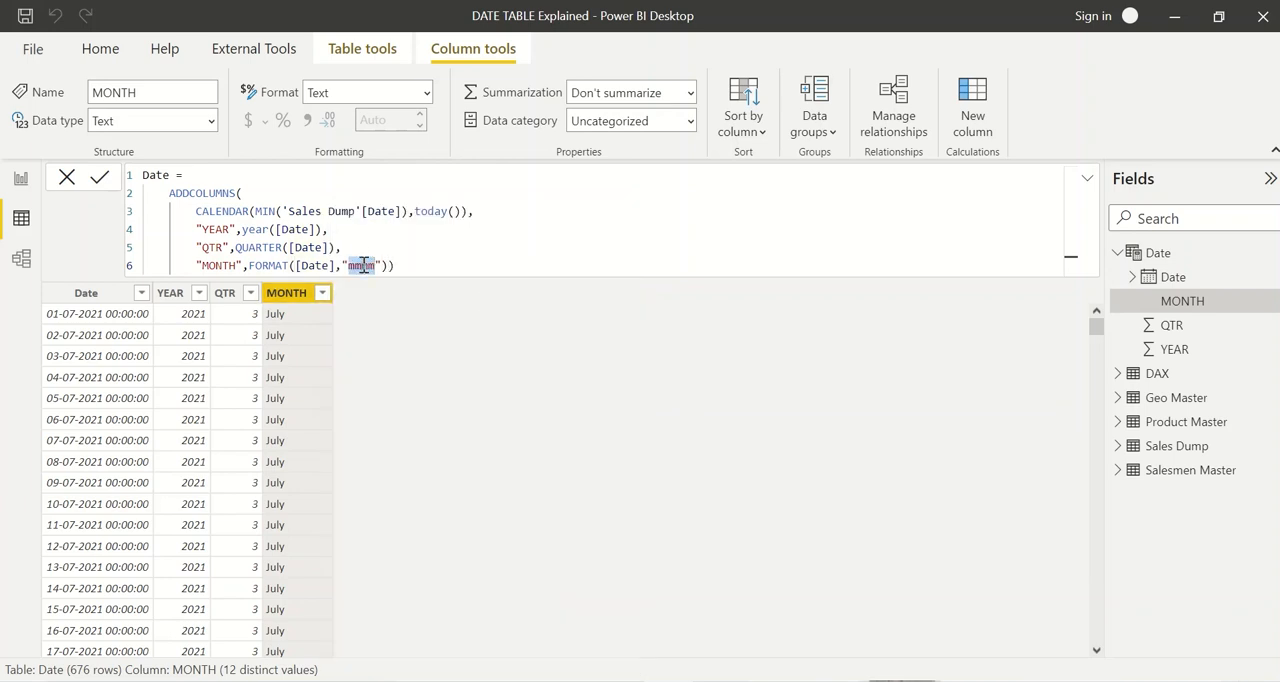
text(mm)
key(Return)
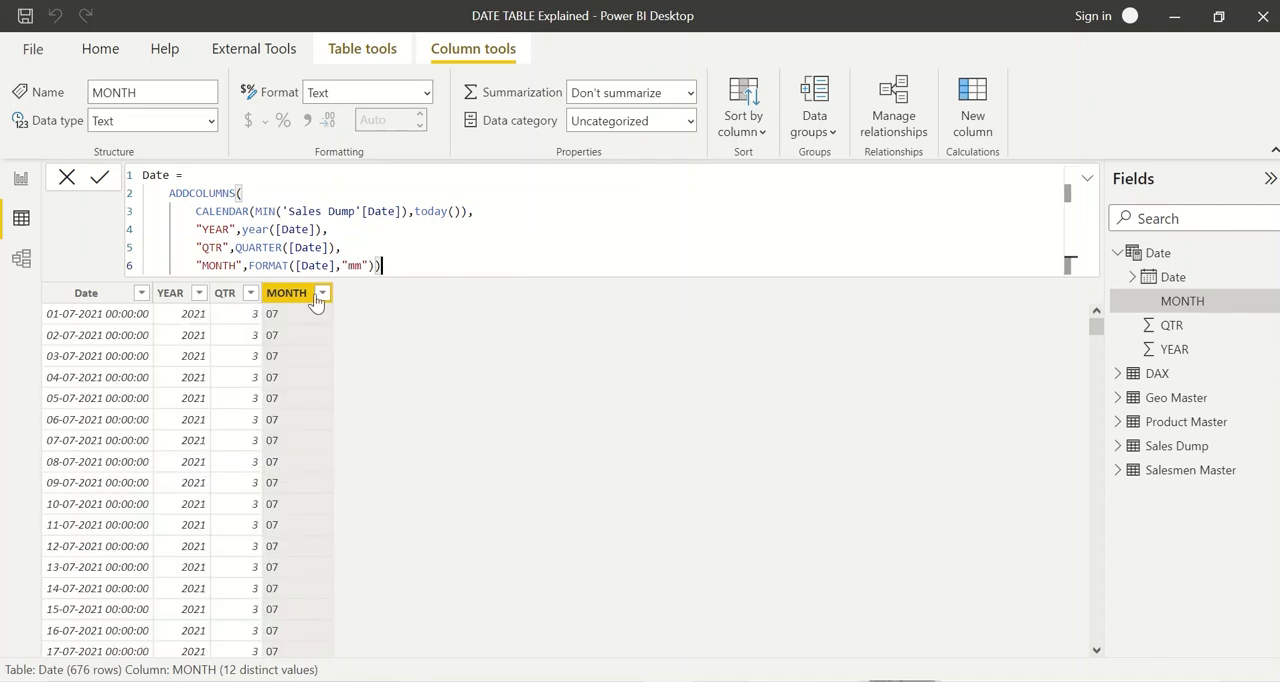
click(322, 293)
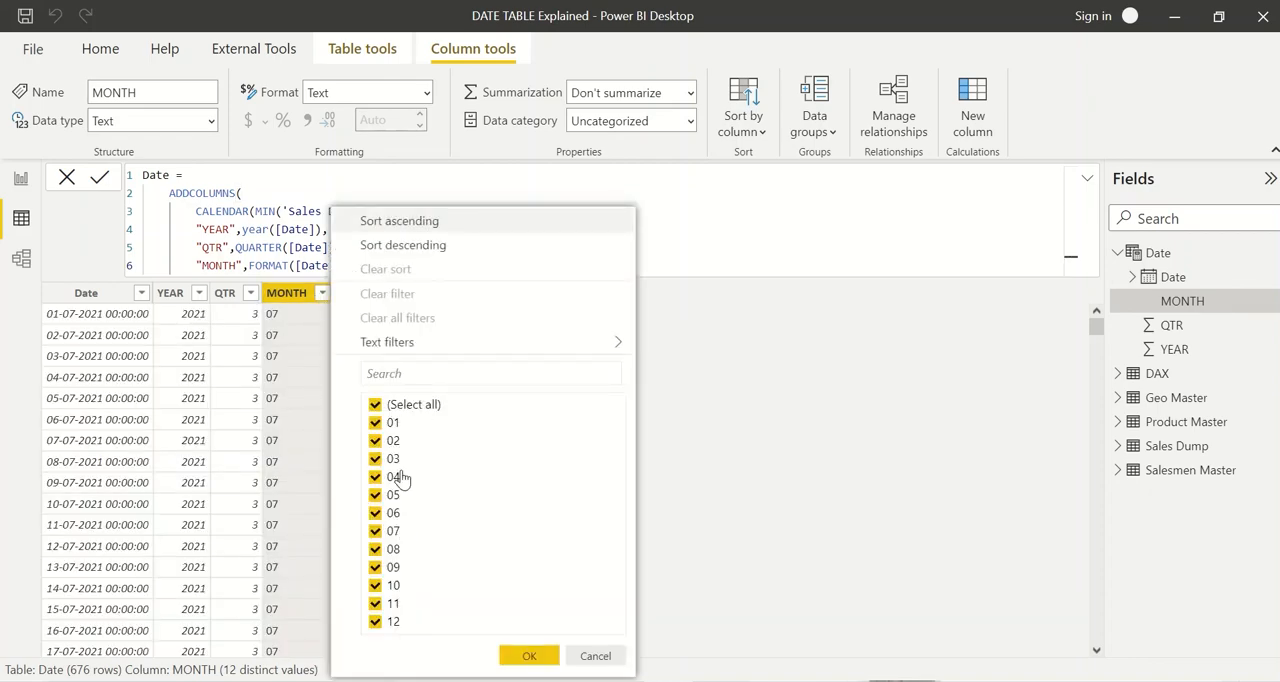
click(686, 383)
Step: Change the MONTH format string to "mmm", commit the formula and check the column's distinct values
click(350, 270)
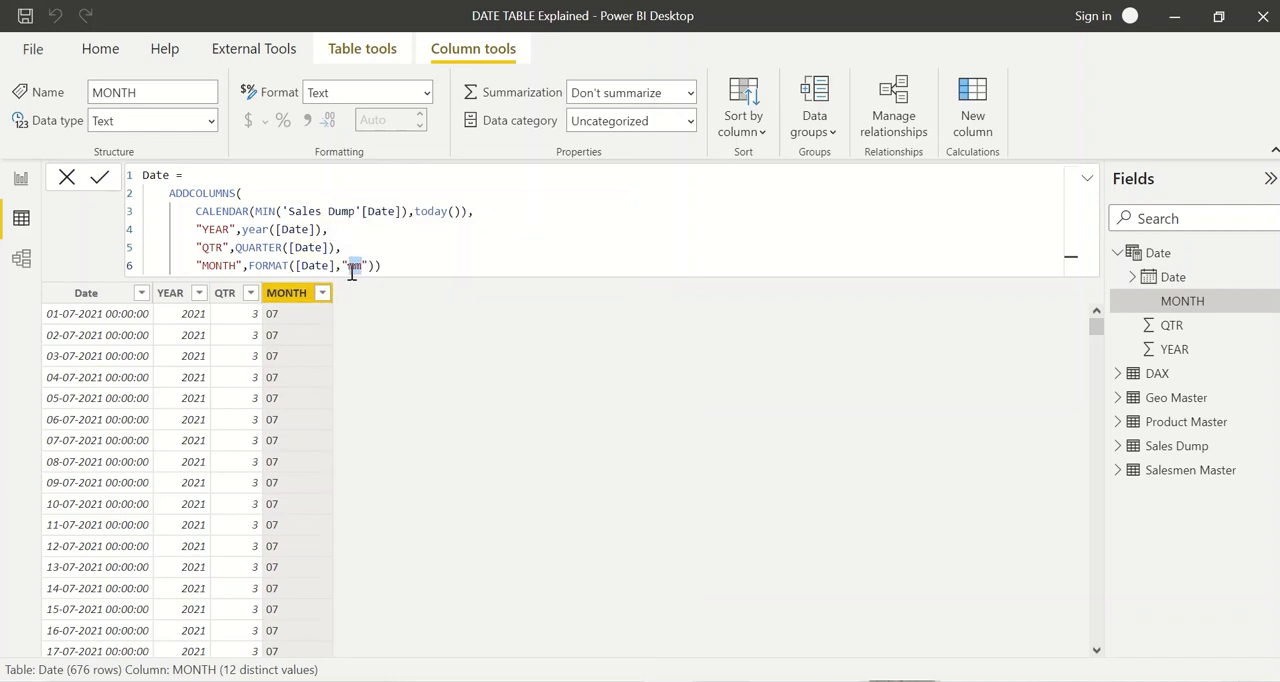
text(m)
key(Return)
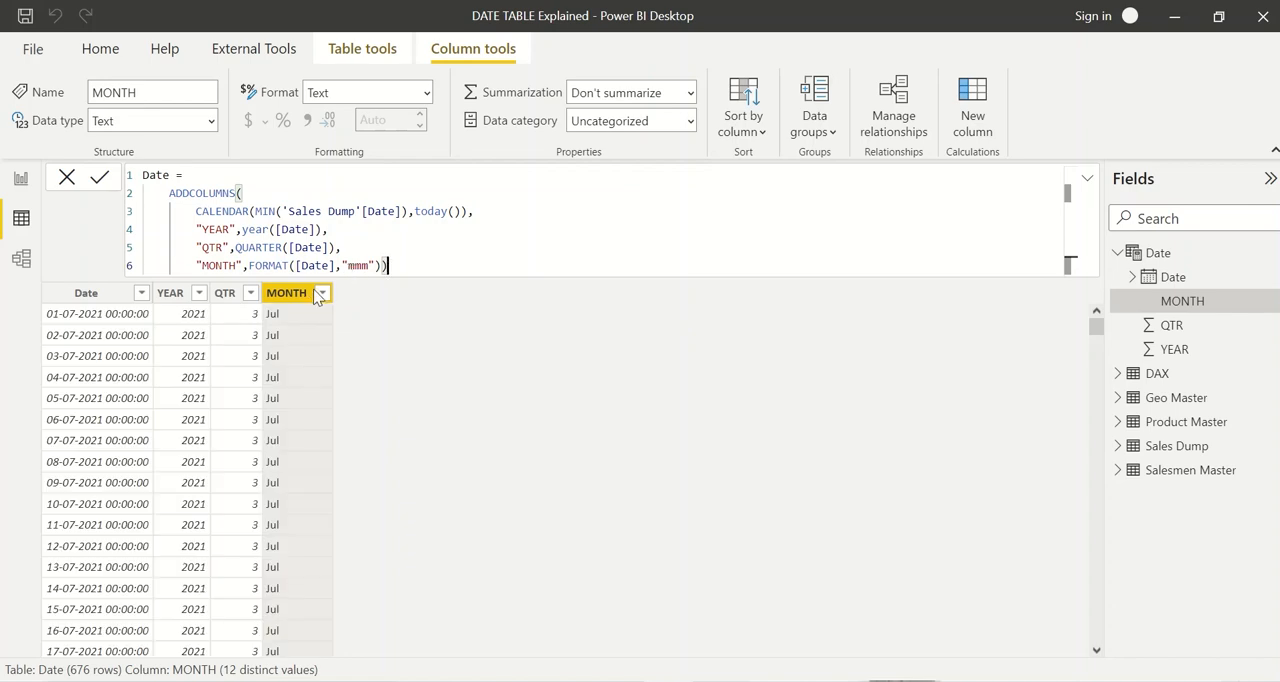
click(322, 292)
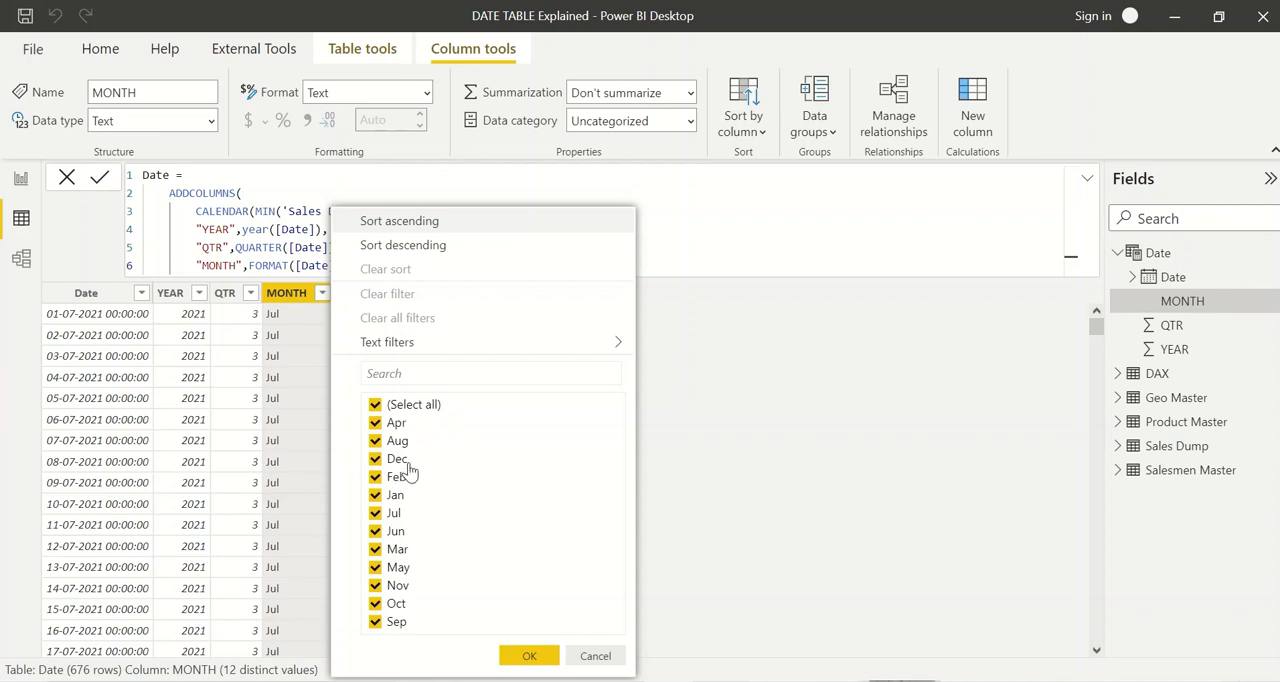
Step: Set the MONTH format string to "mmmm" and commit the formula
click(384, 266)
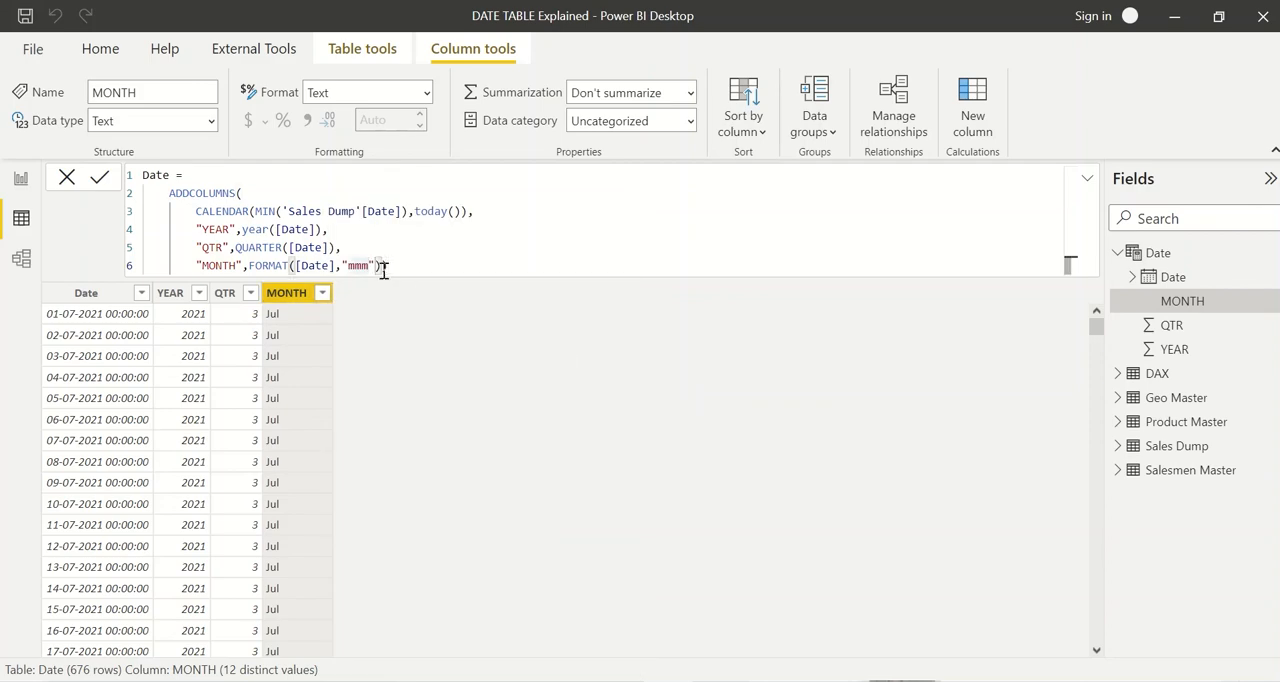
text(m)
key(Return)
Step: Reopen the end of ADDCOLUMNS and add a "Month Number" column on a new line with MONTH([Date])
key(BackSpace)
text(,)
key(shift+Return)
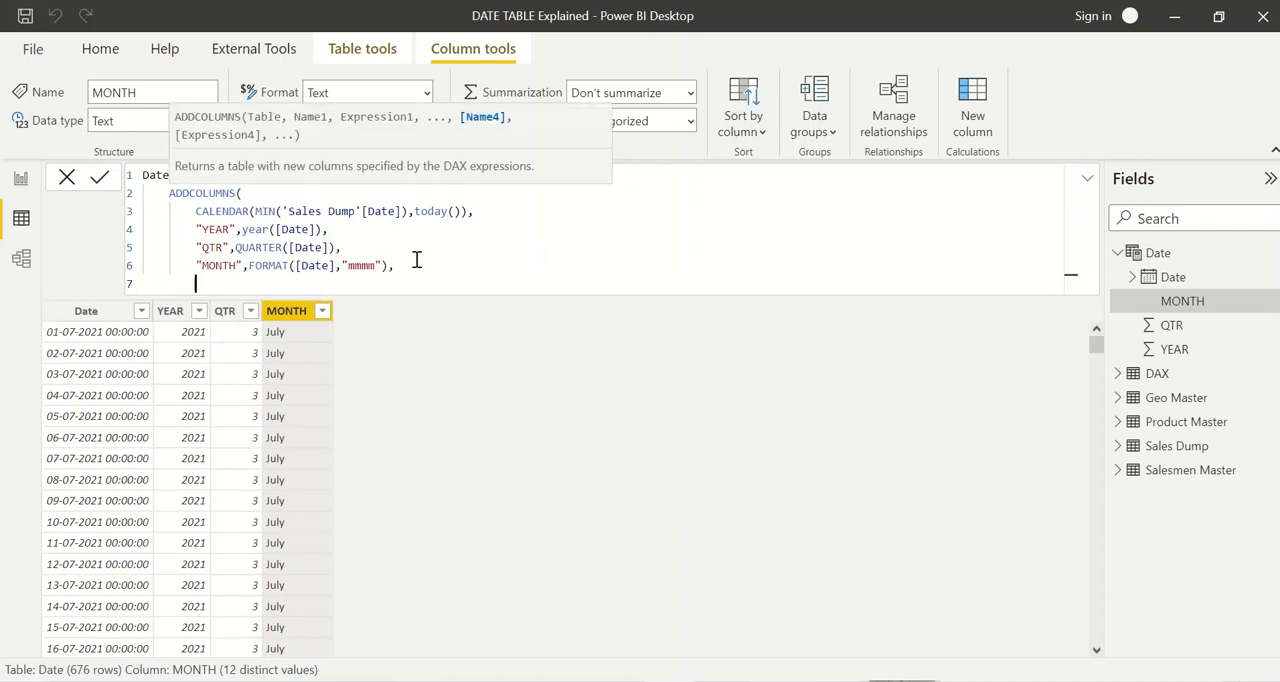
text("Month Number",)
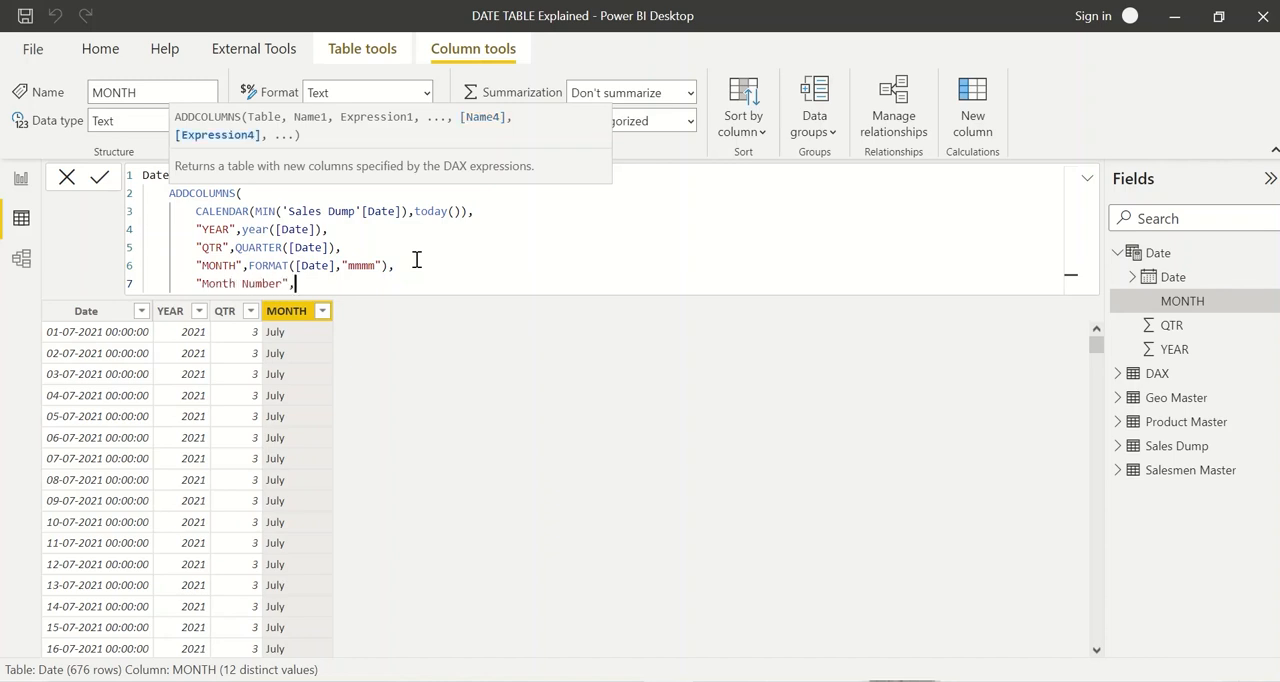
text(month)
key(Tab)
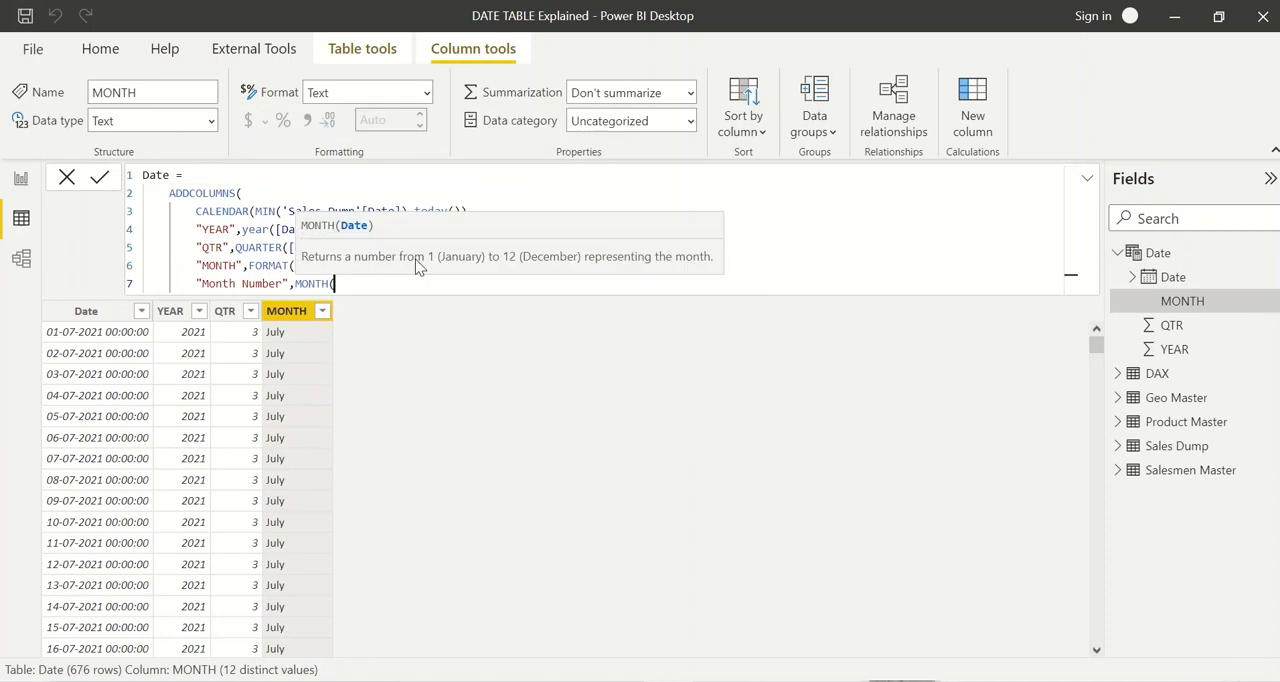
text([Date]),)
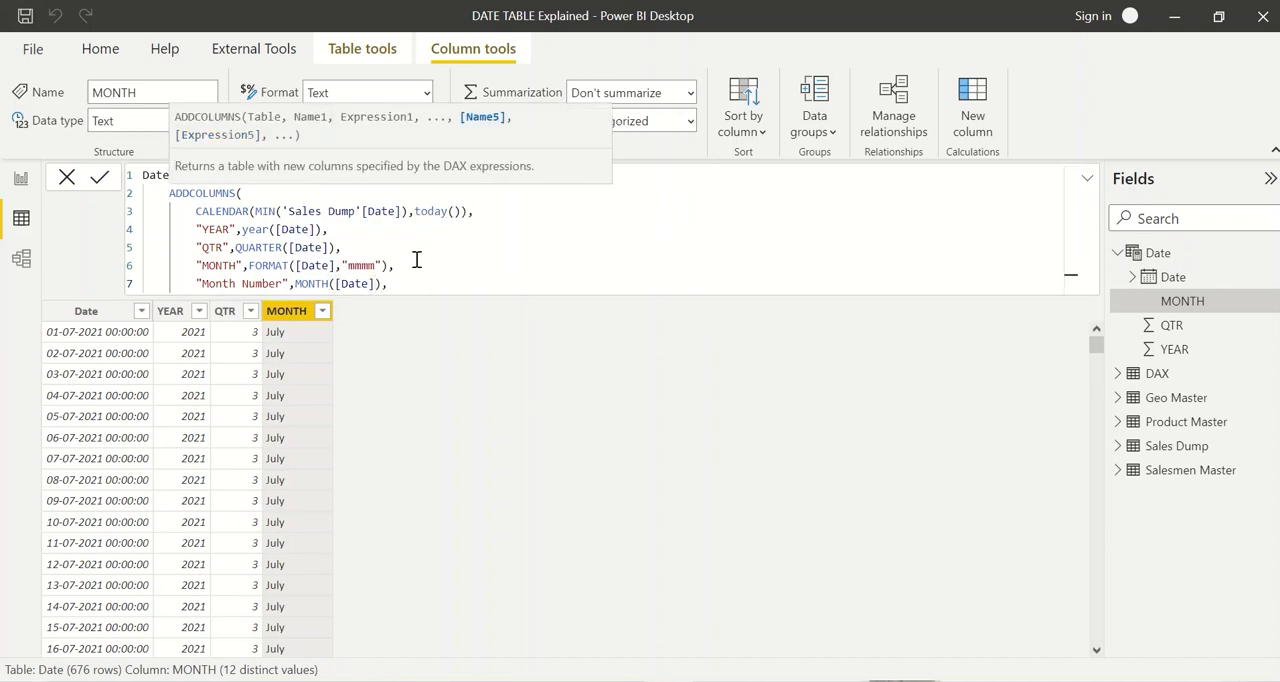
Step: Add a "Week Number" column on a new line below Month Number, using WEEKNUM([Date])
key(shift+Return)
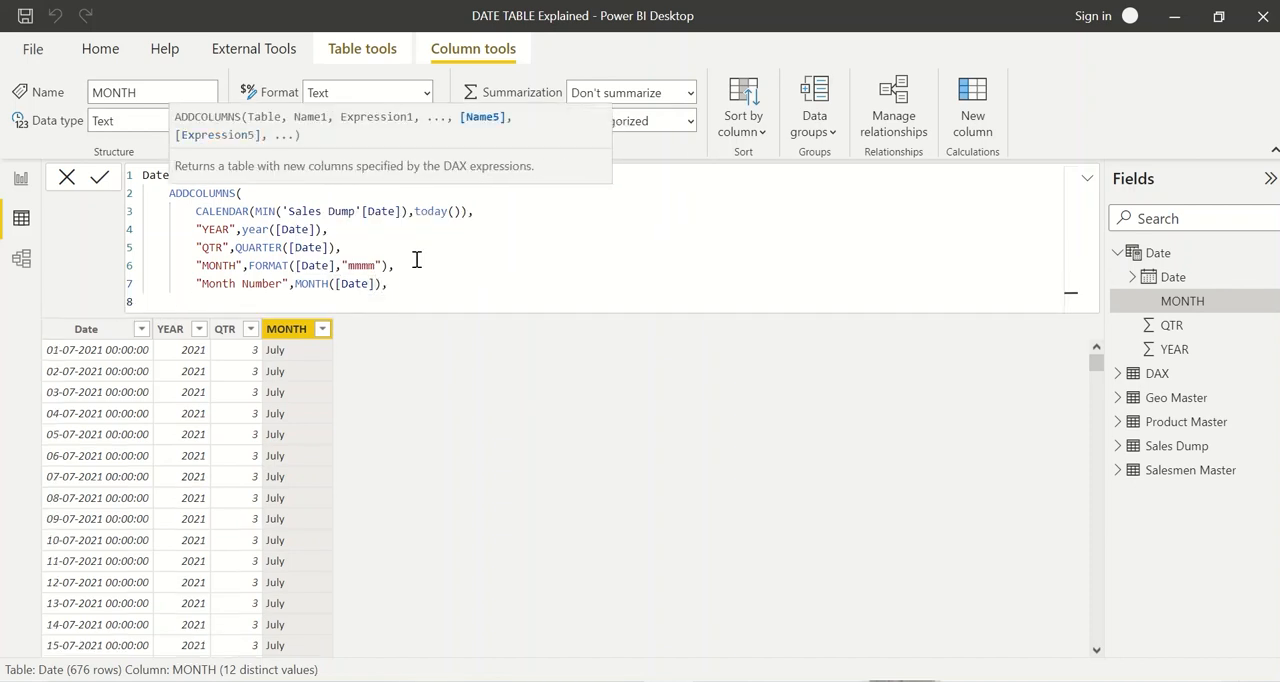
text("Week Number",)
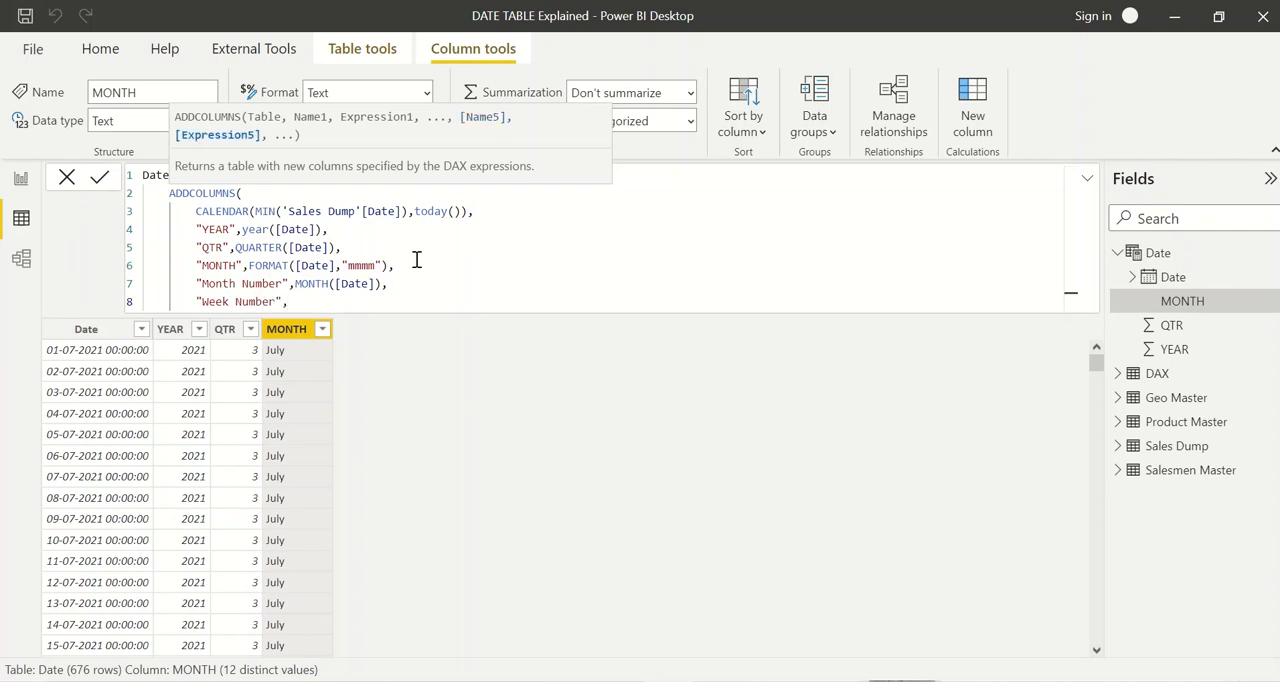
text(Weeknu)
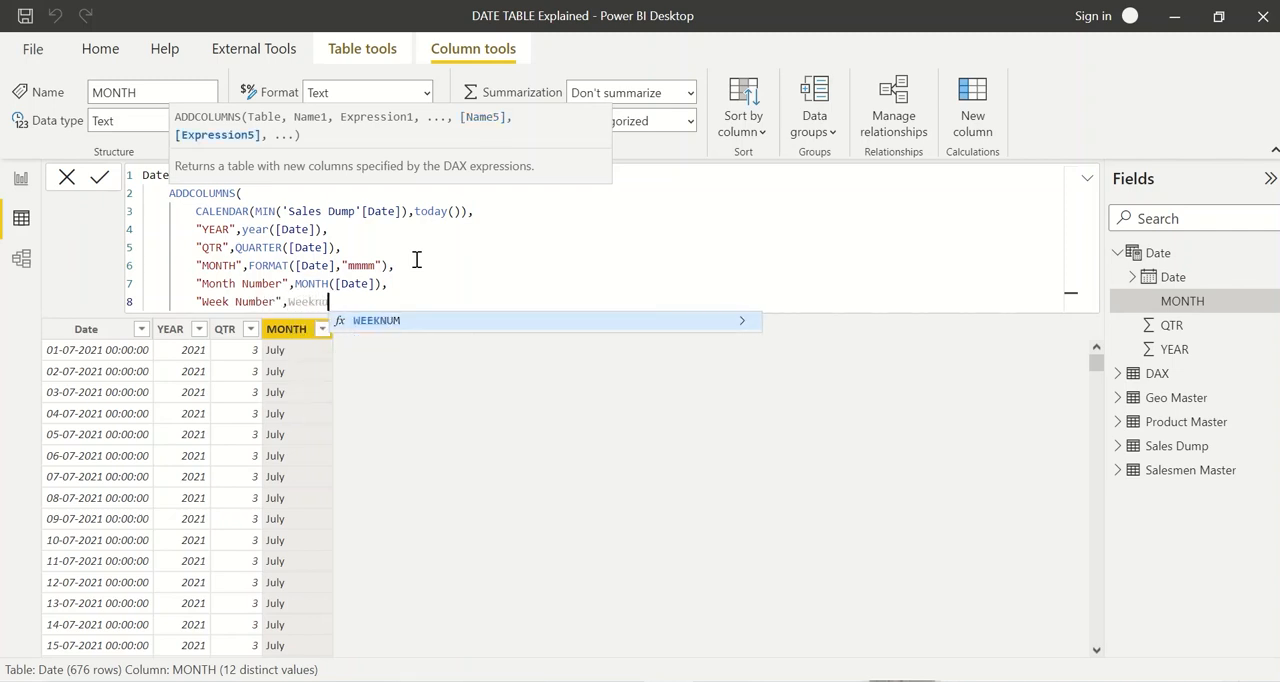
key(Tab)
text([date)
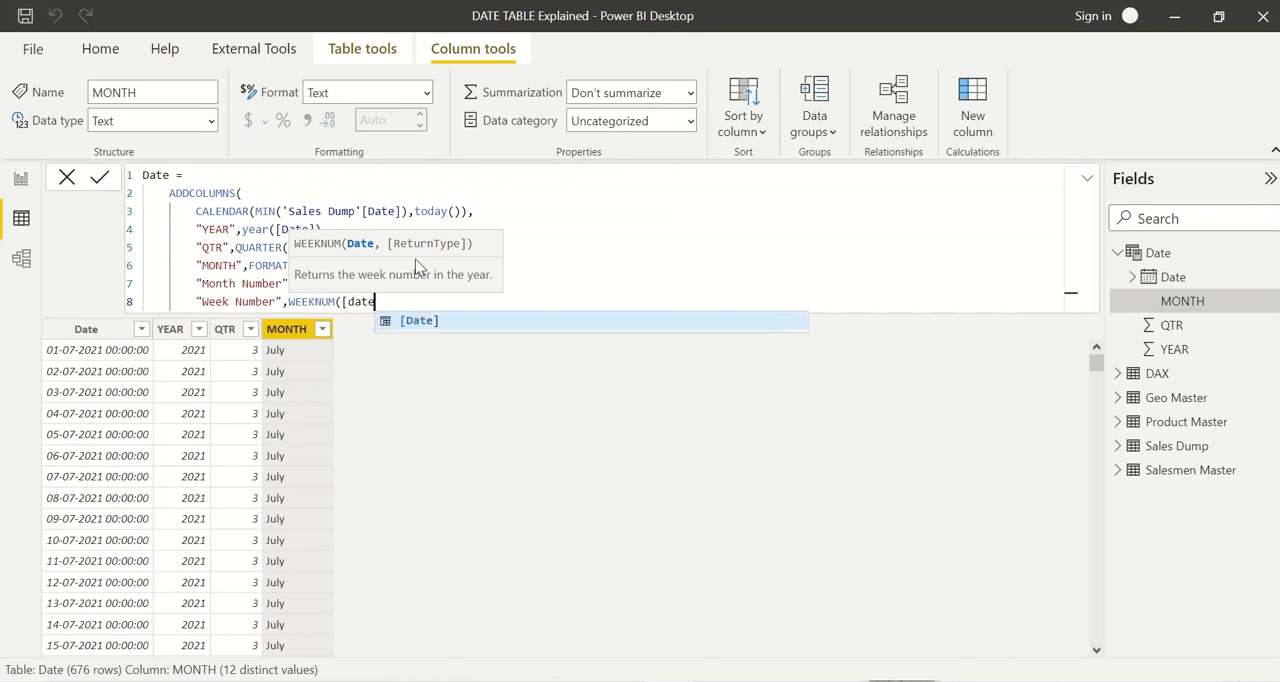
key(Tab)
text())
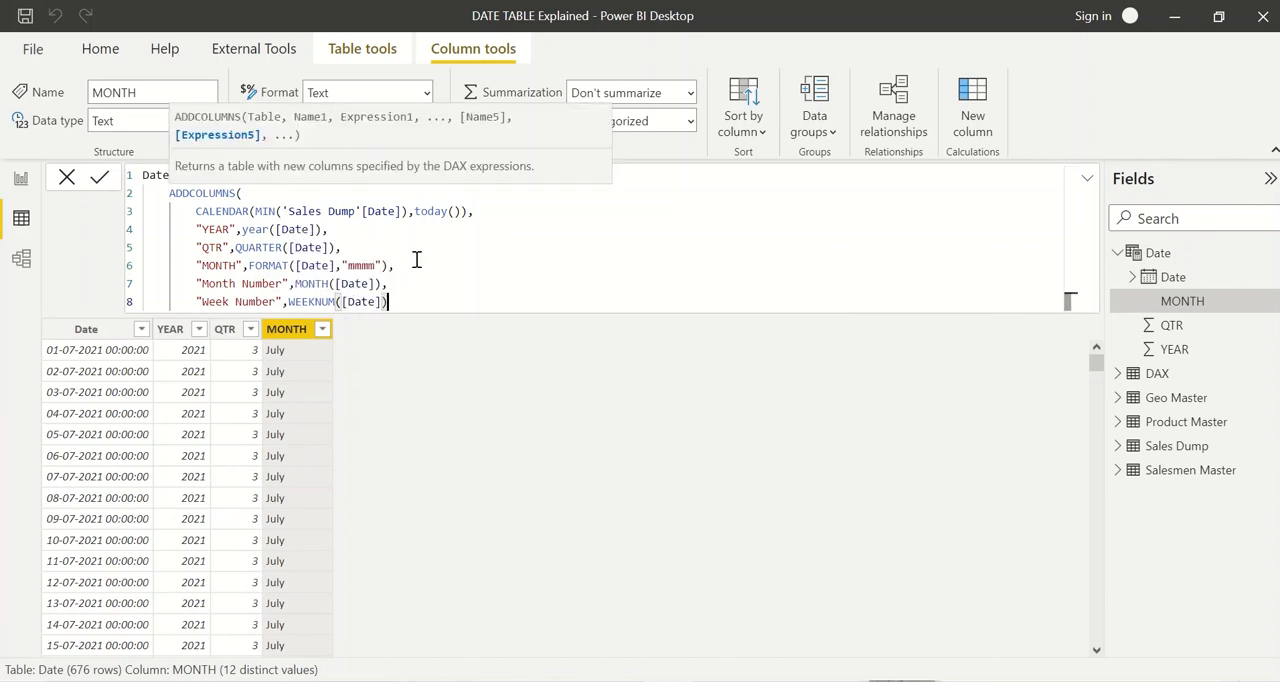
text(,)
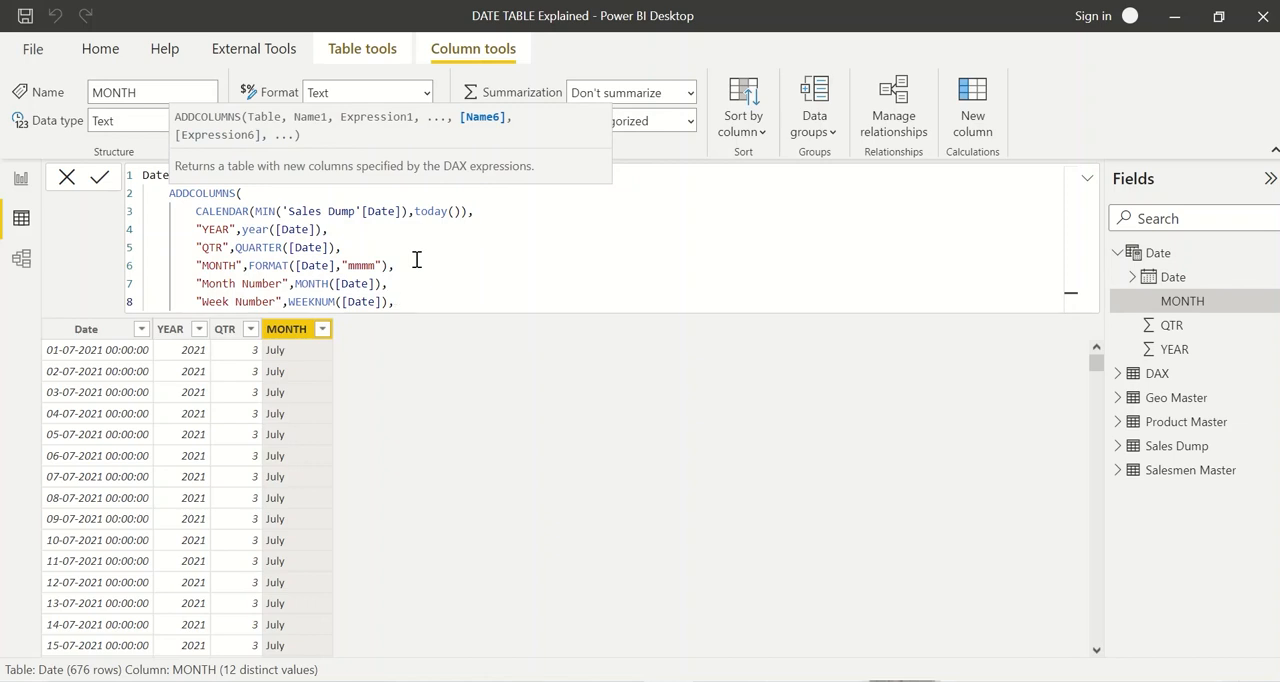
Step: Add a "Week" column on a new line, using FORMAT(WEEKDAY([Date]),"dddd") as its expression
key(shift+Return)
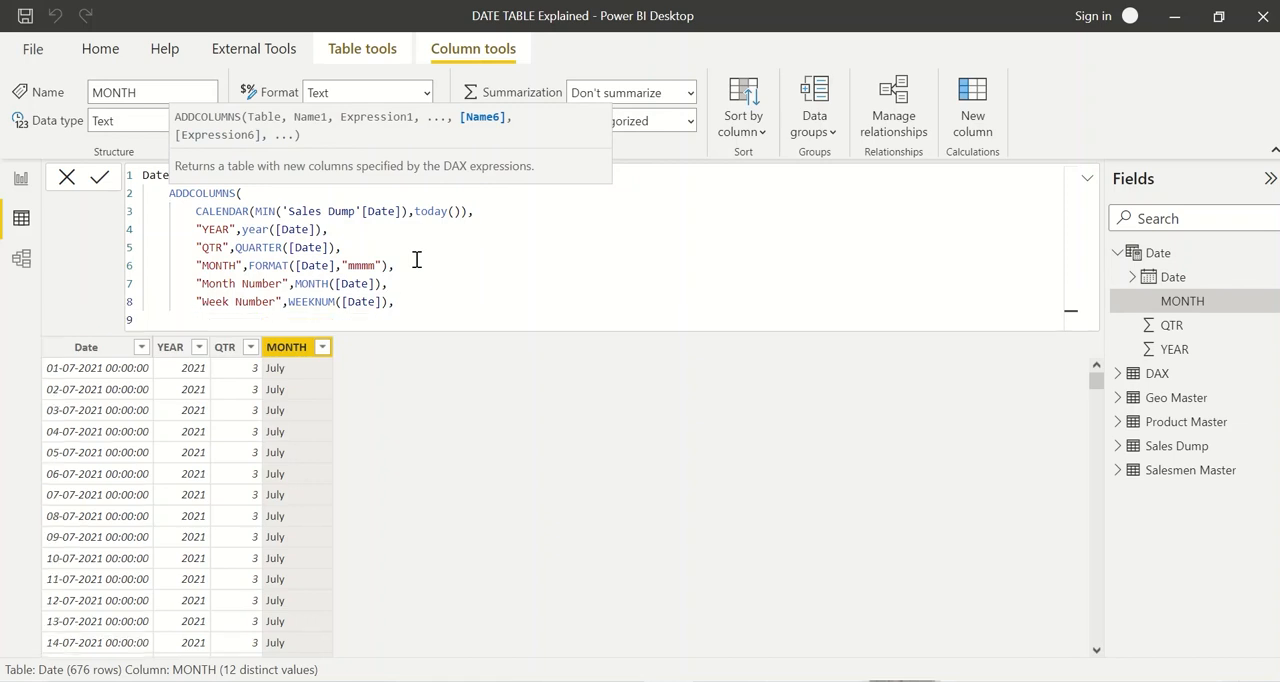
text("Week",)
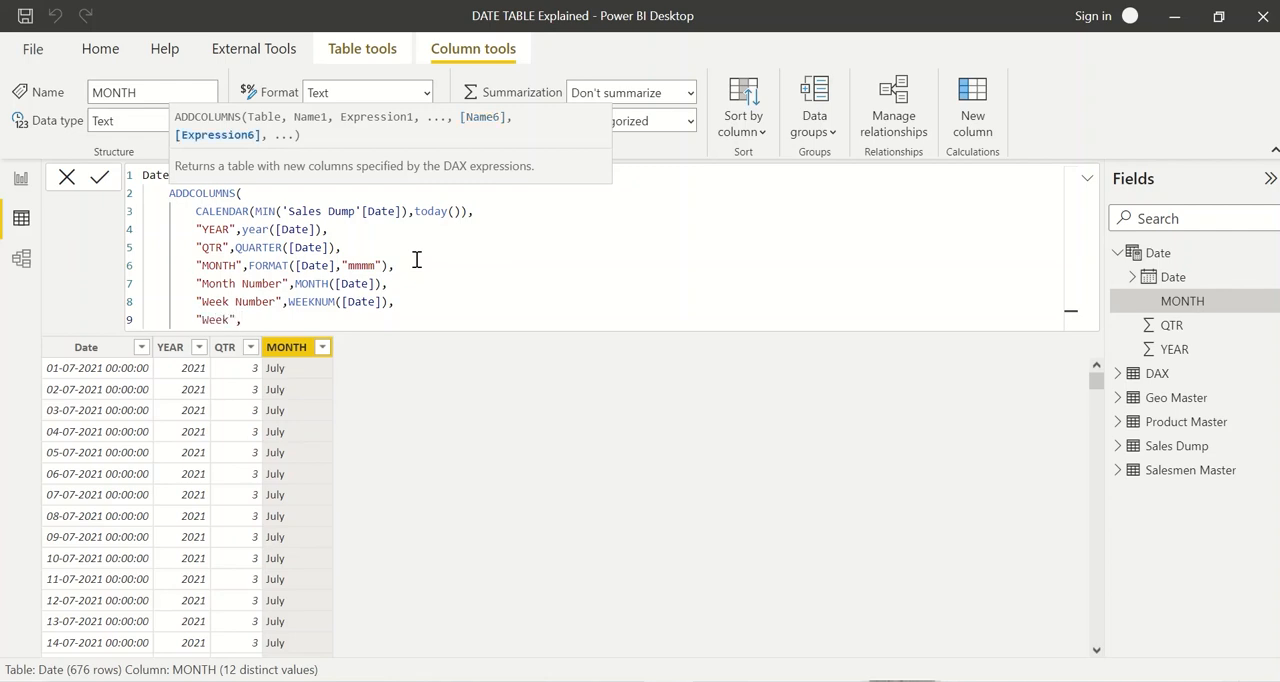
text(FORMAT()
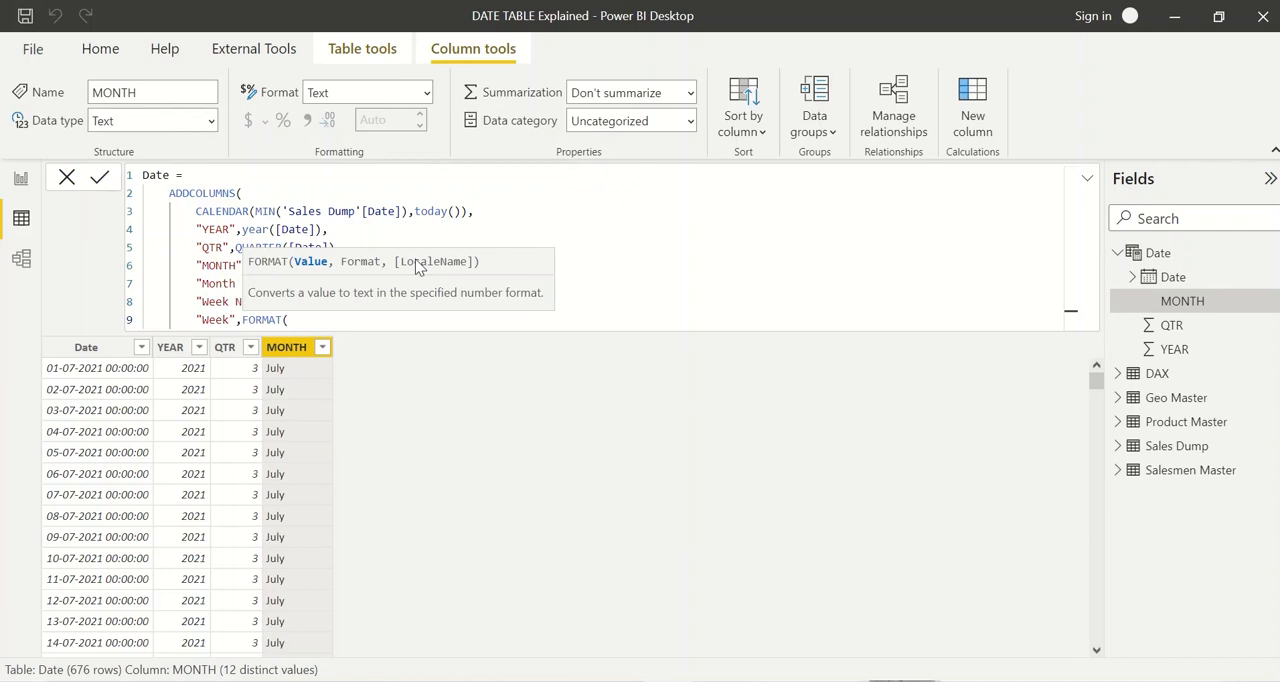
text(WEEKDAY()
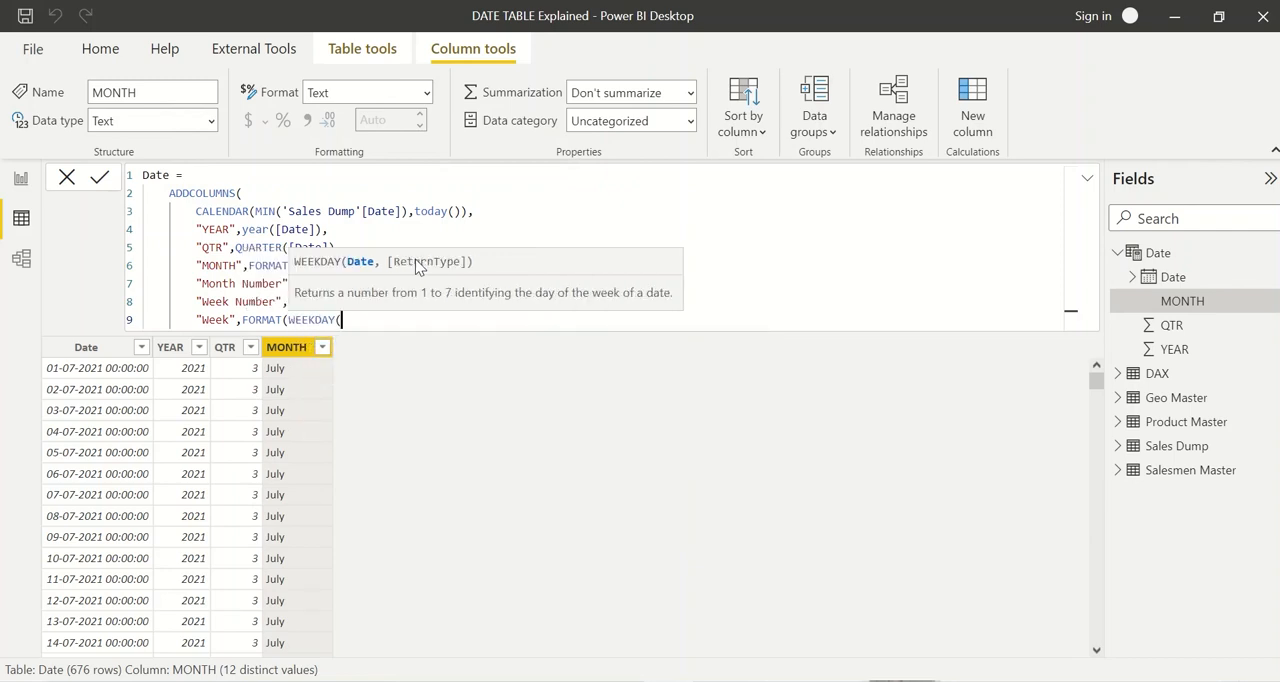
text([Date]),)
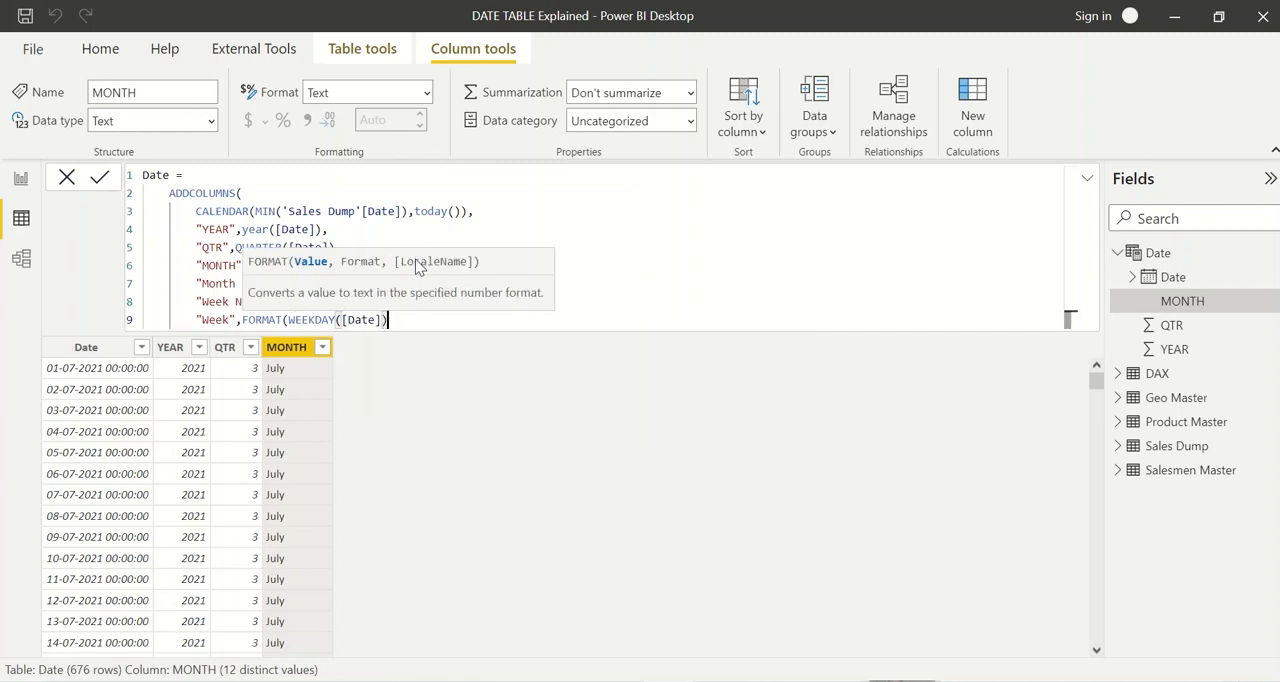
text("ddd)
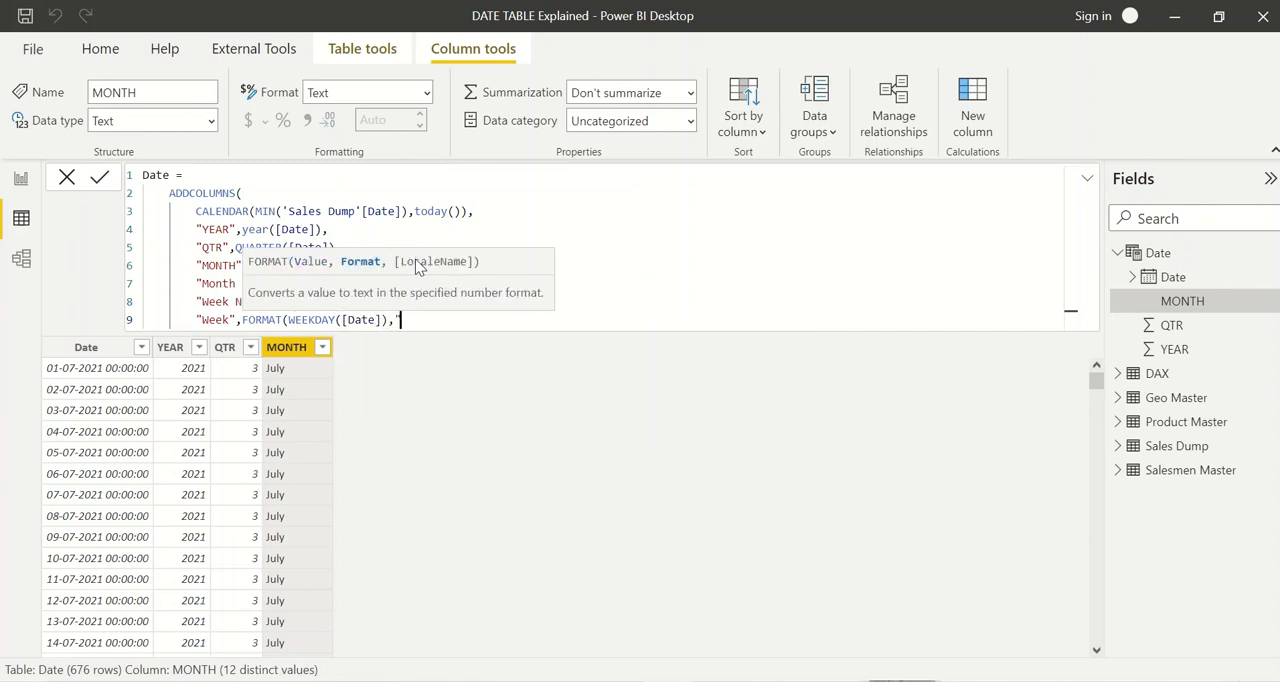
text(d"))
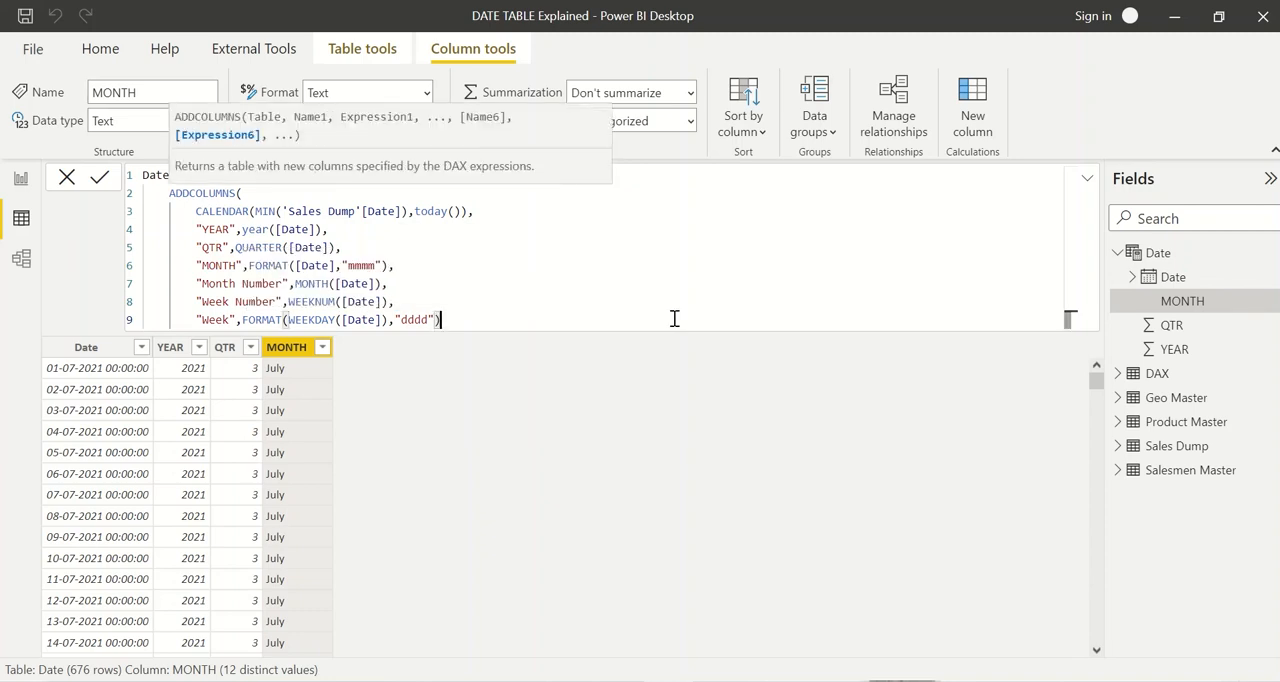
text())
Step: Close ADDCOLUMNS with a parenthesis on its own line and commit the Date table formula
key(BackSpace)
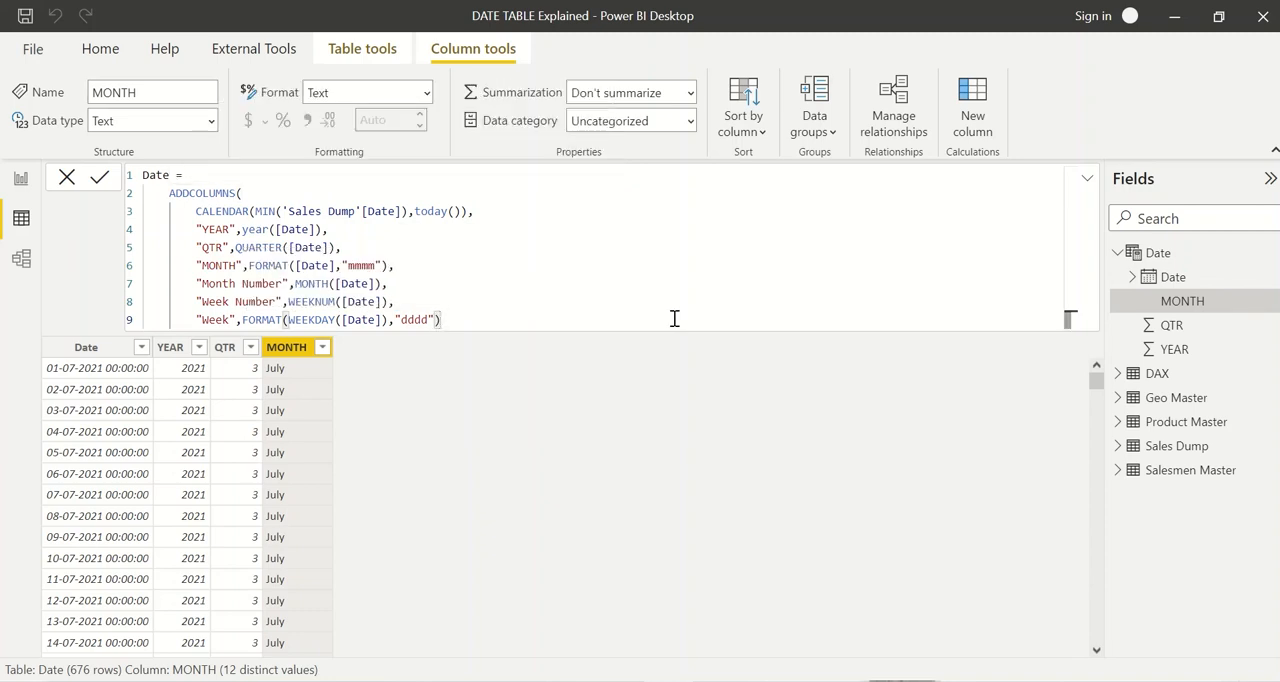
key(shift+Return)
text())
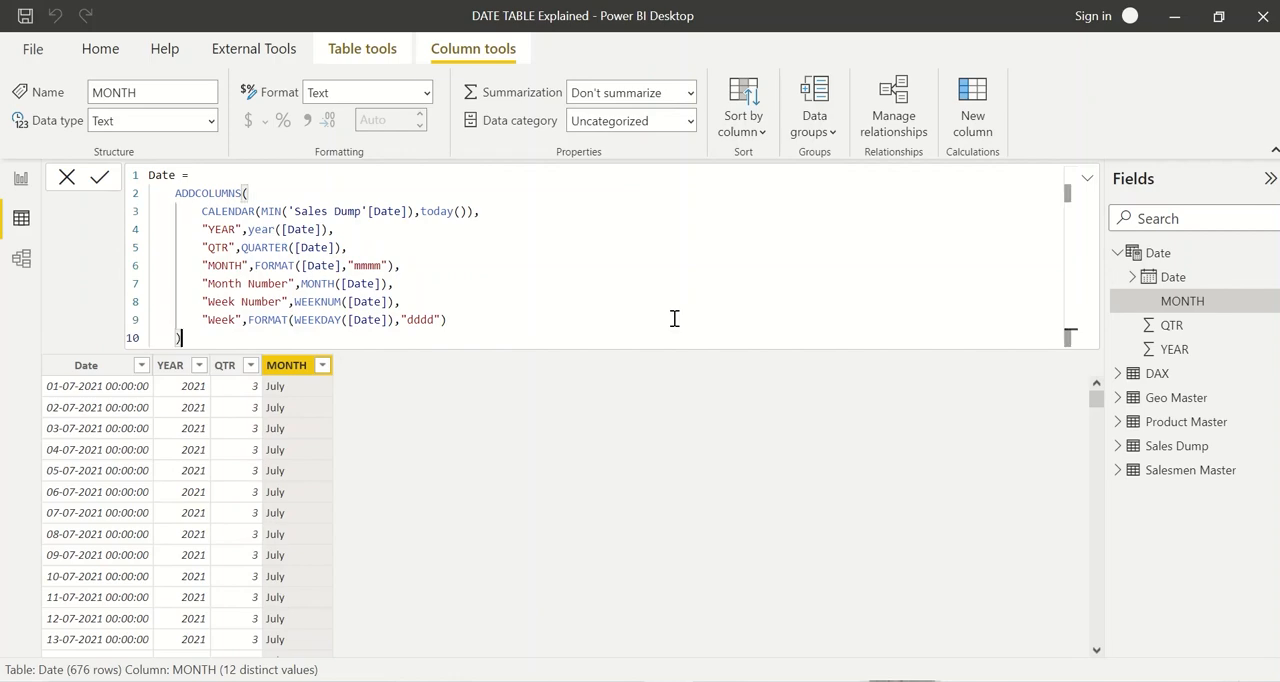
key(Return)
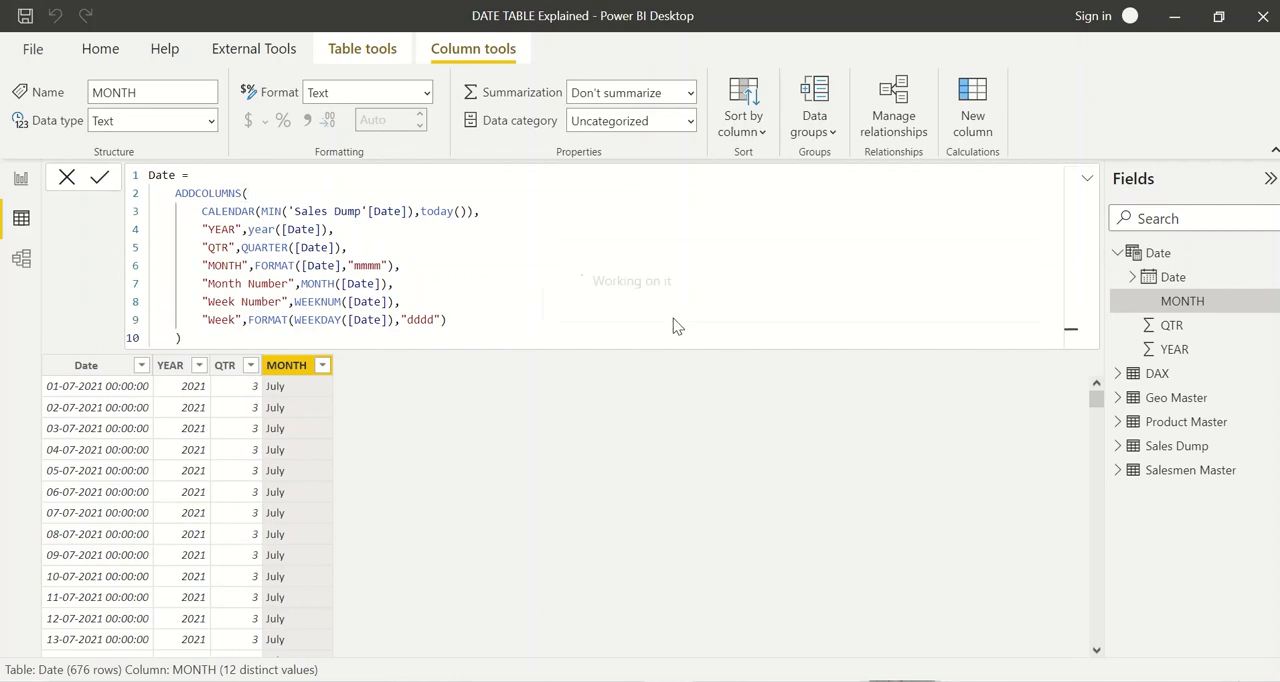
Step: Look over the table's new columns and check Month Number's distinct values without applying a filter
scroll(352, 478, down, 3)
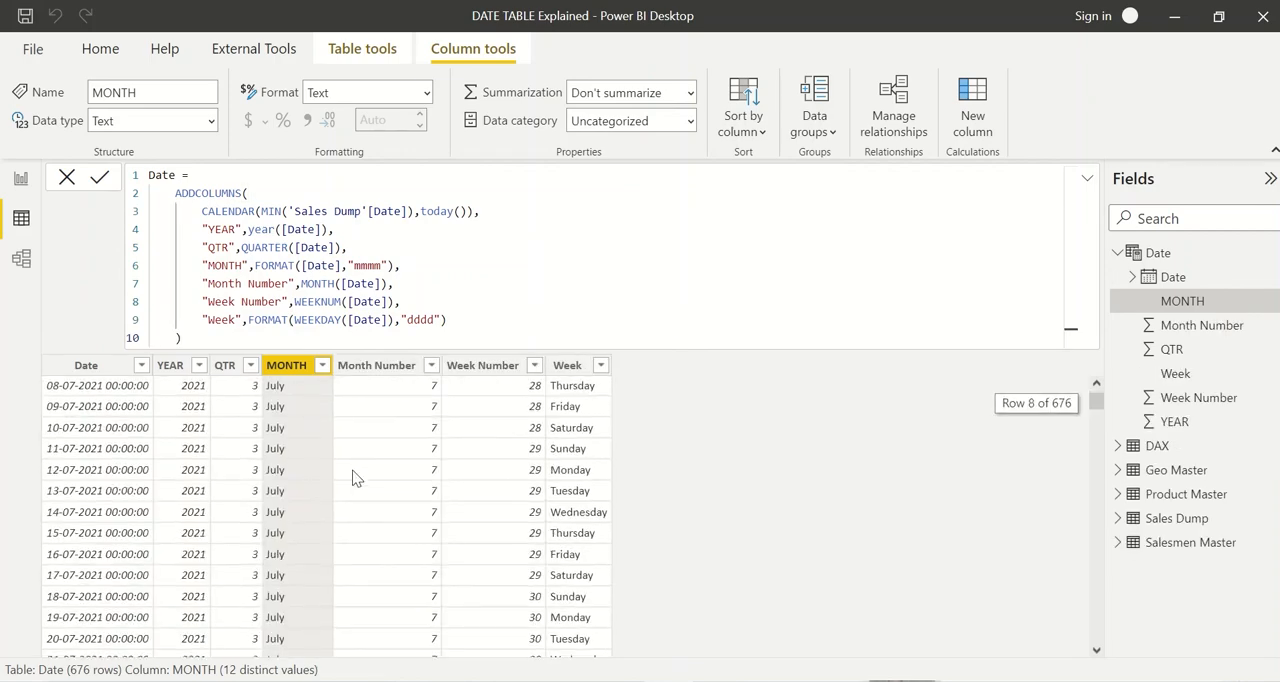
click(383, 366)
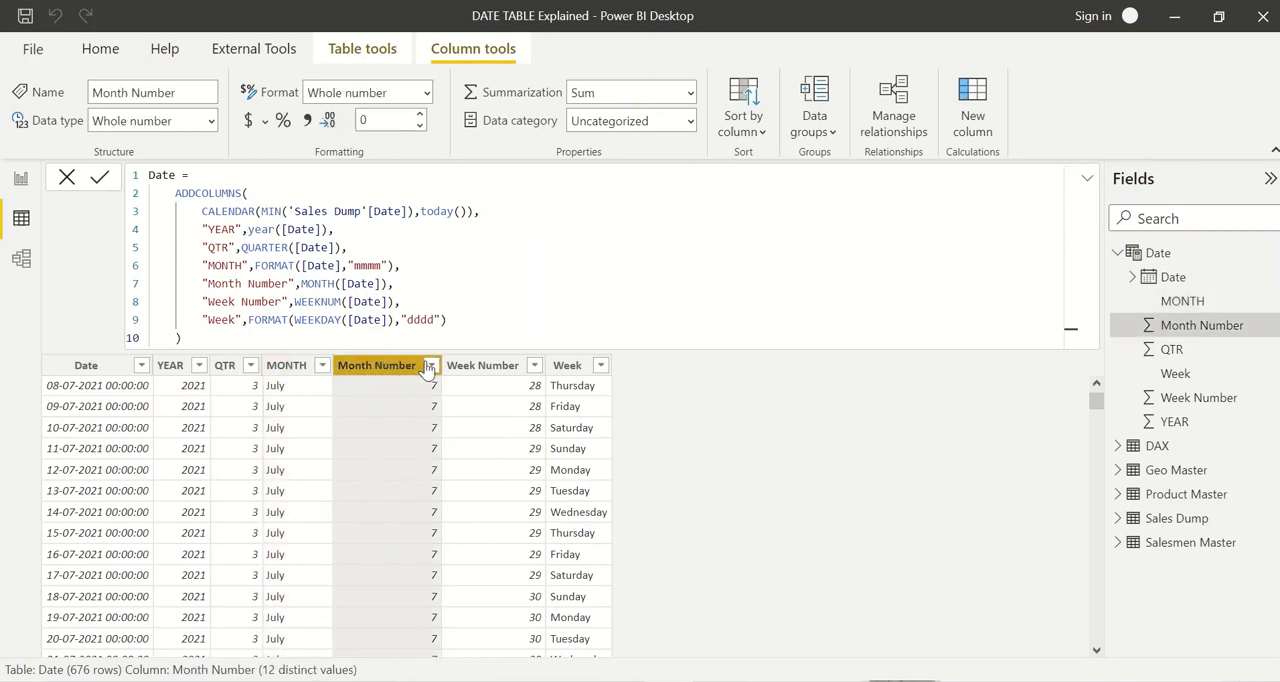
click(431, 365)
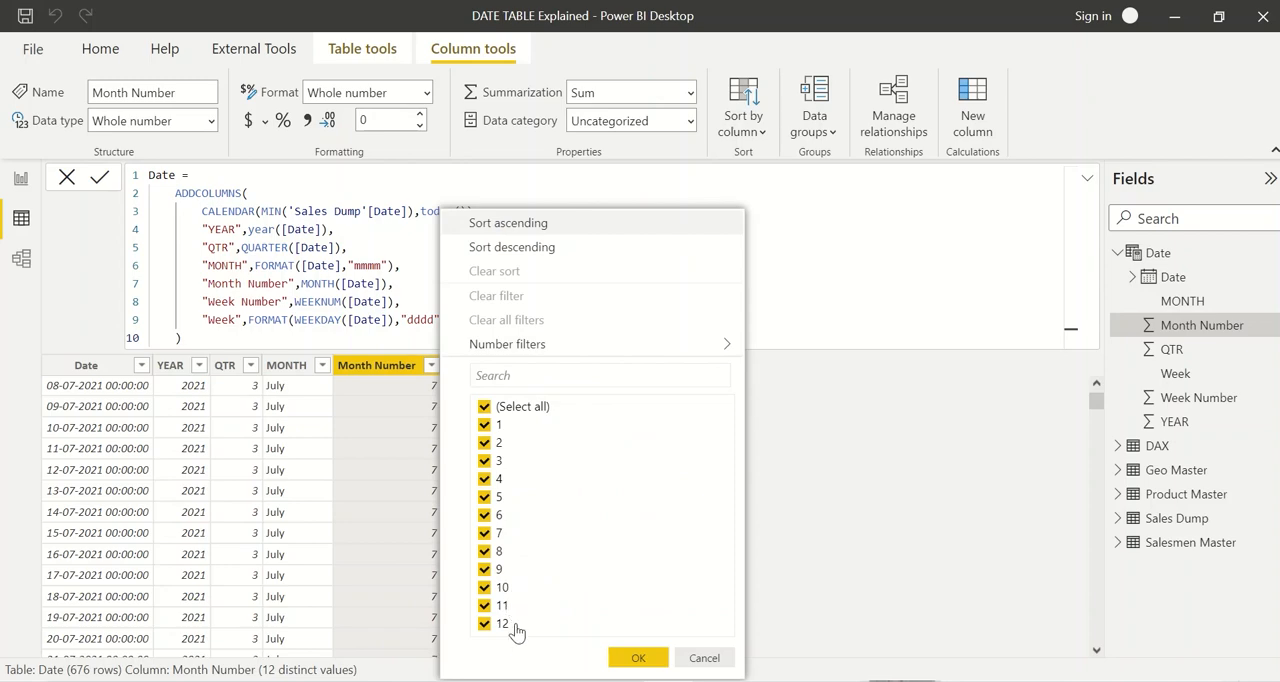
click(390, 509)
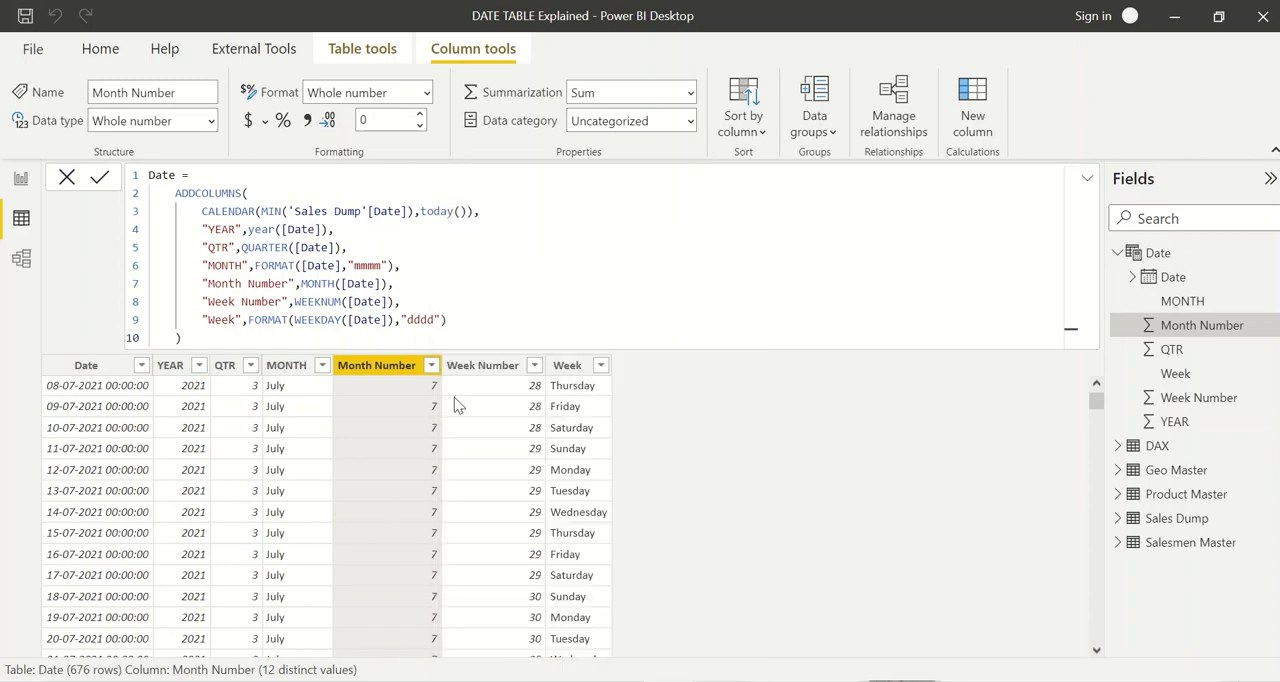
Step: Check the distinct values in the Week Number column's filter list without applying a filter
click(508, 370)
click(535, 365)
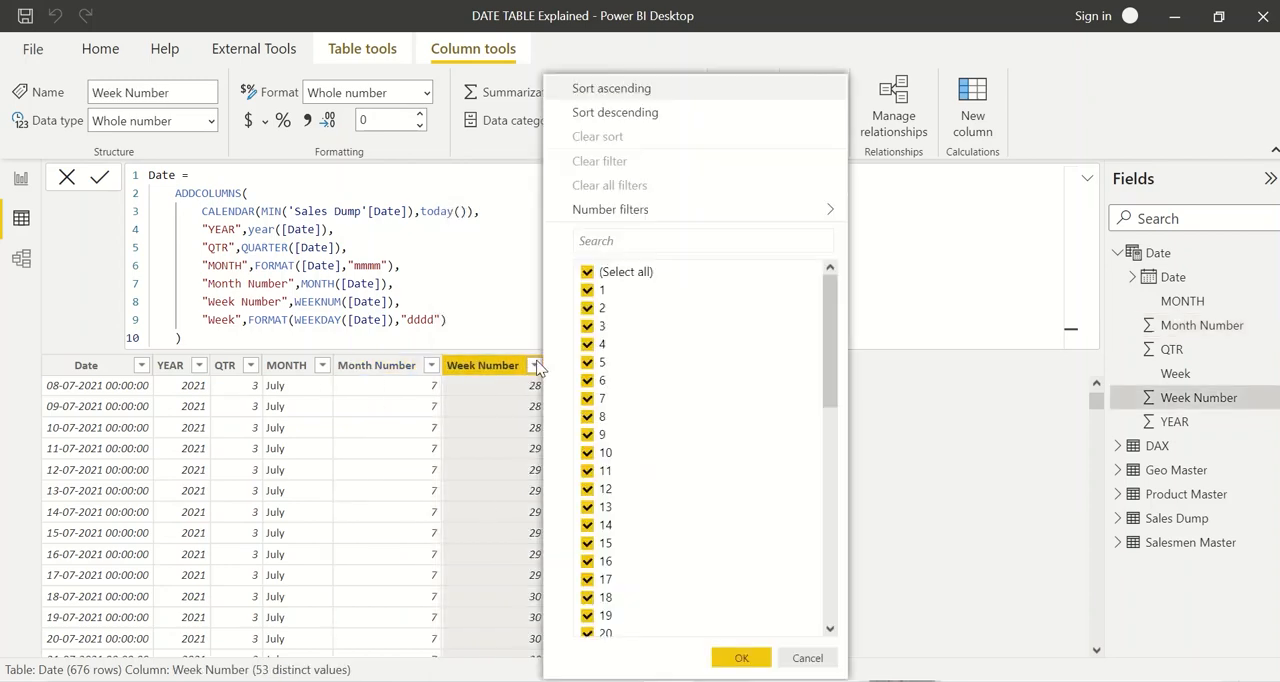
scroll(651, 605, down, 10)
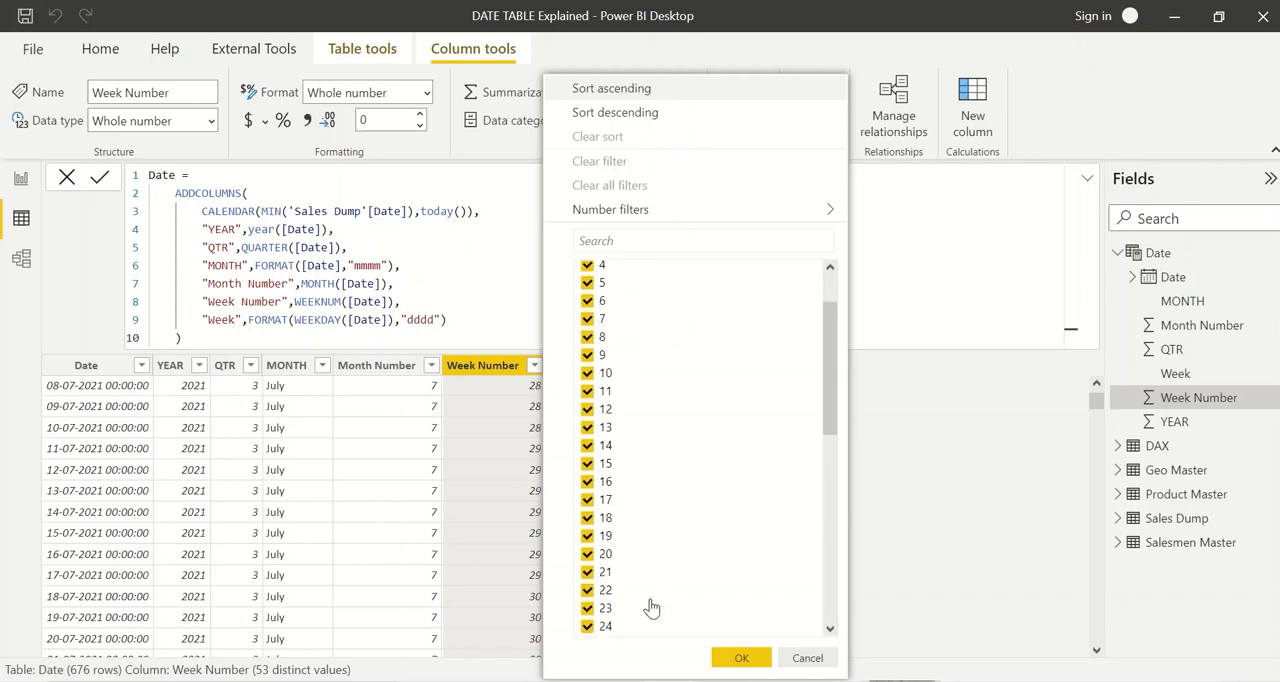
click(487, 533)
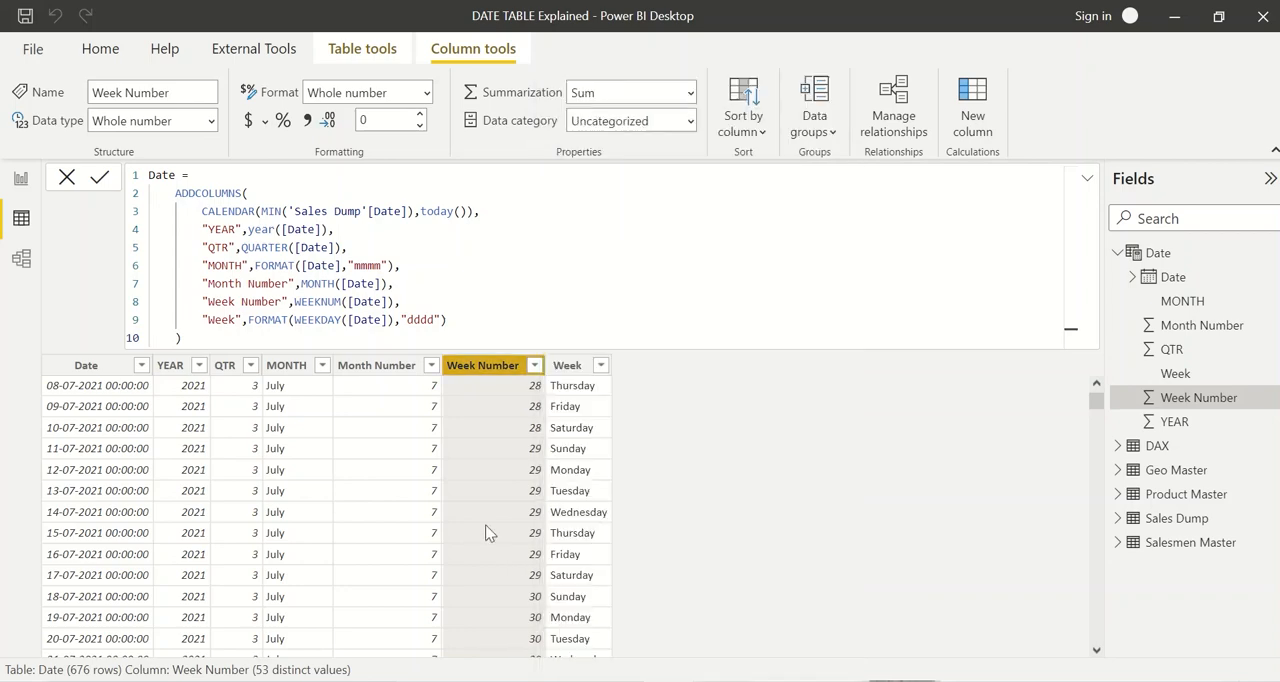
Step: Check the distinct weekday names in the Week column's filter list without applying a filter
click(580, 366)
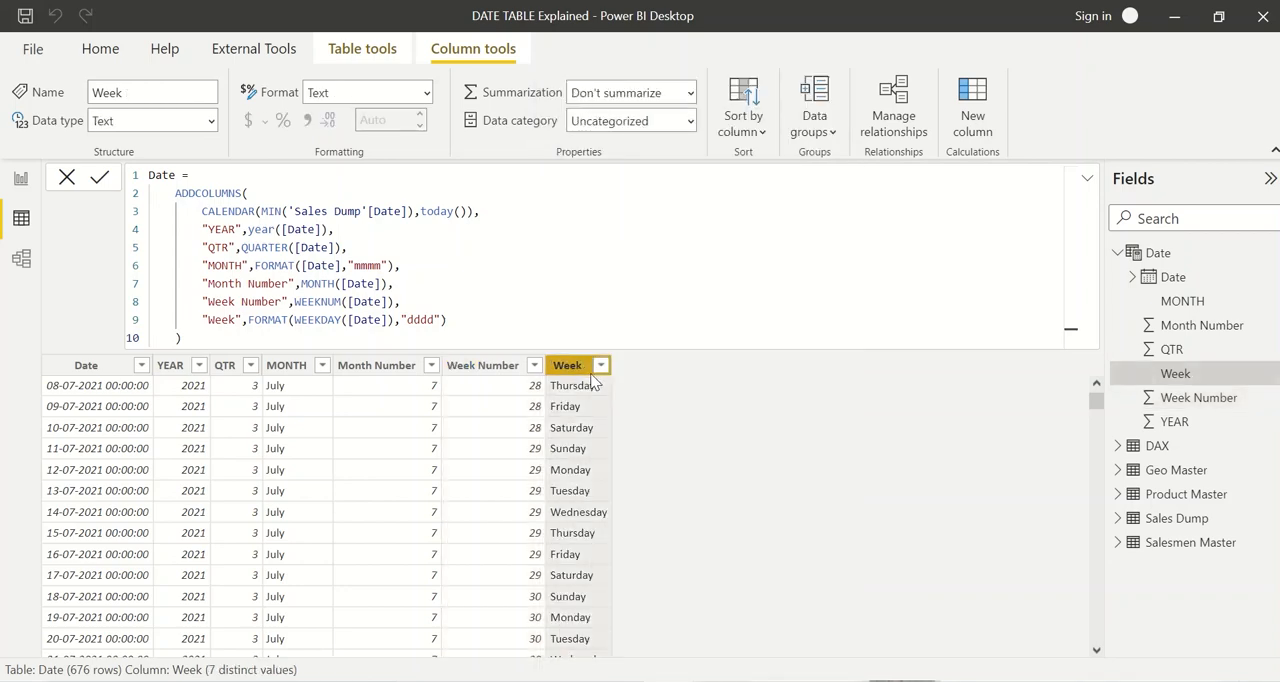
click(600, 365)
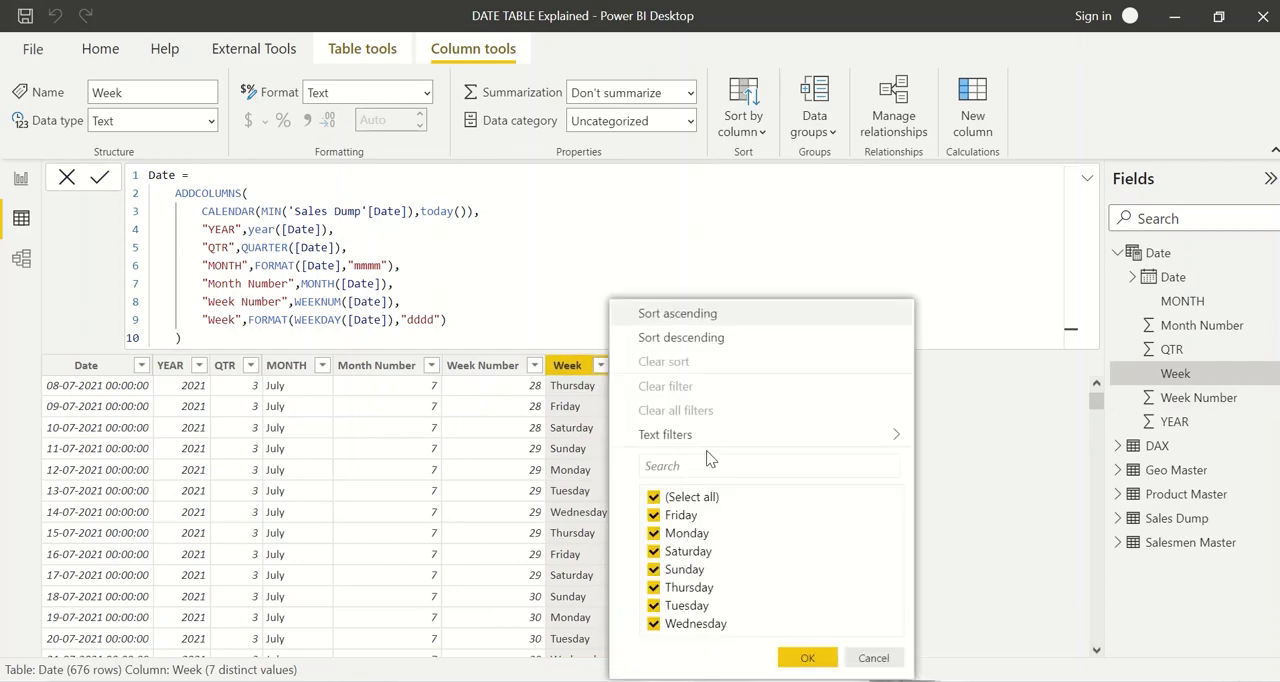
click(575, 376)
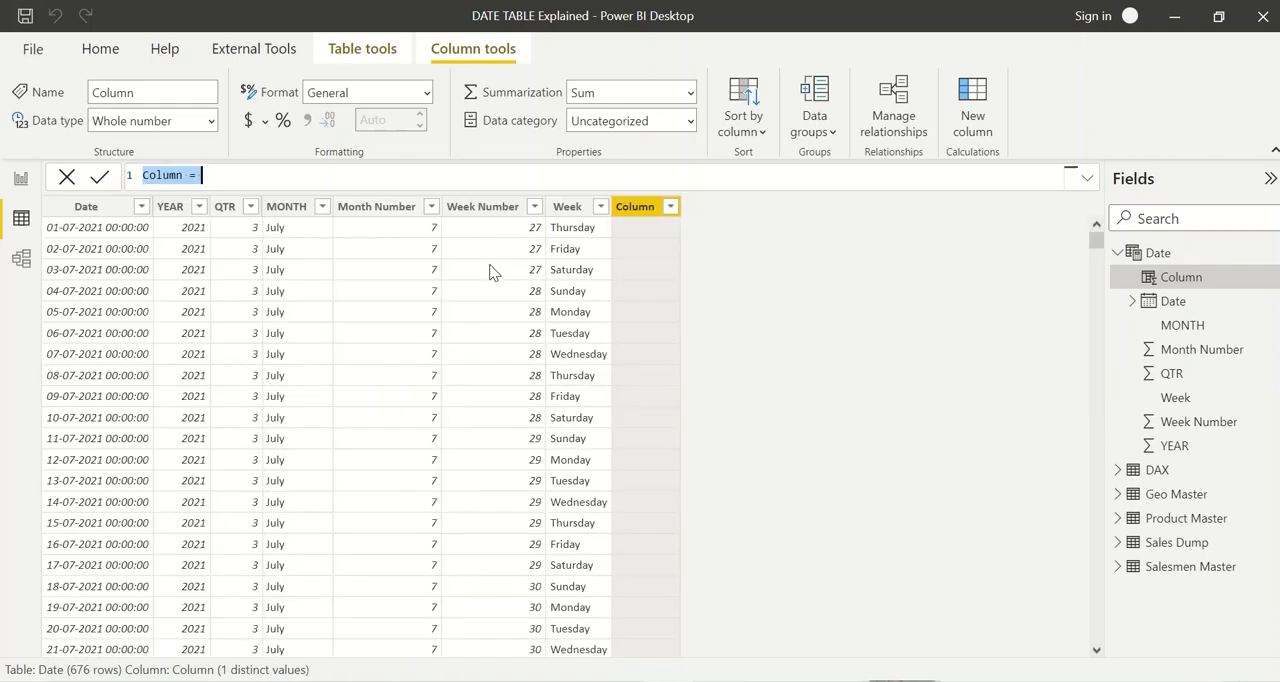
Step: Define the new calculated column as Start Of The Month = STARTOFMONTH('Date'[Date]) and commit the formula
text(Start Of The Month)
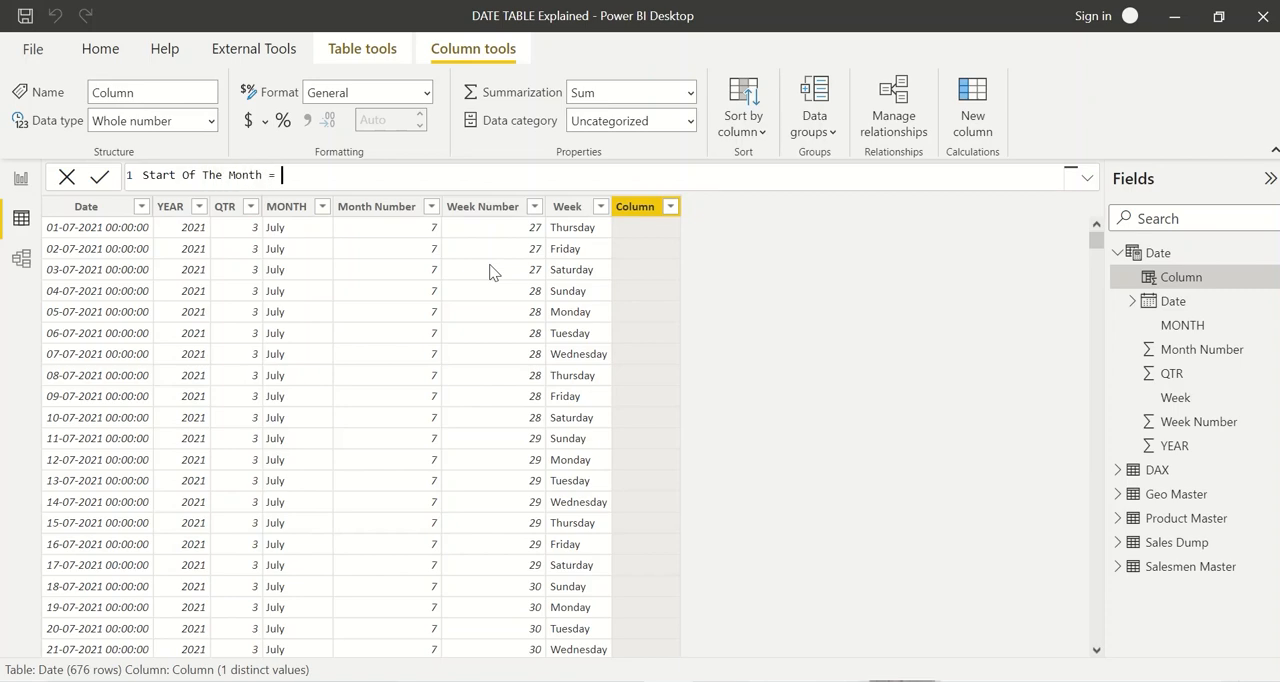
text(startof)
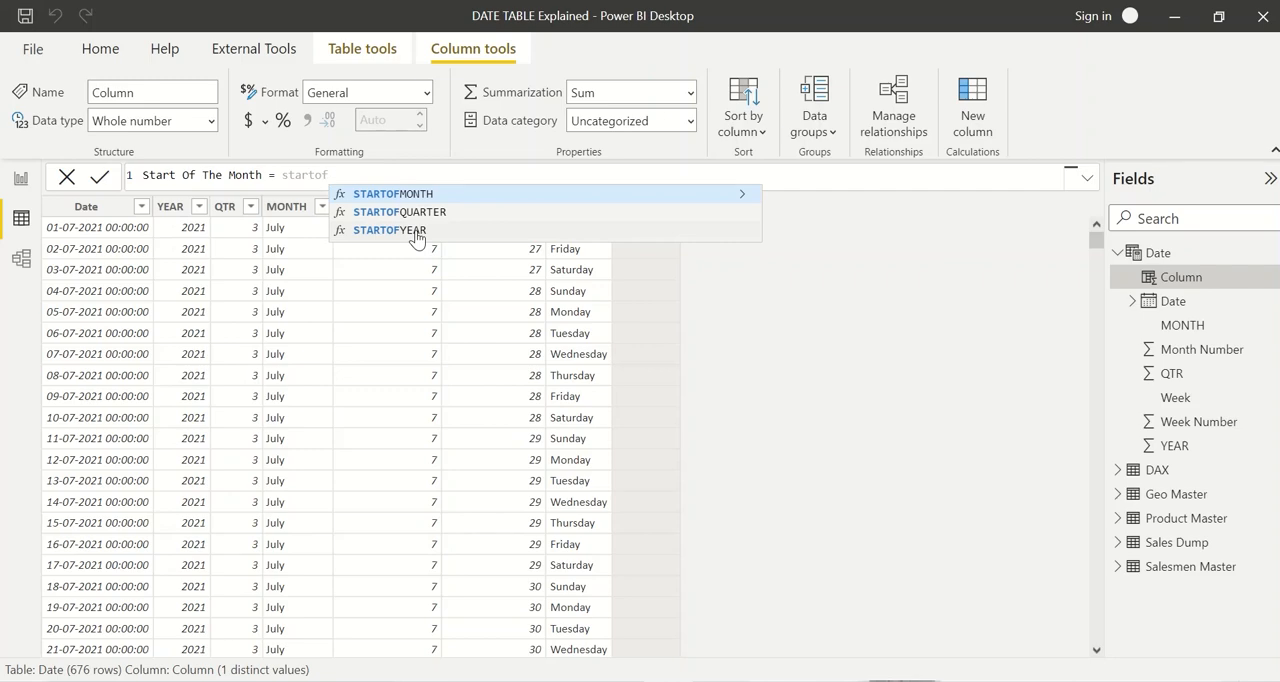
key(Tab)
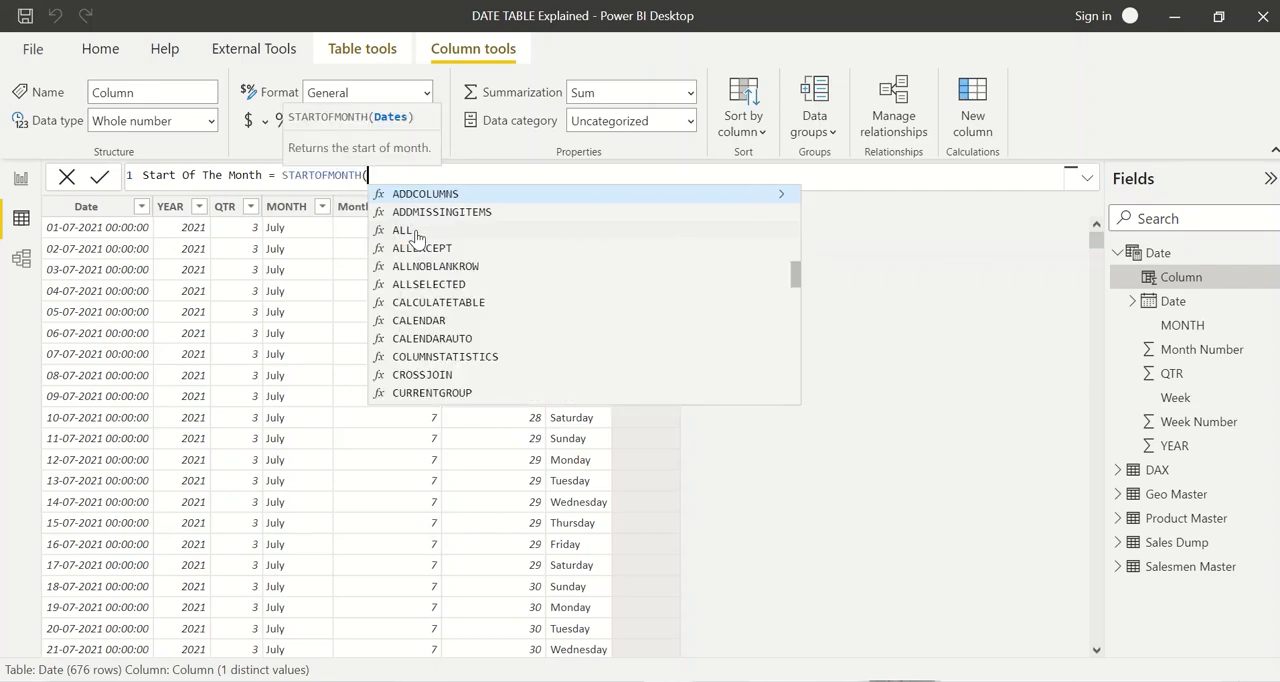
text('date)
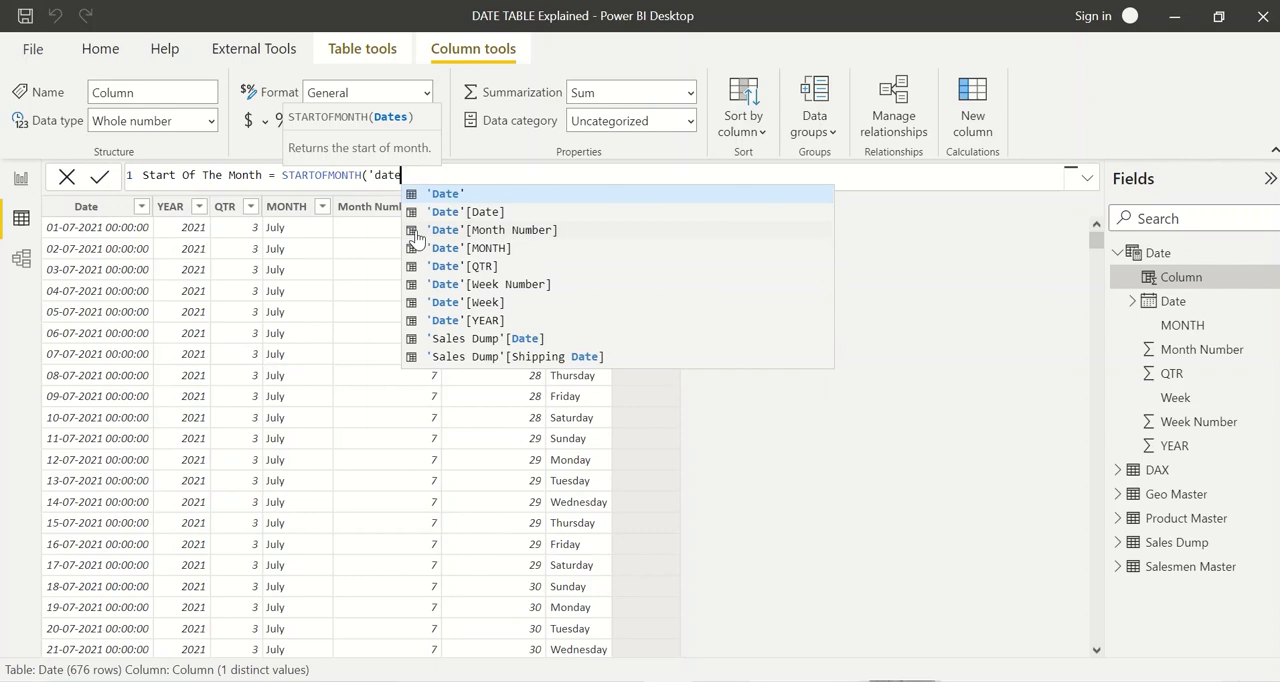
key(Down)
key(Tab)
text())
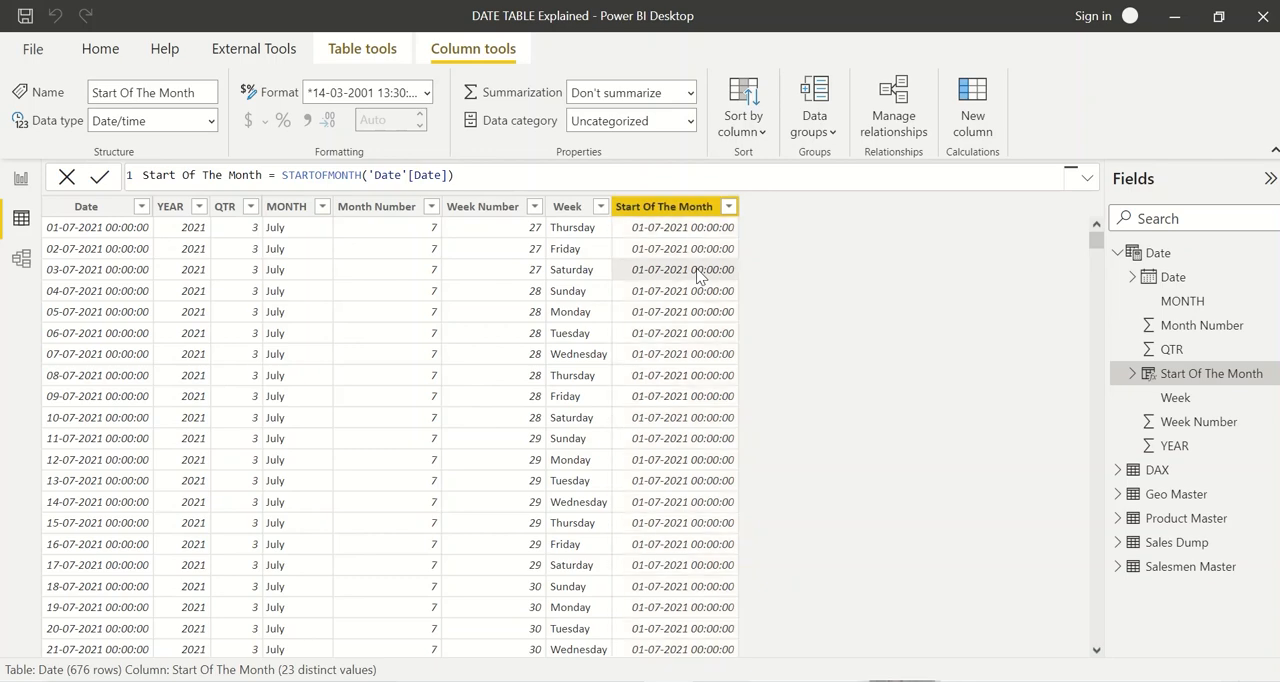
Step: Set the data type of both the Date and Start Of The Month columns to Date
click(137, 230)
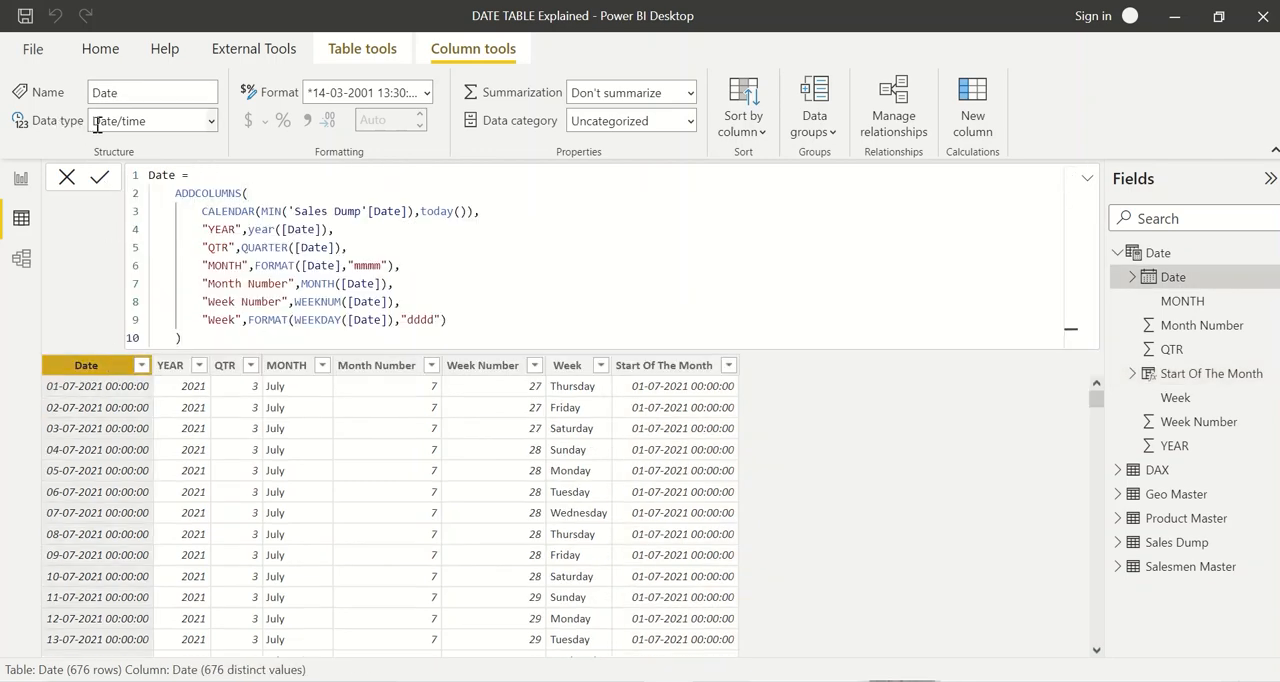
click(212, 122)
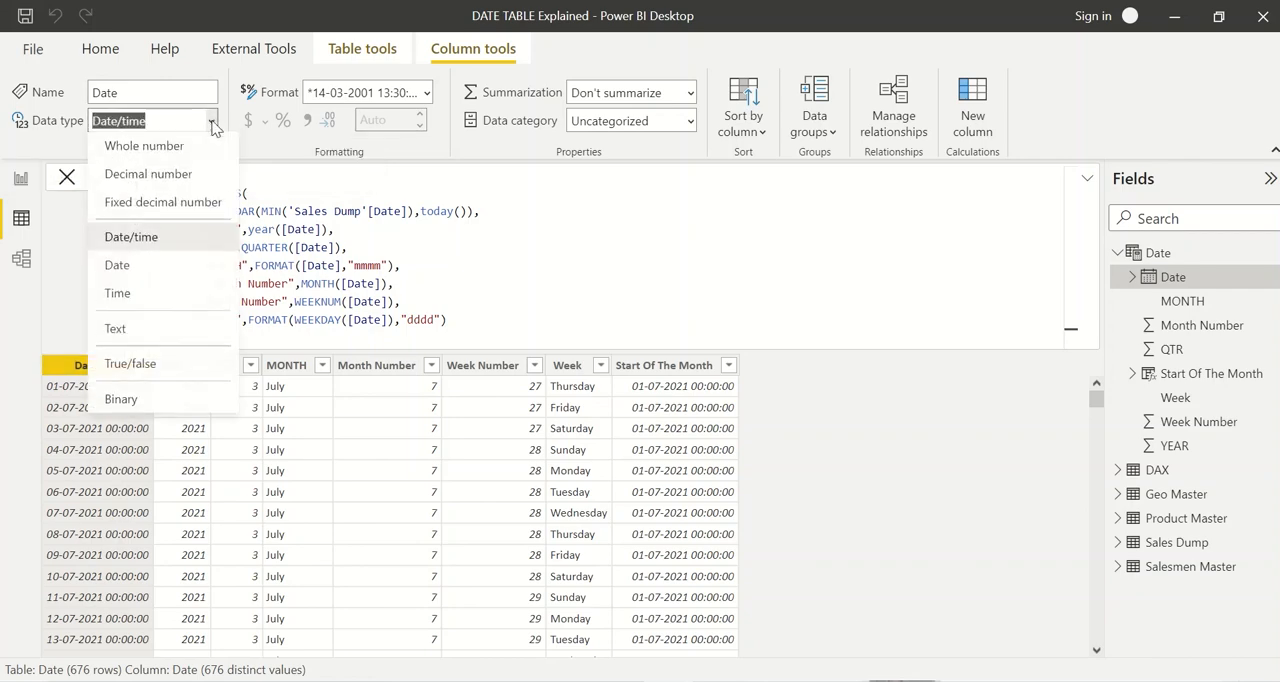
click(155, 270)
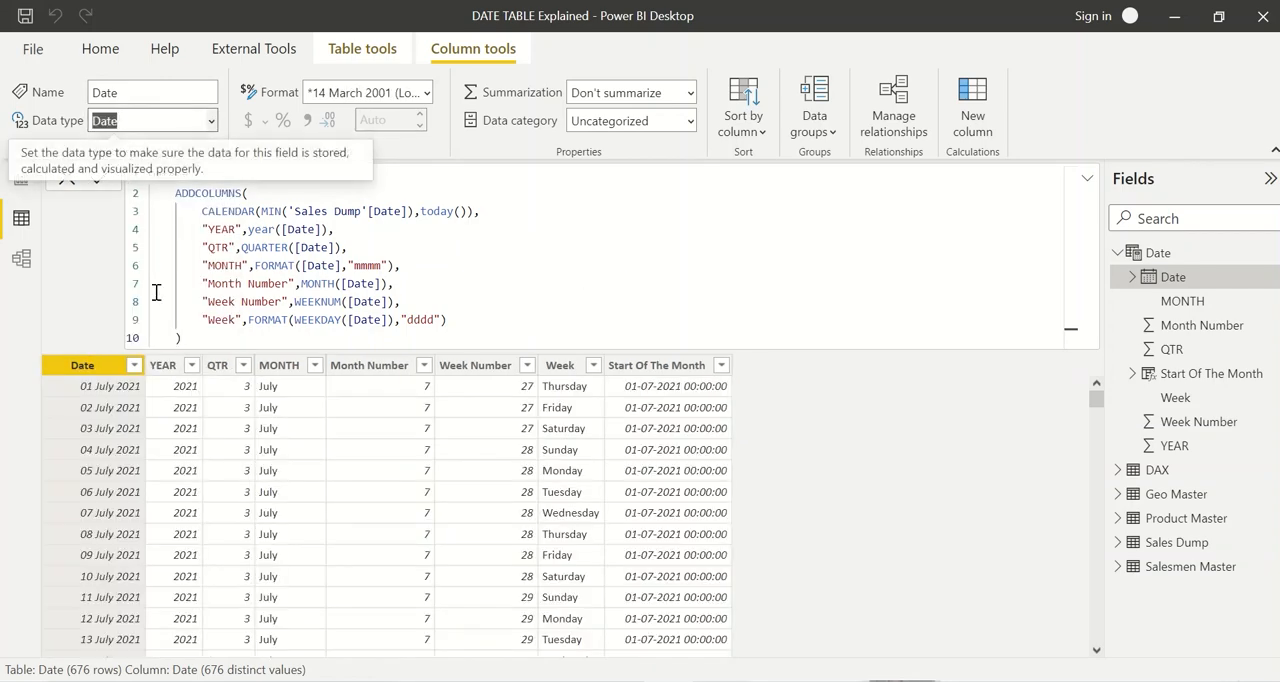
click(656, 365)
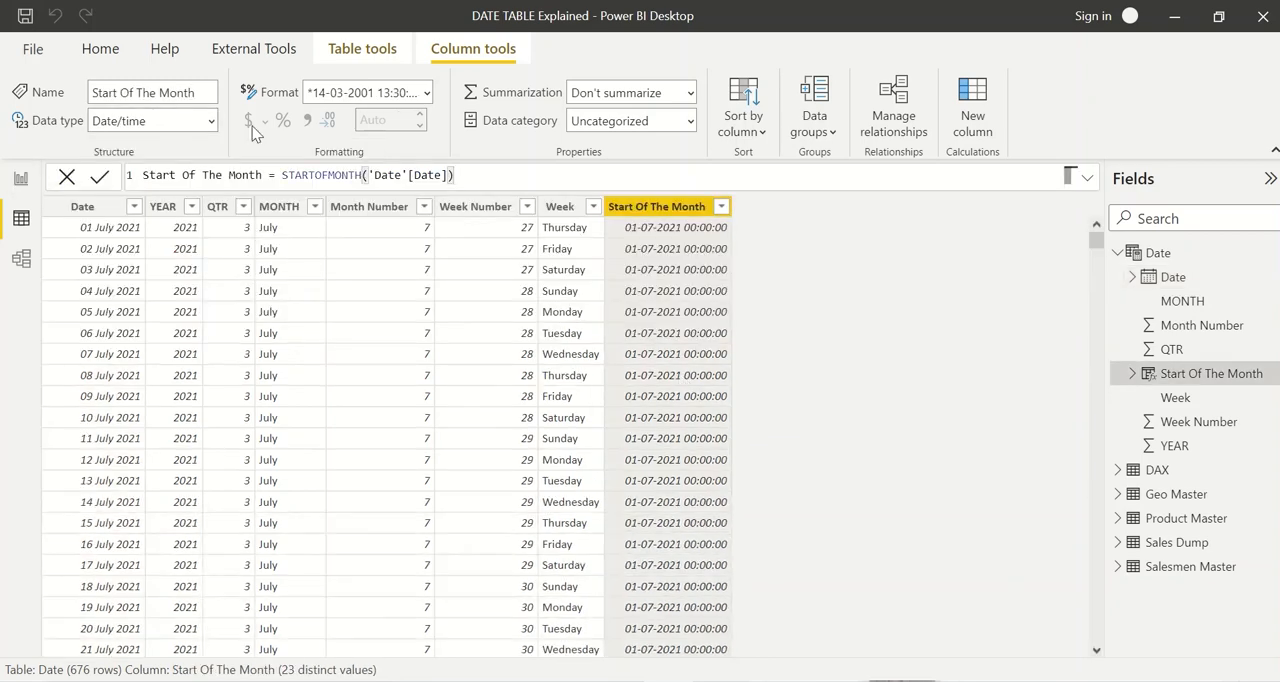
click(212, 122)
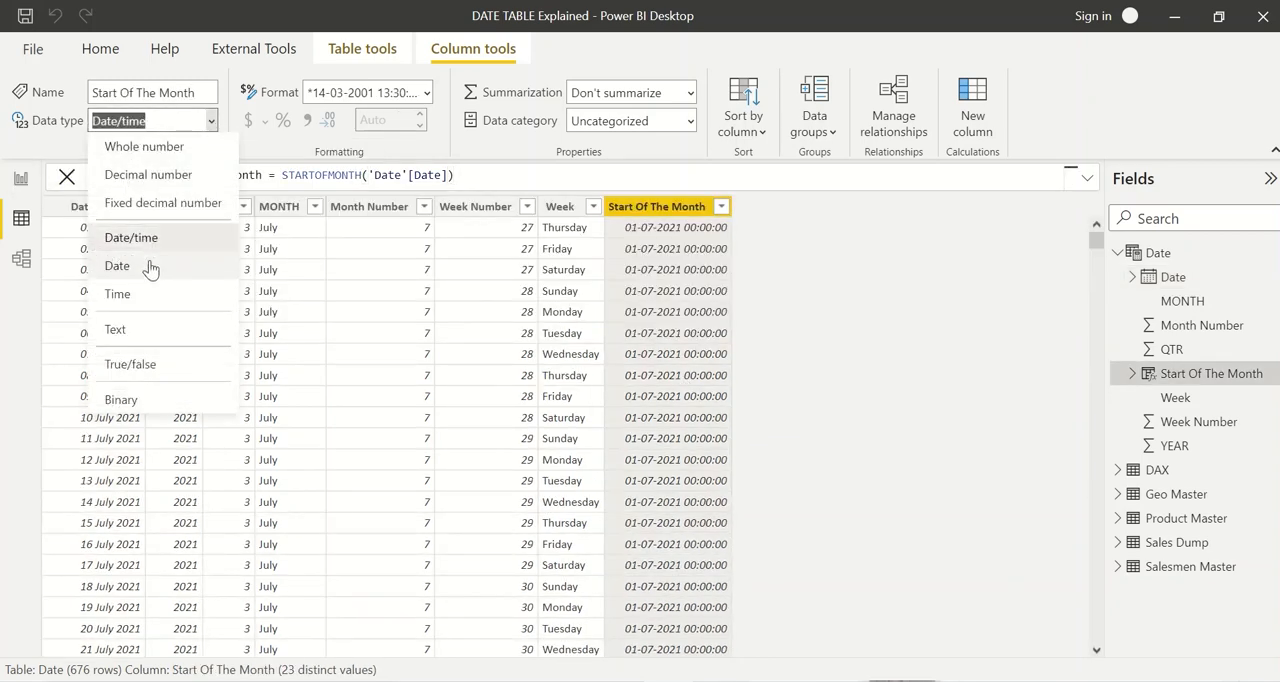
click(150, 268)
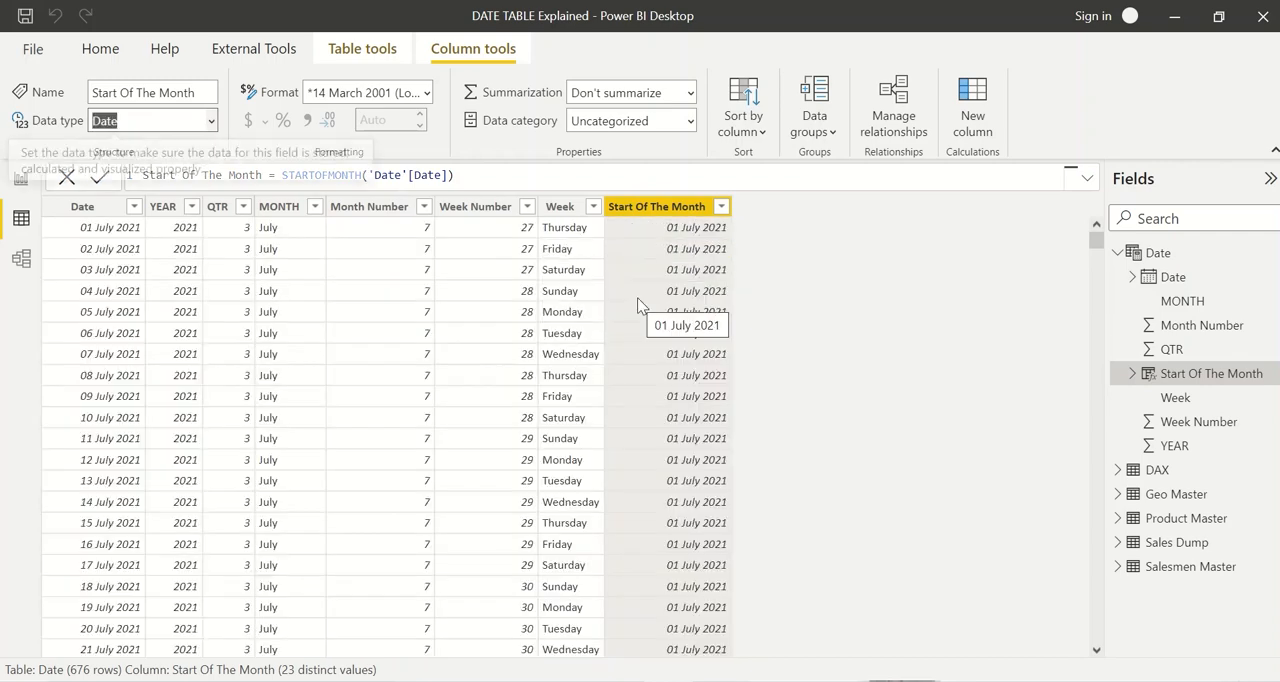
Step: Format the Date column as *14-03-2001 (Short Date)
click(82, 207)
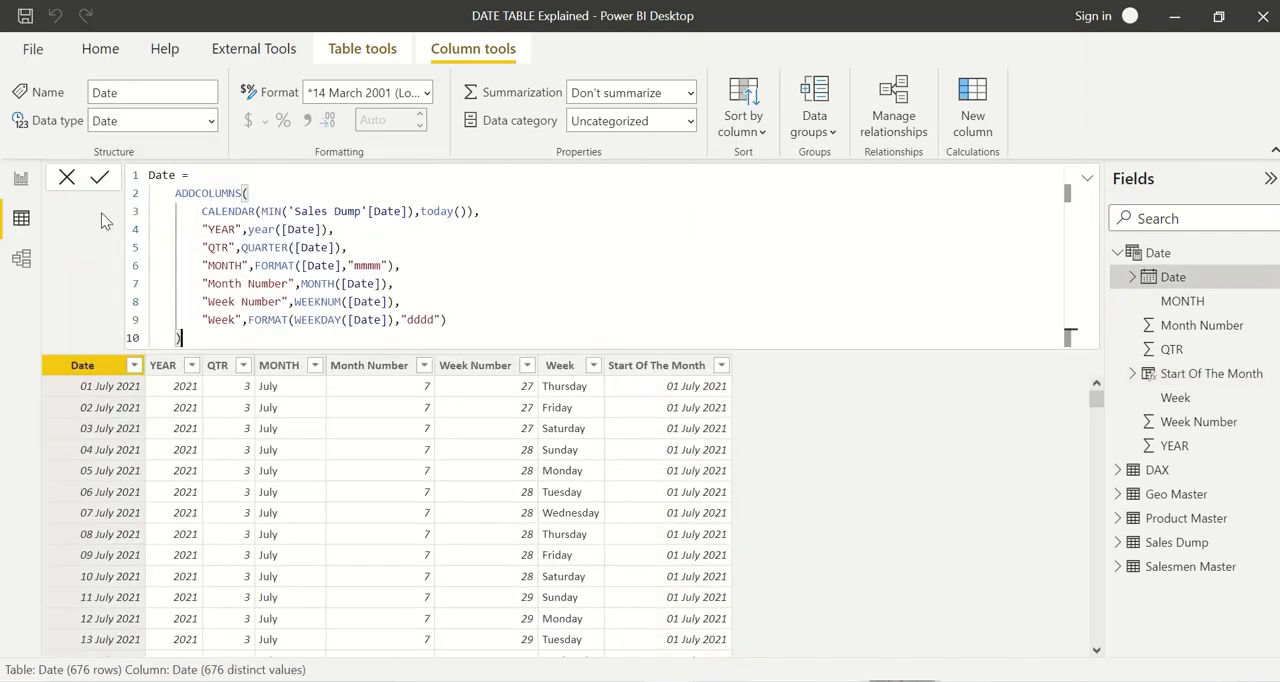
click(427, 92)
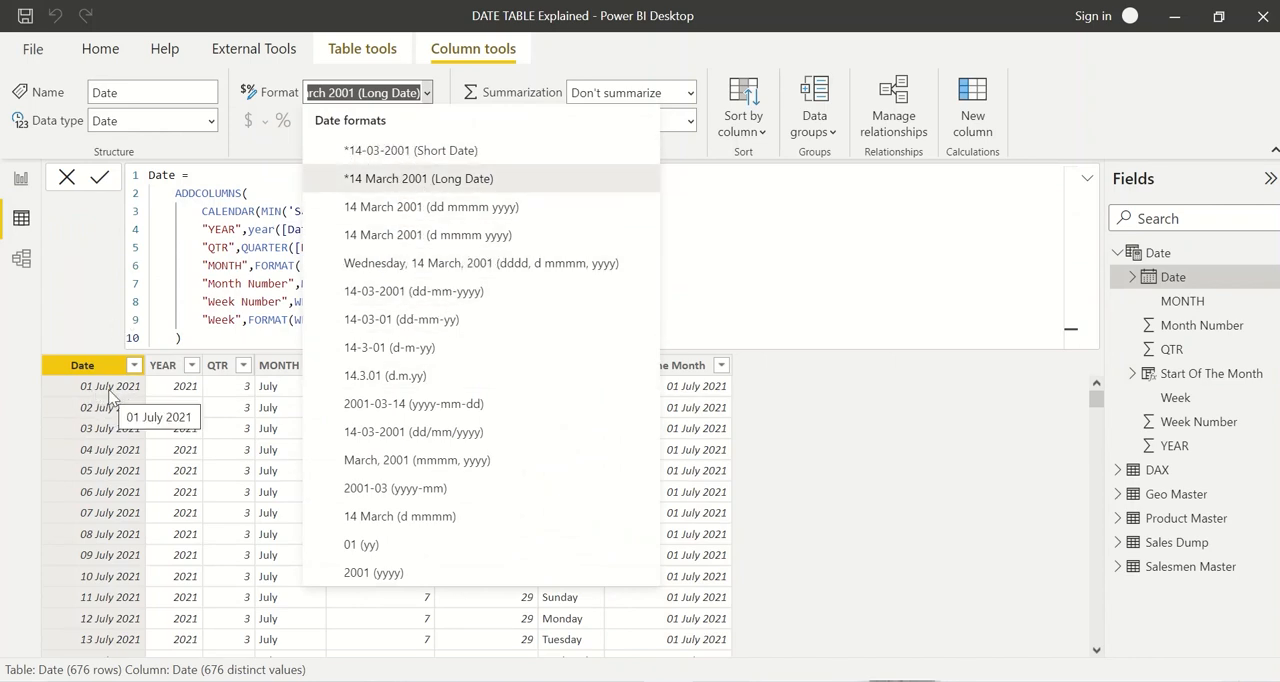
click(411, 151)
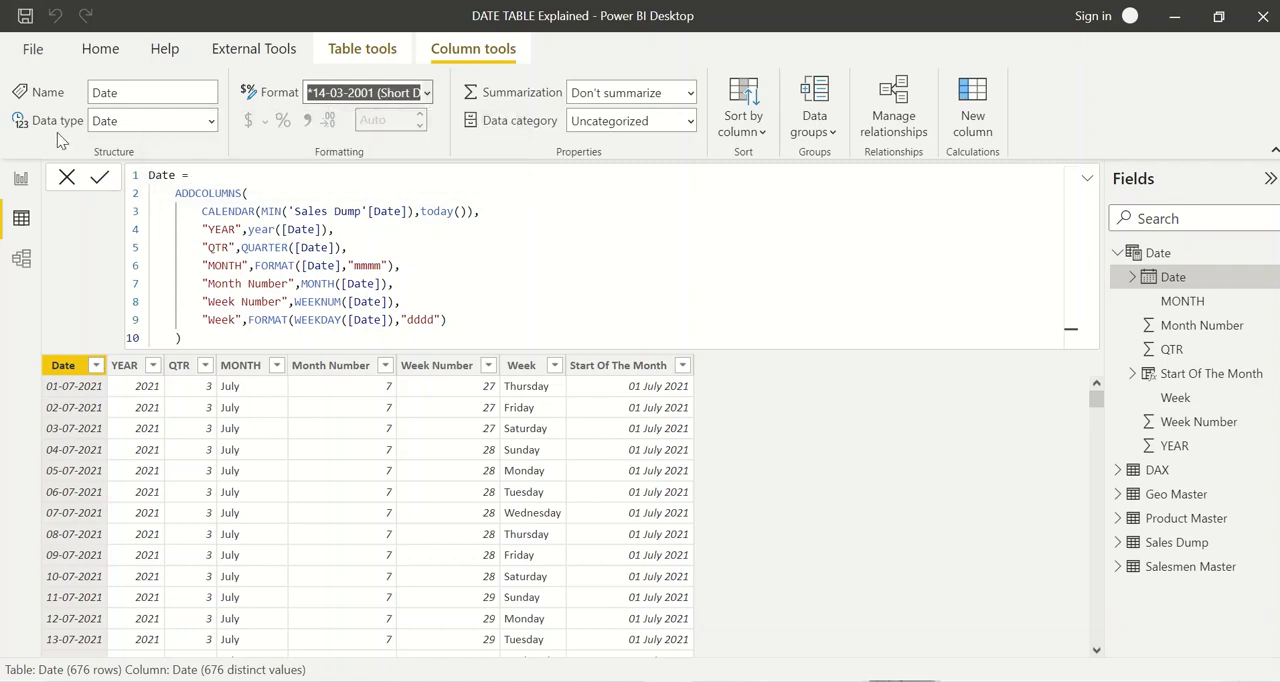
click(892, 500)
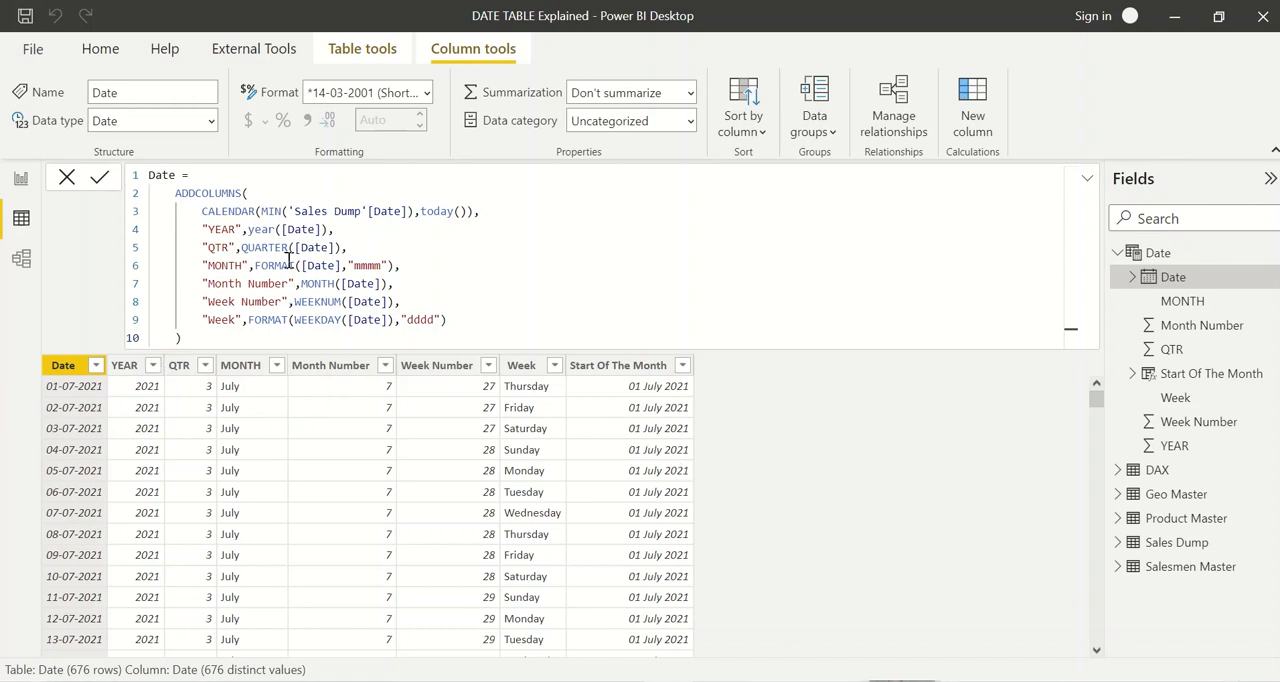
Step: Mark the Date table as a date table, using Date as its date column
click(358, 58)
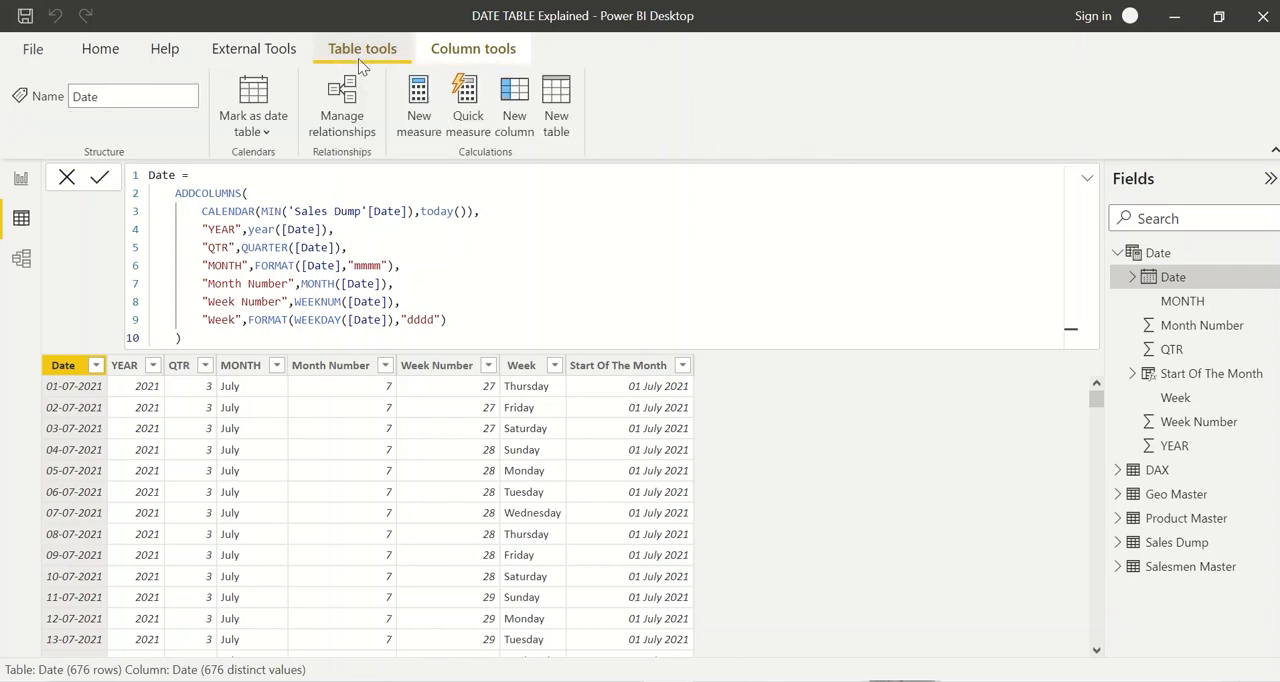
click(262, 134)
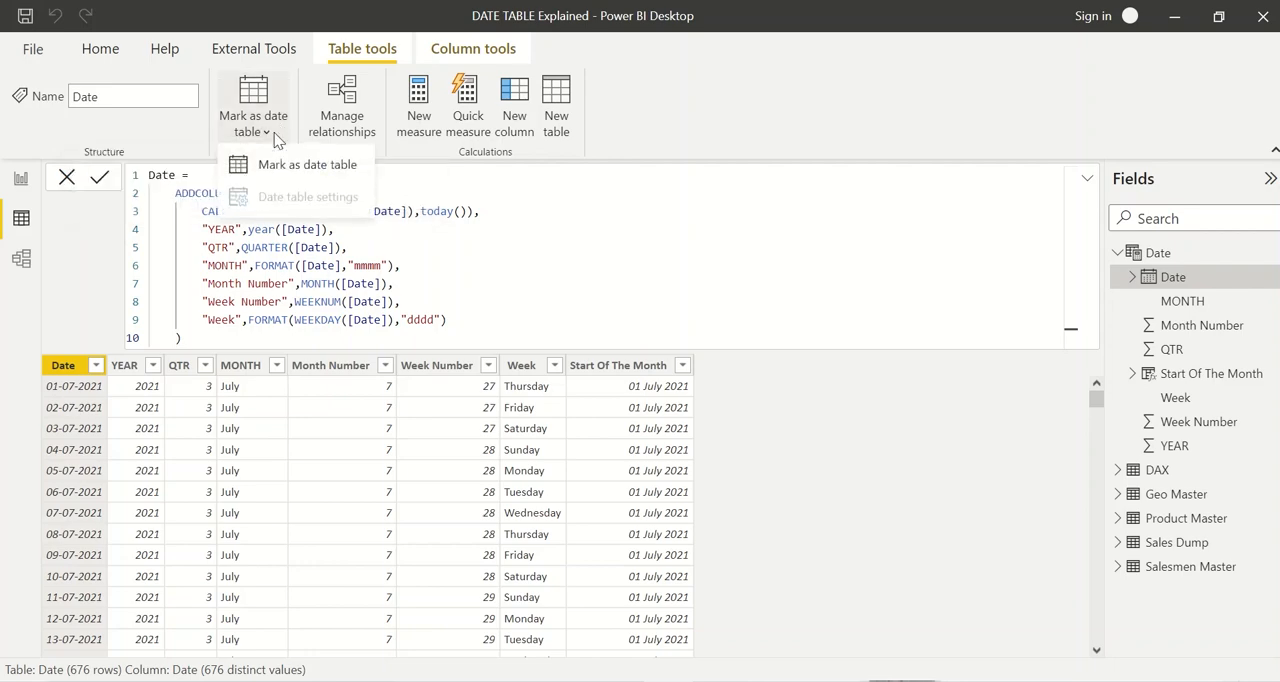
click(308, 166)
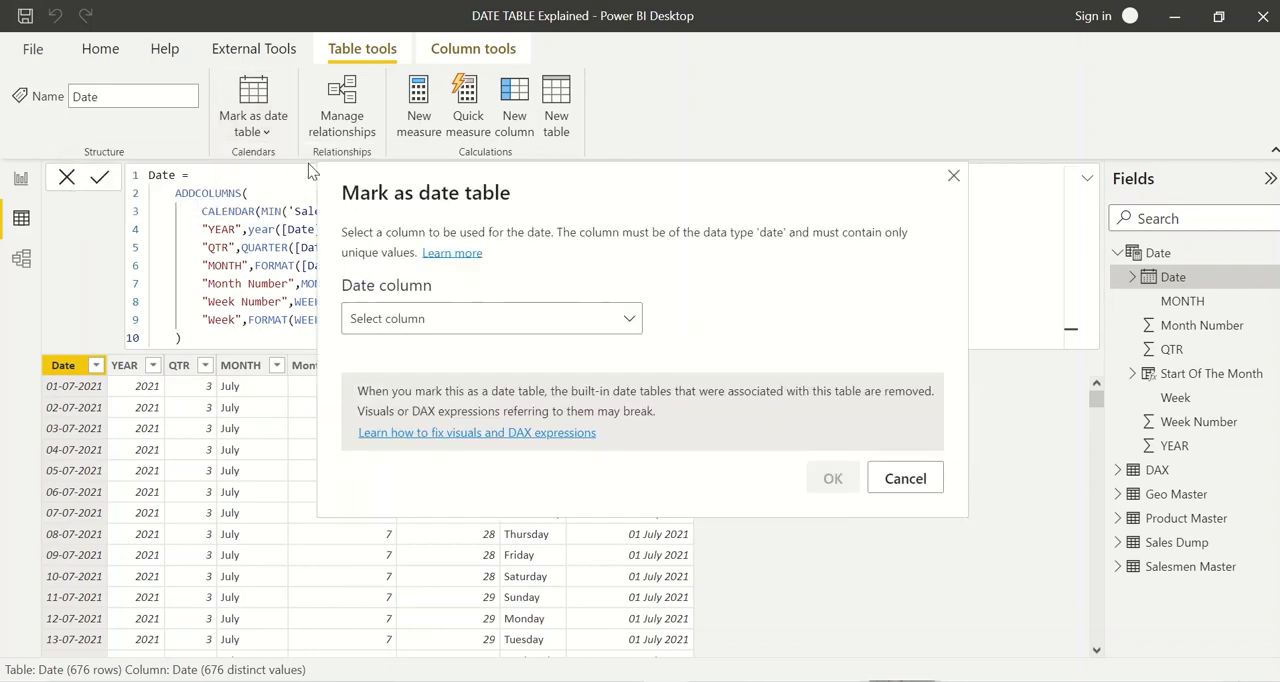
click(462, 320)
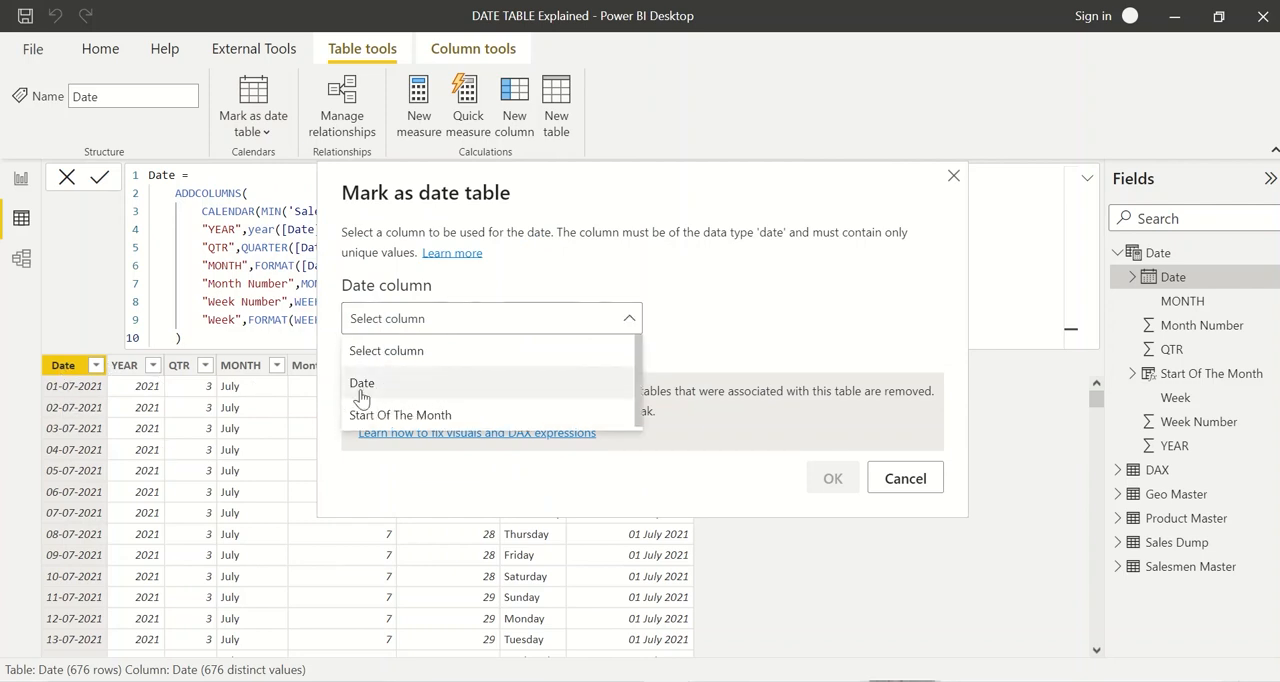
click(362, 384)
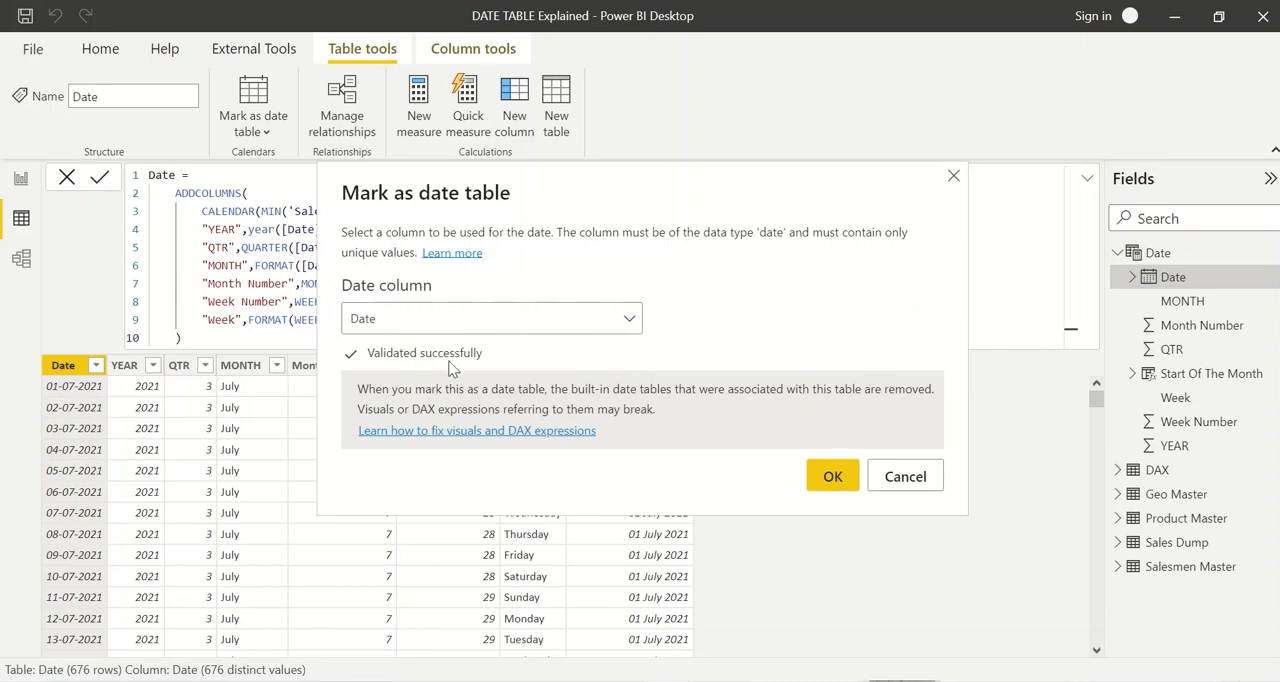
click(820, 476)
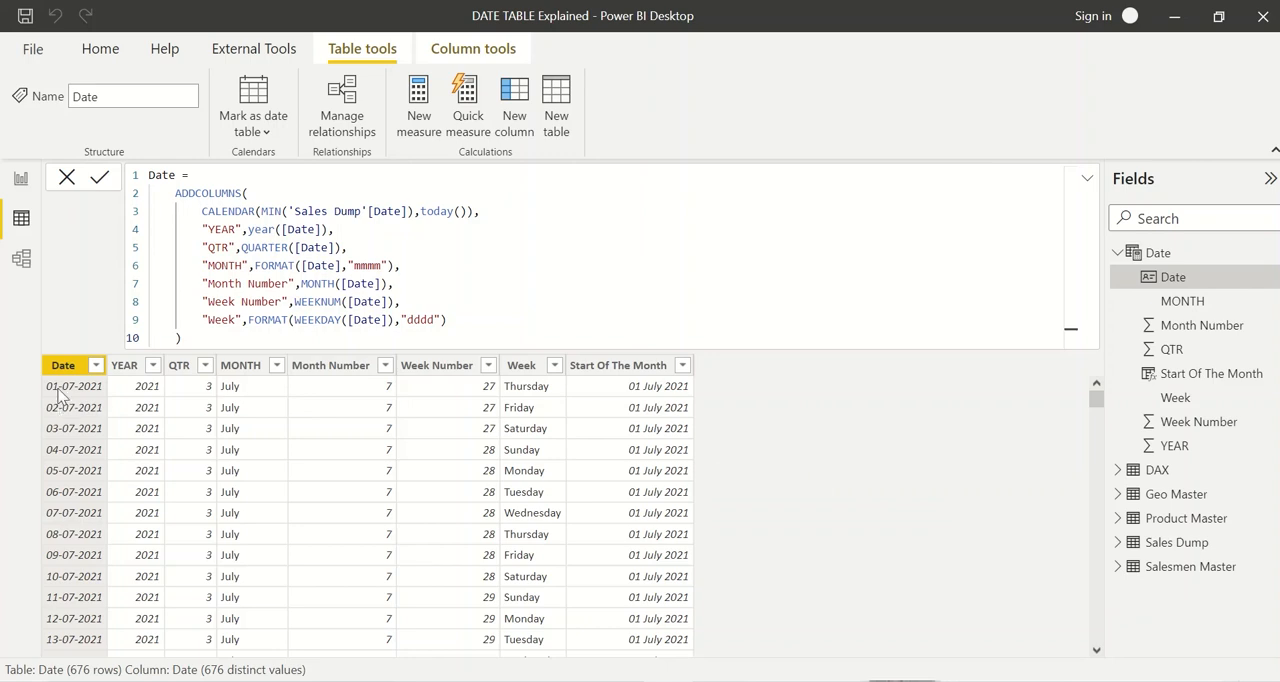
Step: Look over the relationships between Sales Dump and the master tables in the model diagram
click(21, 258)
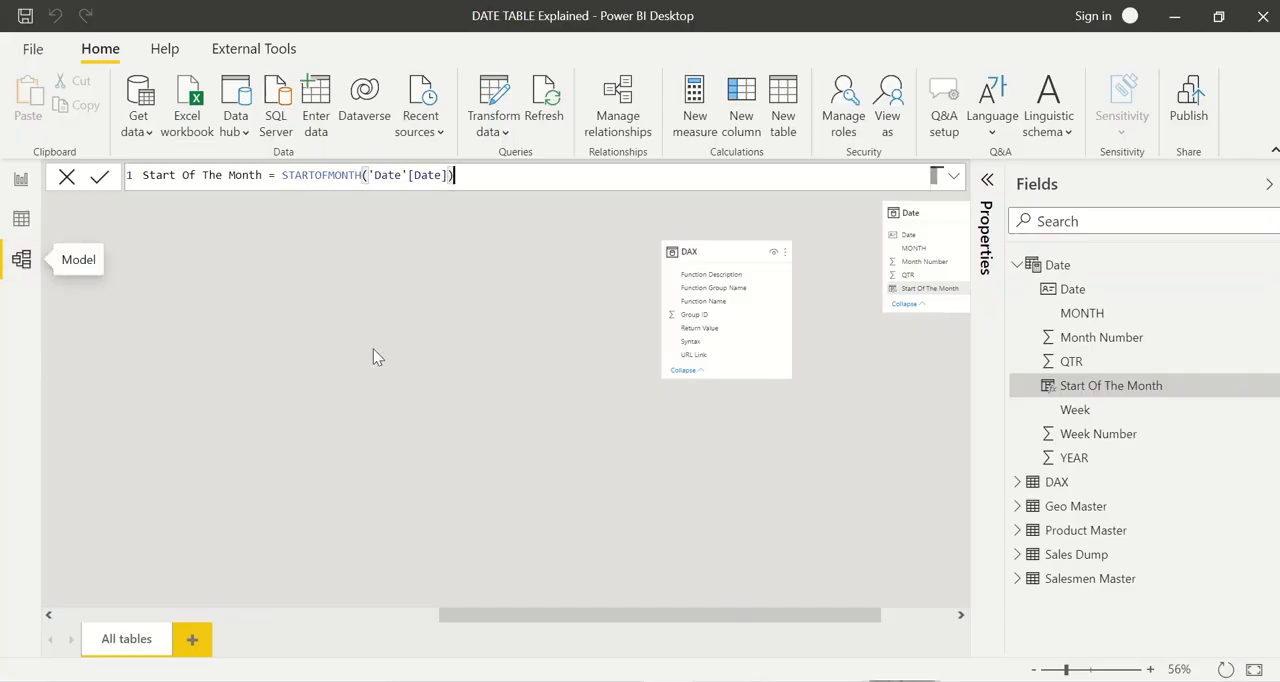
click(383, 614)
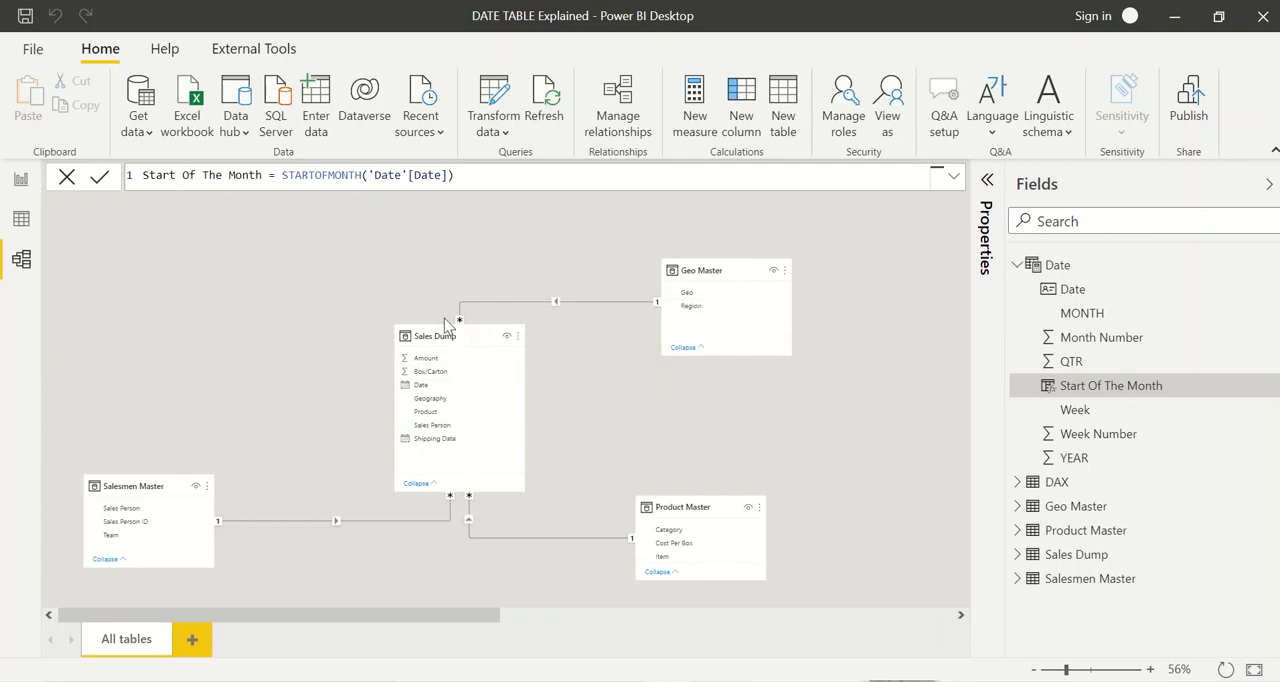
Step: Add a new report page with a table visual showing Date from the Date table and Amount from Sales Dump
click(24, 183)
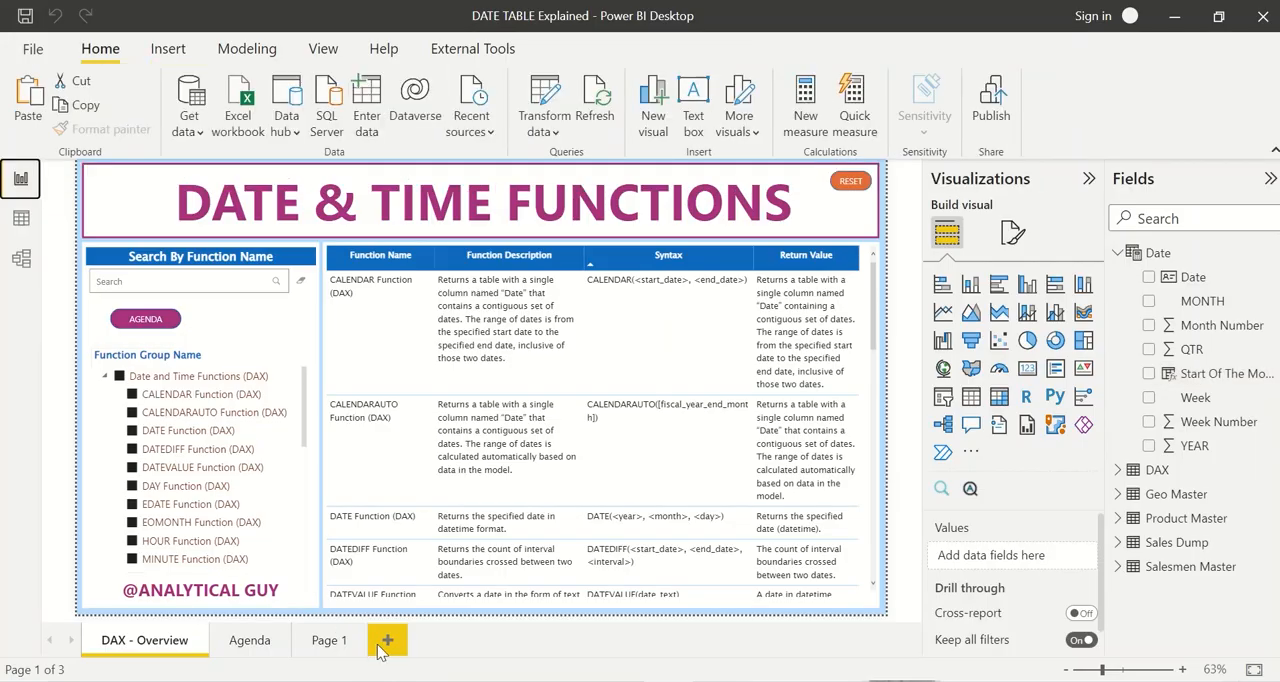
click(387, 641)
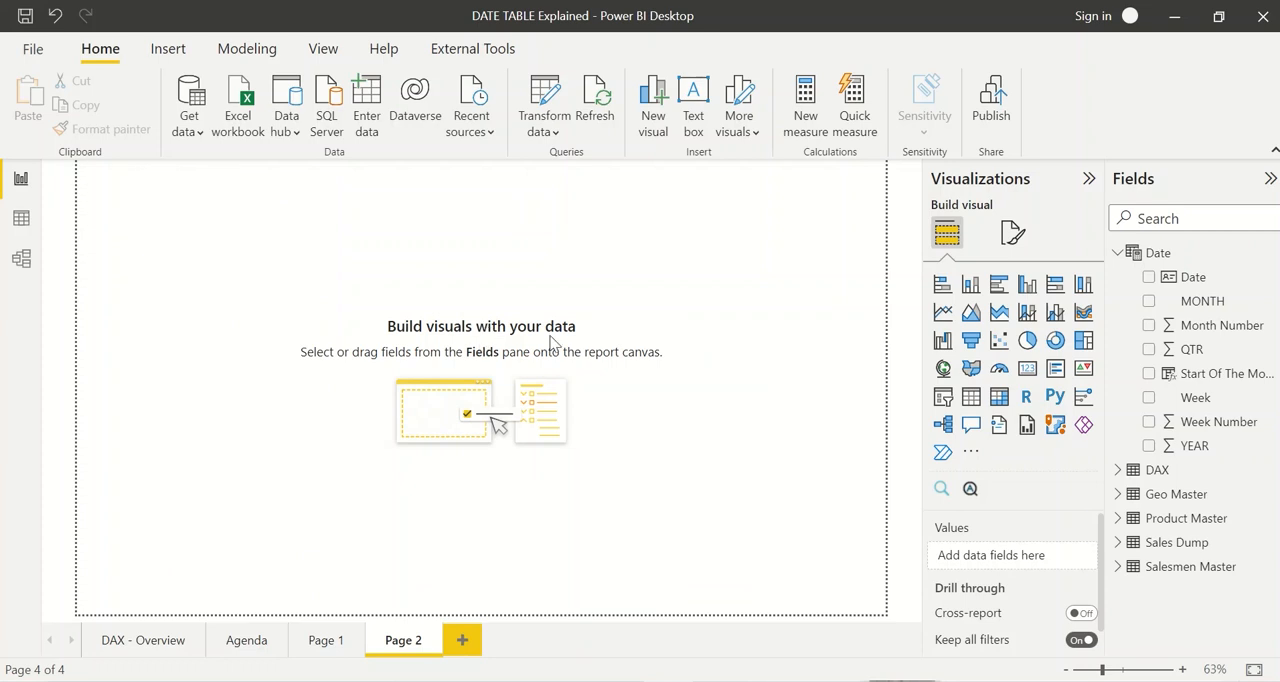
click(971, 397)
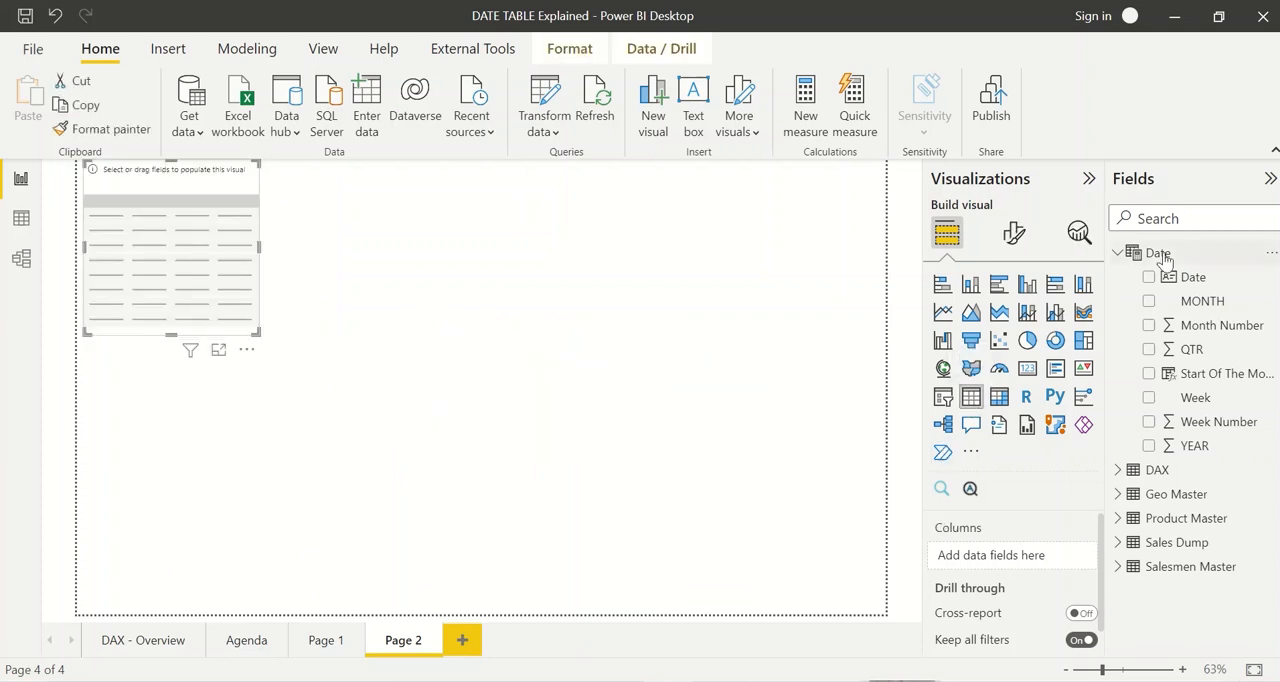
click(1148, 278)
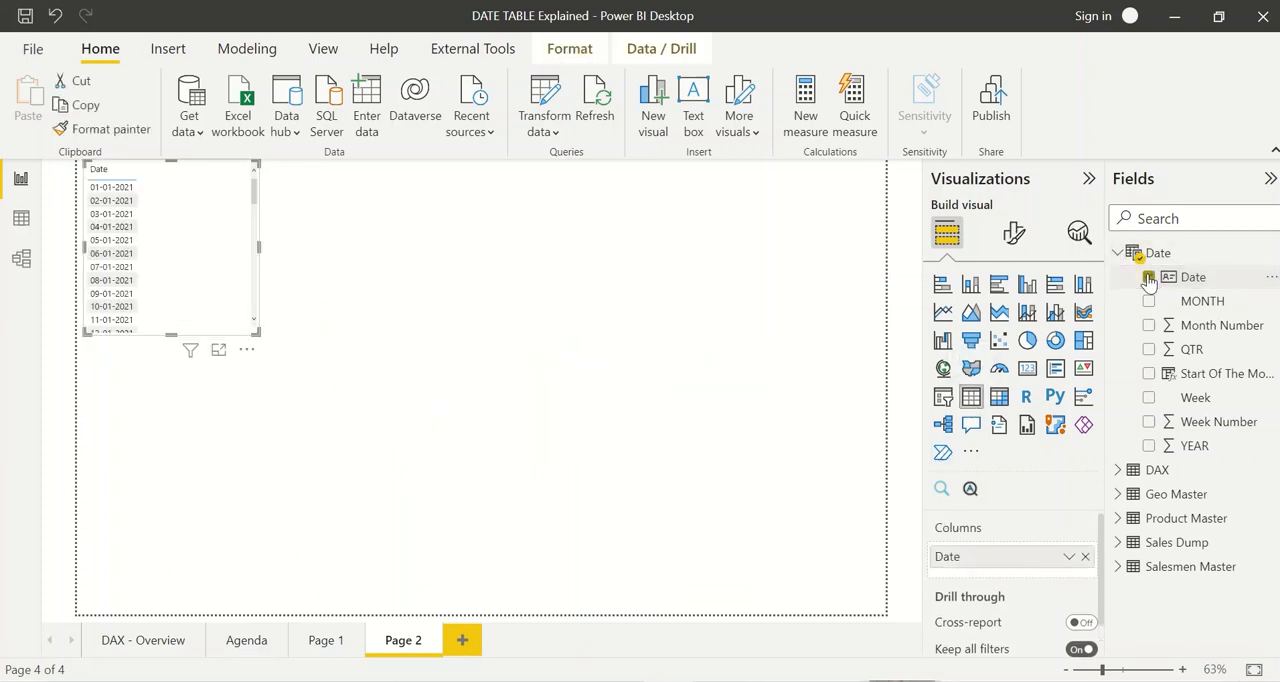
click(1120, 542)
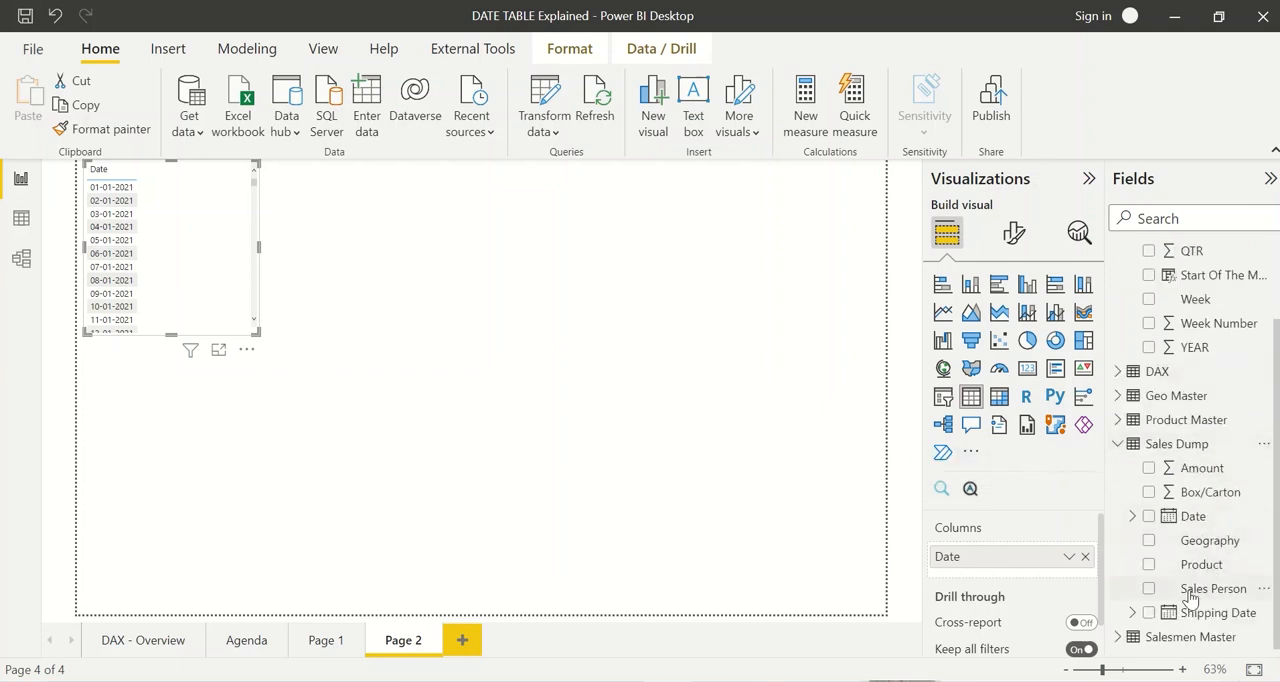
click(1149, 468)
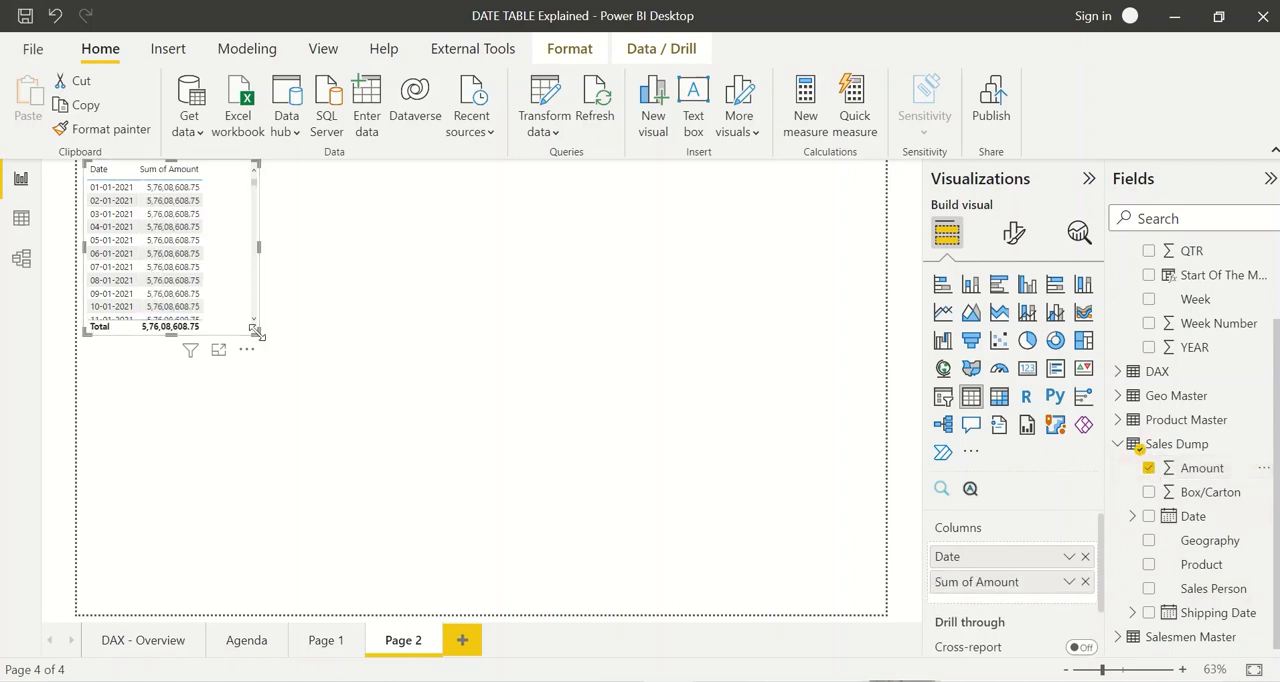
Step: Enlarge the table visual and move it to the page's lower middle, and examine its daily amounts in focus mode before returning to the report
drag(258, 334, 419, 500)
drag(248, 323, 540, 437)
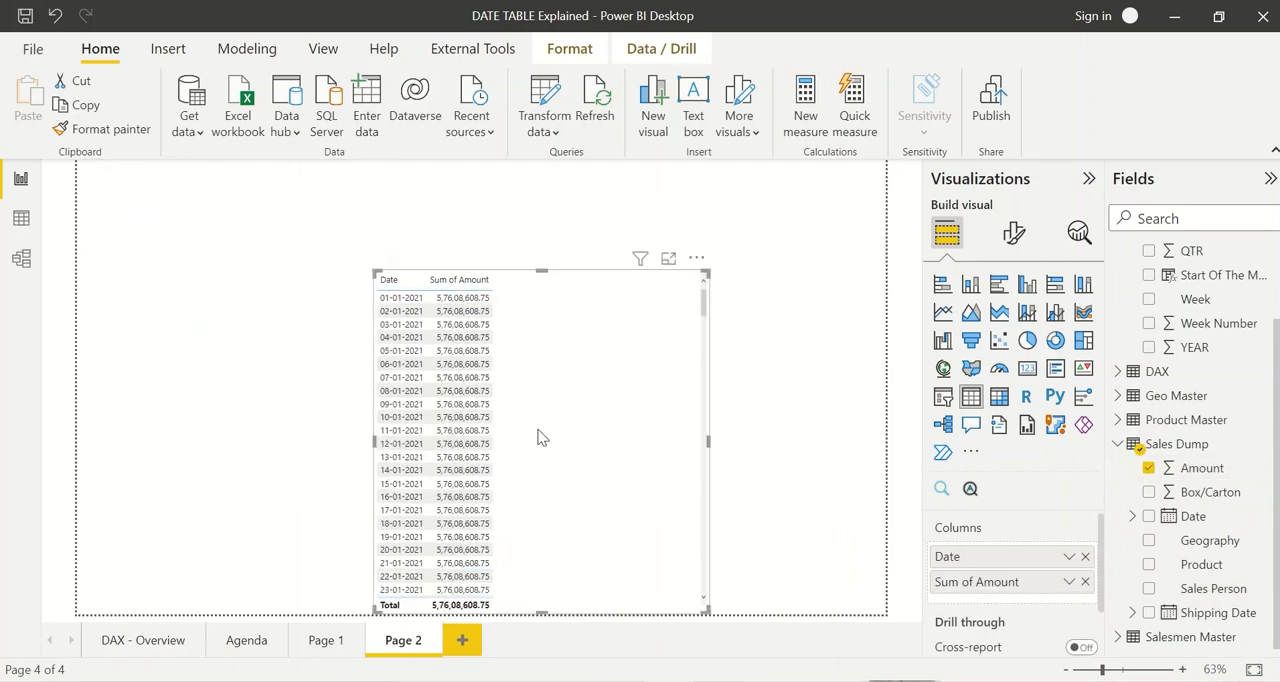
click(664, 262)
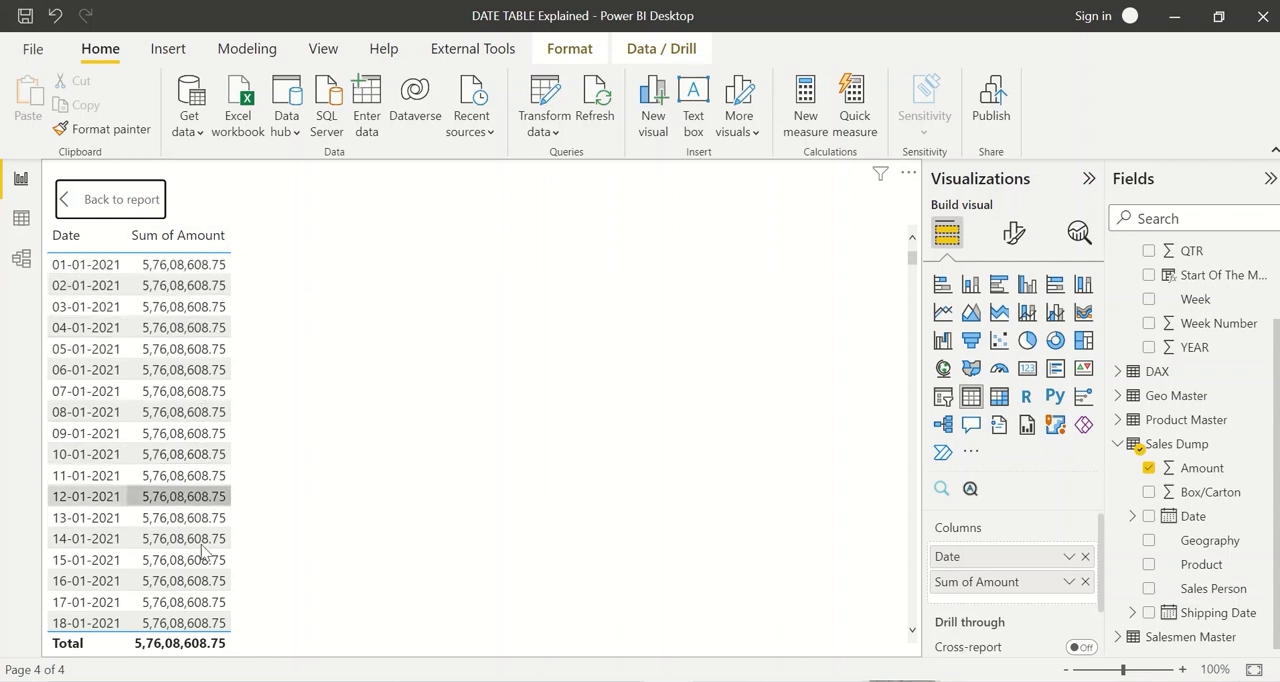
scroll(150, 580, down, 8)
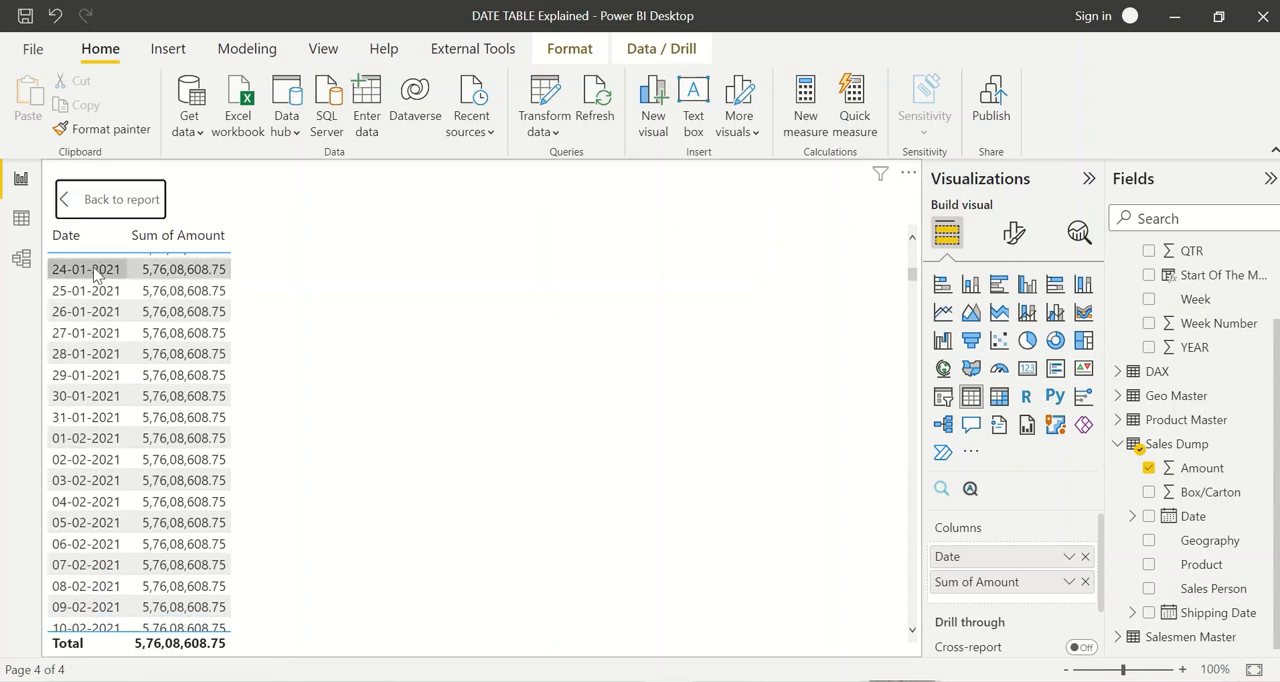
click(124, 200)
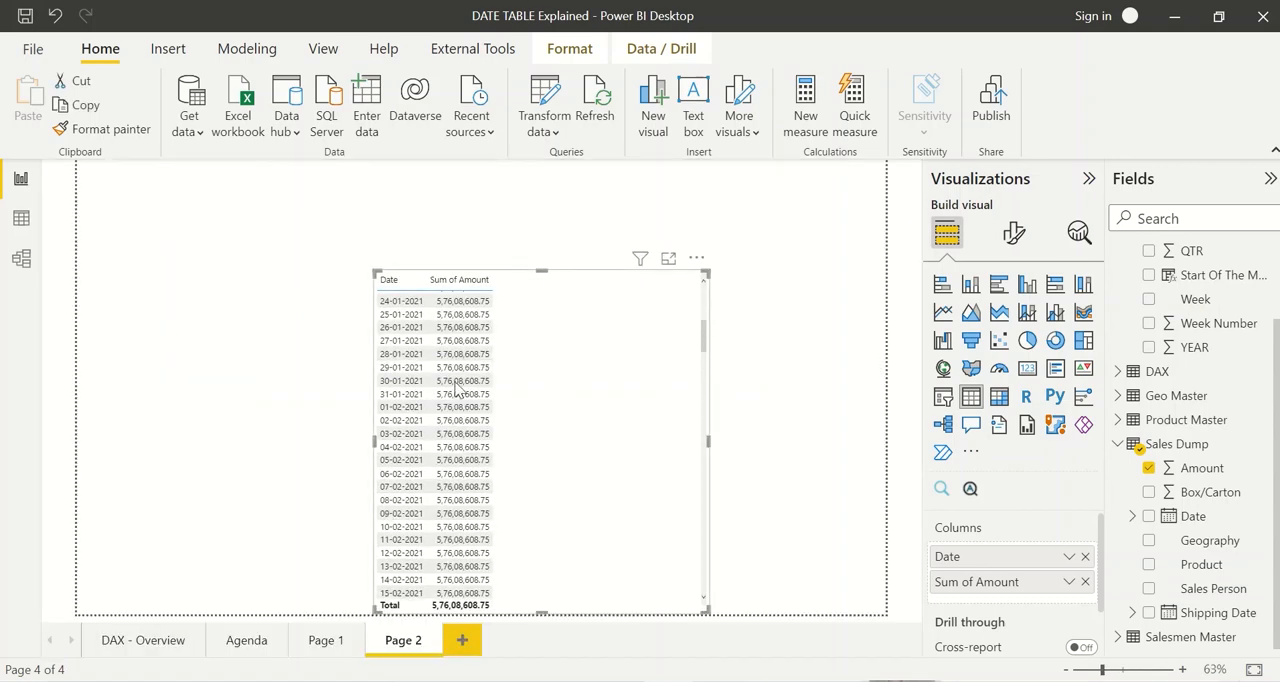
Step: Move the Date table beside Sales Dump in the model diagram and relate its Date column to Sales Dump's Date column
click(22, 259)
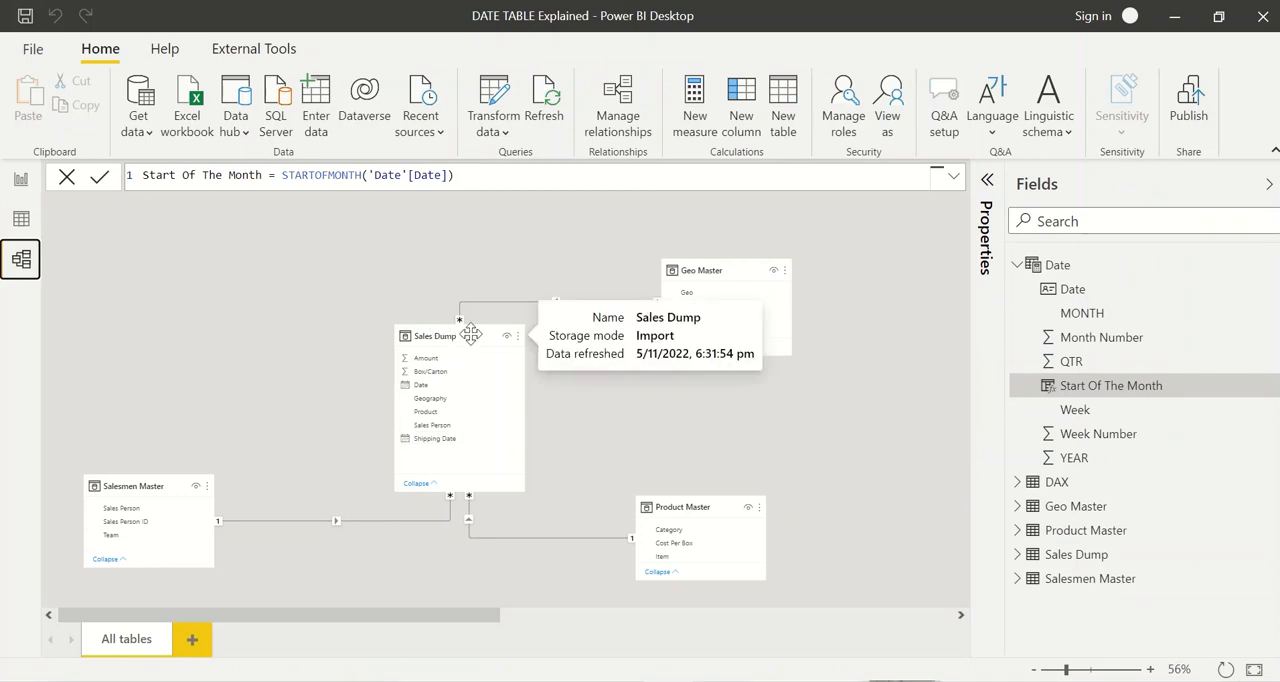
click(557, 617)
click(557, 617)
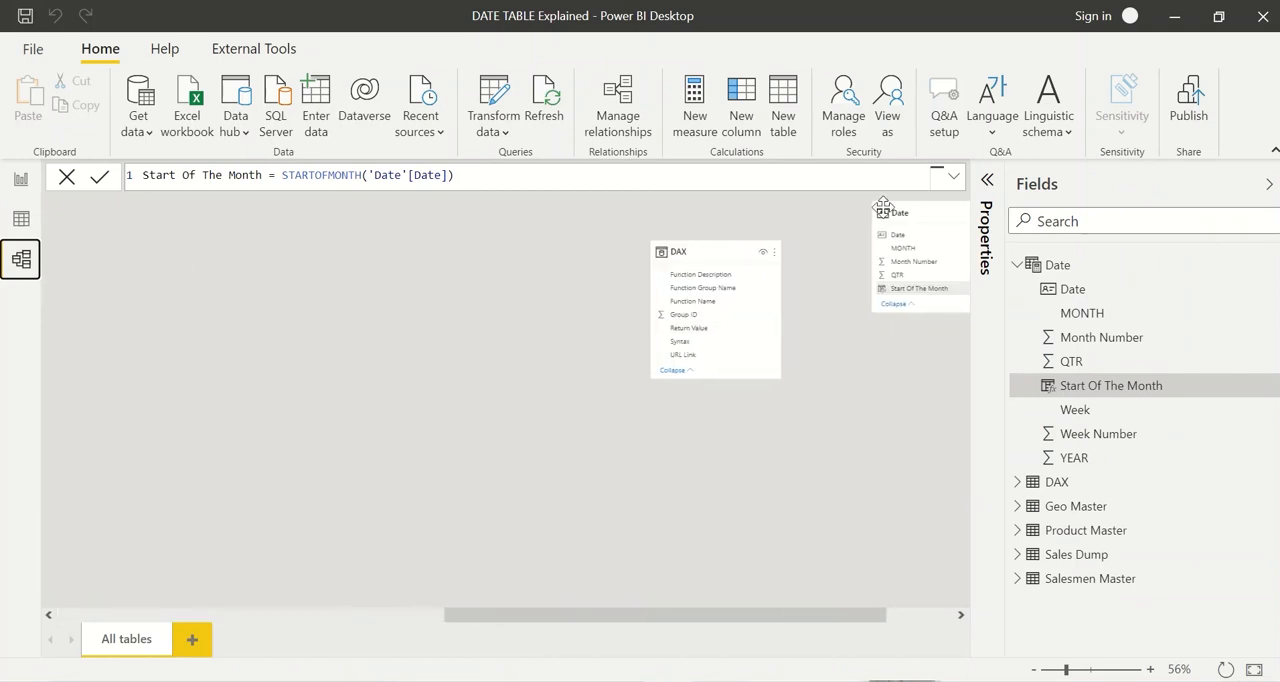
mouse_move(895, 212)
drag(895, 212, 337, 287)
scroll(431, 443, left, 5)
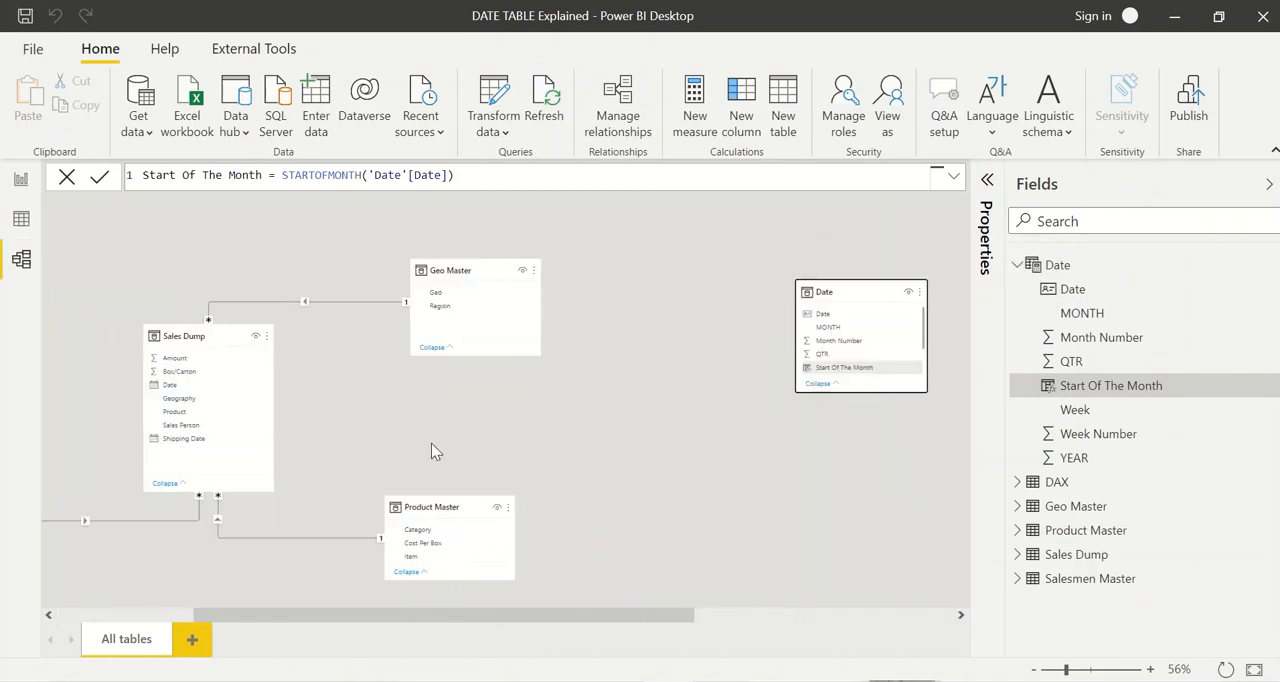
drag(844, 297, 63, 297)
scroll(329, 370, left, 3)
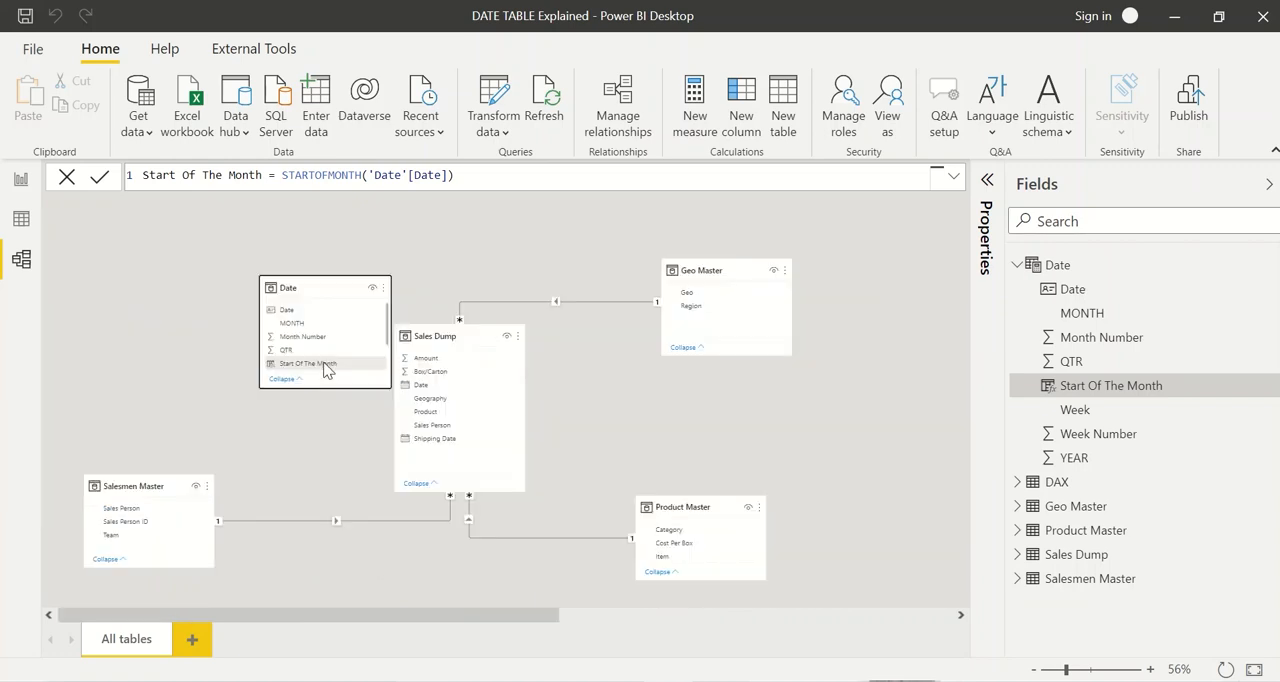
drag(309, 284, 162, 247)
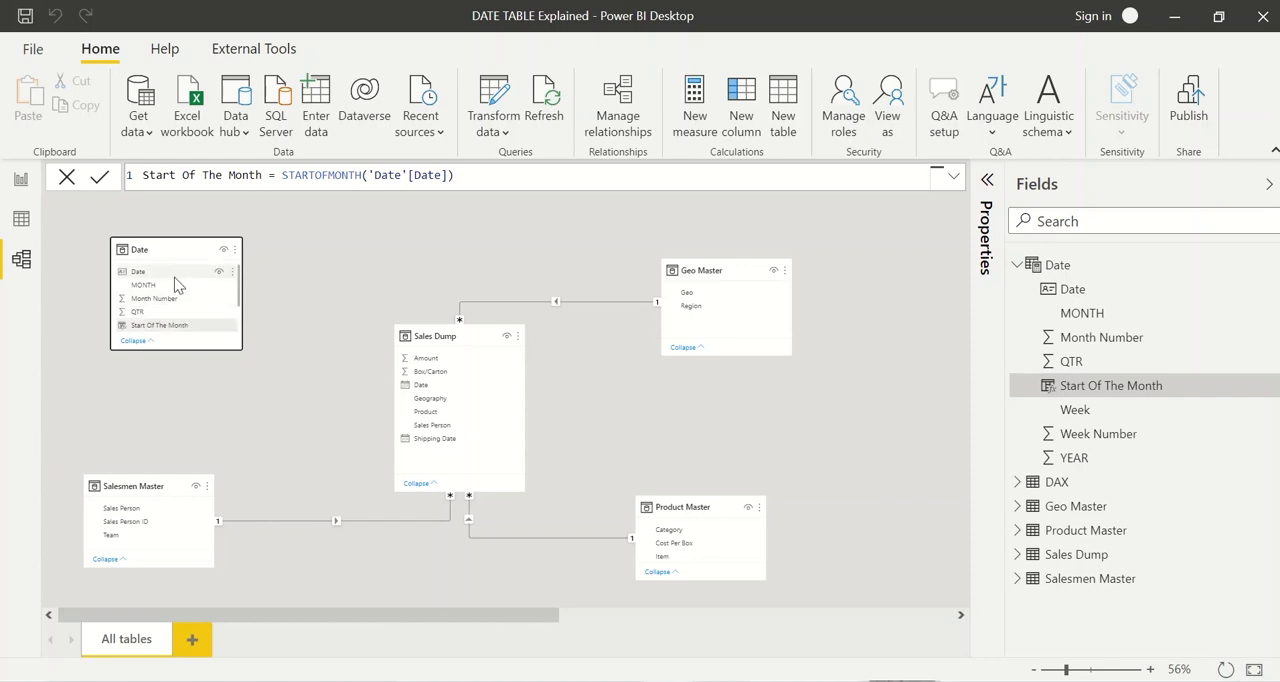
drag(140, 273, 427, 386)
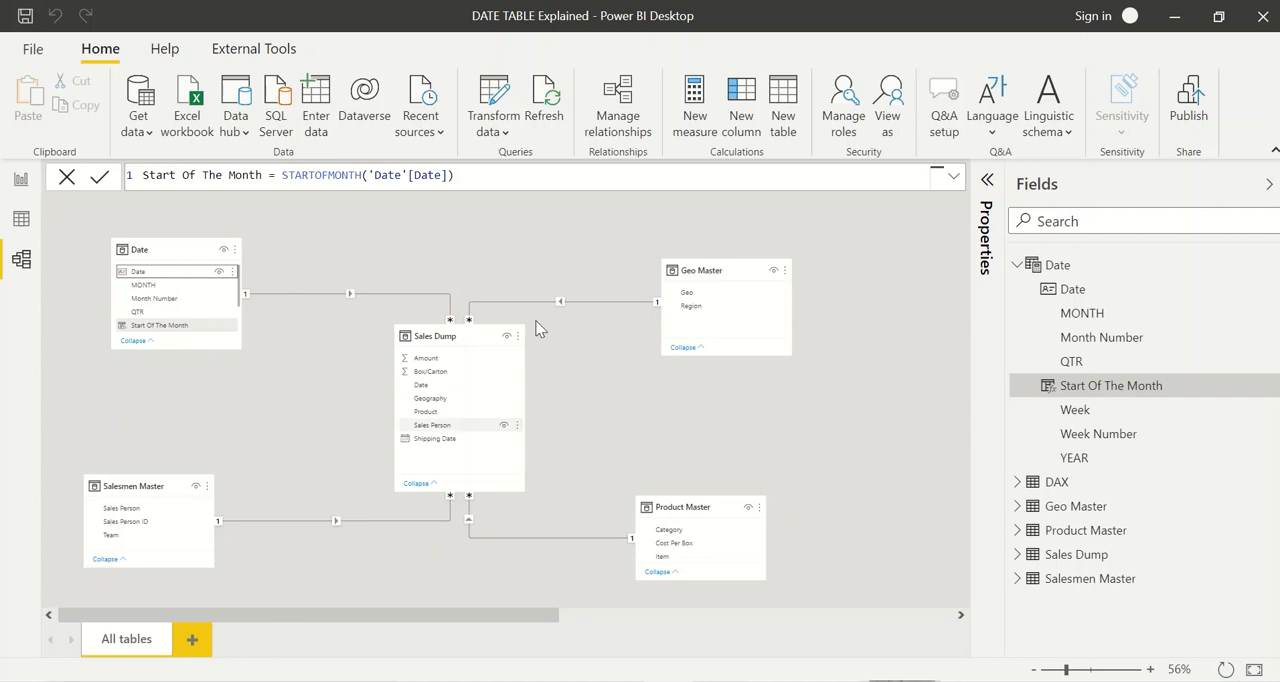
click(617, 100)
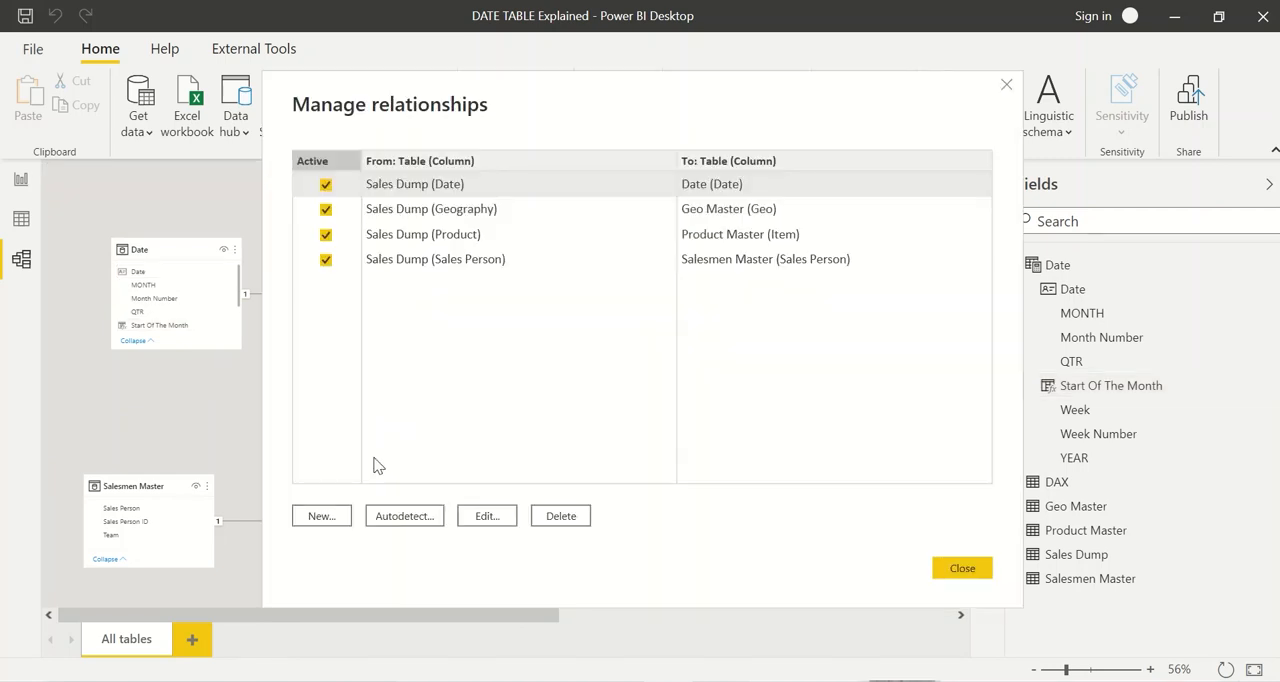
click(329, 521)
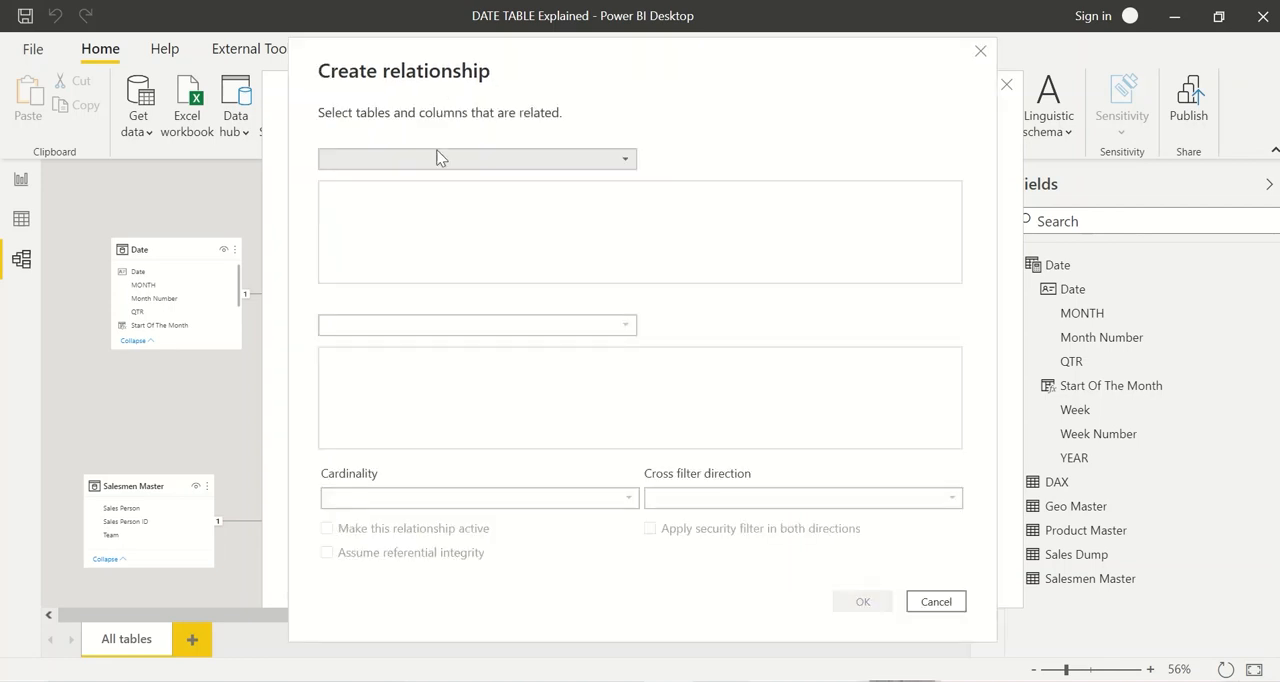
click(423, 170)
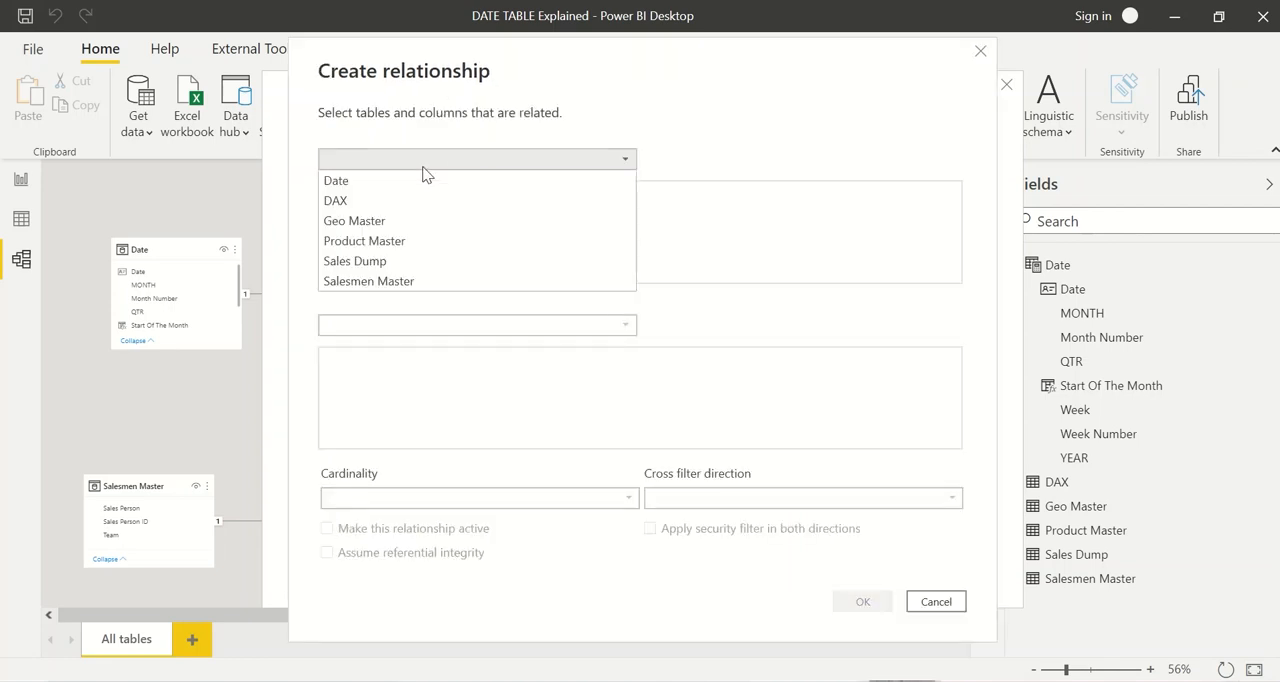
click(420, 182)
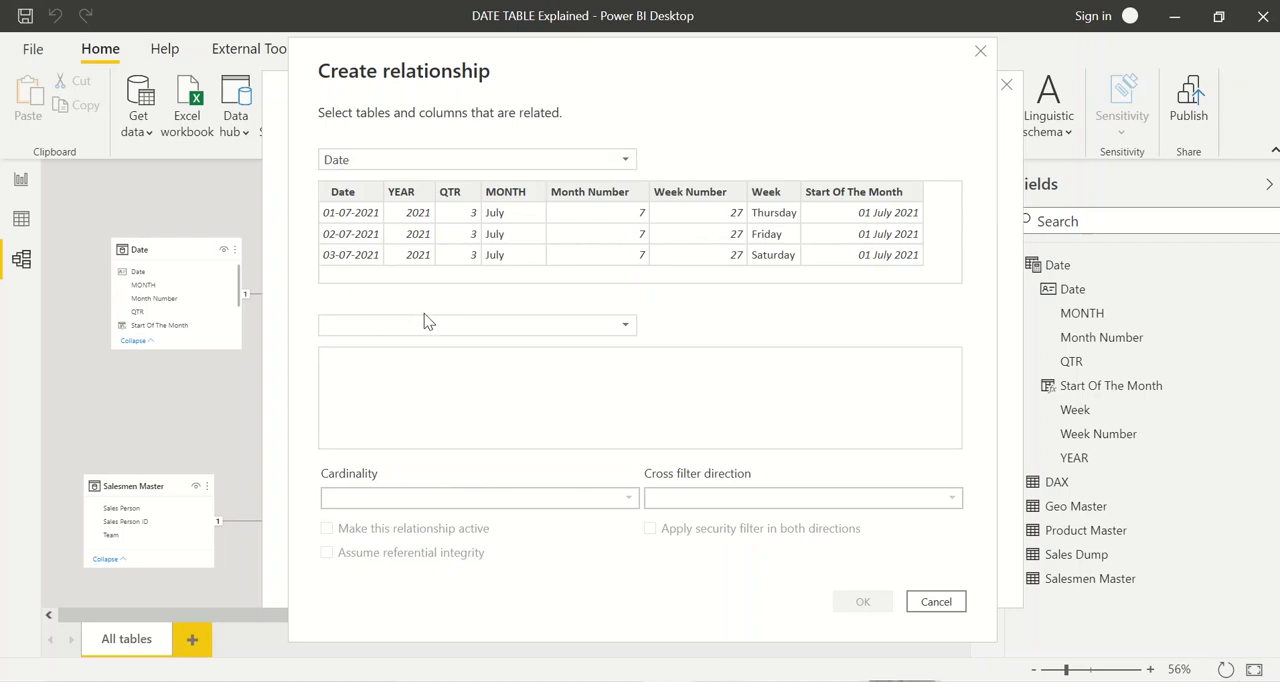
click(426, 322)
click(429, 406)
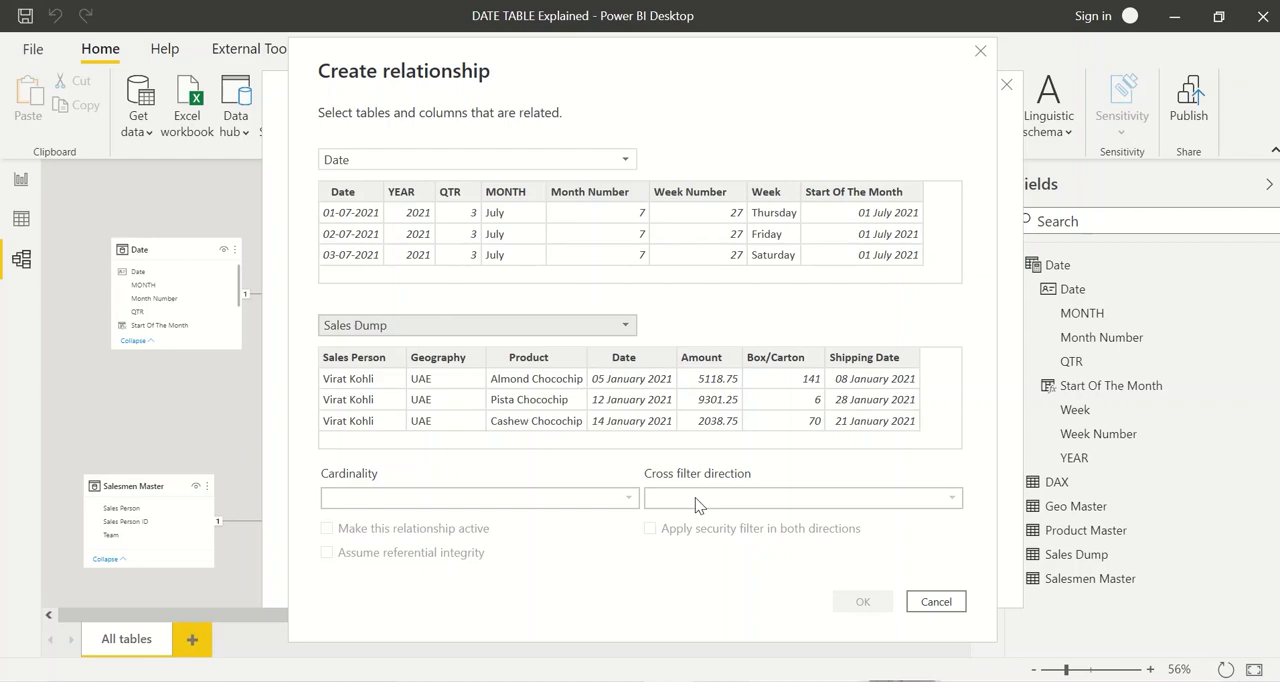
click(936, 601)
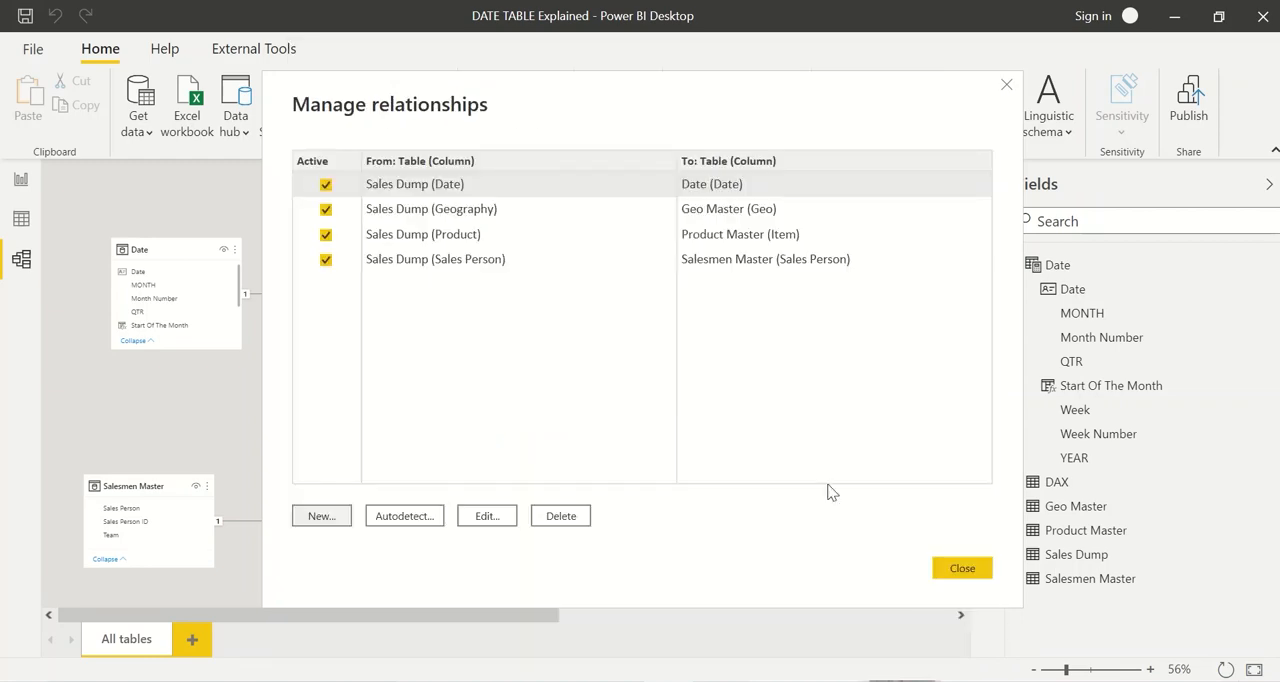
click(945, 565)
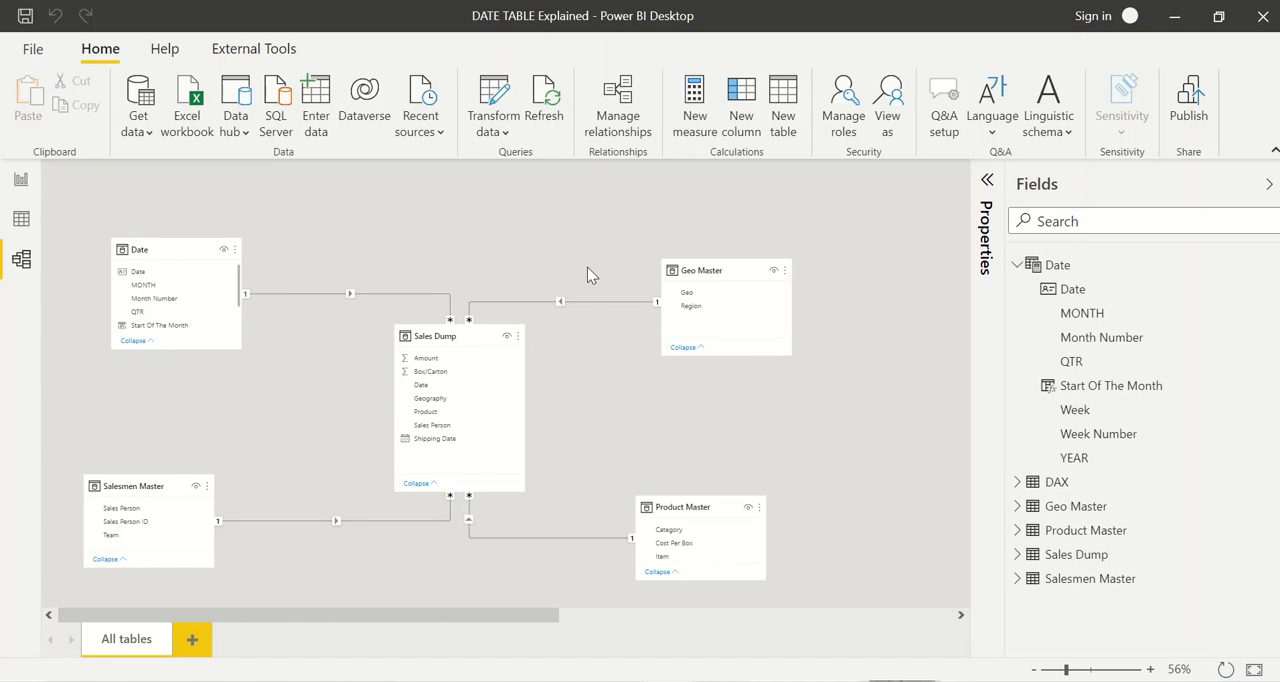
Step: Examine the daily amounts of the report's table visual in focus mode, and look at the Date to Sales Dump relationship in the model
click(21, 179)
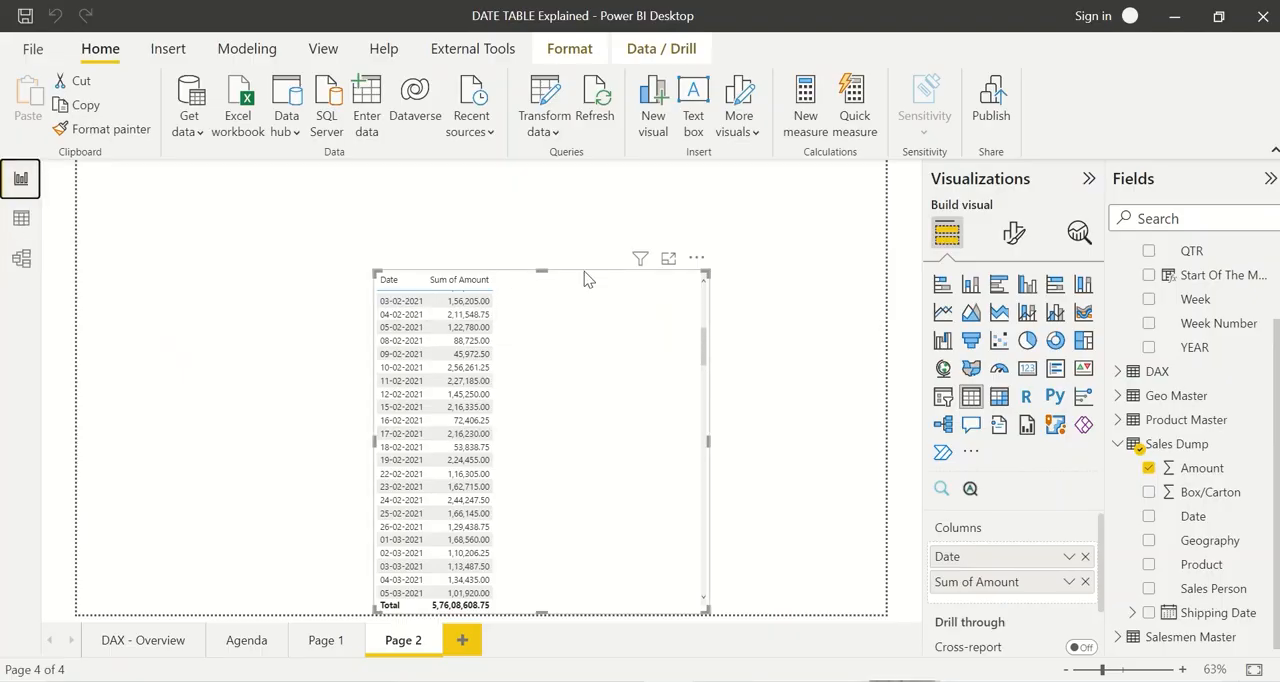
click(668, 258)
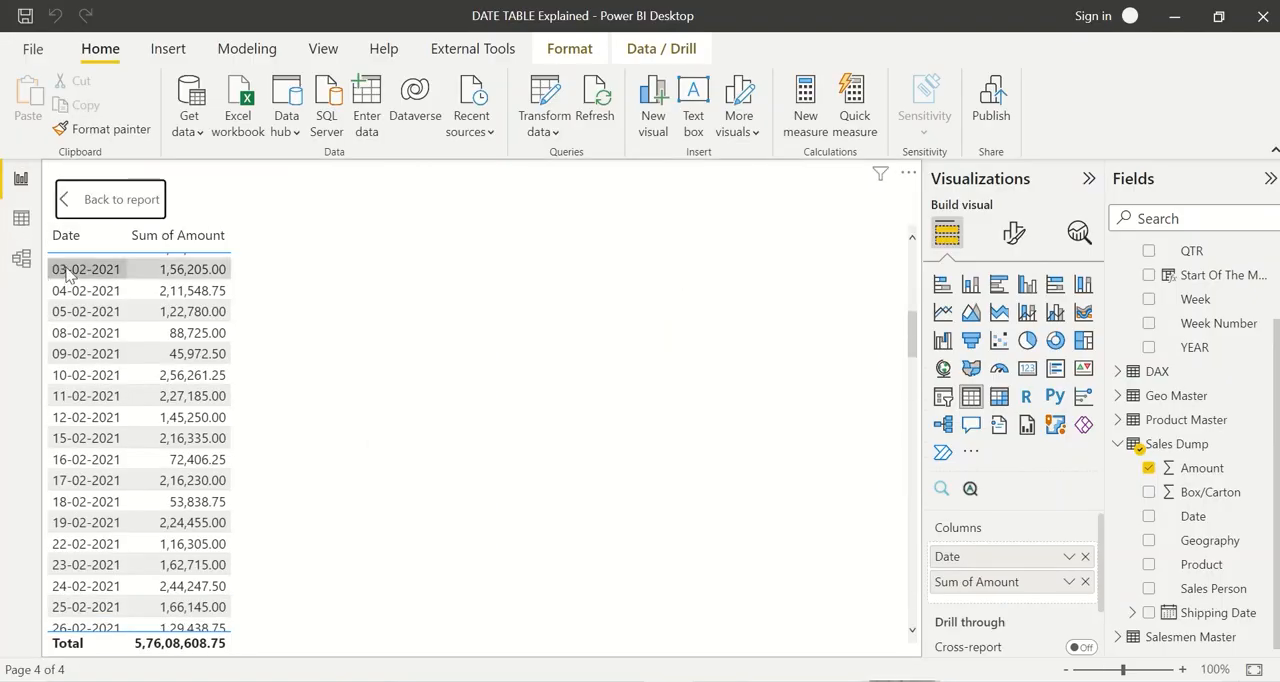
scroll(190, 283, up, 5)
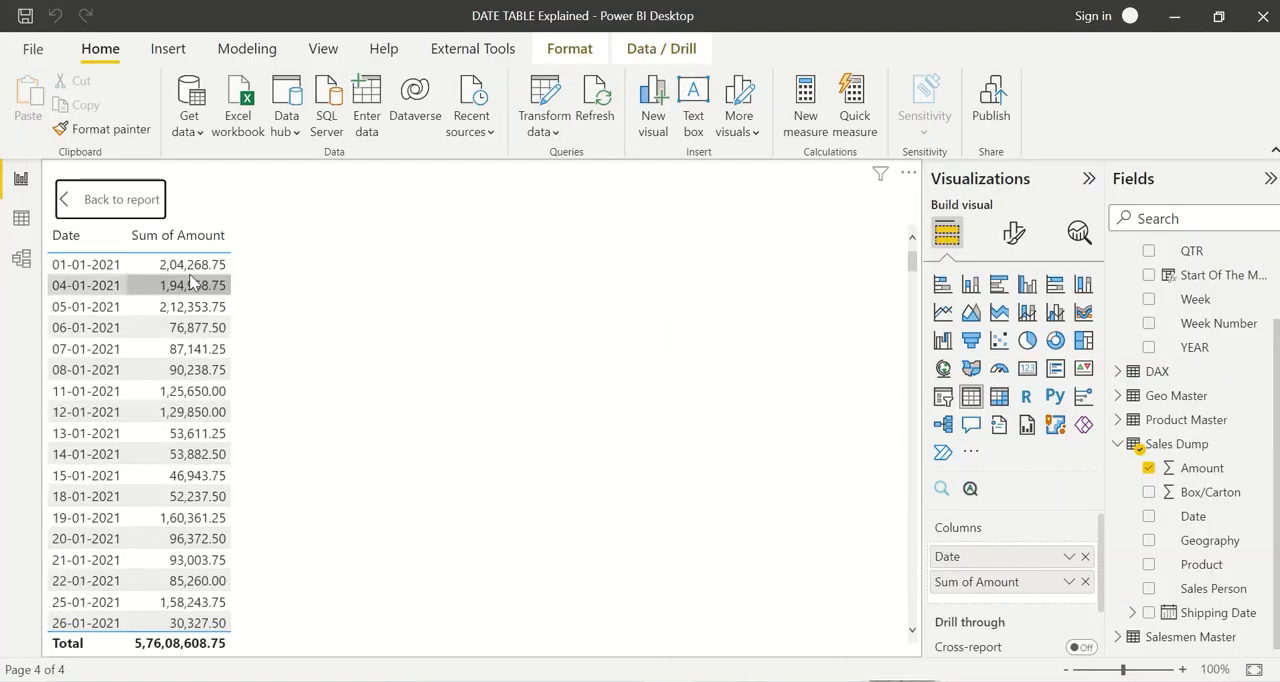
scroll(190, 300, down, 20)
scroll(185, 445, up, 20)
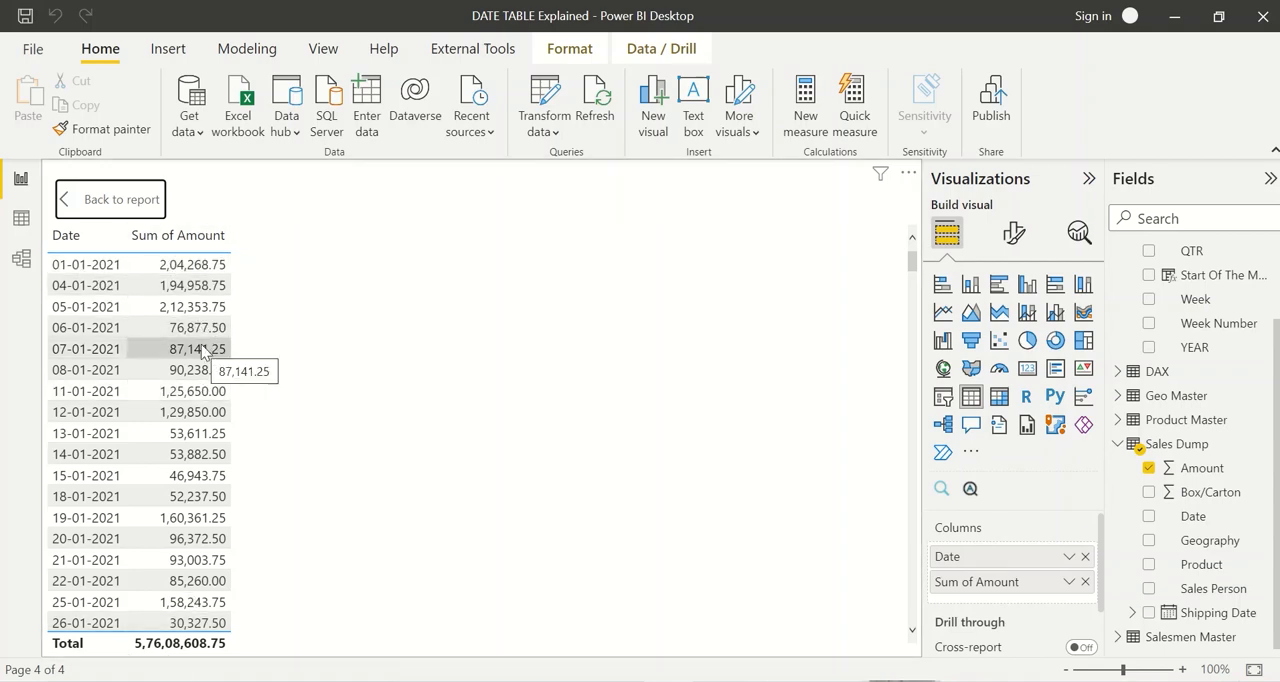
scroll(201, 344, down, 10)
scroll(201, 344, up, 10)
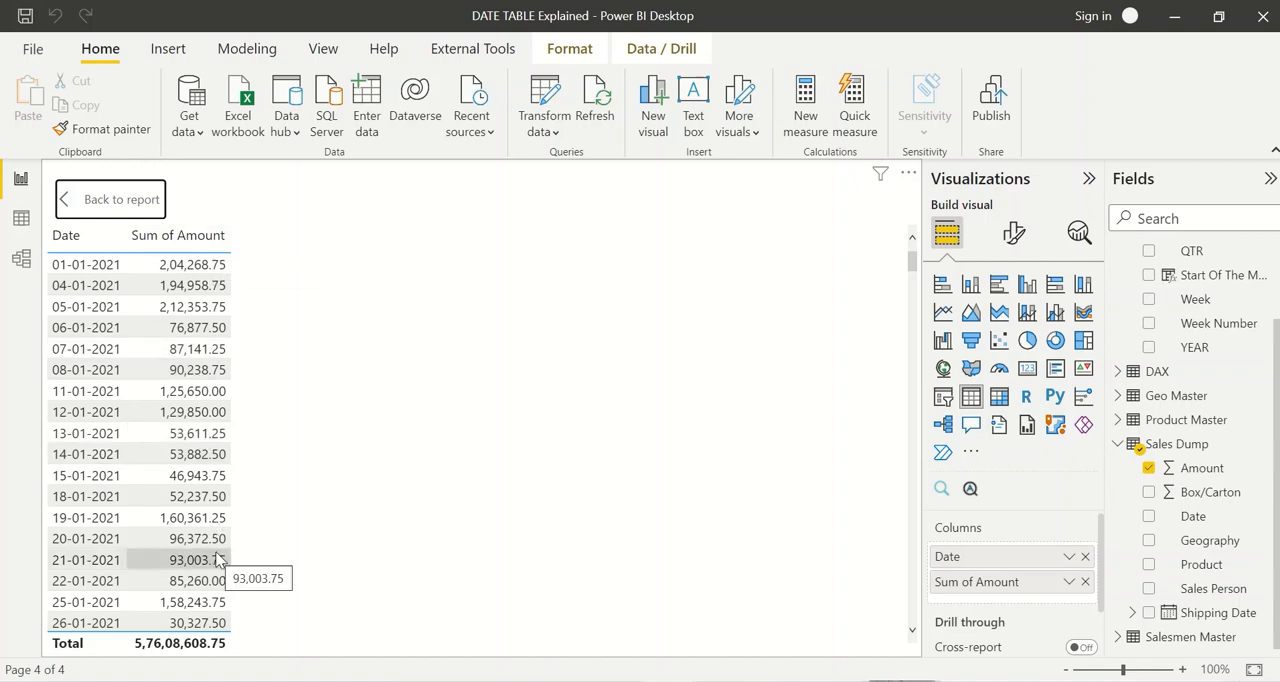
click(21, 258)
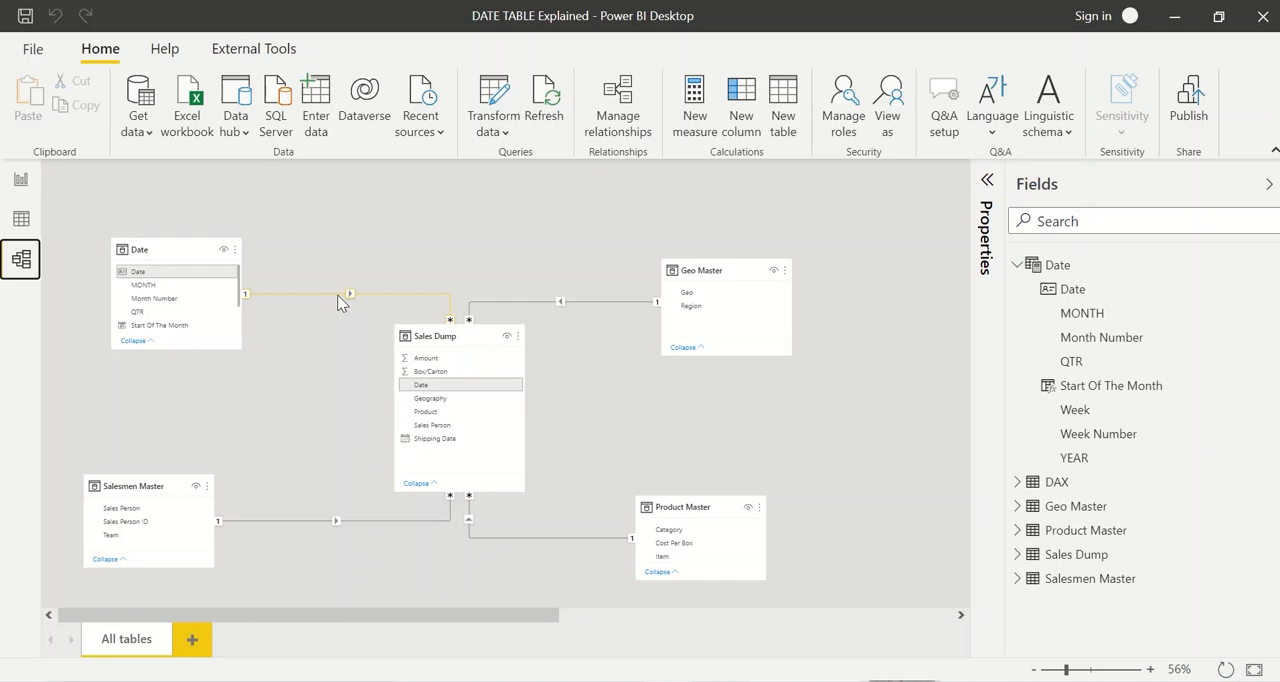
Step: Look over the Product, Date and Shipping Date columns in the Sales Dump table's data
click(21, 220)
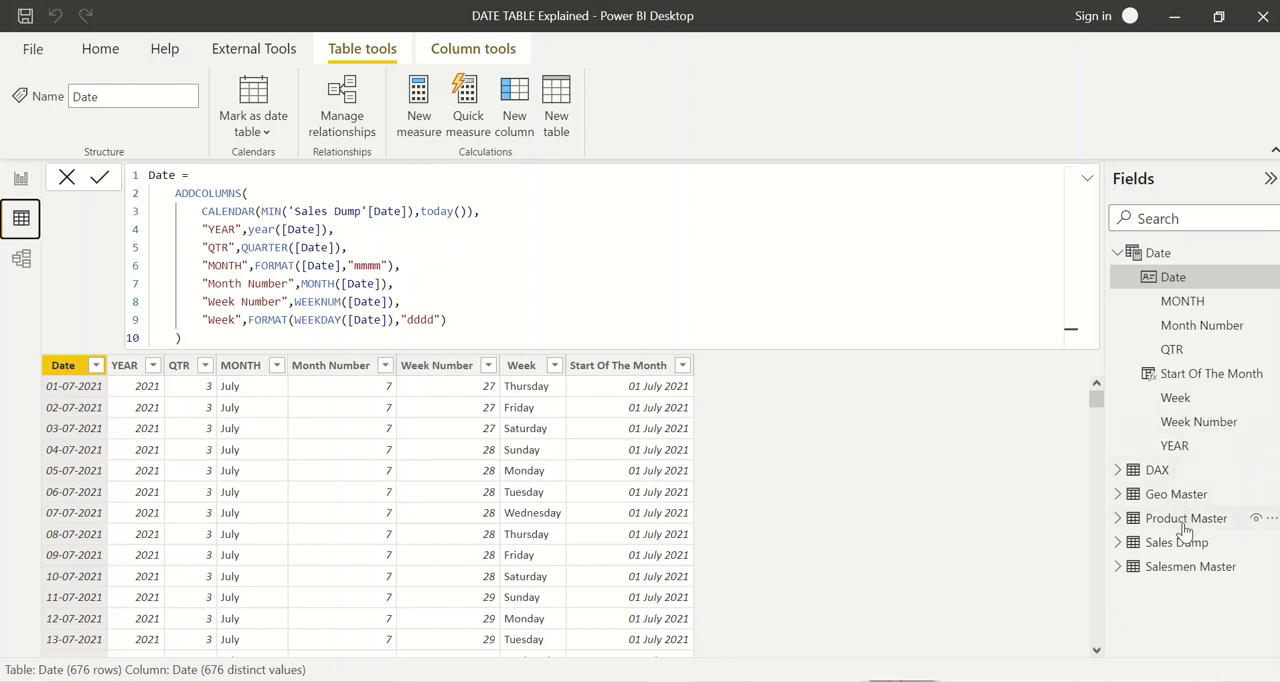
click(1180, 543)
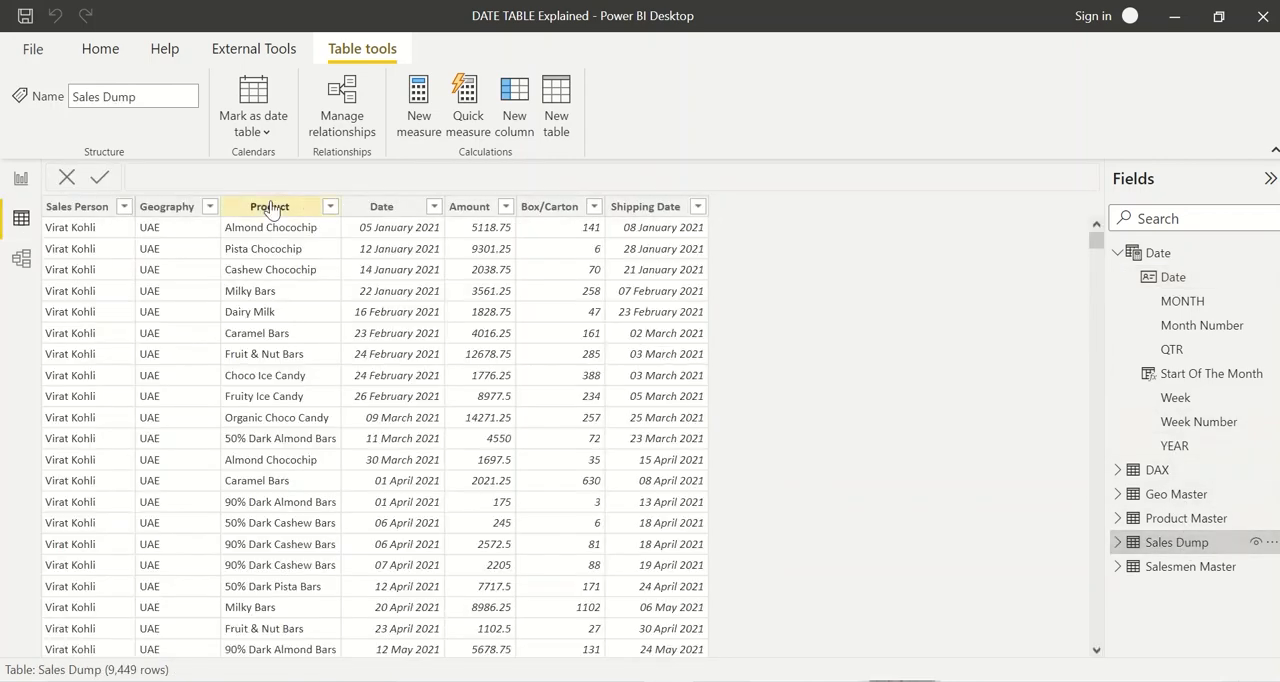
click(270, 206)
click(393, 210)
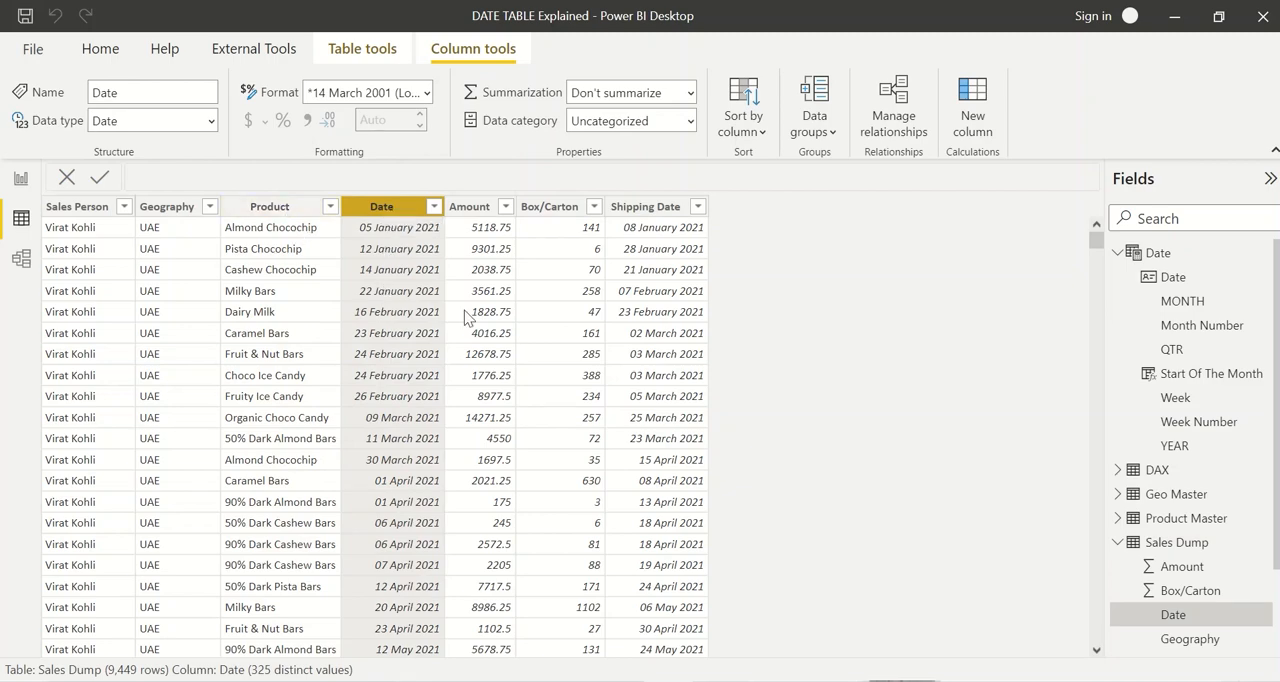
click(641, 210)
click(394, 235)
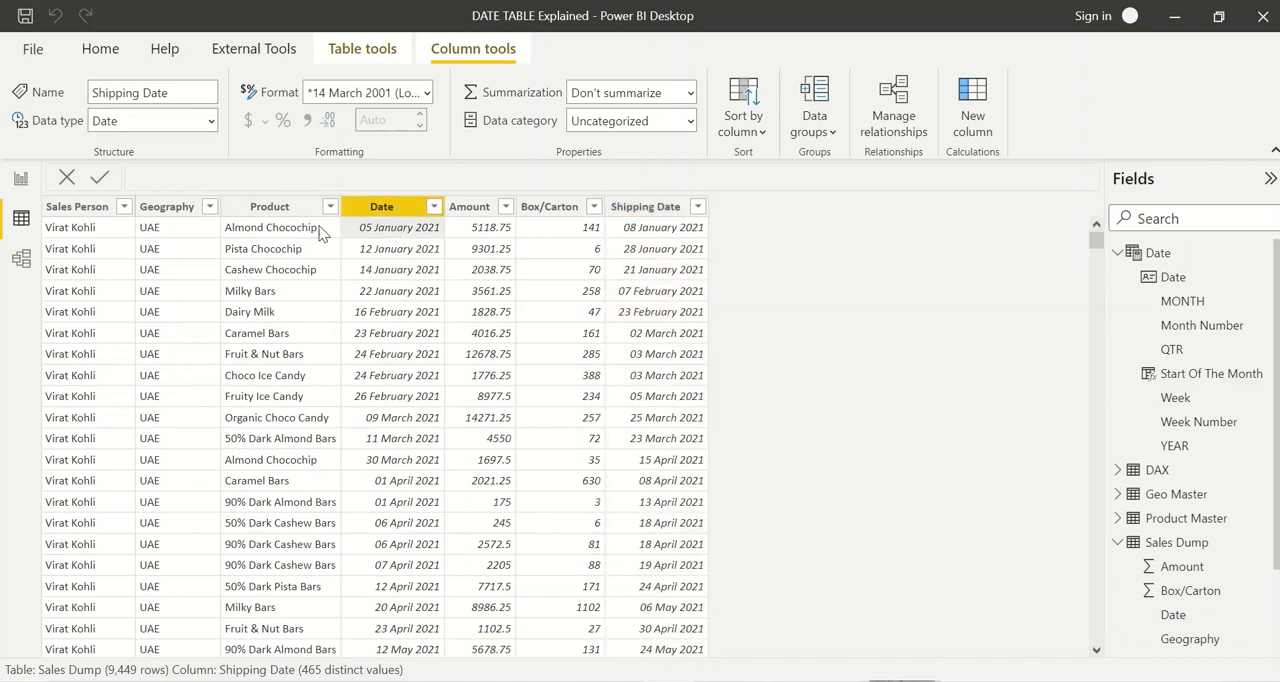
click(262, 232)
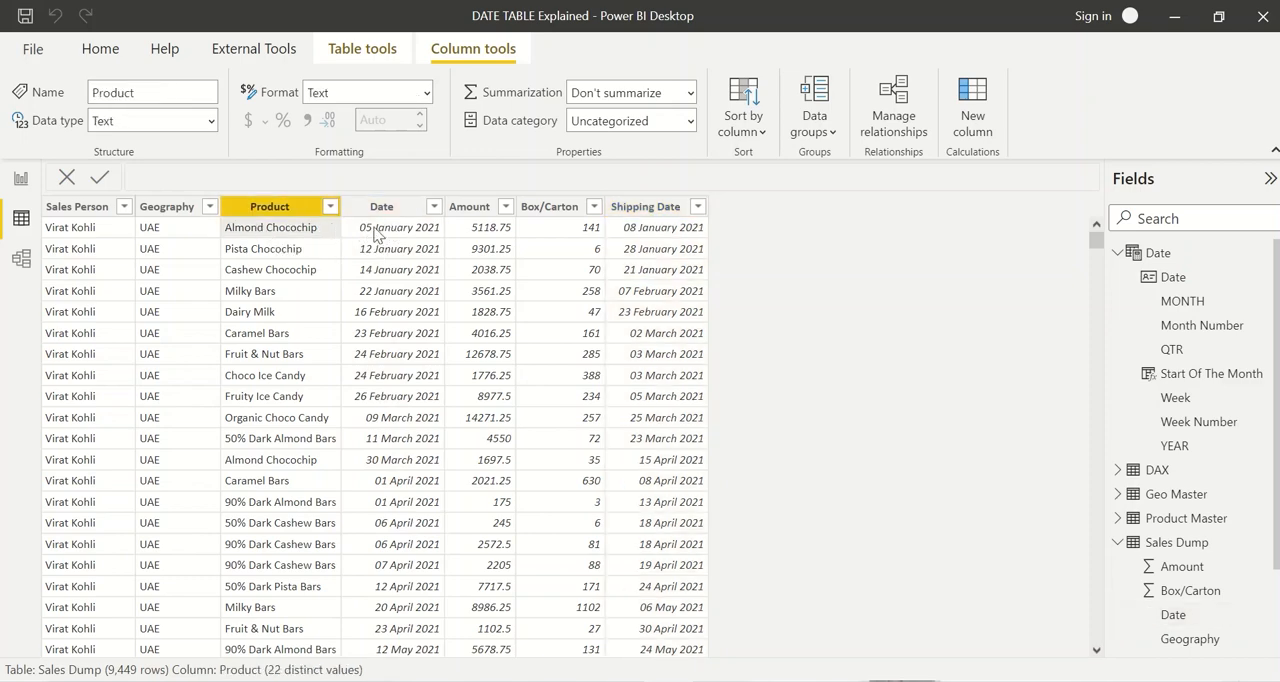
click(378, 236)
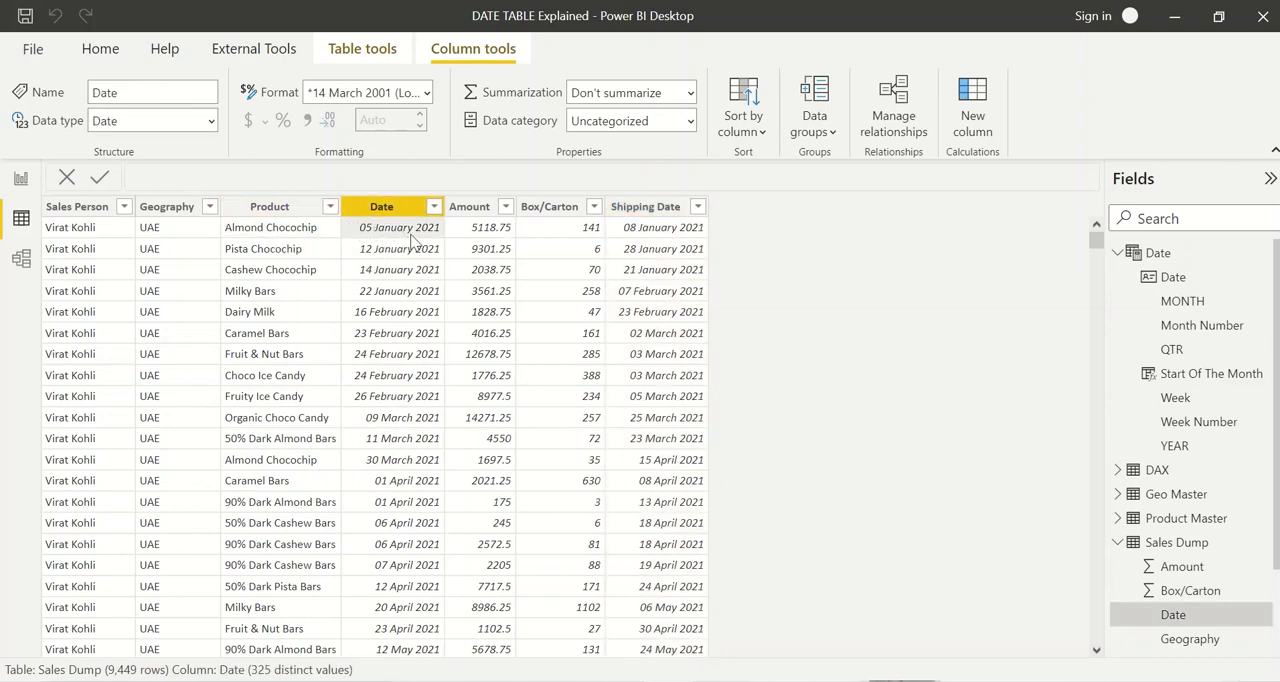
click(663, 240)
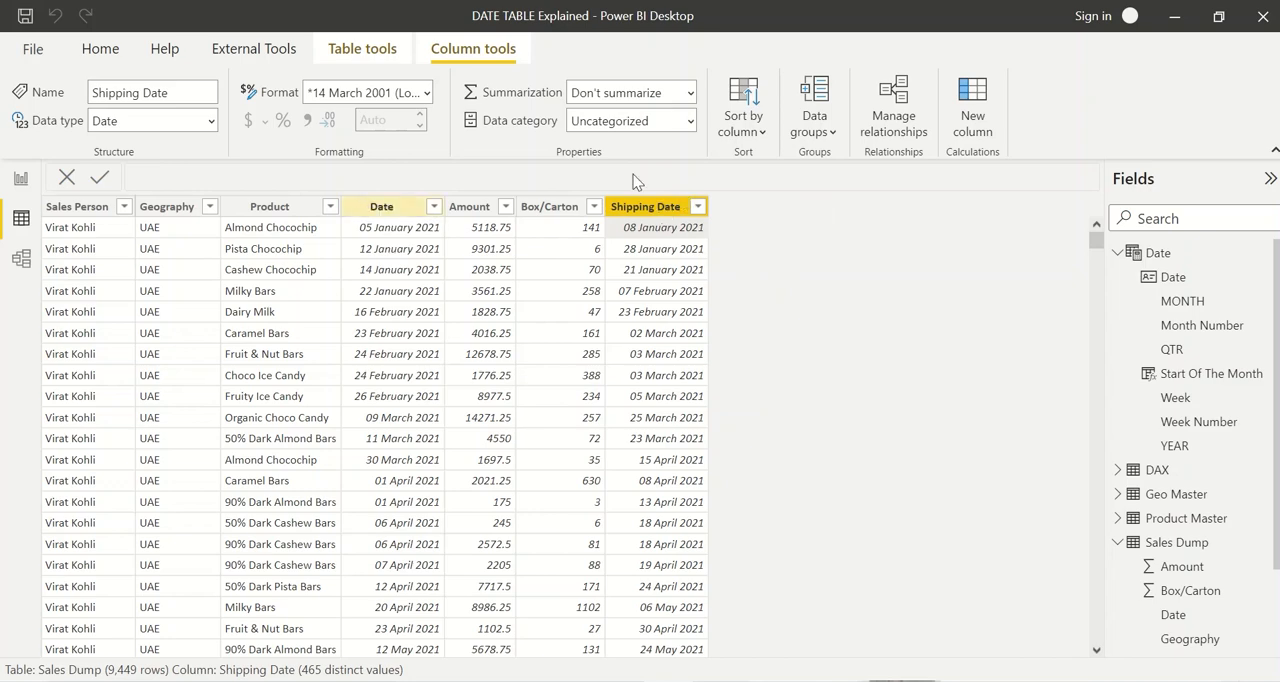
Step: Add a calculated column to Sales Dump with the formula Shipping Days = 'Sales Dump'[Shipping Date]-'Sales Dump'[Date]
click(955, 113)
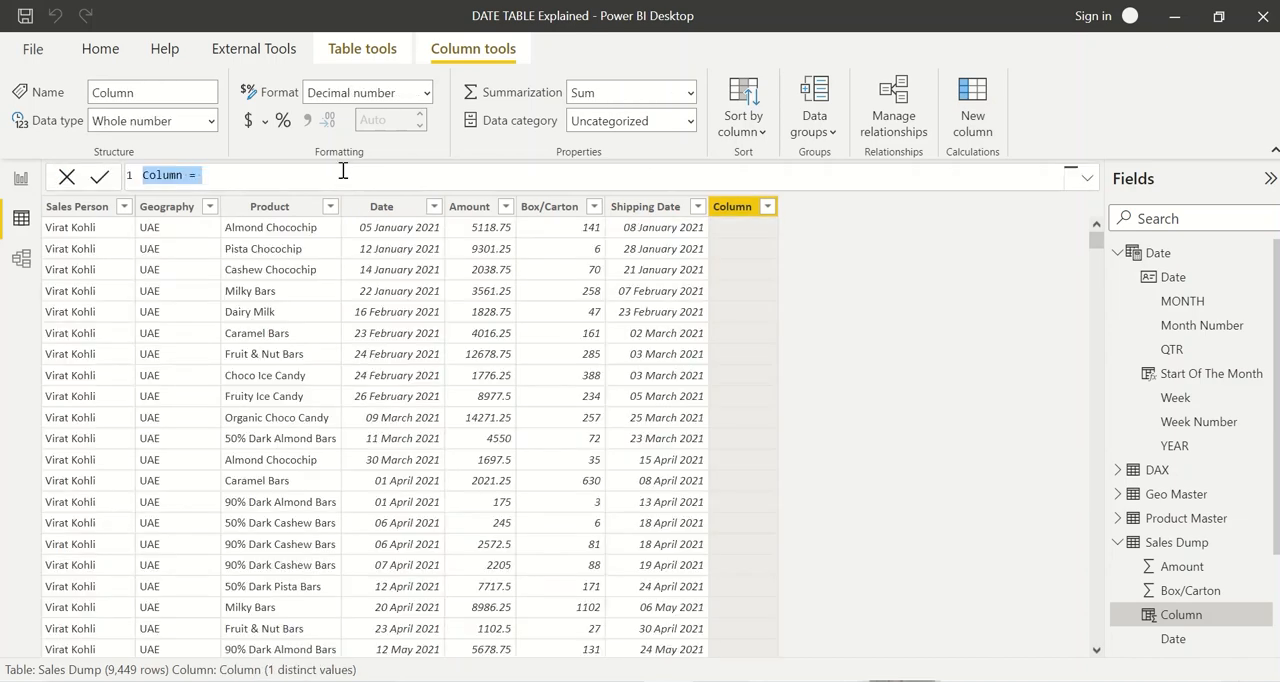
text(Shipping Dat)
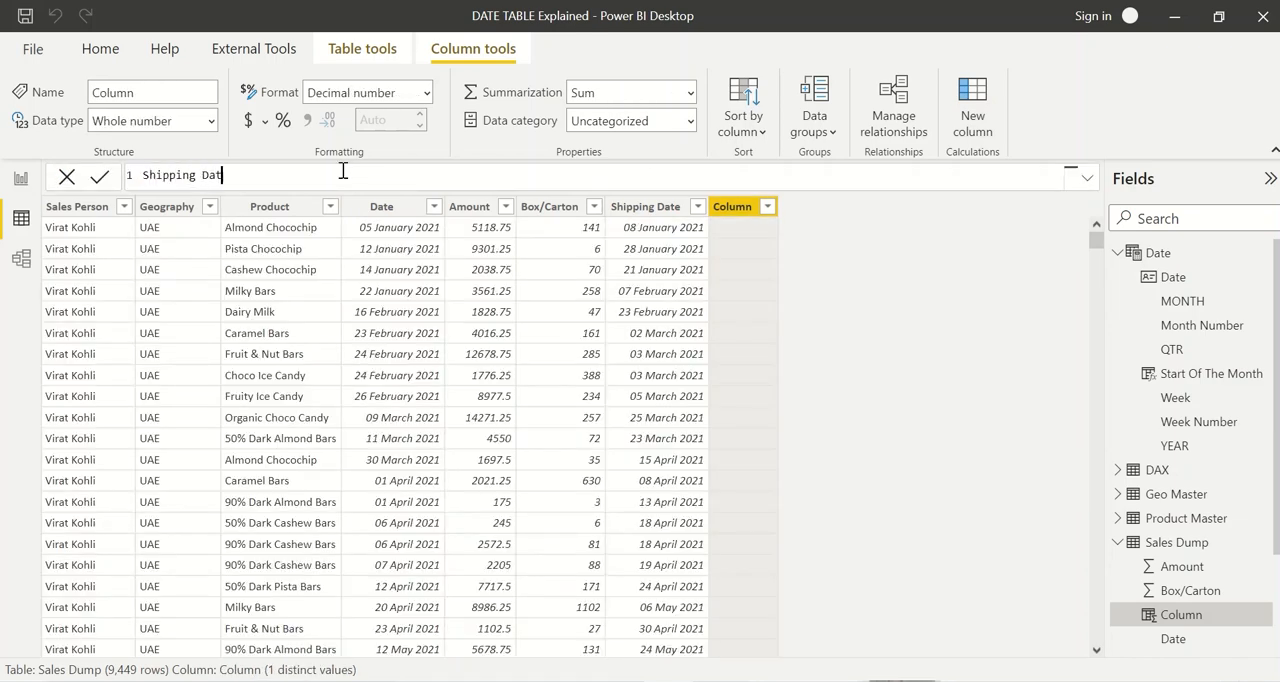
key(BackSpace)
text(ys = shippin)
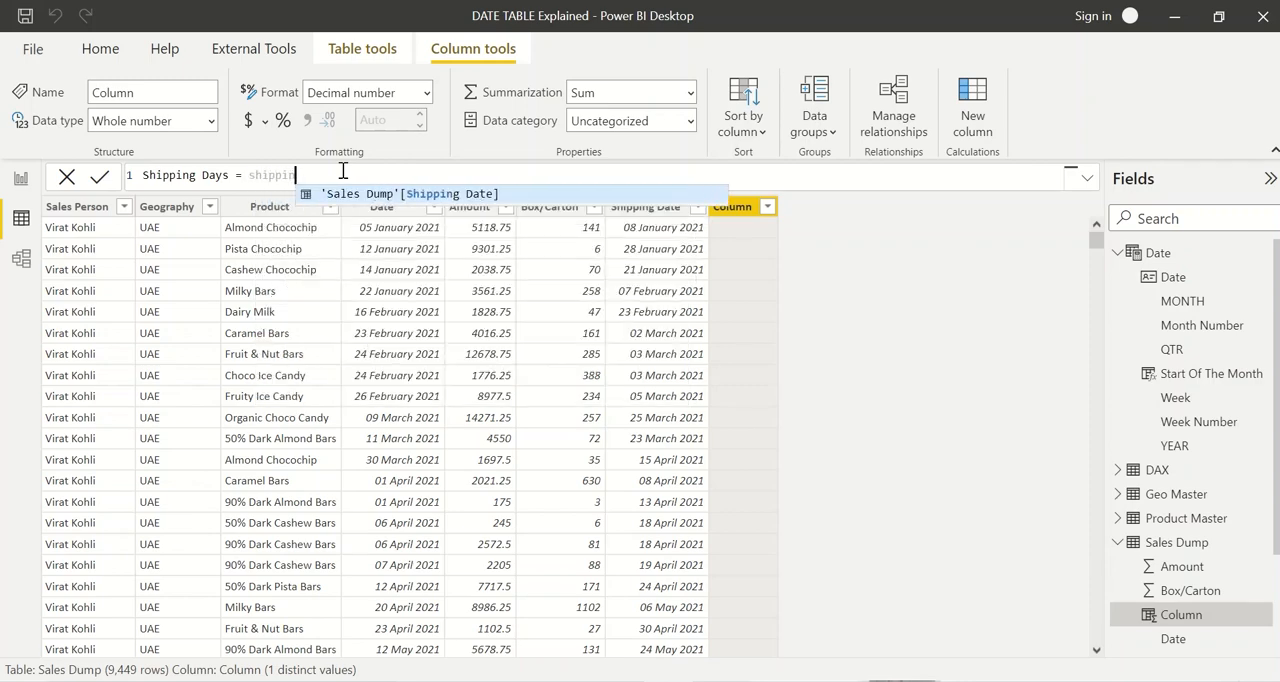
key(Tab)
text(-)
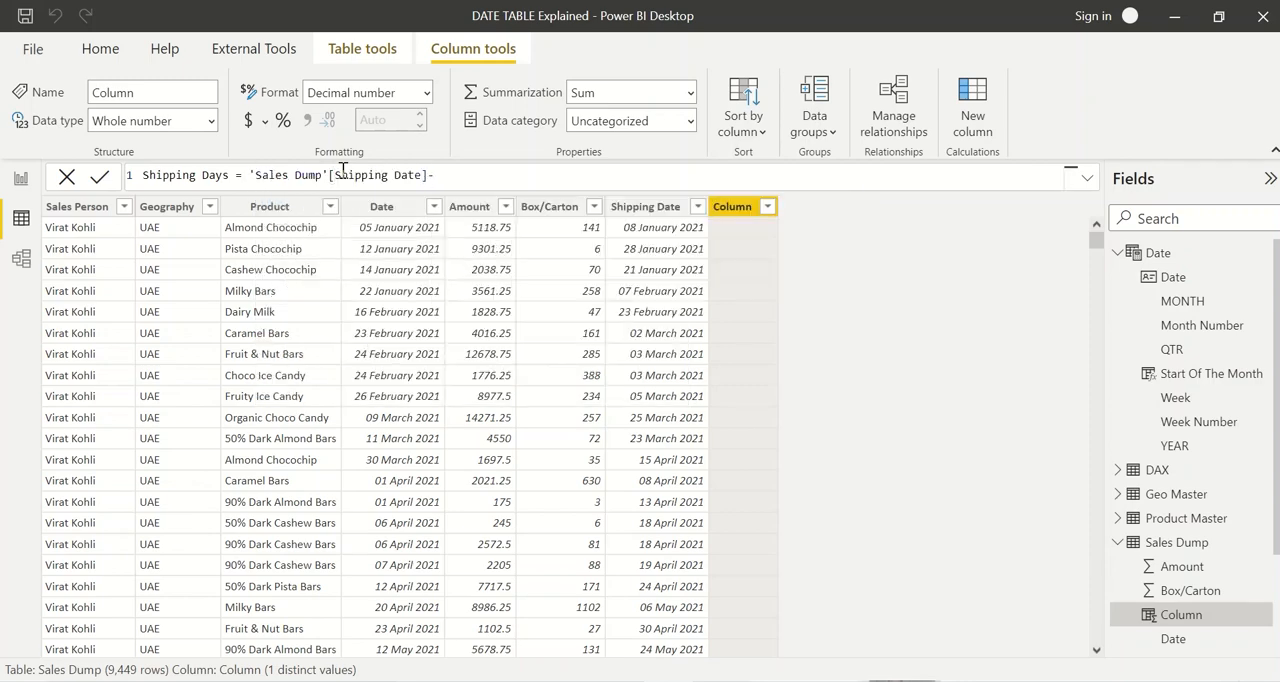
text(da)
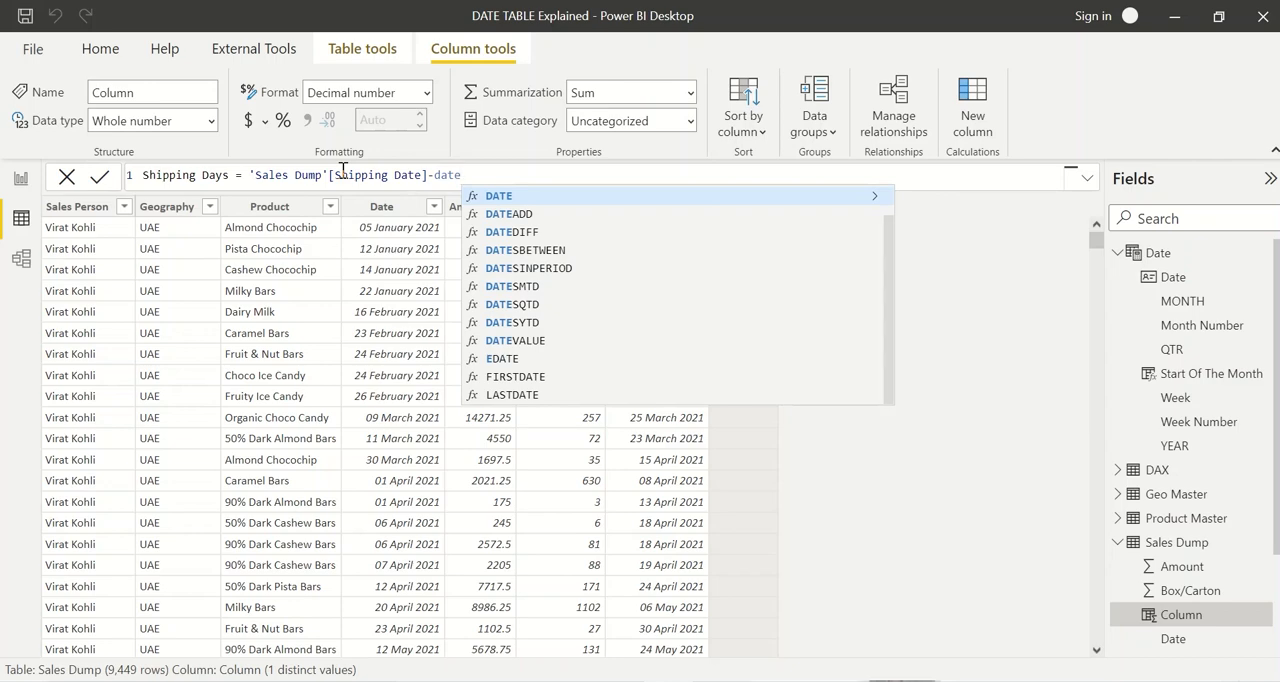
key(BackSpace)
key(BackSpace)
text(sales)
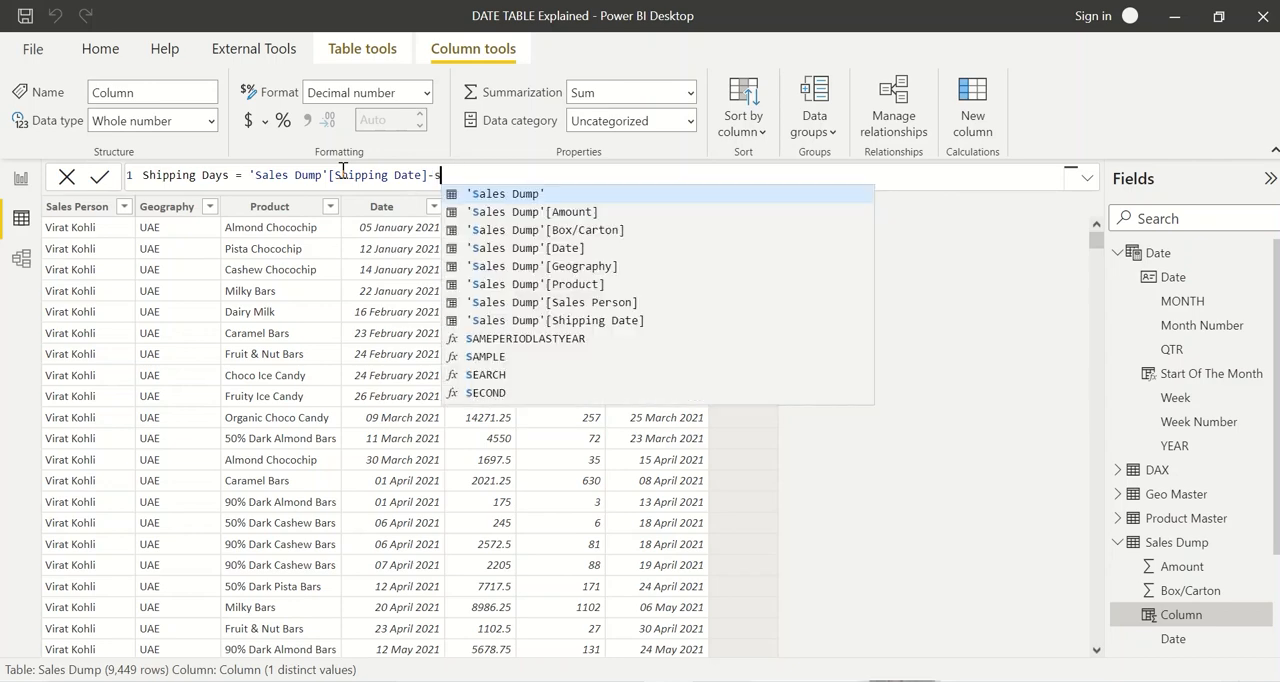
key(Down)
key(Down)
key(Tab)
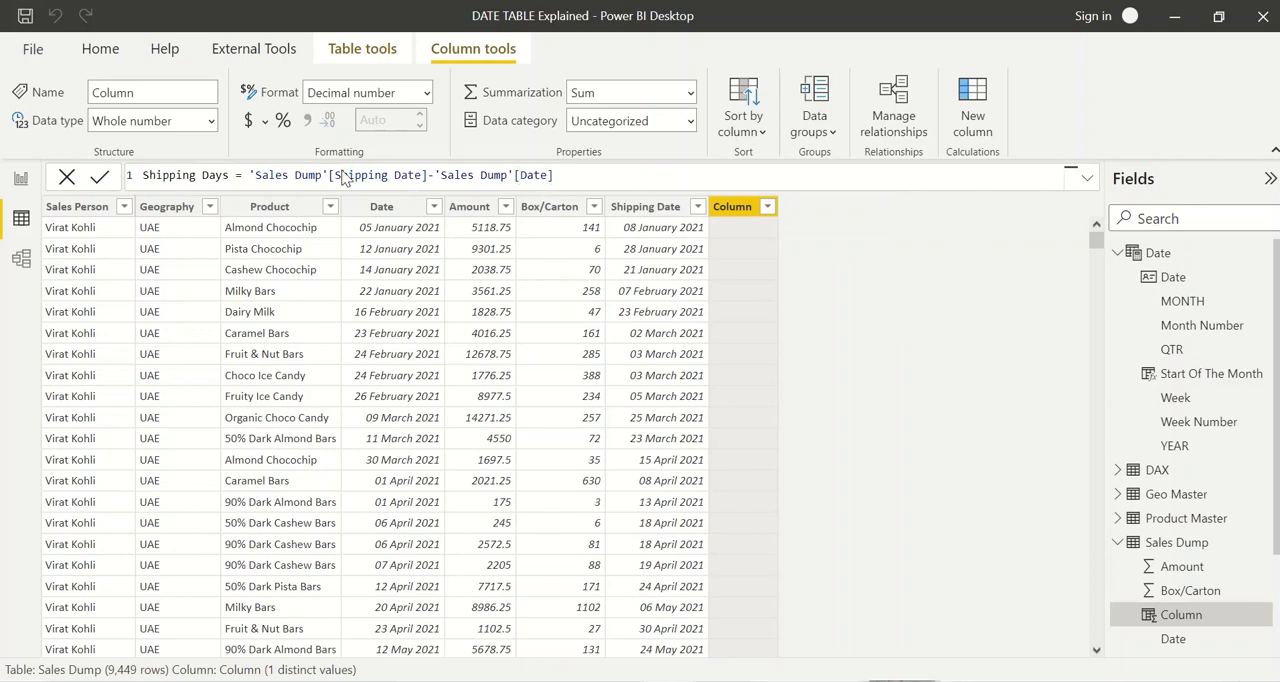
key(Return)
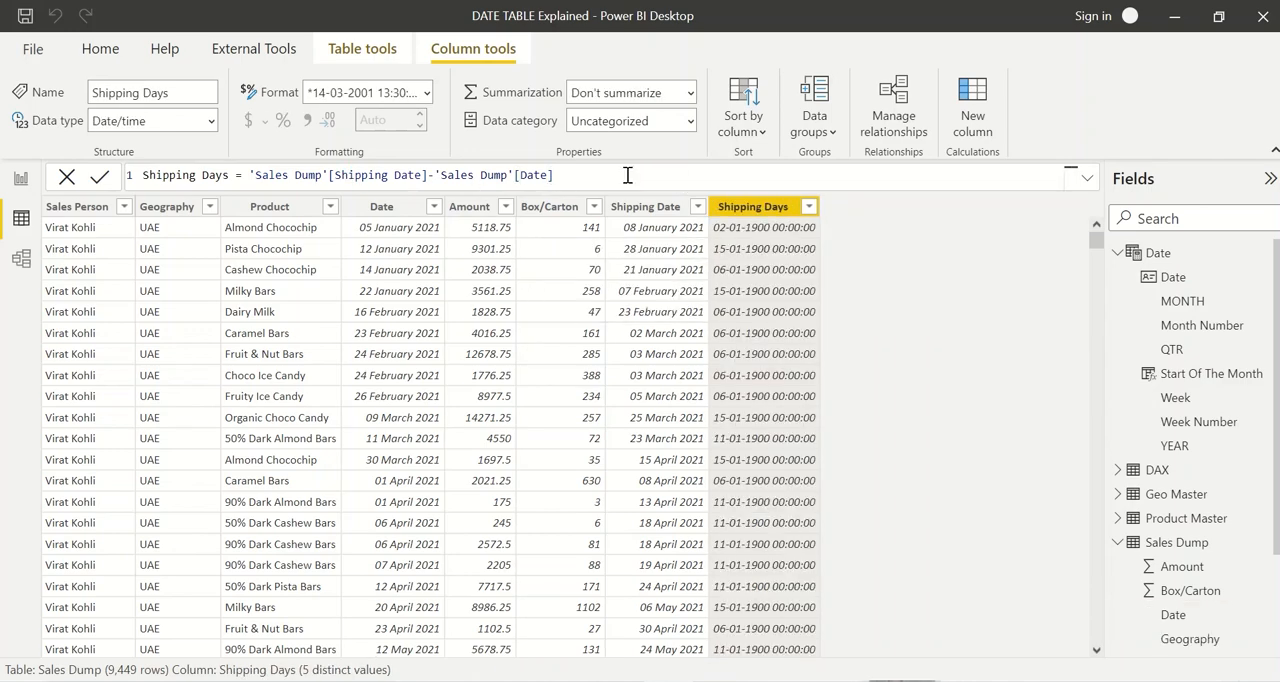
scroll(572, 178, up, 9)
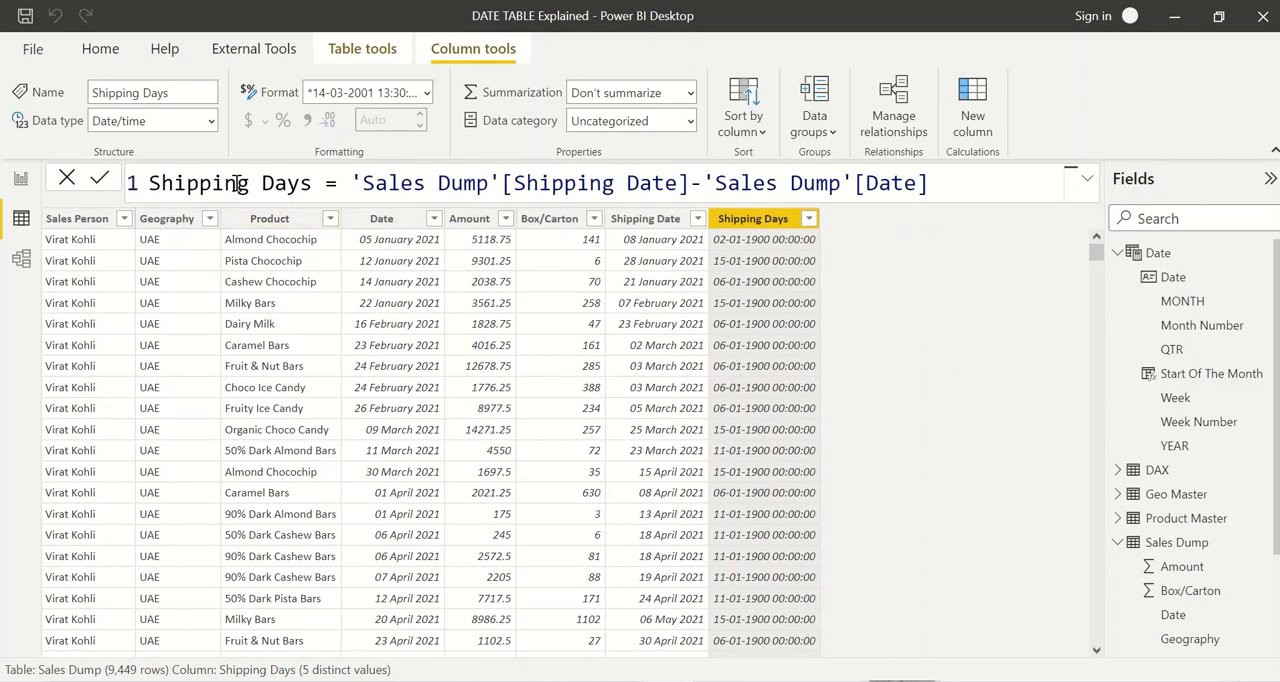
Step: Examine the Shipping Days formula and compare its results with the Date and Shipping Date columns in Sales Dump
double_click(172, 183)
drag(172, 183, 280, 183)
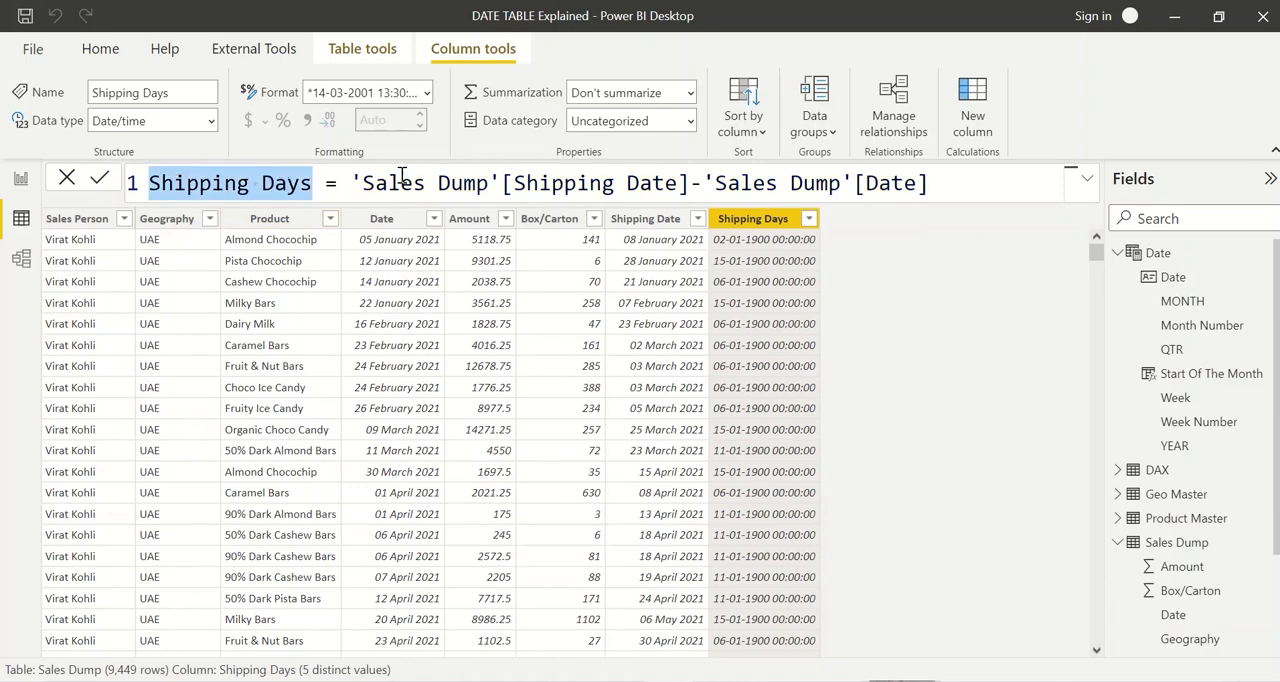
drag(386, 183, 840, 183)
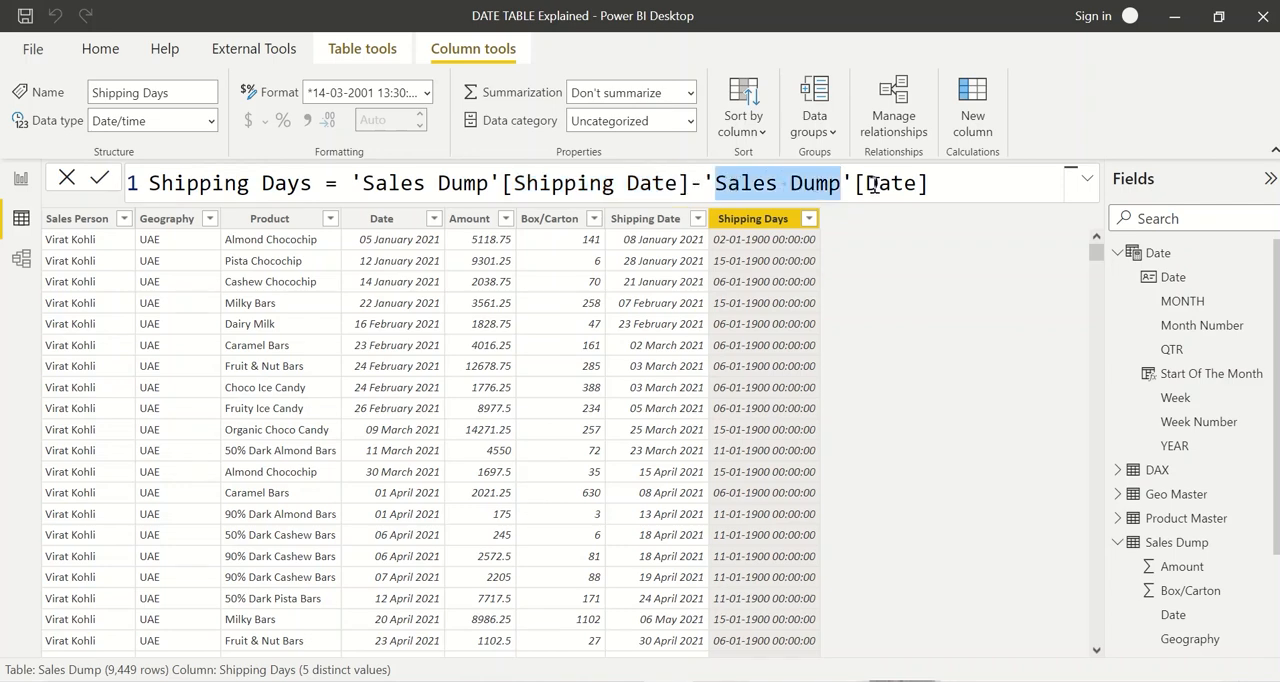
triple_click(873, 183)
click(873, 183)
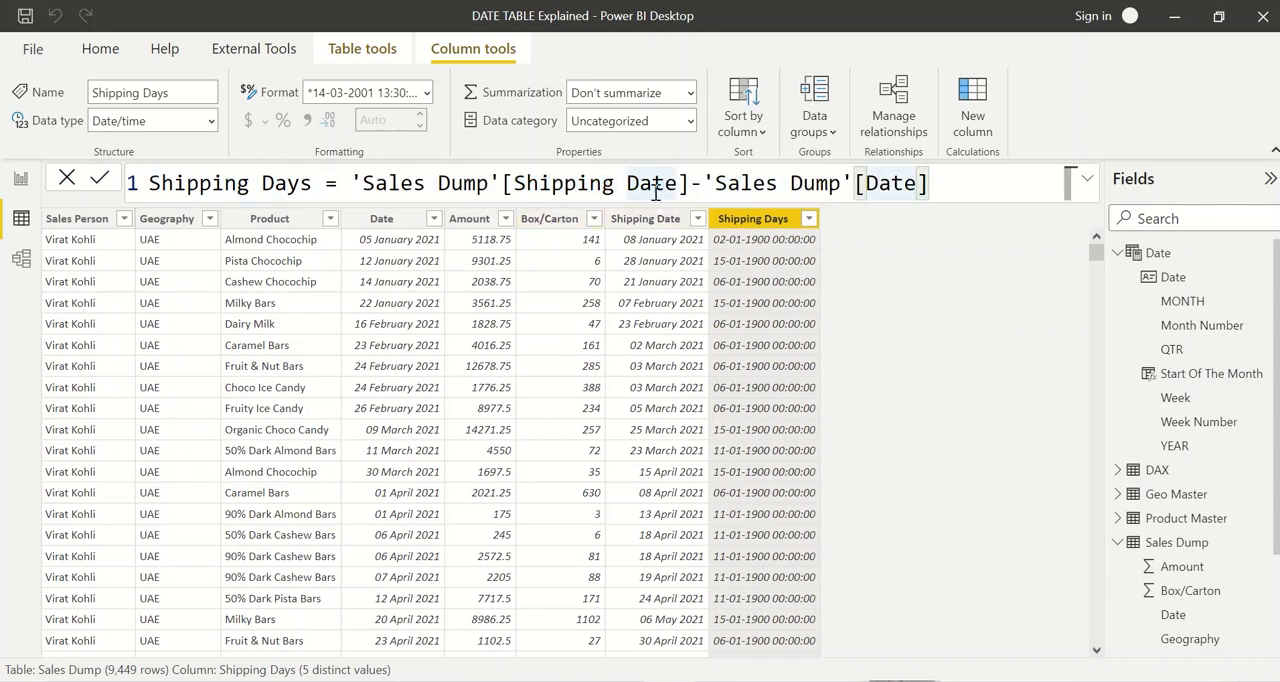
click(633, 220)
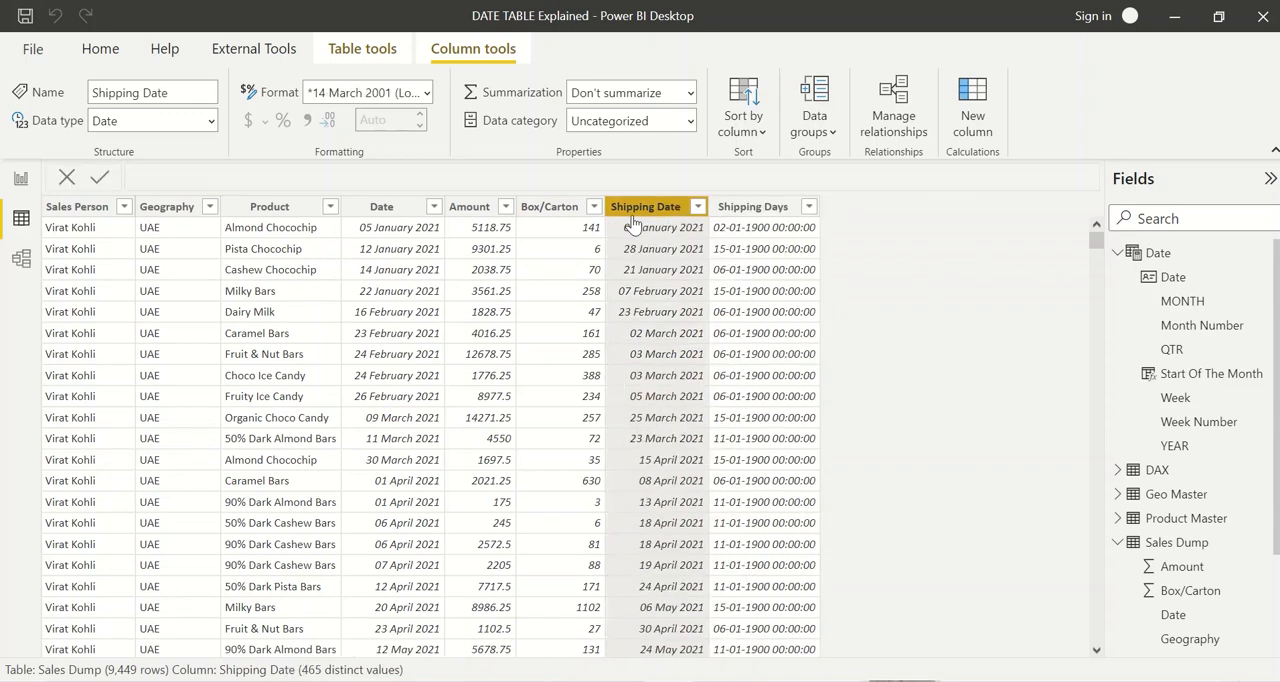
click(382, 210)
click(772, 208)
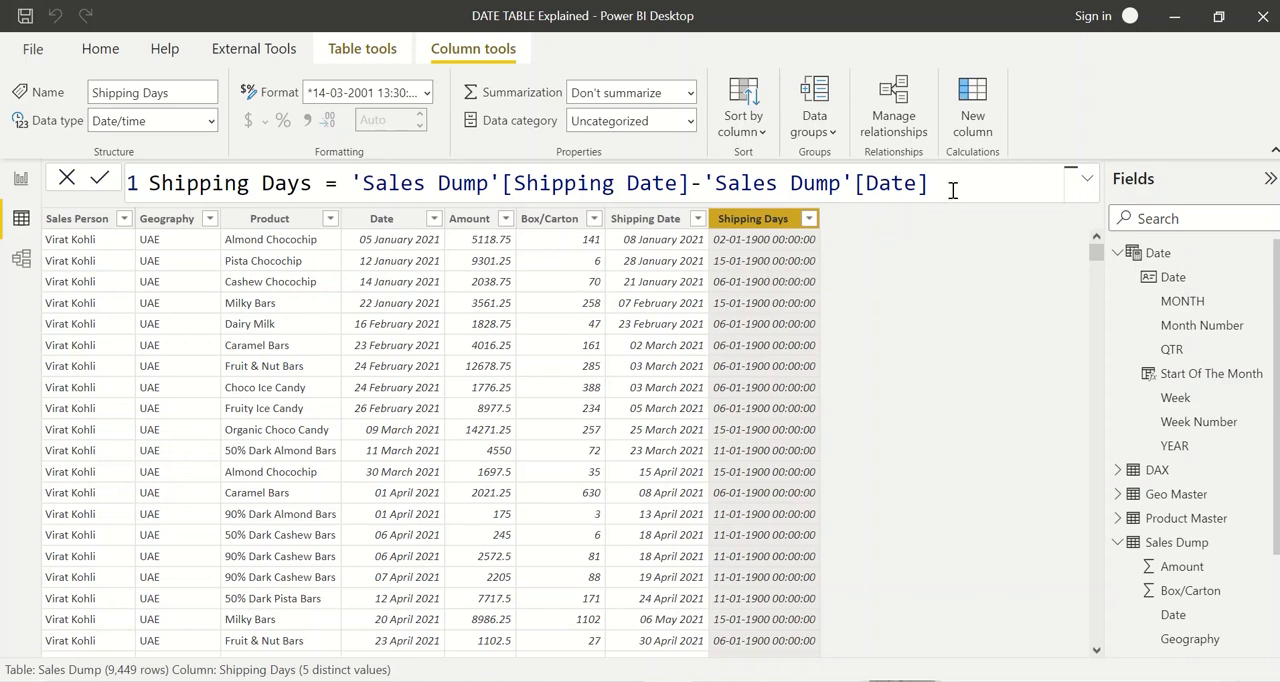
drag(950, 188, 352, 190)
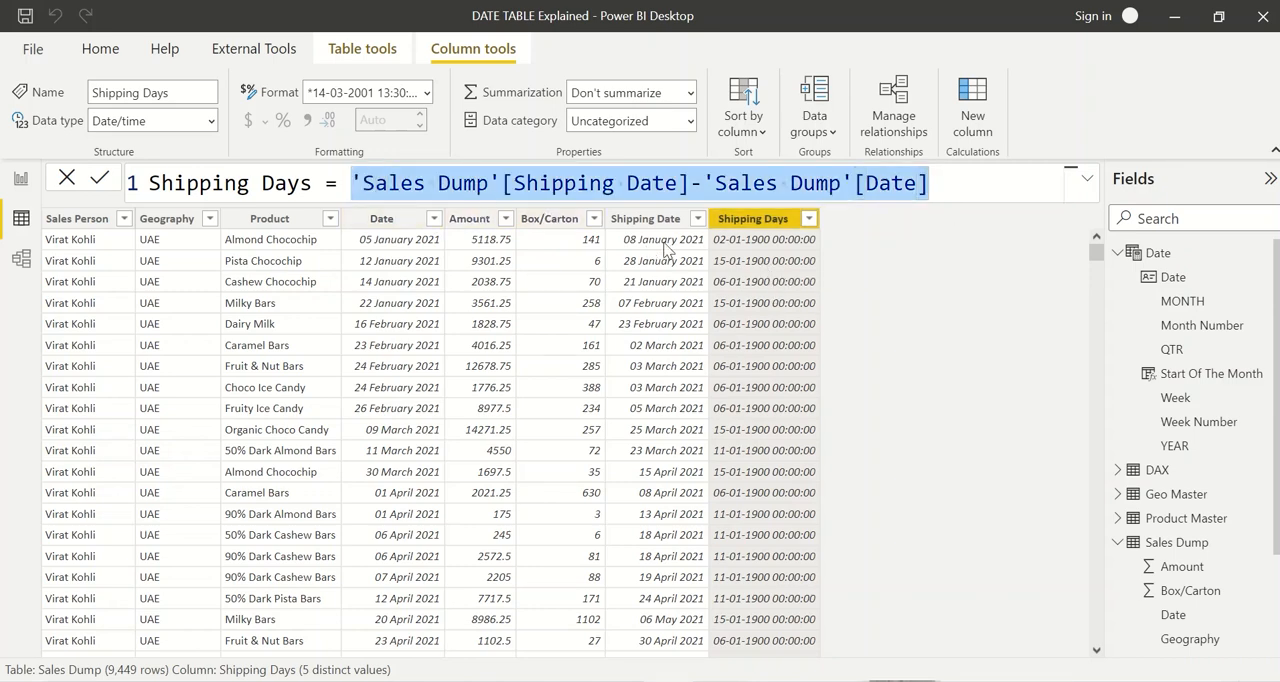
click(737, 246)
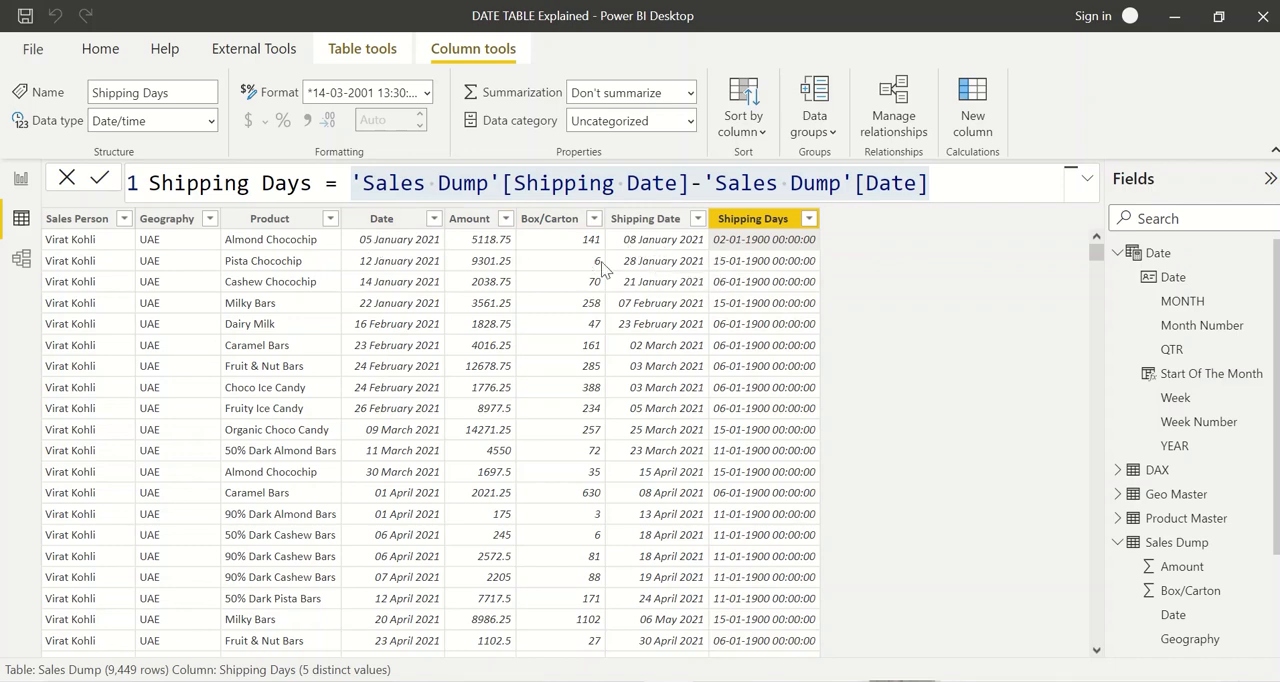
click(648, 265)
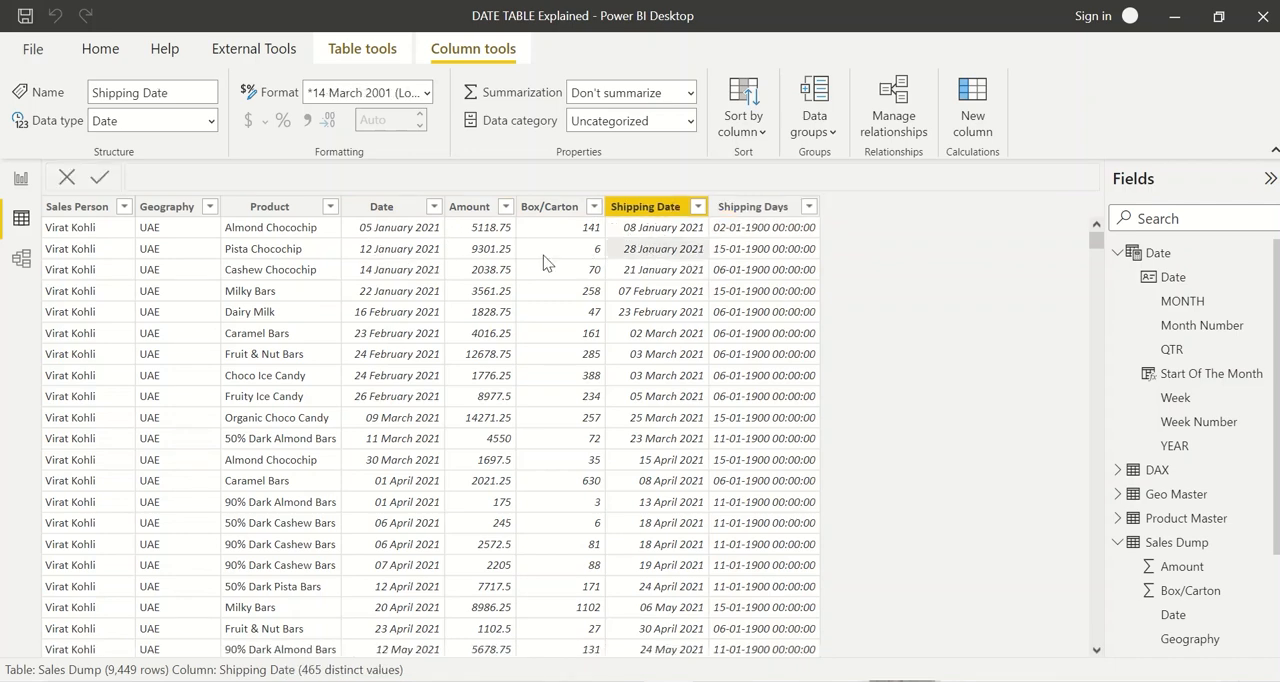
click(742, 252)
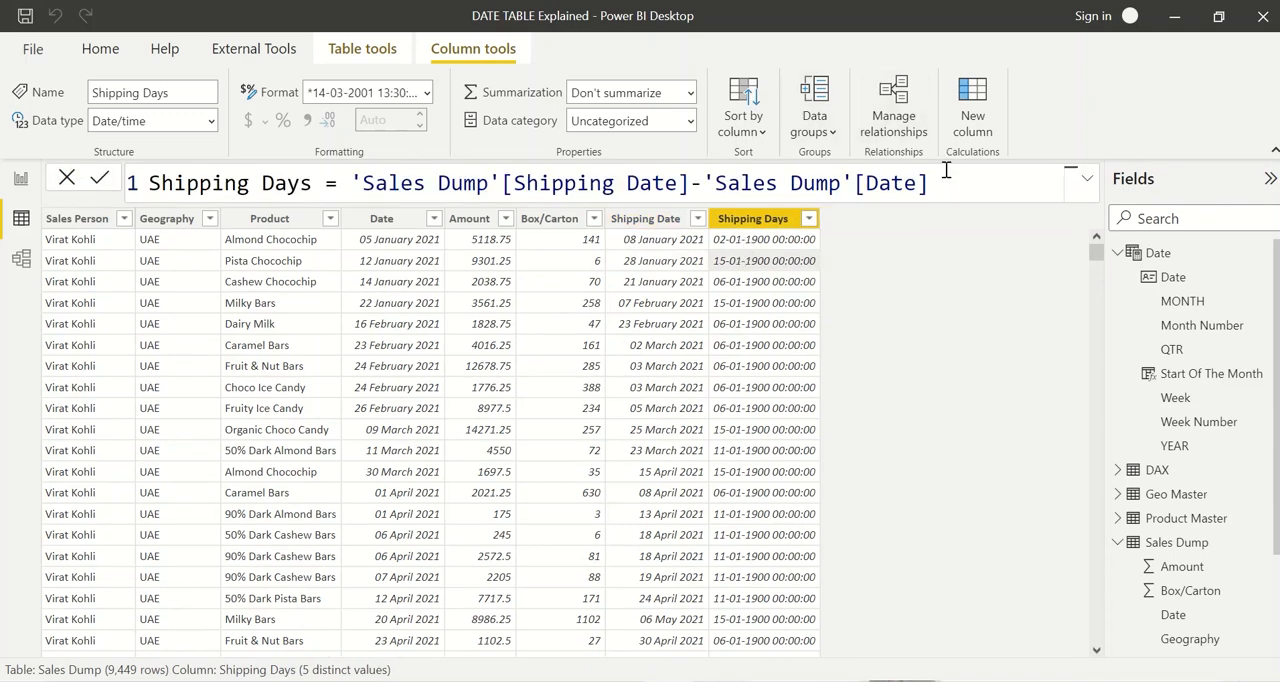
Step: Replace the Shipping Days expression with a DATEDIFF function that takes 'Sales Dump'[Date] as its first date
drag(938, 183, 352, 183)
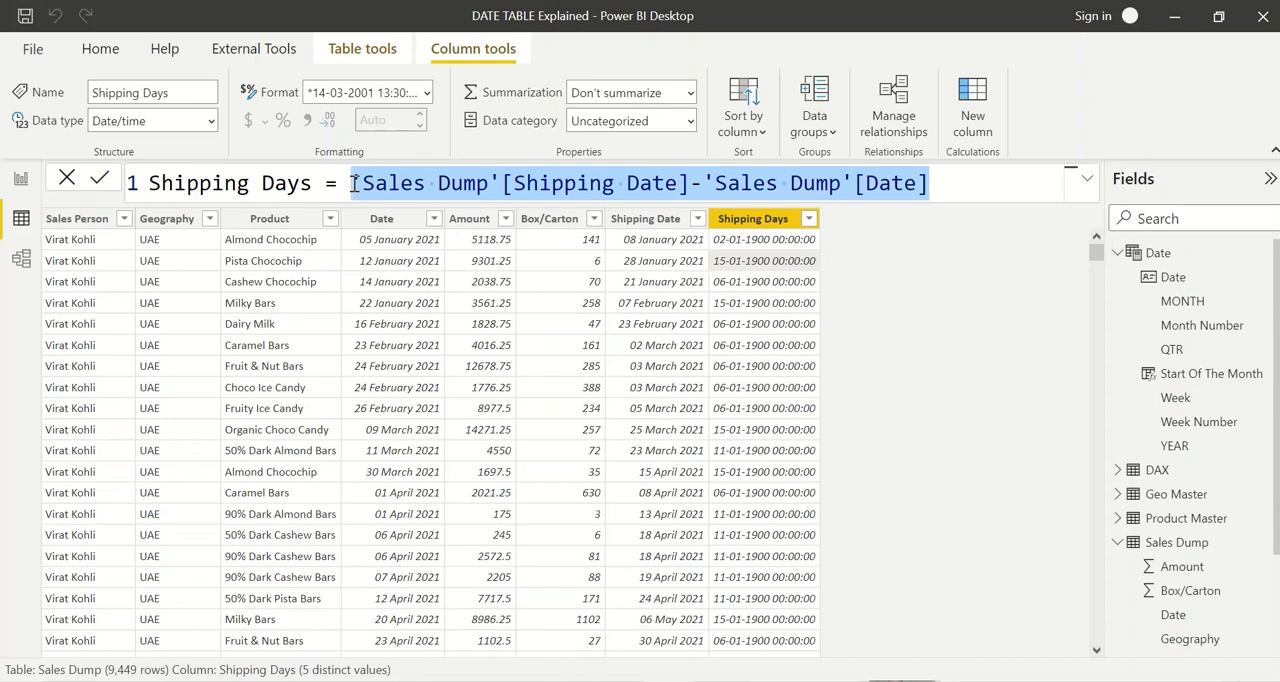
text(datedif)
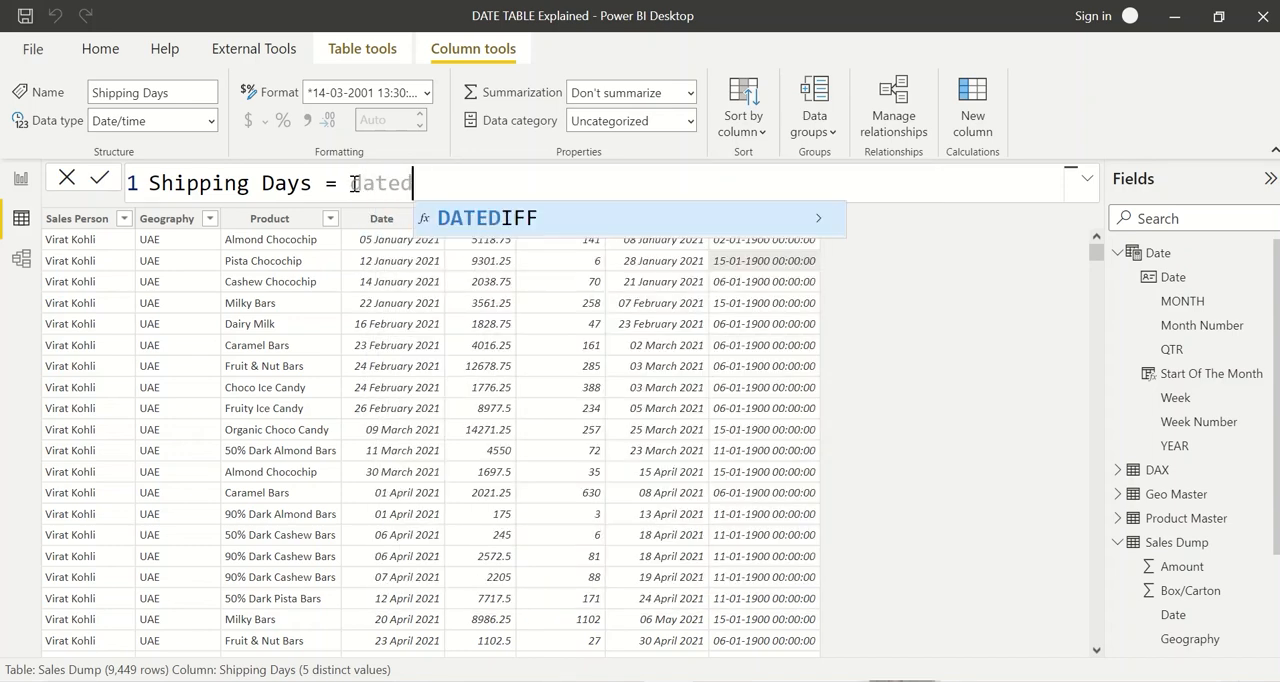
key(BackSpace)
key(BackSpace)
key(Tab)
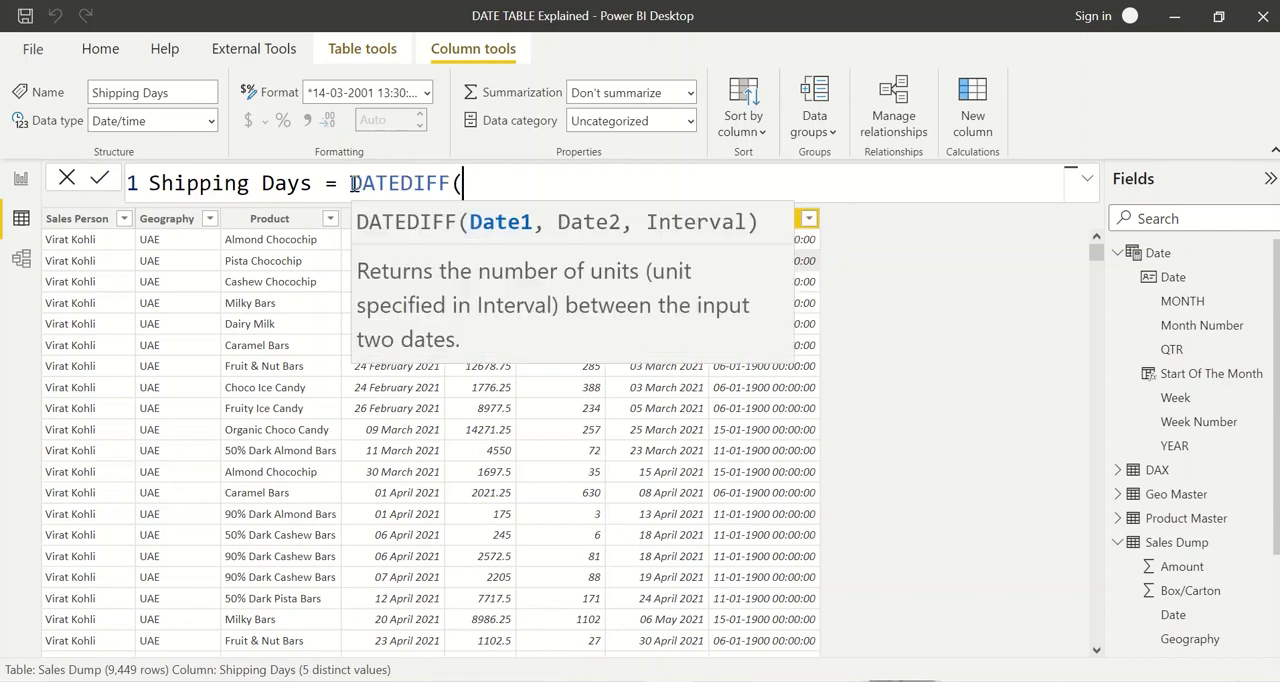
text(sales)
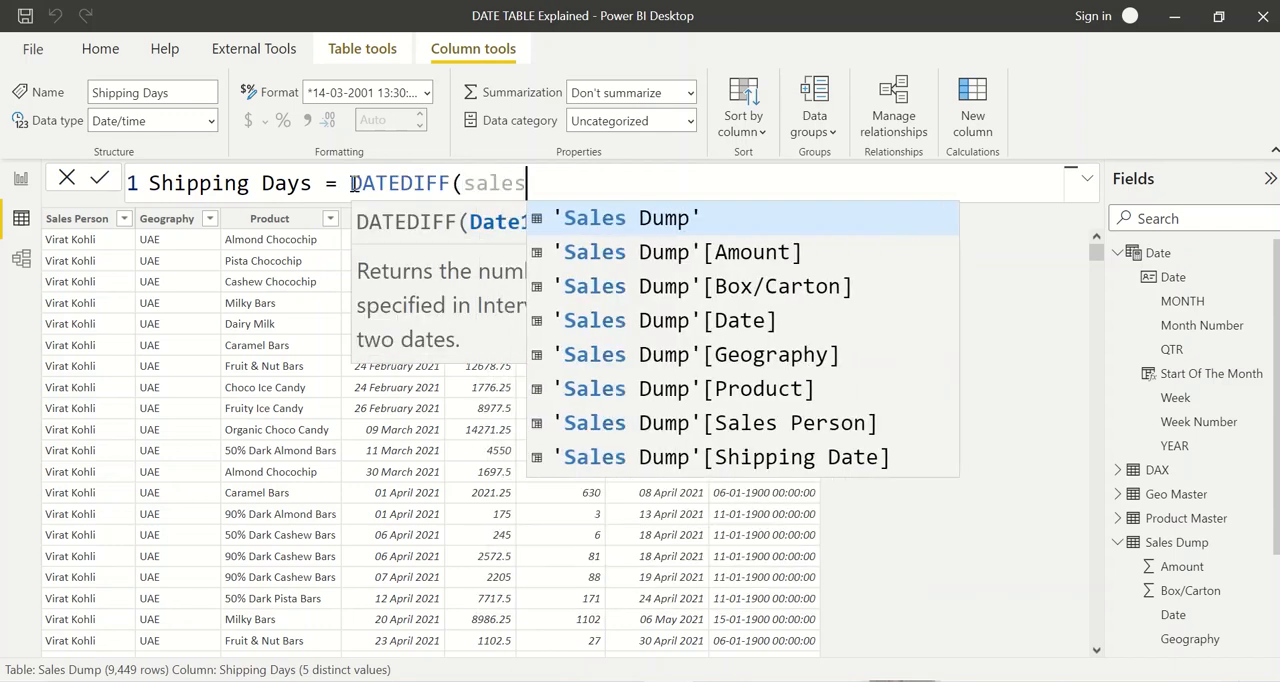
key(Down)
key(Down)
key(Down)
key(Tab)
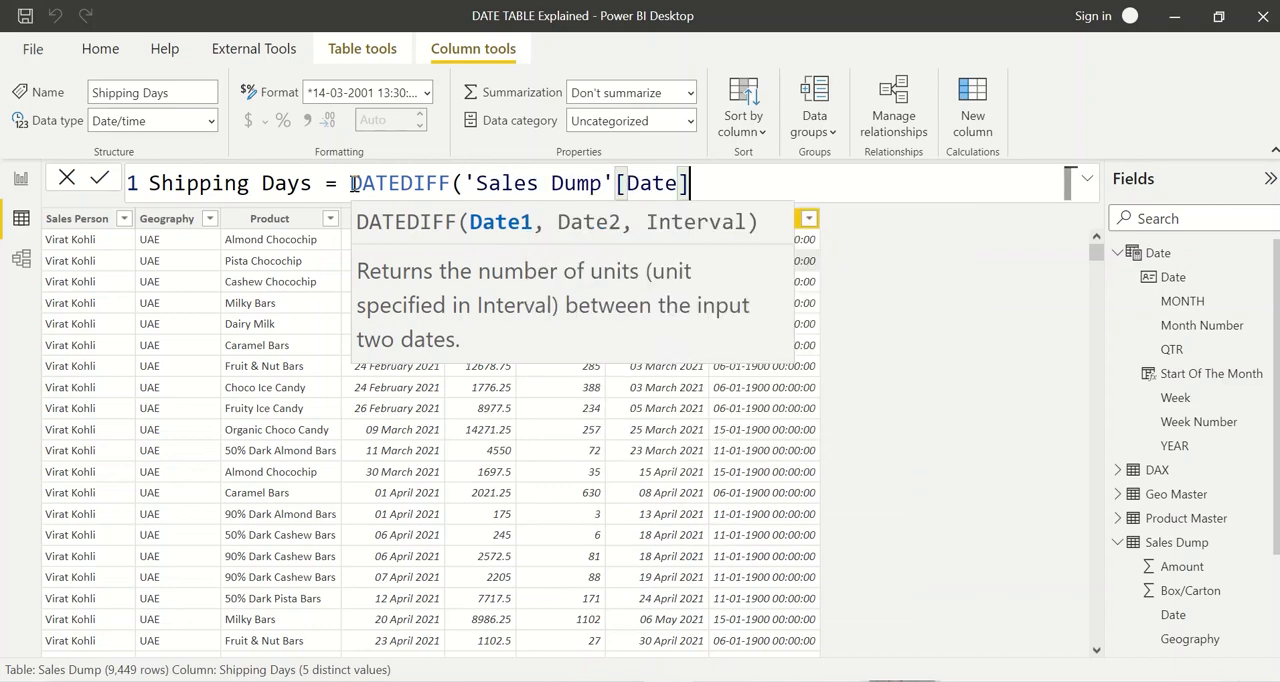
Step: Complete the DATEDIFF formula with 'Sales Dump'[Shipping Date] as the second date and DAY as the interval, and apply it
text(,)
text(sale)
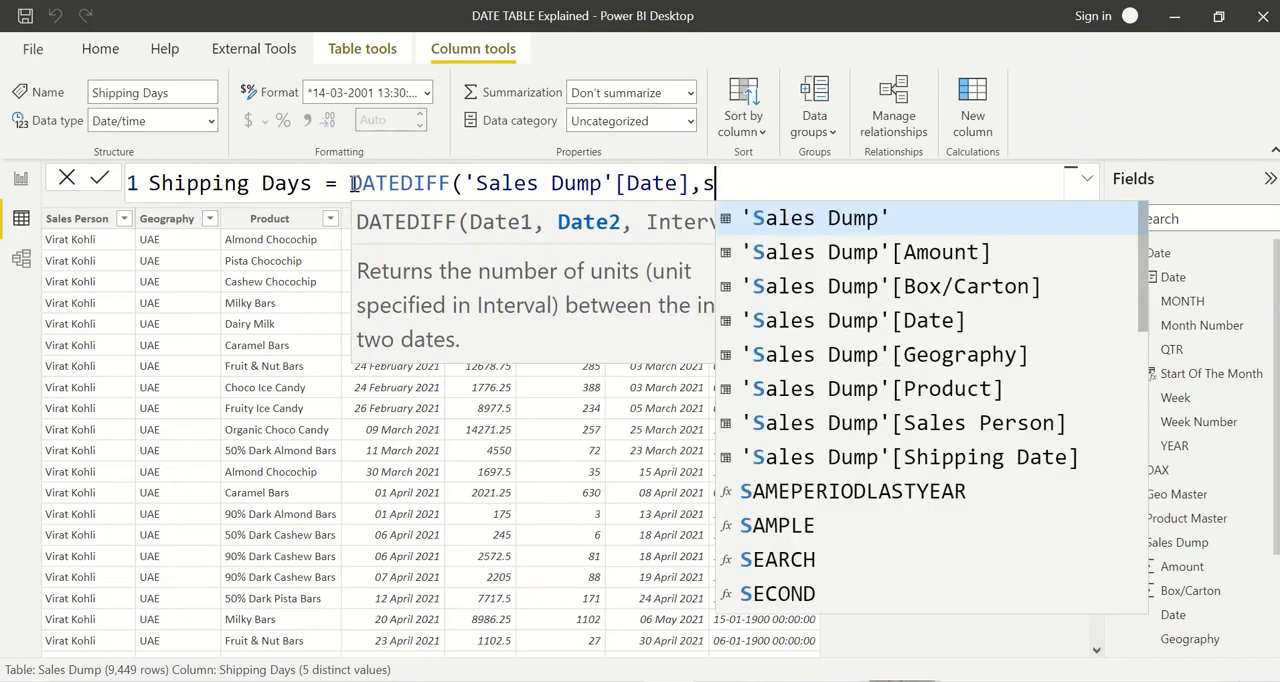
key(Down)
key(Down)
key(Down)
key(Down)
key(Down)
key(Down)
key(Down)
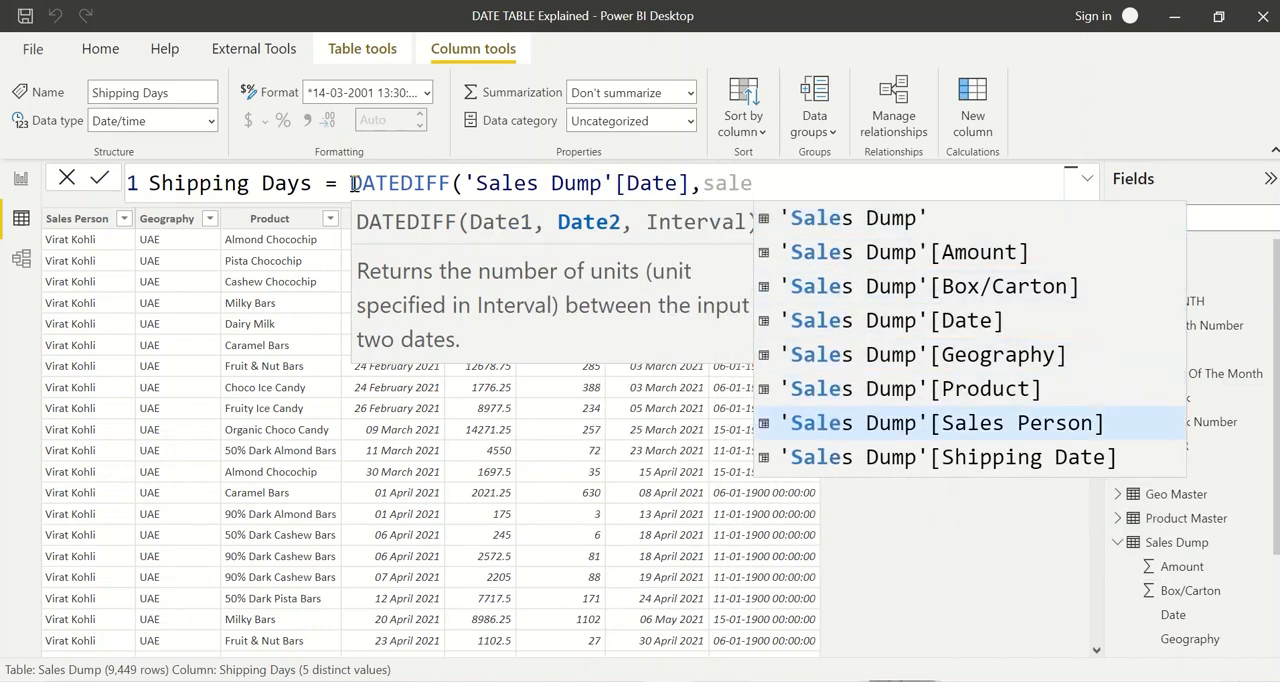
key(Tab)
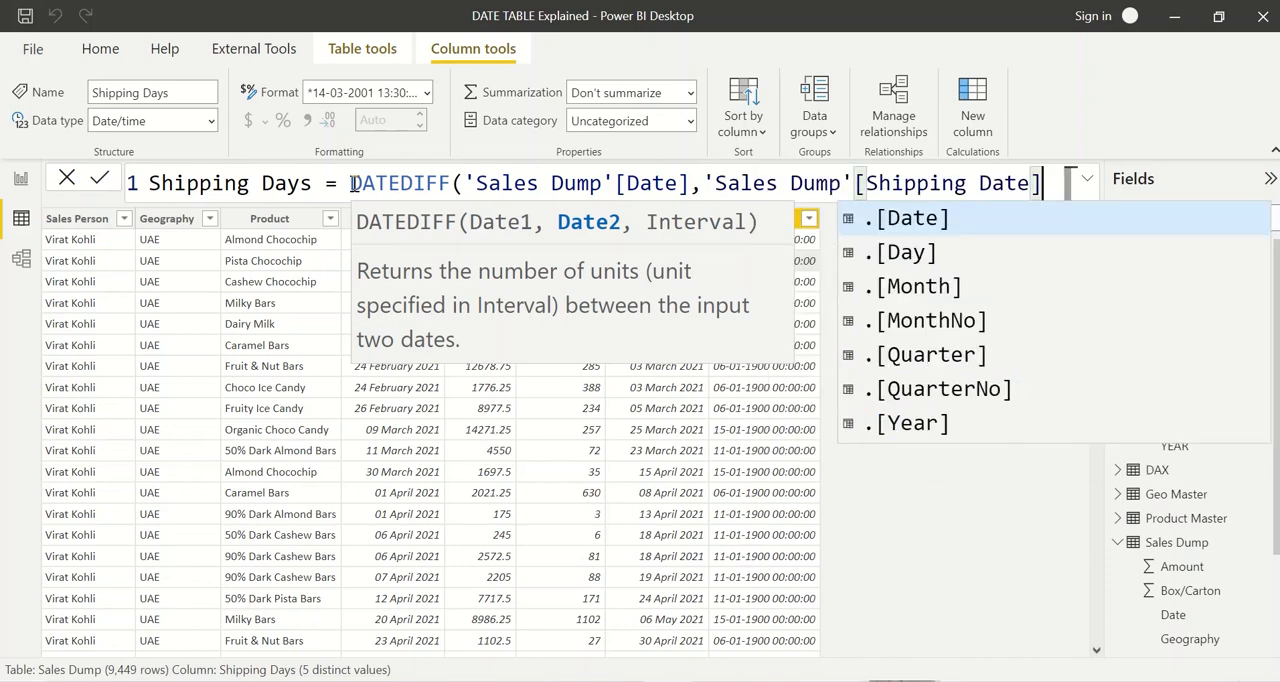
text(,)
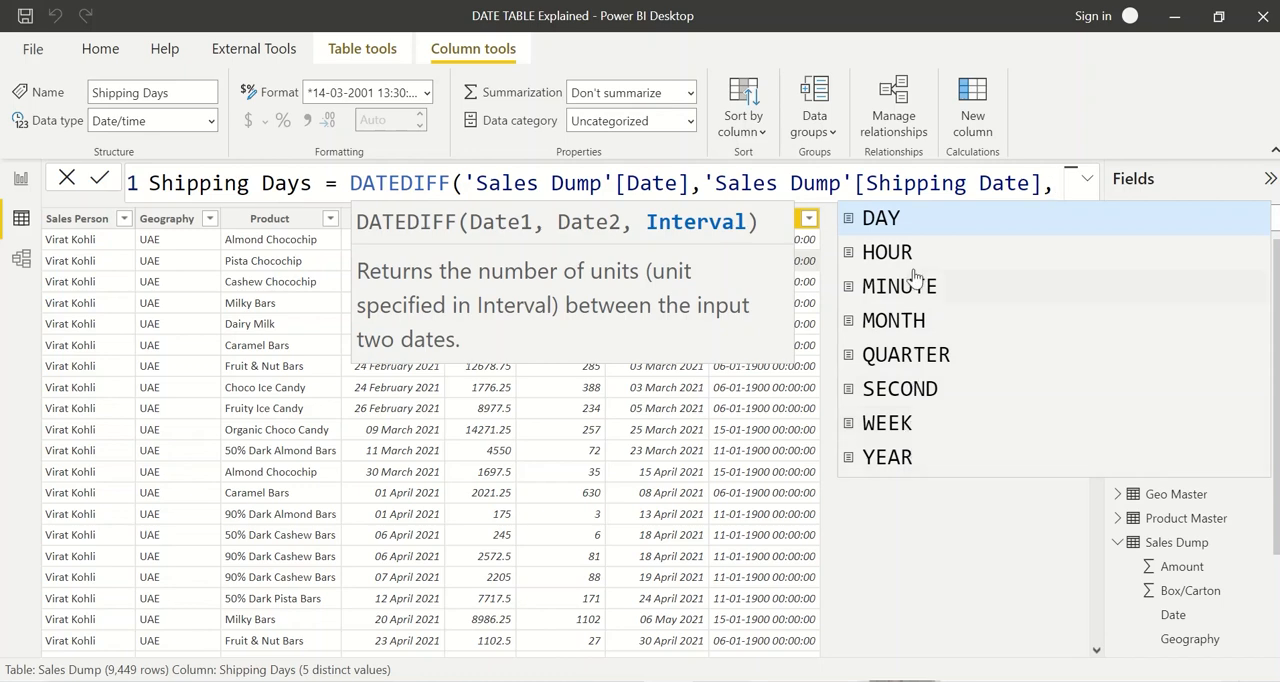
click(900, 224)
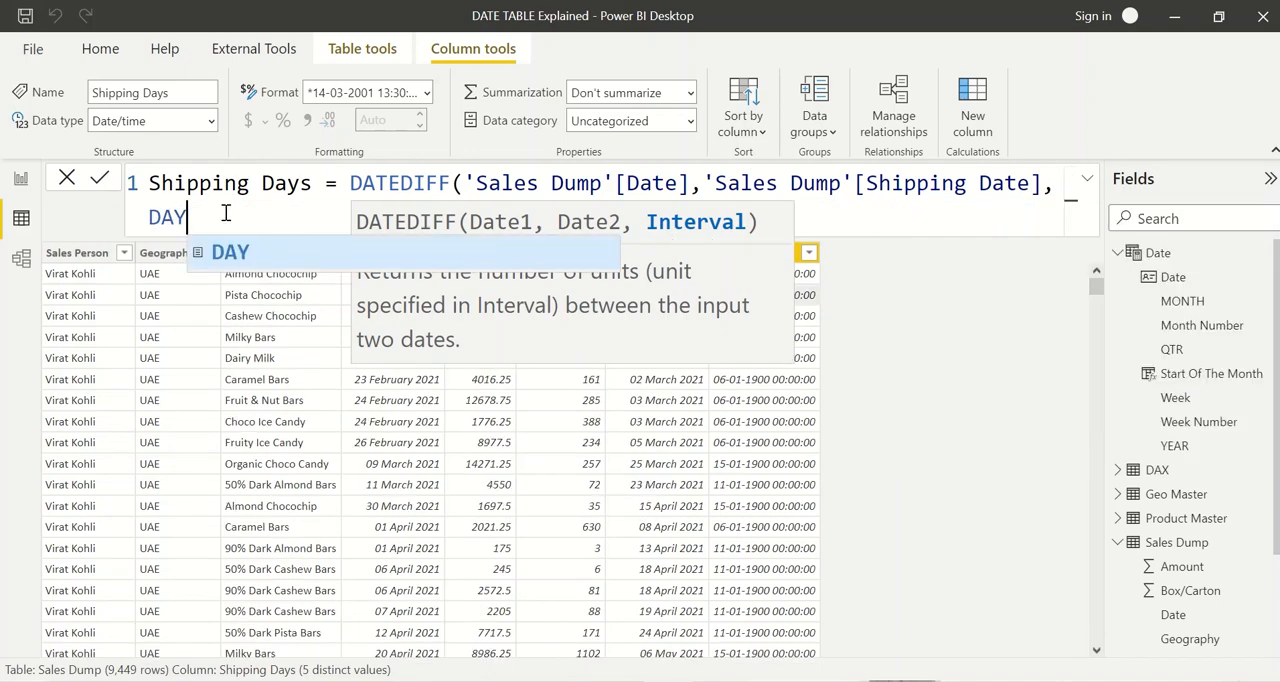
text())
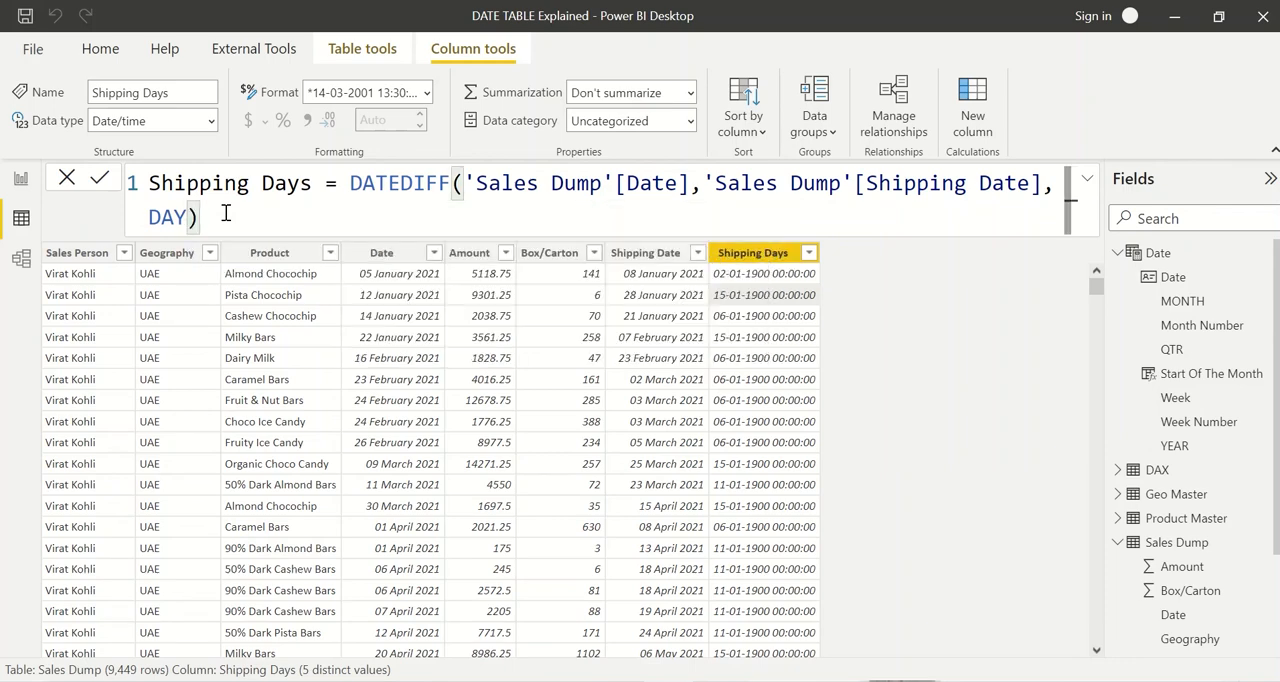
key(Return)
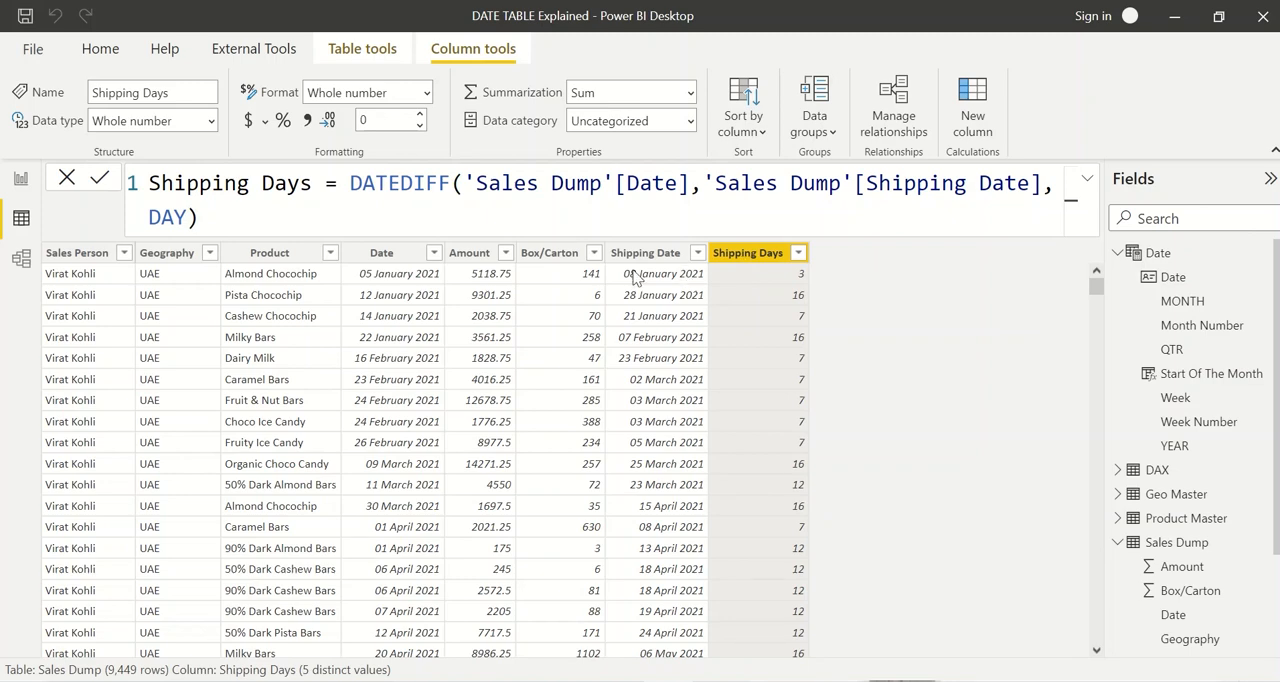
Step: Check the Shipping Days values and review each argument of the column's DATEDIFF formula
click(793, 272)
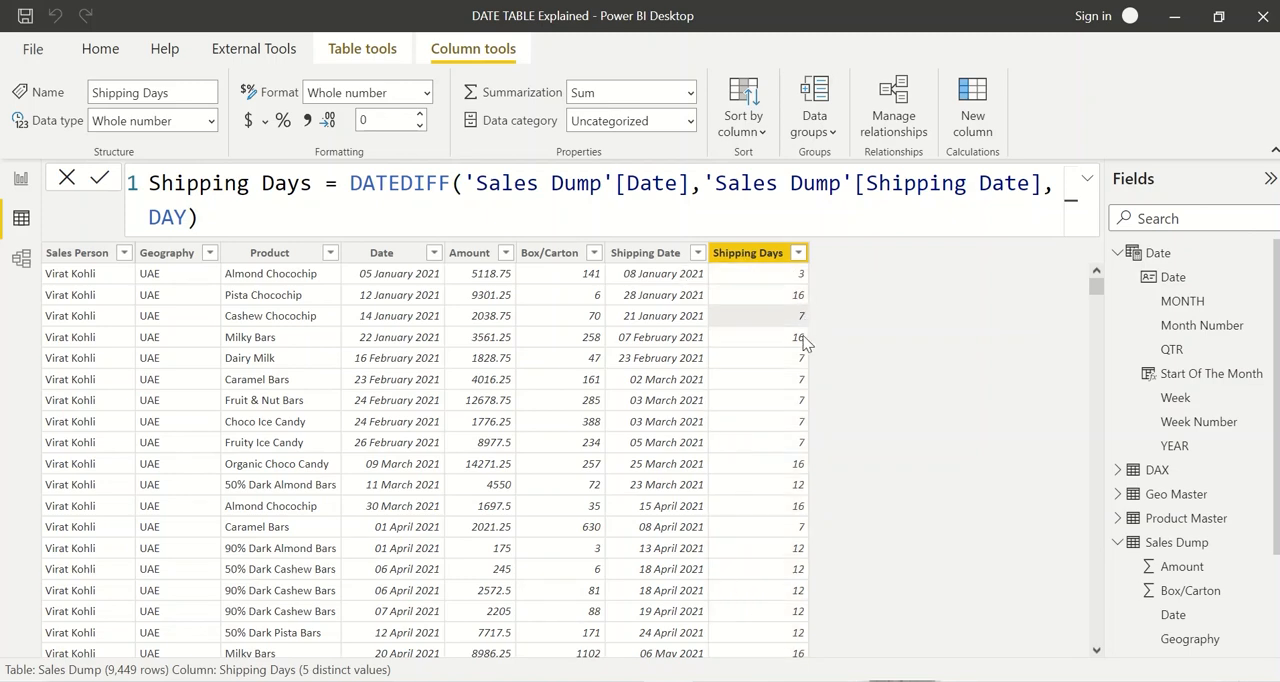
click(740, 260)
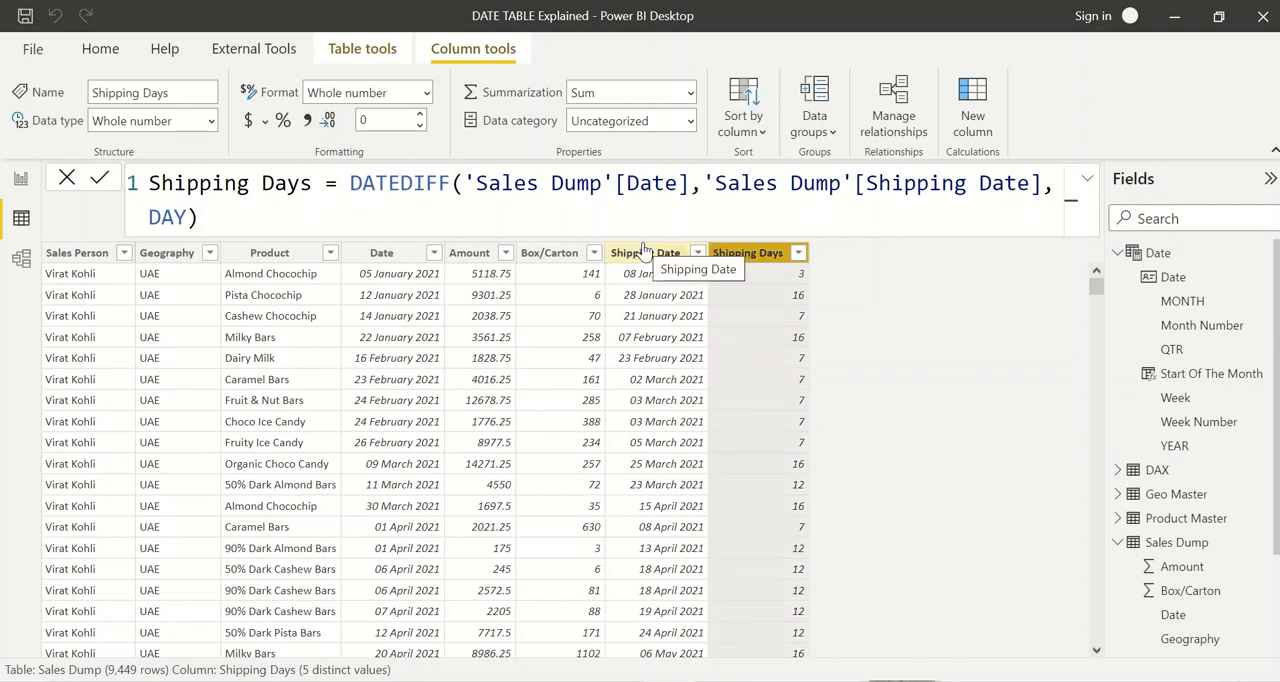
double_click(366, 183)
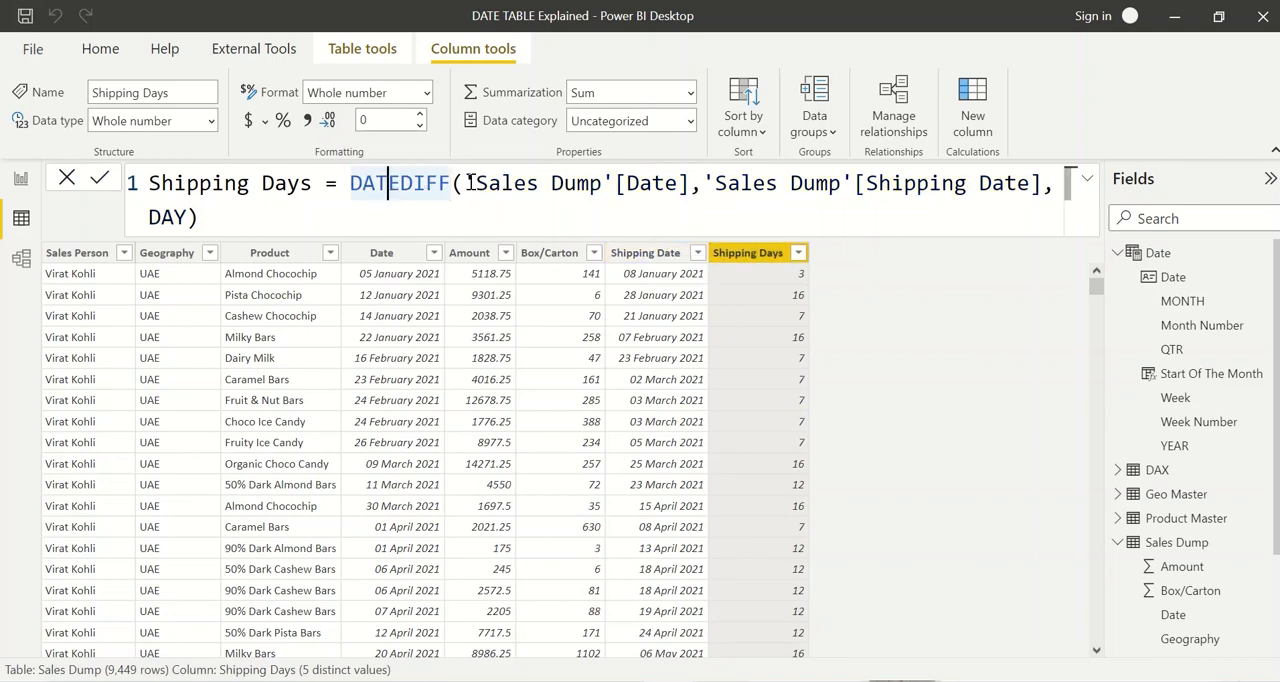
drag(453, 183, 1055, 183)
click(703, 183)
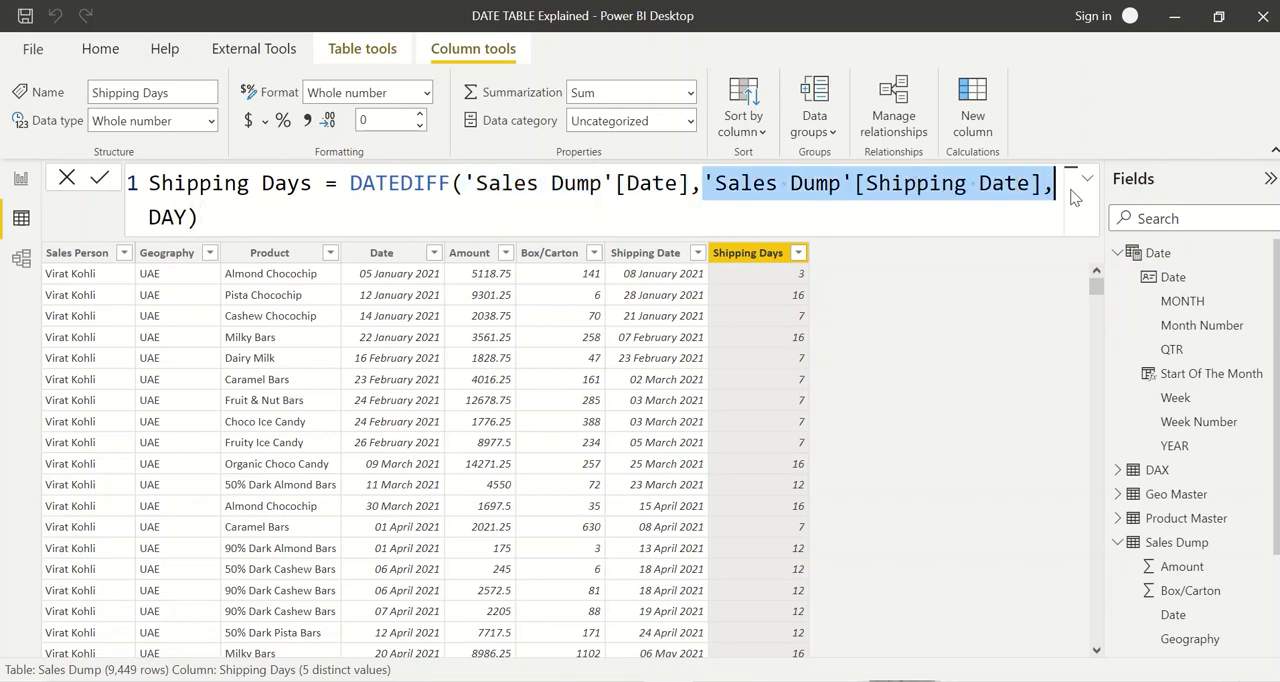
drag(190, 216, 149, 217)
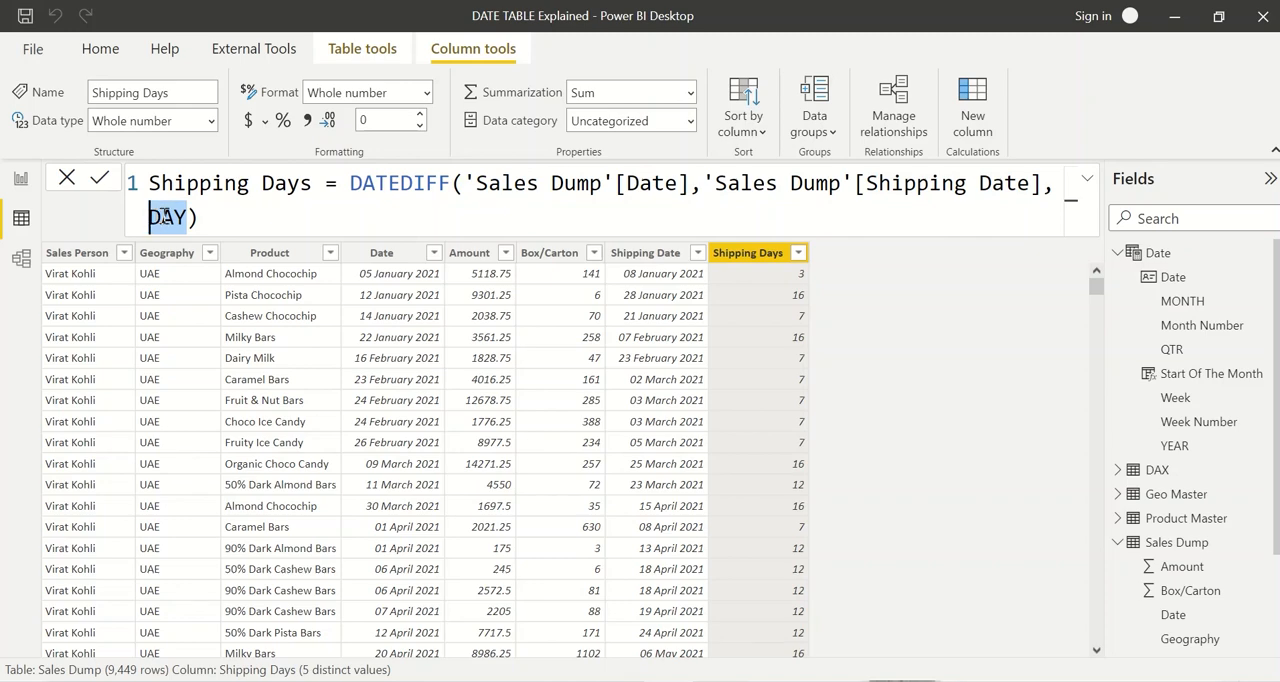
click(223, 217)
drag(223, 217, 152, 189)
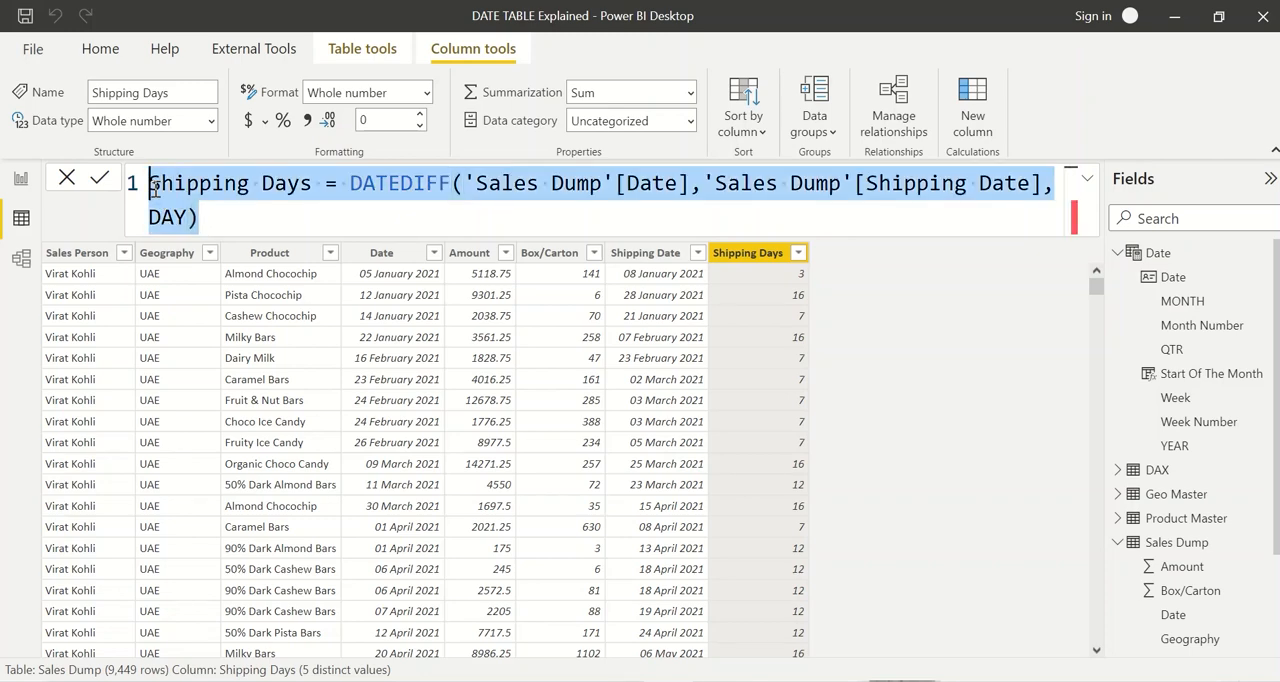
click(882, 343)
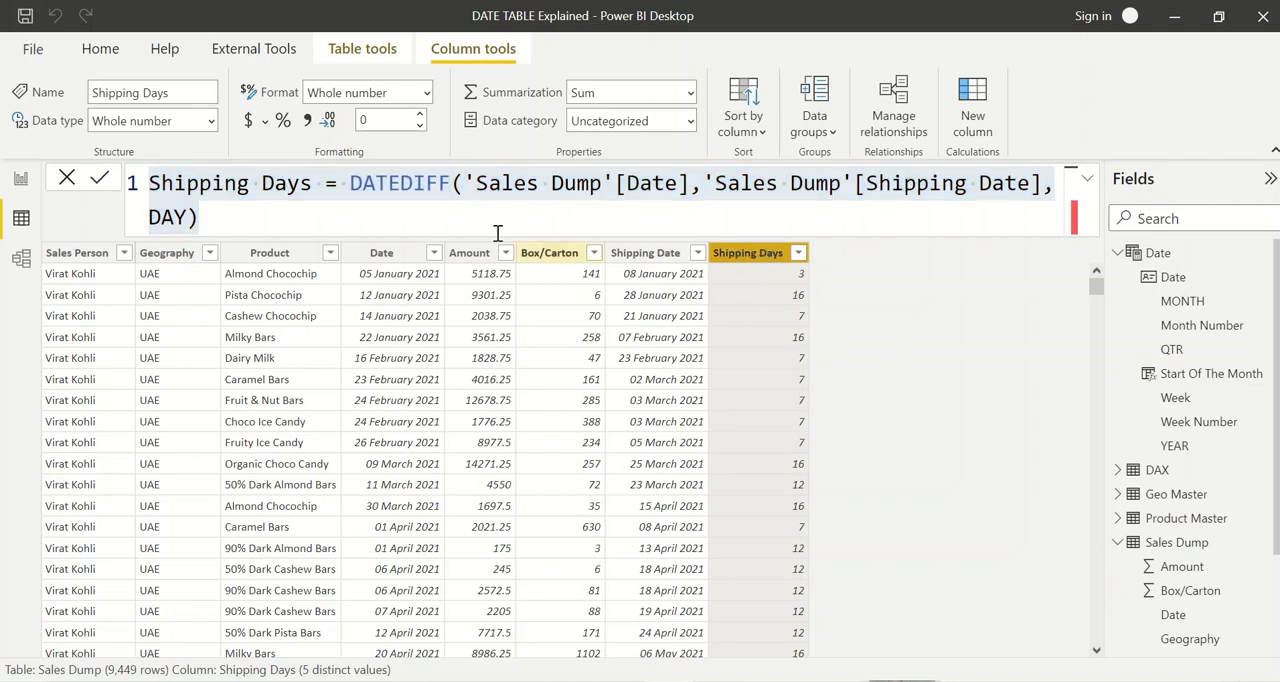
Step: Return from the table visual's focus mode to report Page 2 and place a new card visual beside the table
click(21, 180)
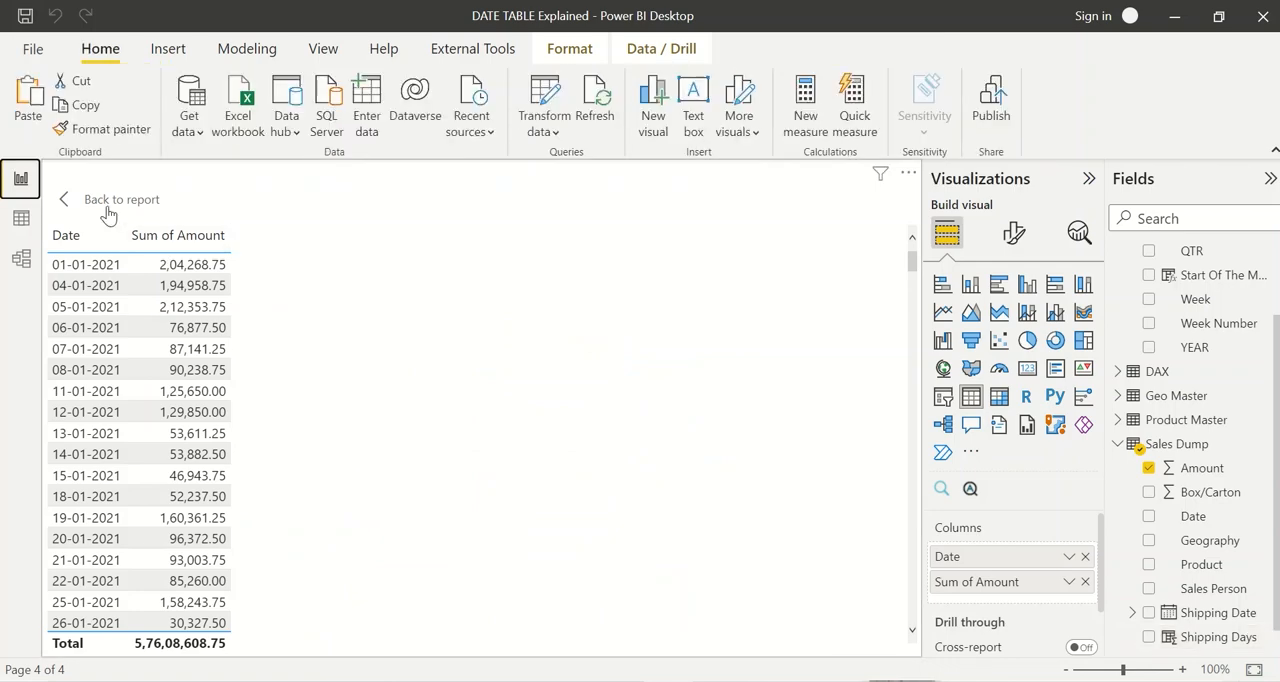
click(110, 203)
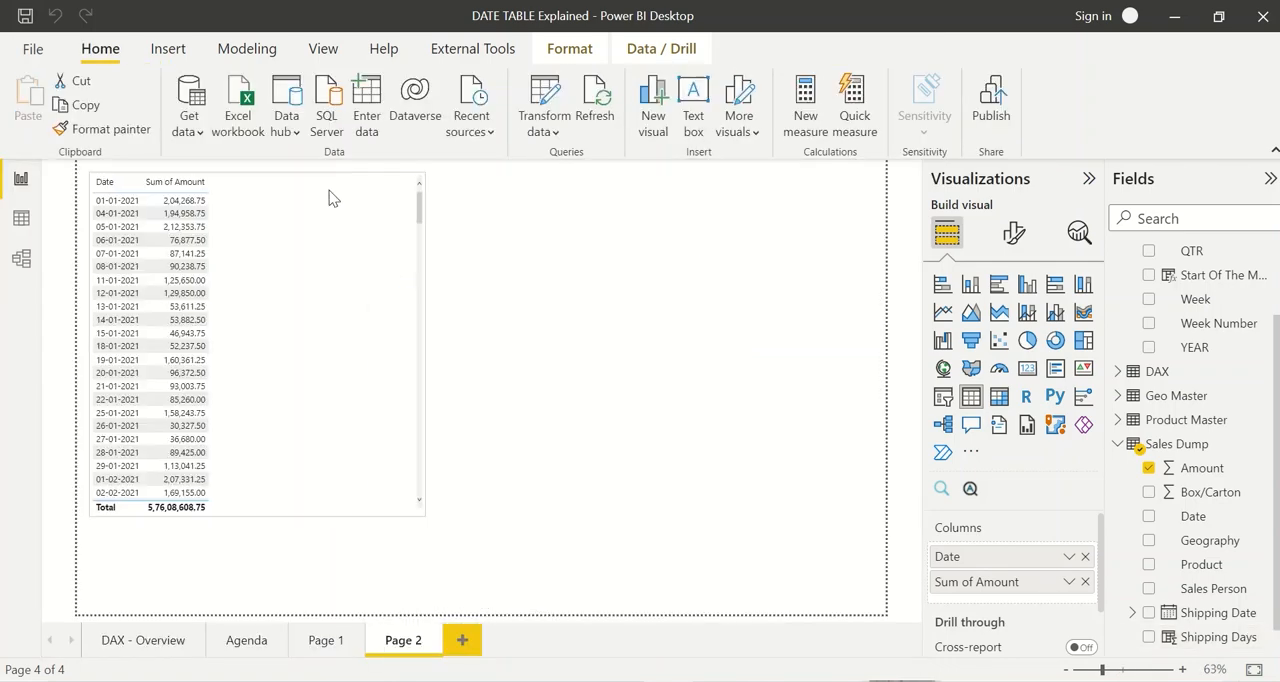
click(752, 341)
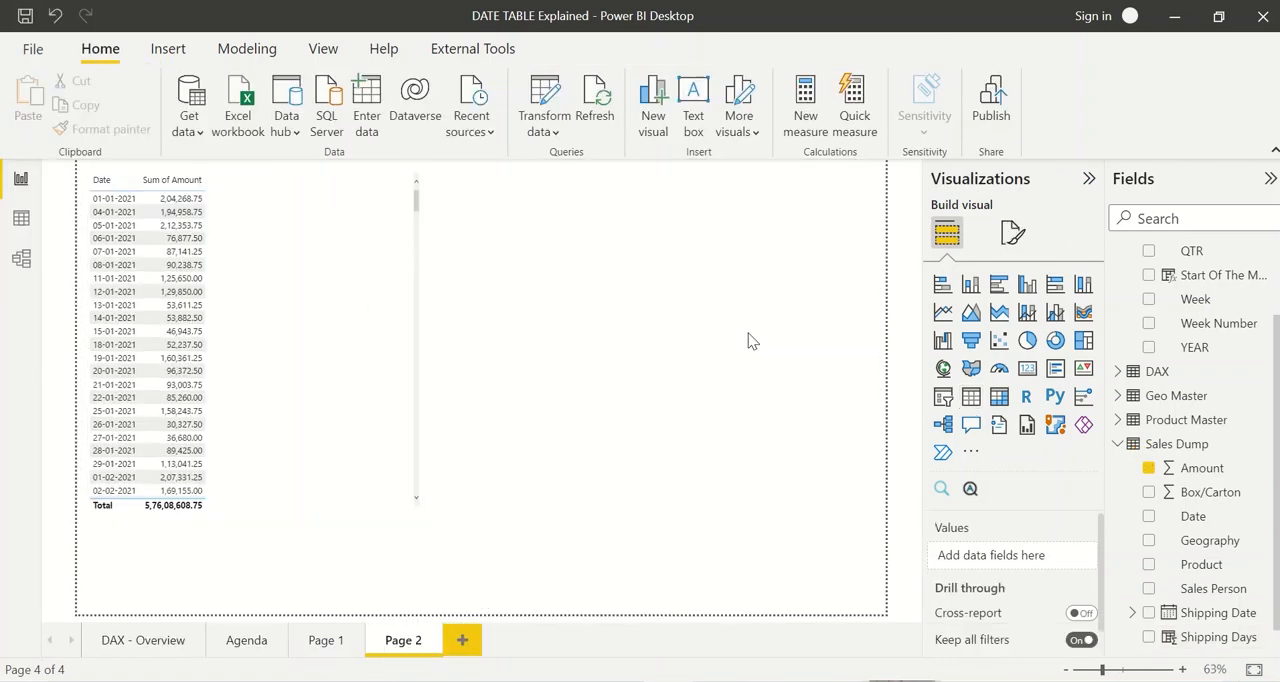
click(1027, 368)
drag(346, 551, 707, 372)
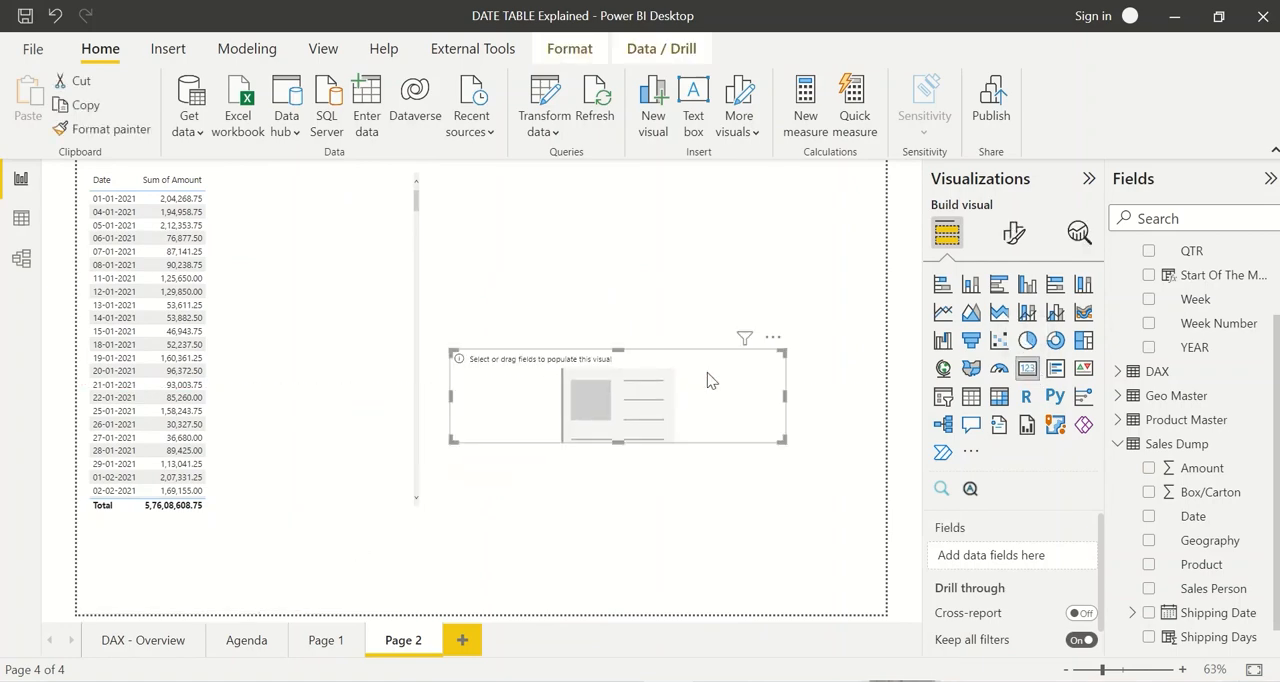
Step: Add the Shipping Days field from Sales Dump to the card and change its aggregation to Average
click(1202, 218)
text(shipping)
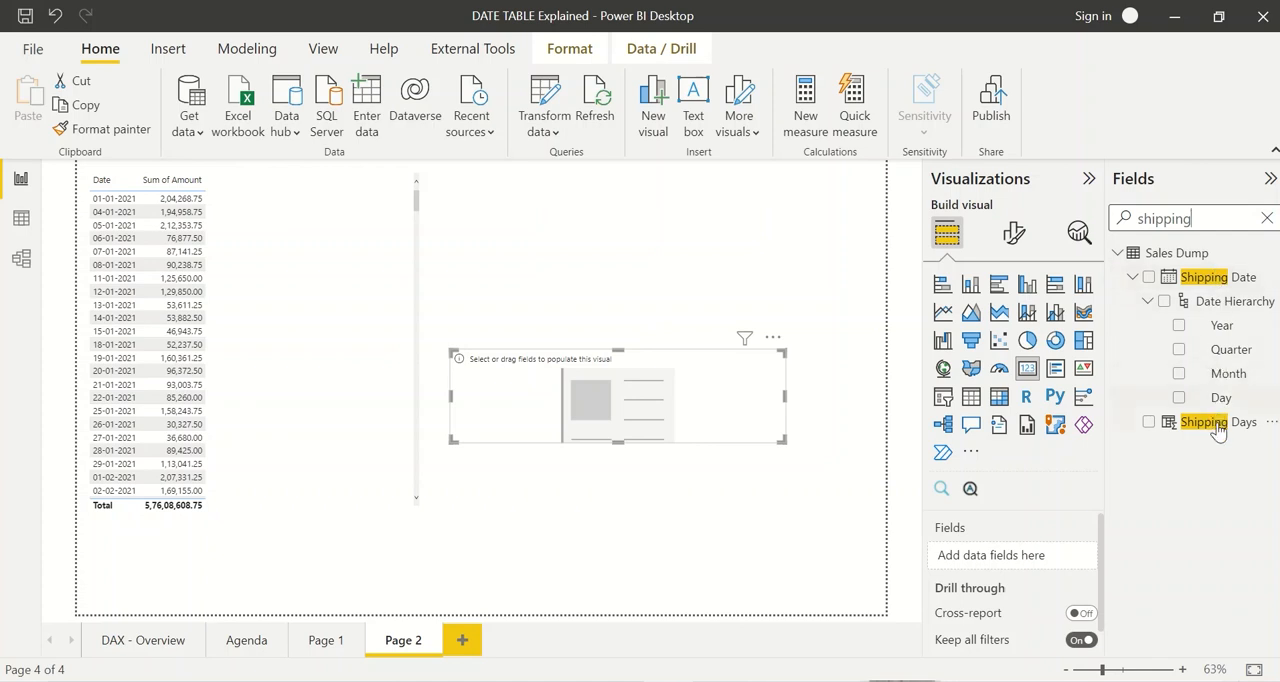
drag(1212, 428, 1025, 568)
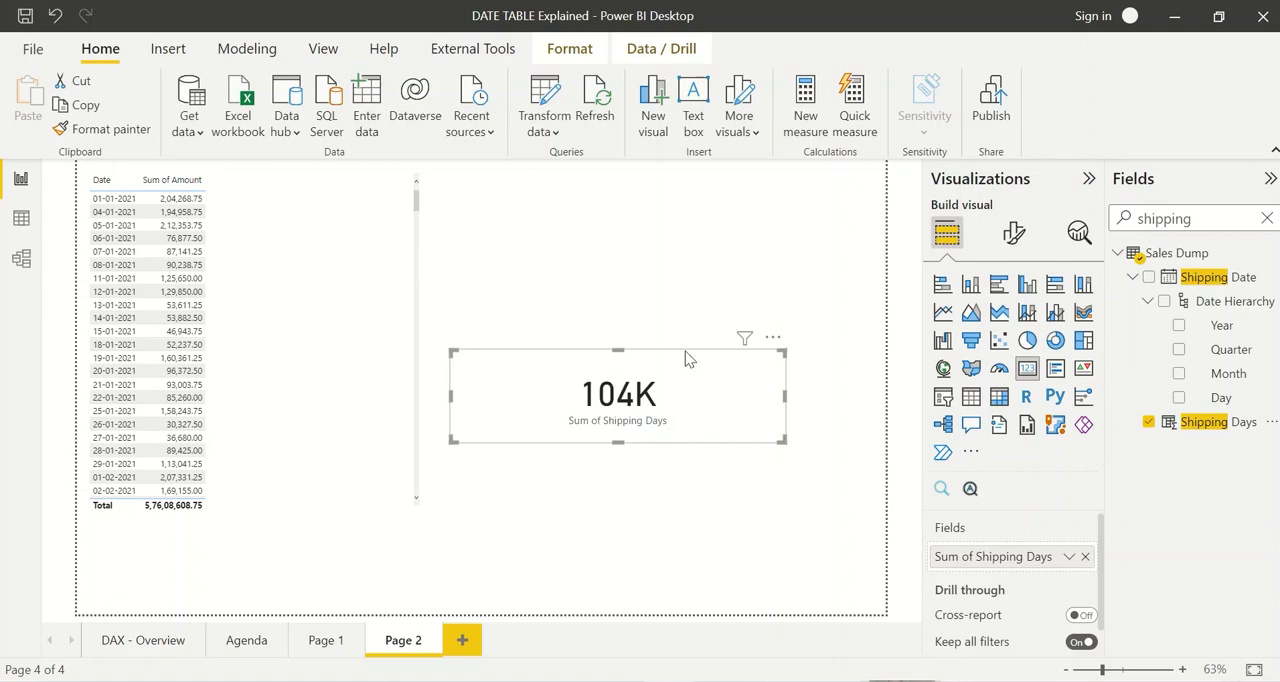
click(1069, 557)
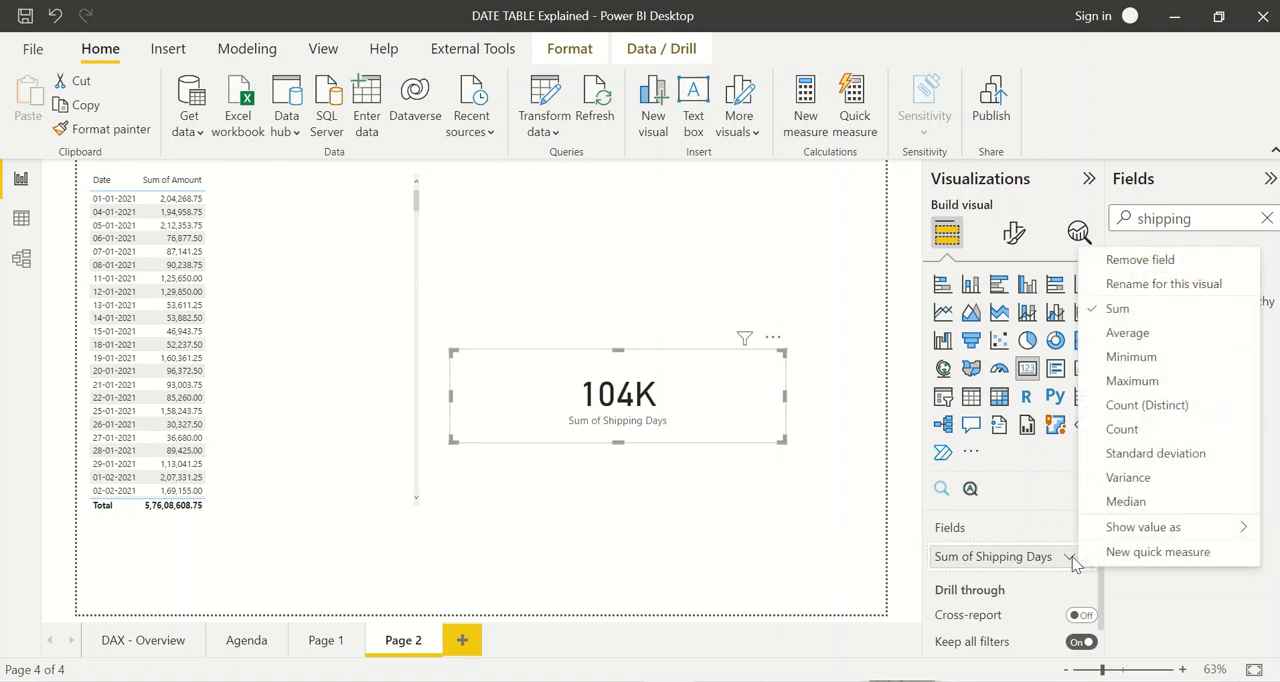
click(1128, 333)
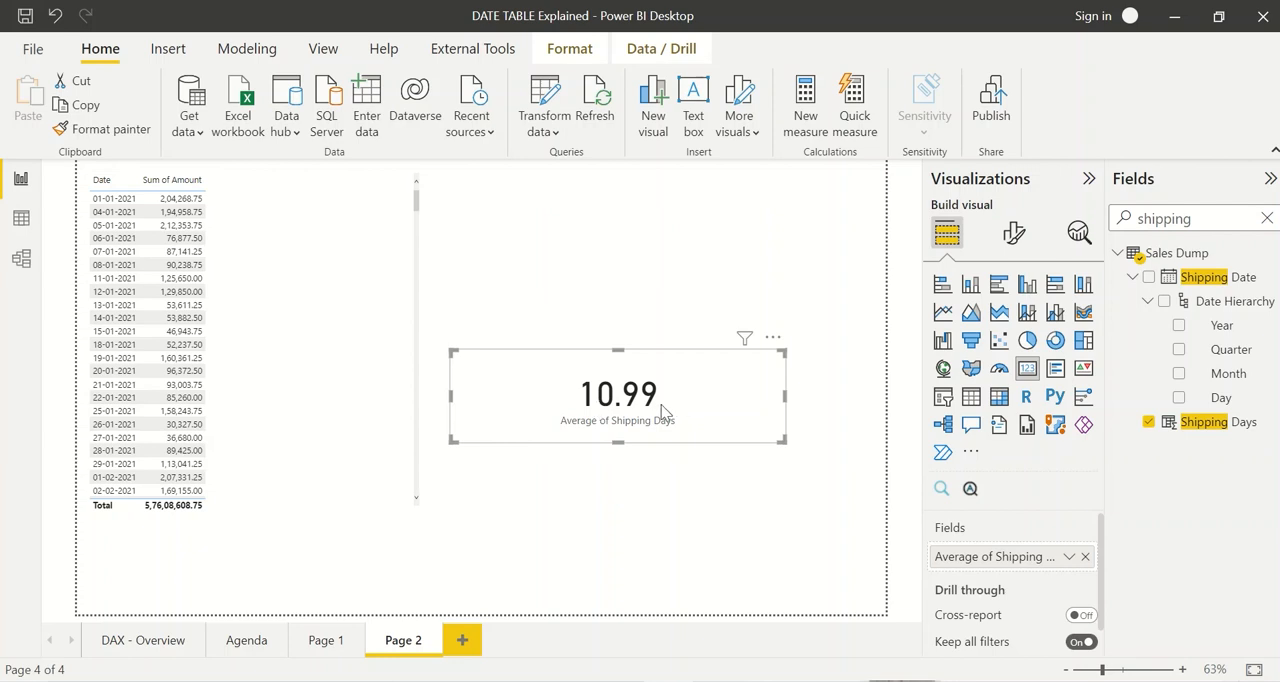
click(743, 455)
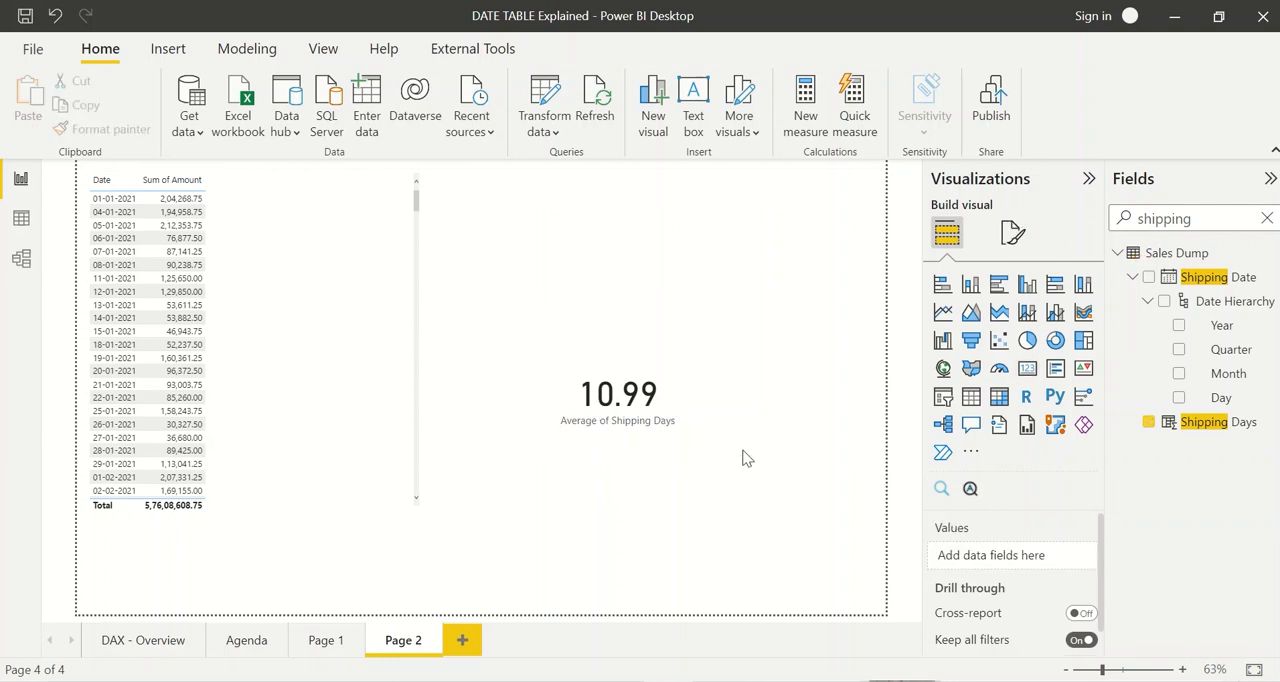
click(677, 415)
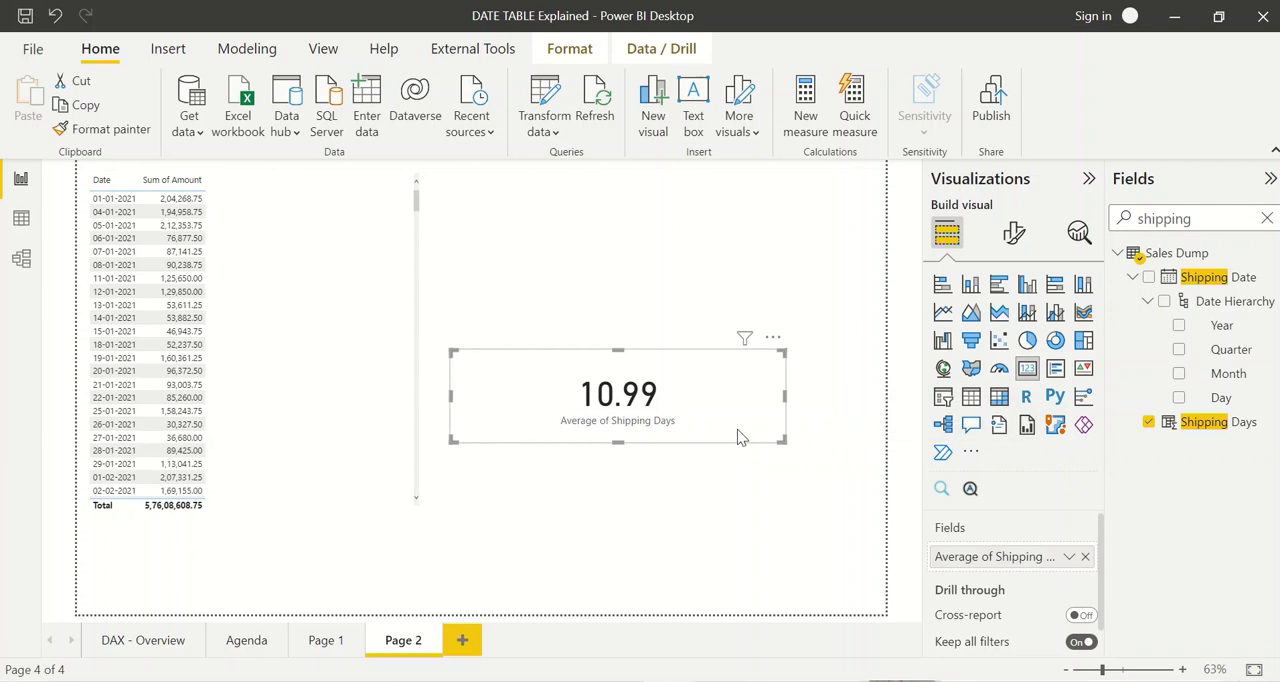
click(729, 509)
click(549, 437)
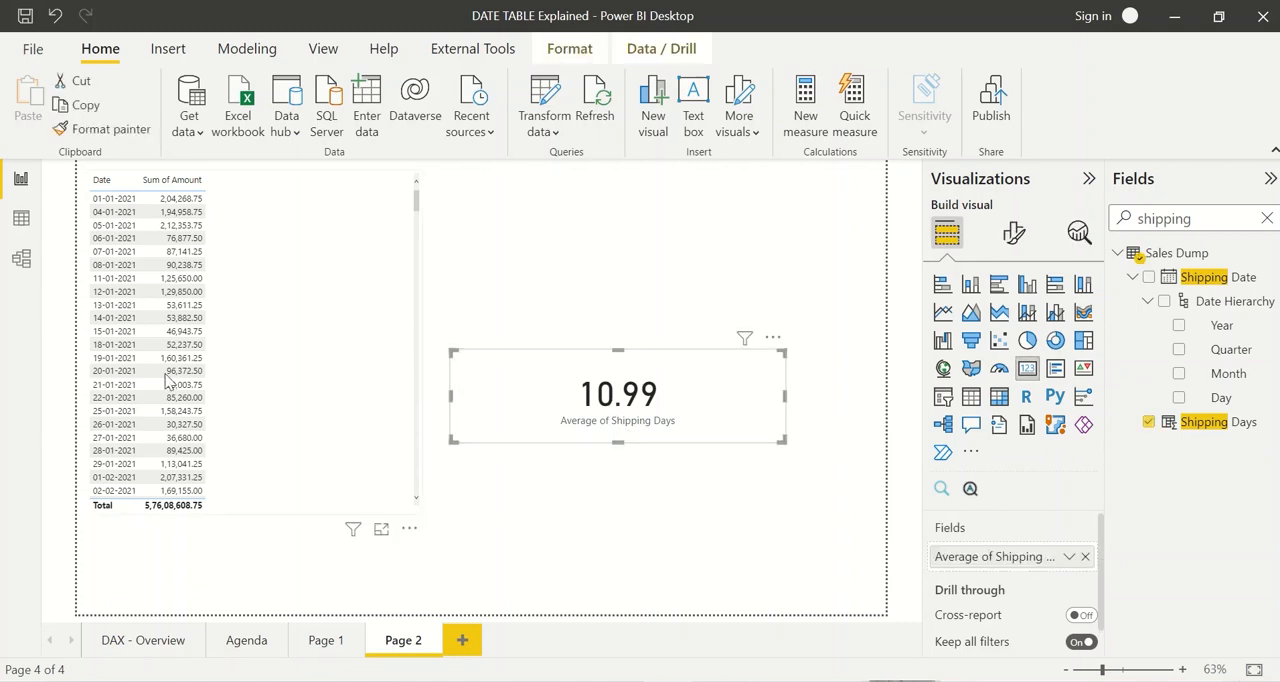
Step: Move the average card higher on the page and test its cross-filtering with the table rows 14-01-2021, 19-01-2021 and 25-01-2021, clearing the selection
click(122, 321)
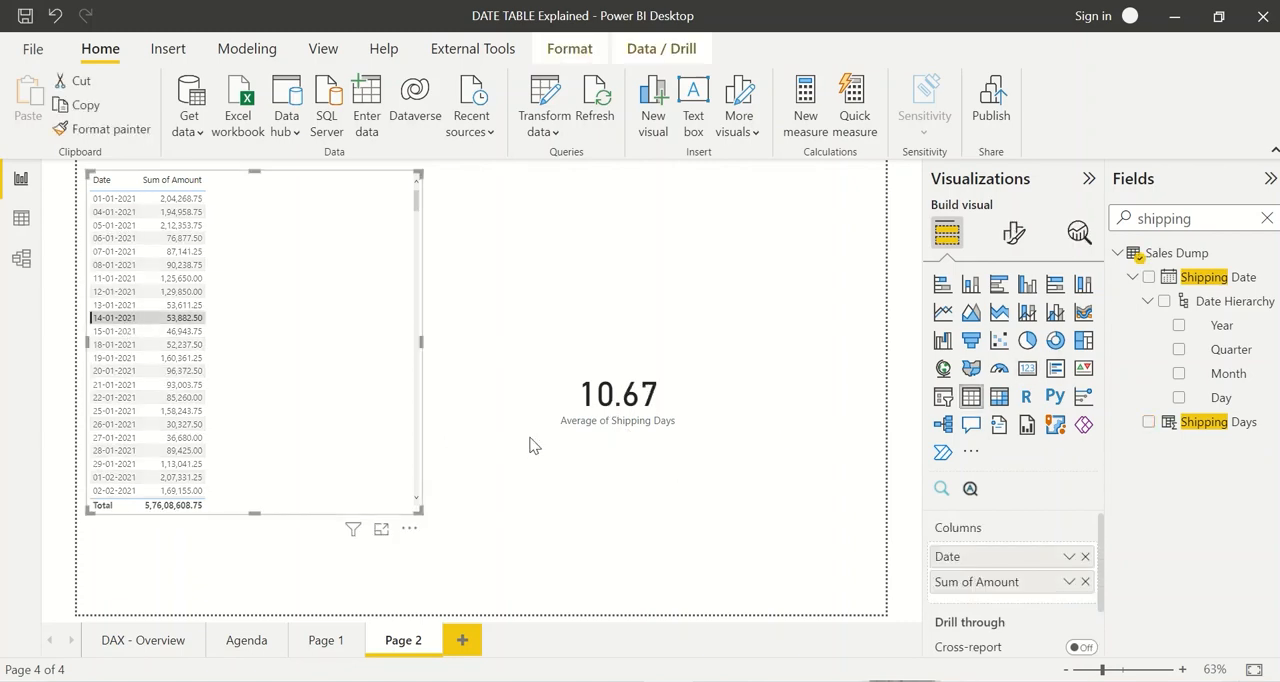
drag(643, 433, 645, 333)
click(140, 358)
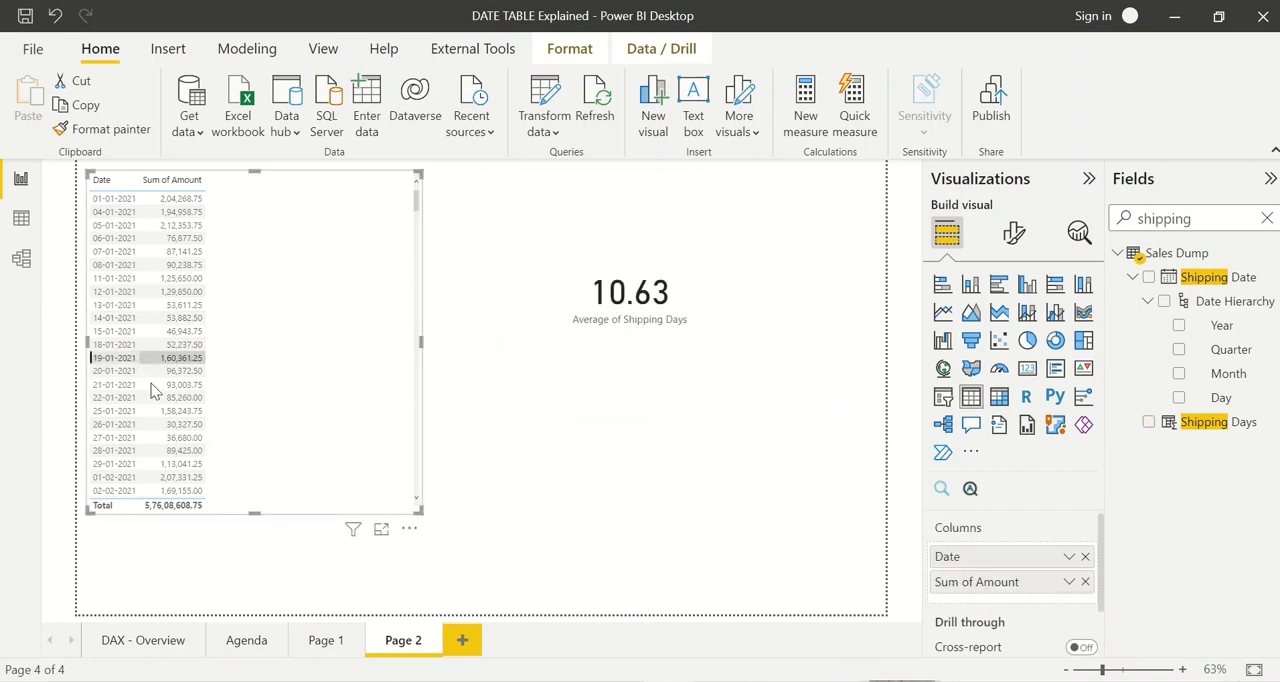
click(157, 412)
click(157, 412)
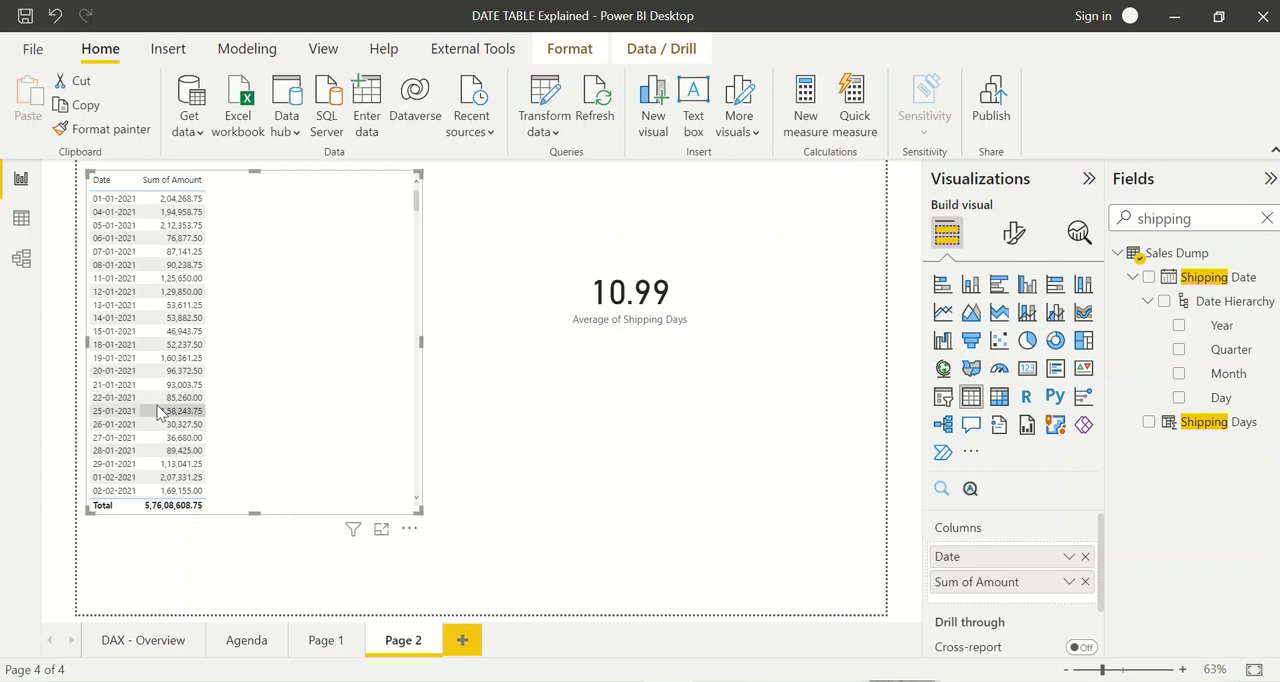
click(448, 447)
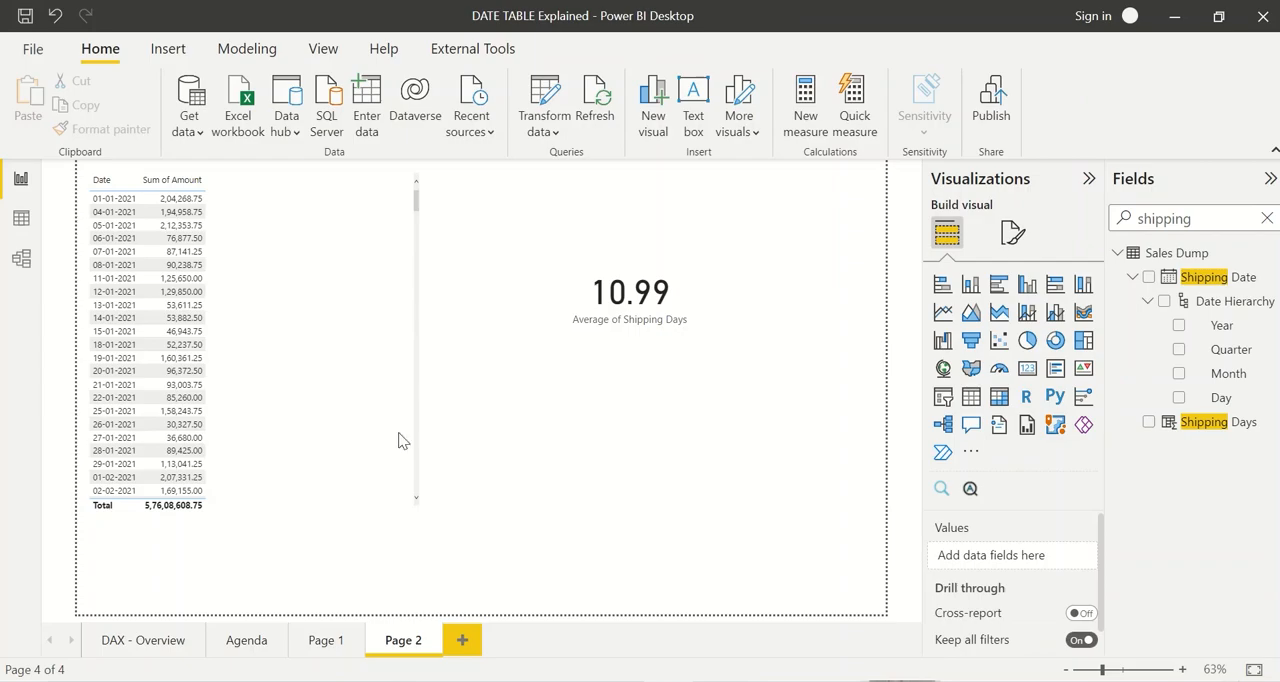
Step: Switch to the DAX - Overview page and look up the DATEDIFF Function (DAX) entry with the function slicer
click(22, 220)
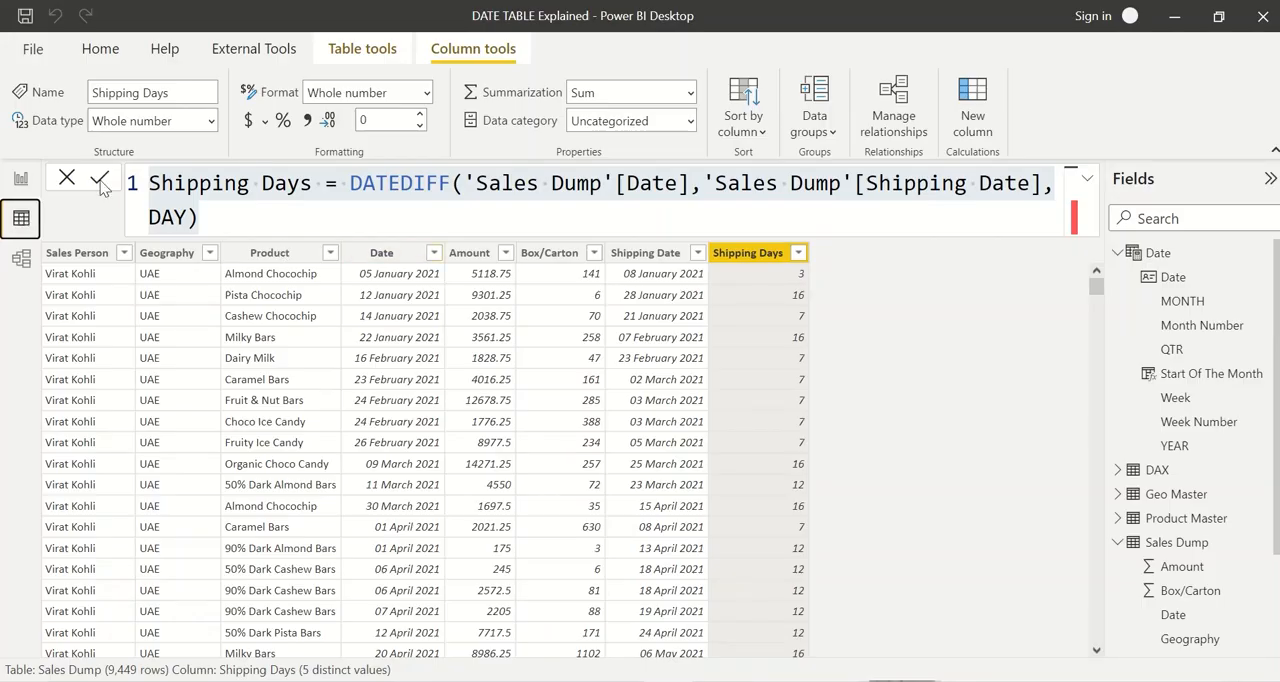
click(21, 180)
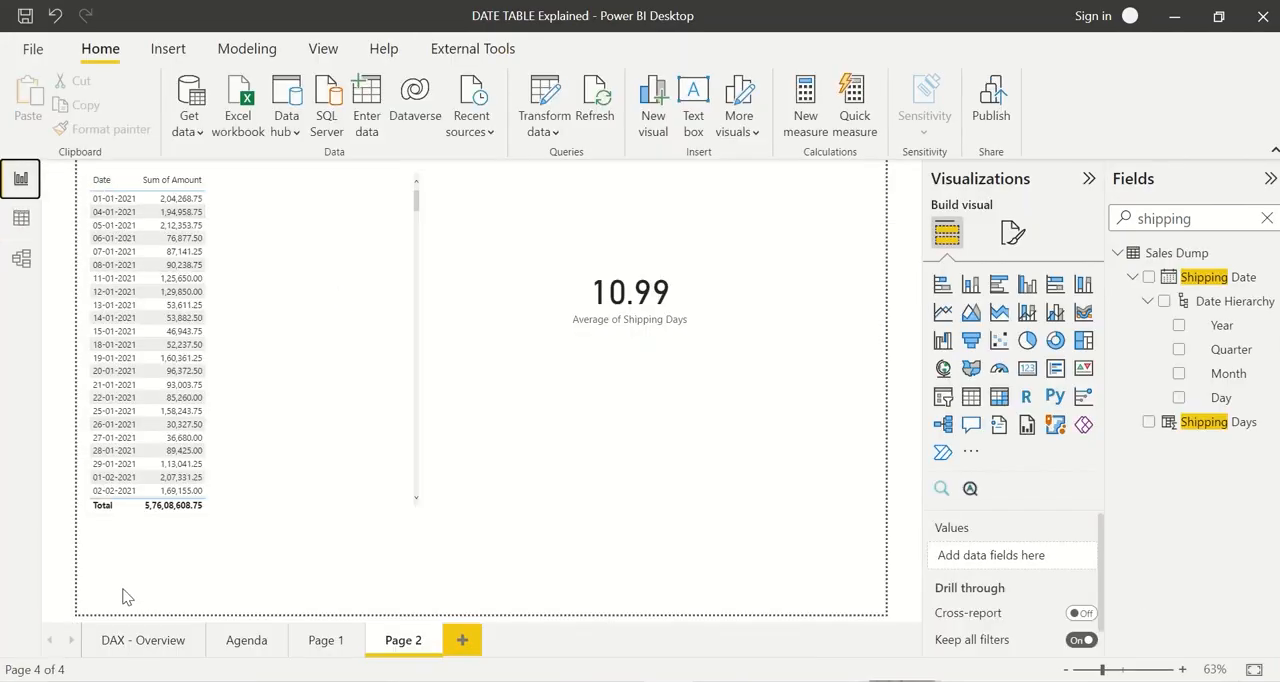
click(141, 641)
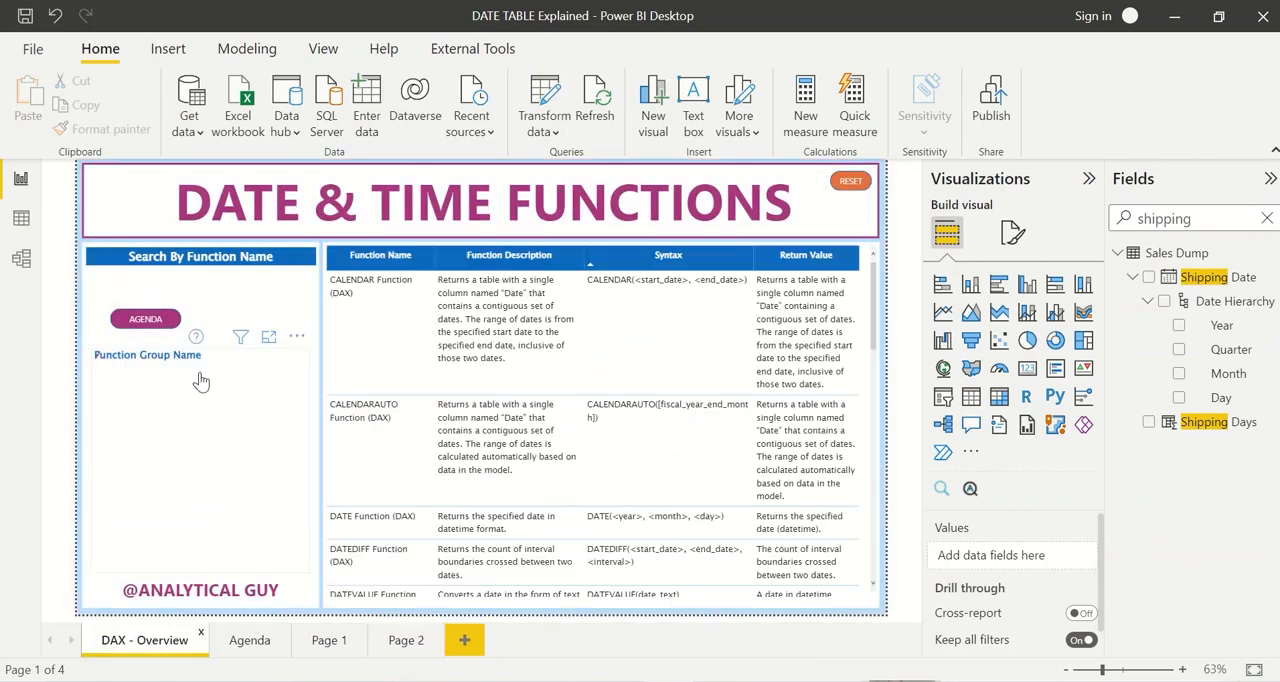
click(160, 366)
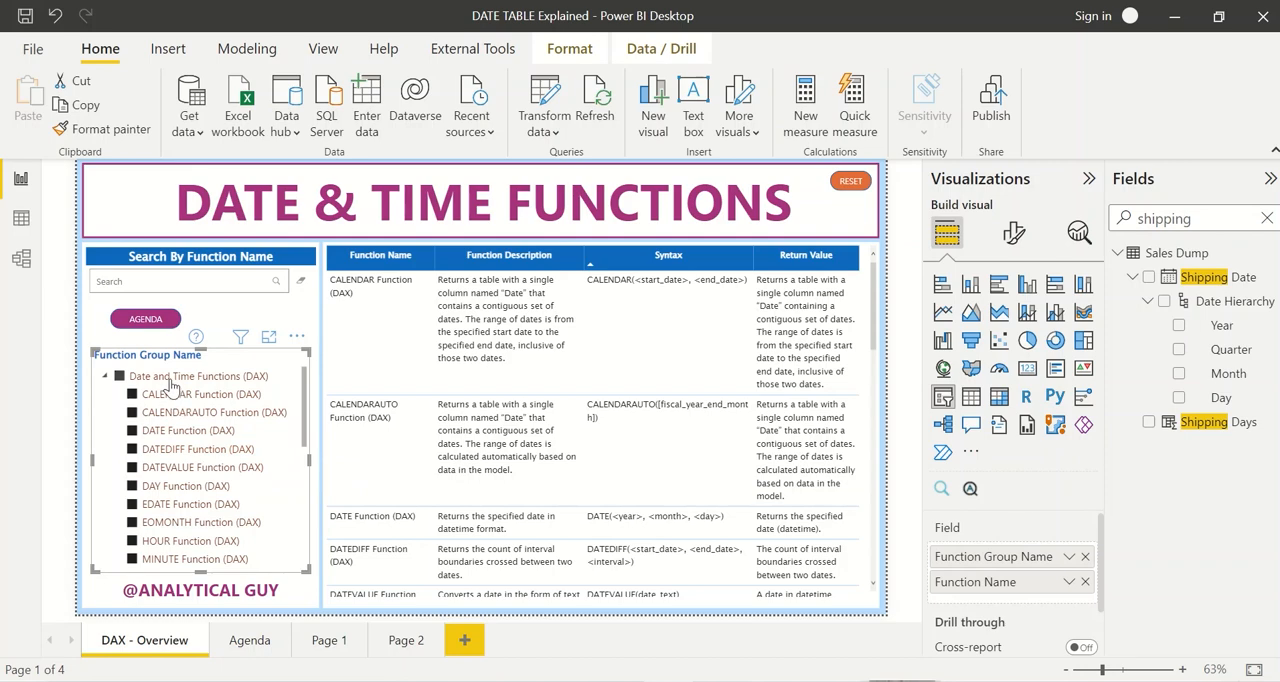
click(186, 449)
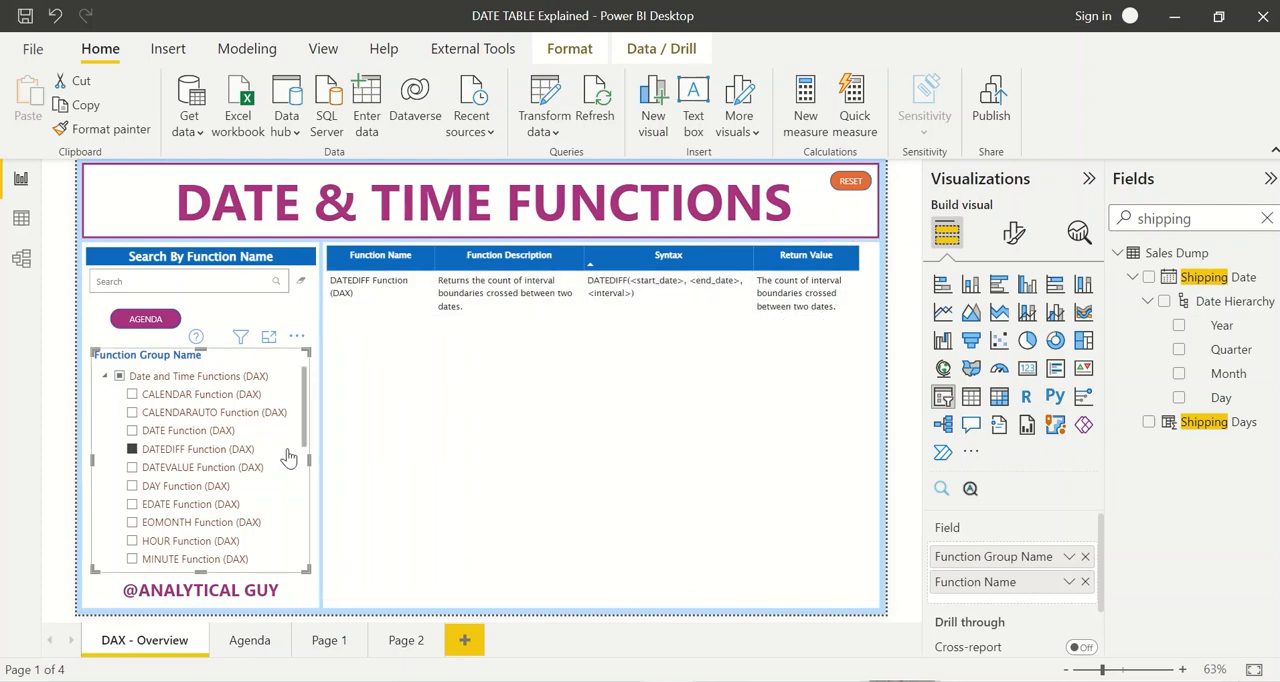
Step: Look up the DATEVALUE and DAY function entries one after the other in the function slicer
click(198, 450)
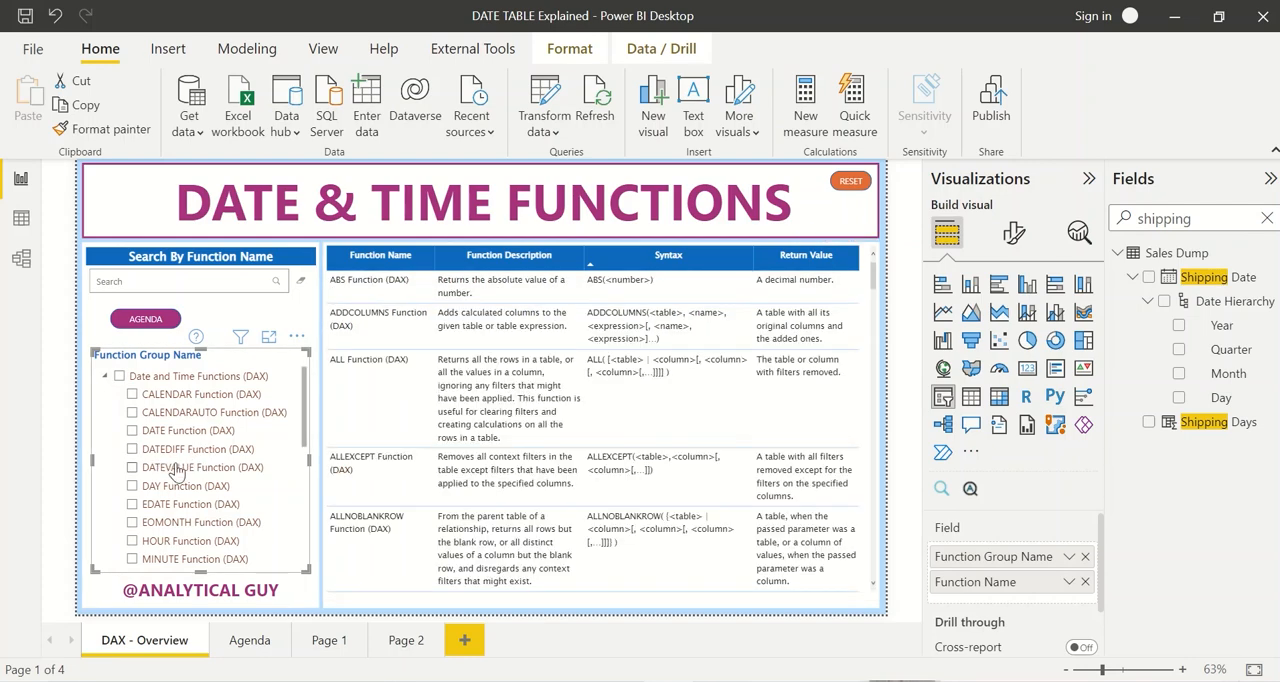
click(177, 470)
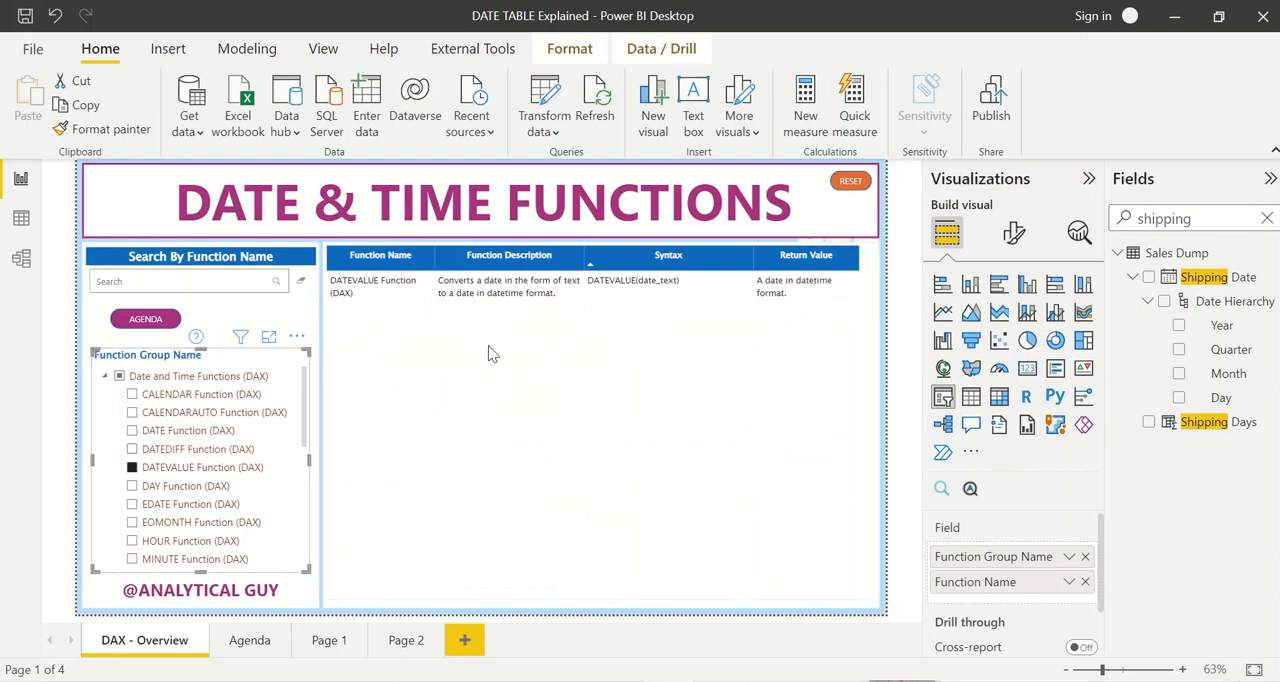
click(172, 469)
click(172, 485)
Step: Look up the YEAR, WEEKNUM and WEEKDAY function entries further down the Date and Time Functions list
scroll(185, 495, down, 1)
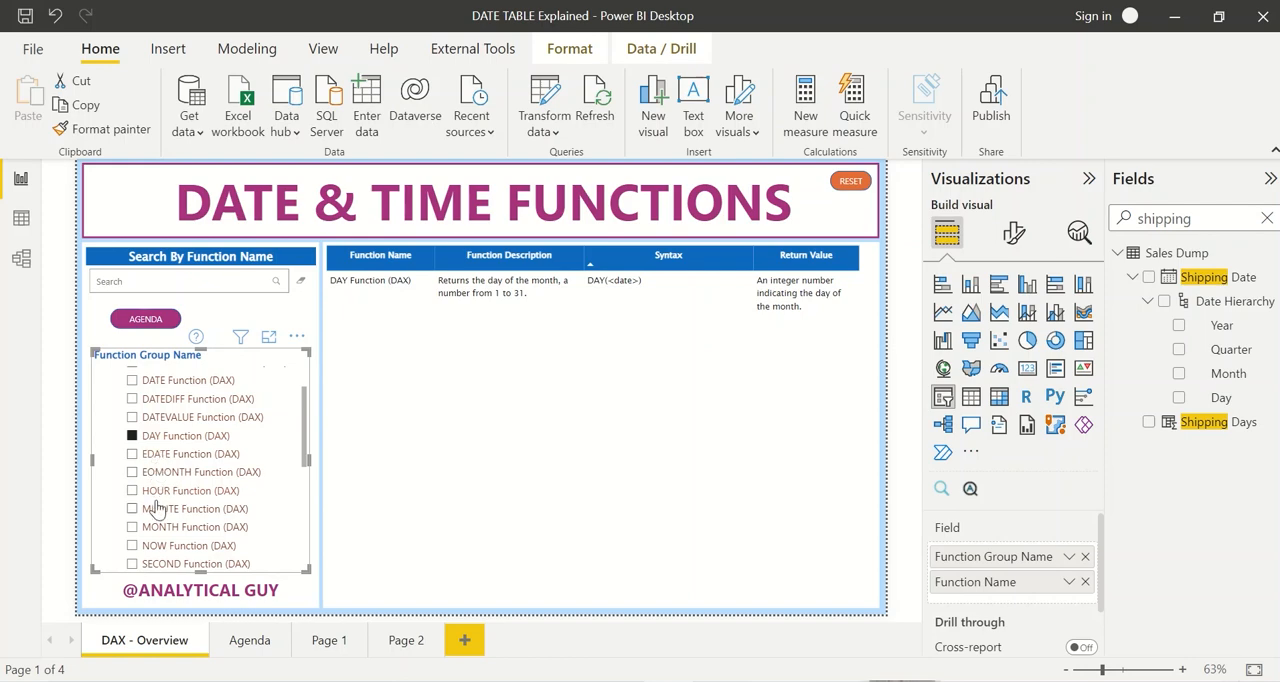
scroll(157, 510, down, 2)
scroll(157, 510, down, 2)
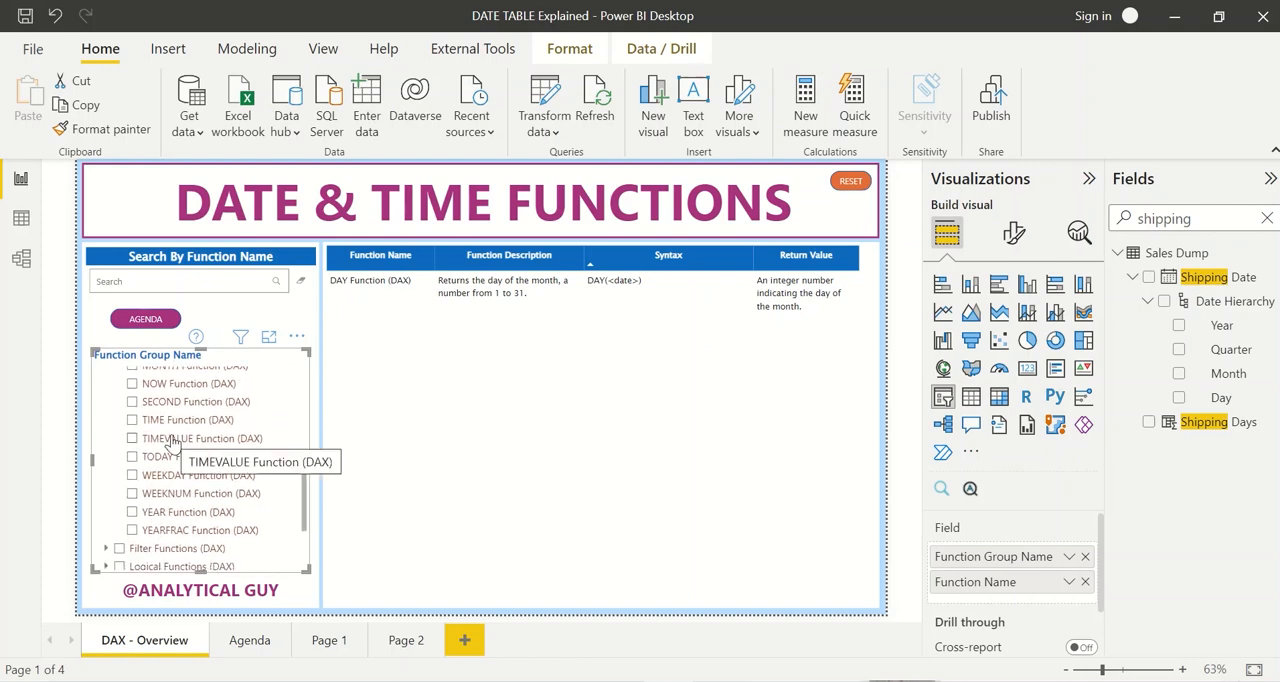
click(170, 514)
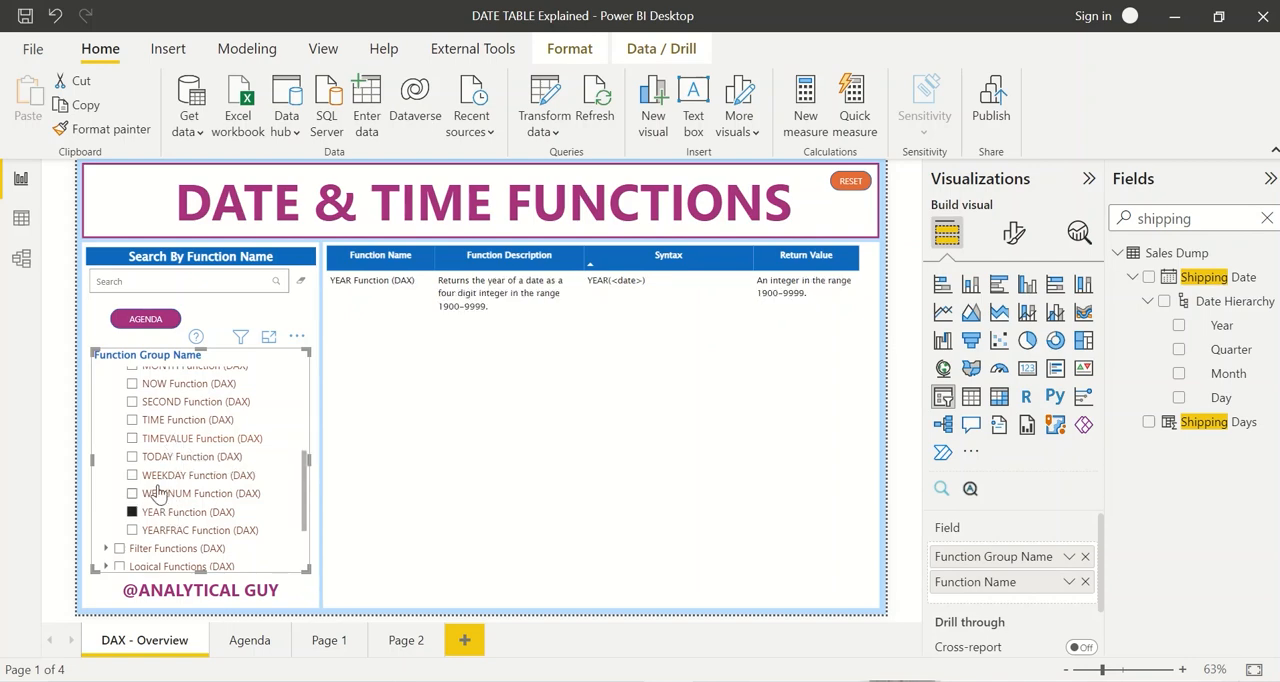
click(157, 493)
click(175, 476)
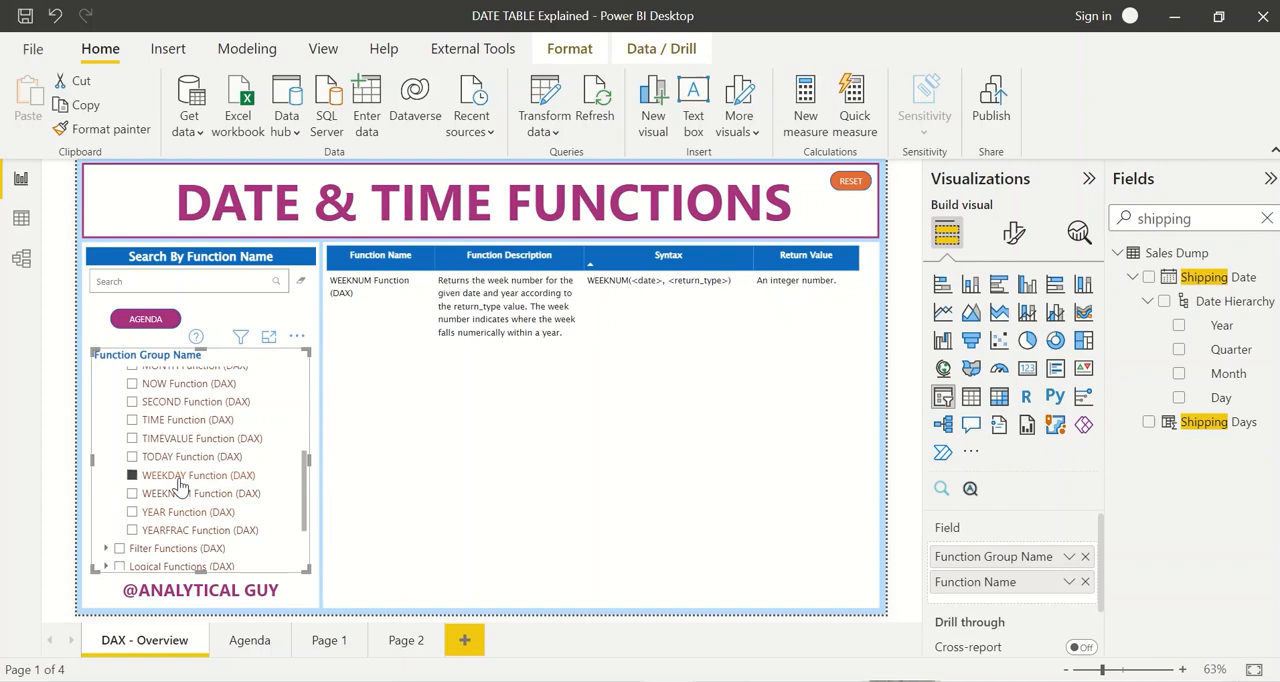
Step: Compare the descriptions and syntax of the TODAY and NOW functions by alternating between them in the slicer
click(170, 458)
scroll(162, 440, up, 1)
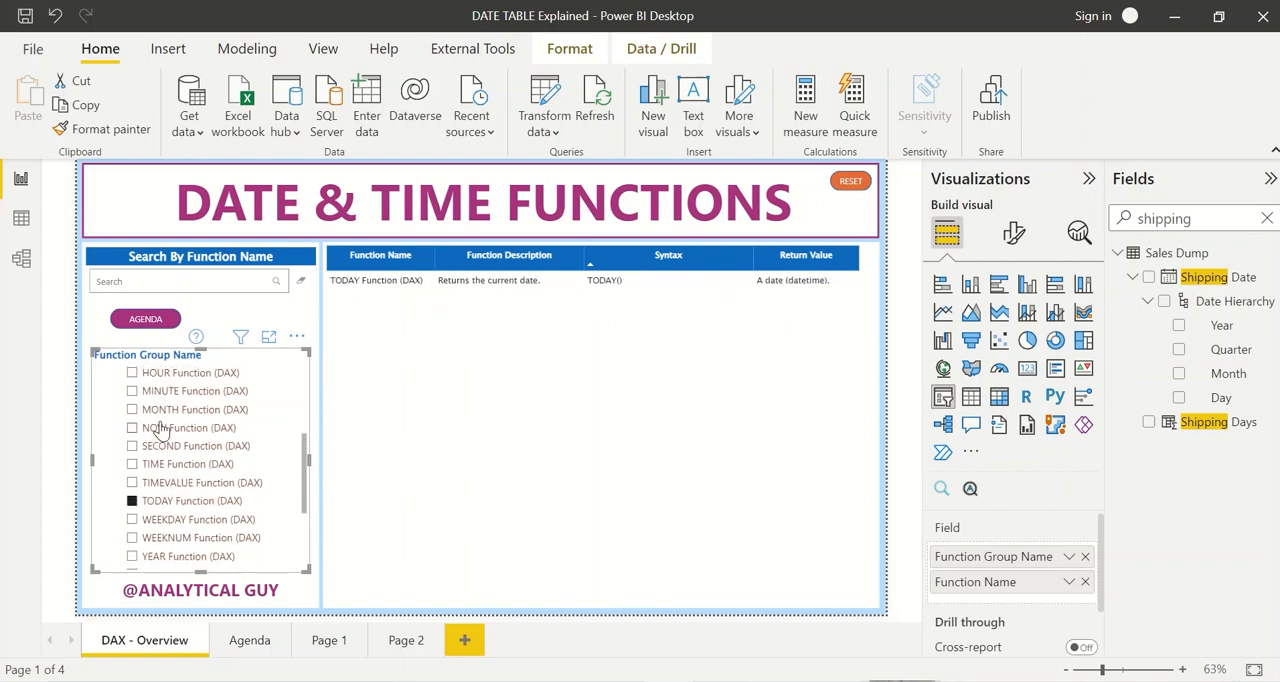
click(160, 438)
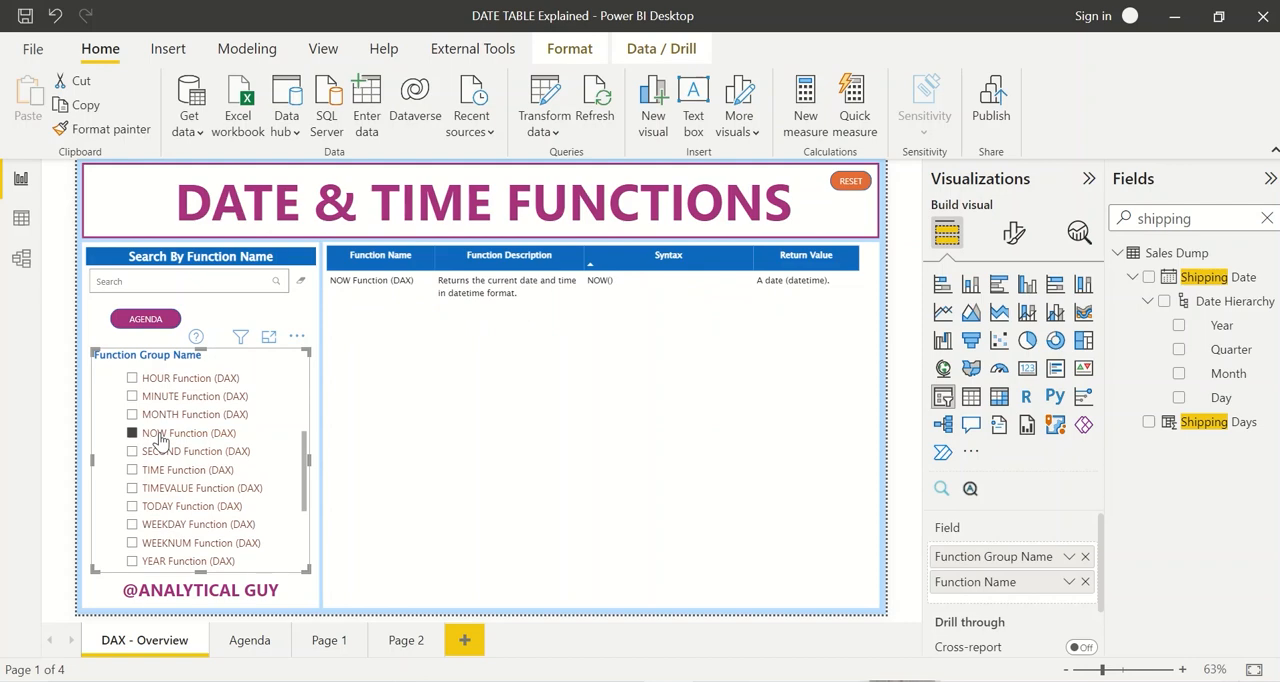
click(190, 506)
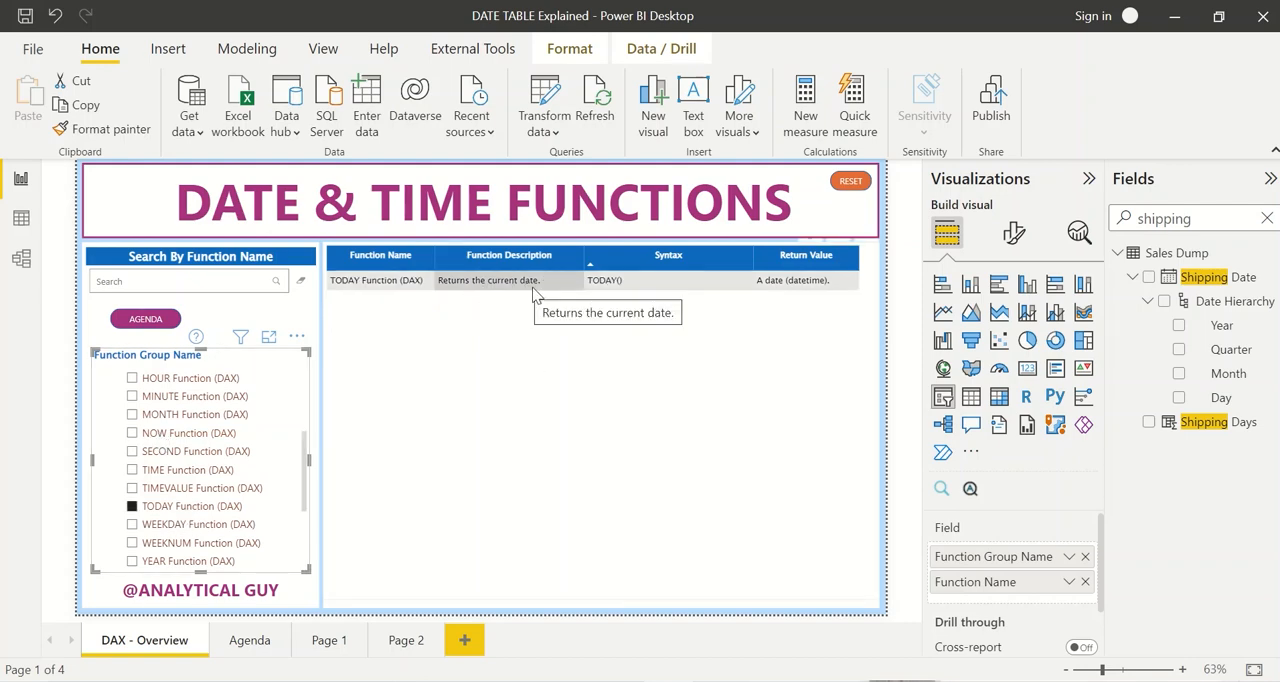
click(166, 442)
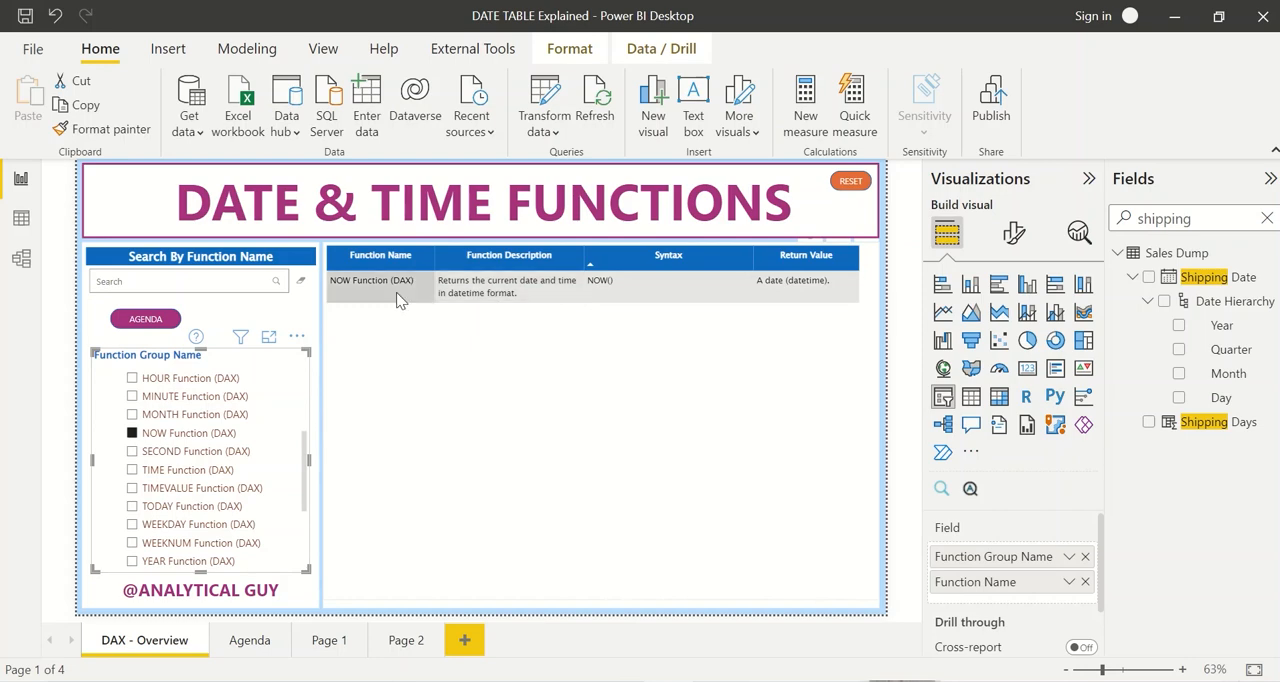
Step: Show all Date and Time Functions in the table, clear that selection and collapse the group in the slicer
scroll(153, 447, up, 5)
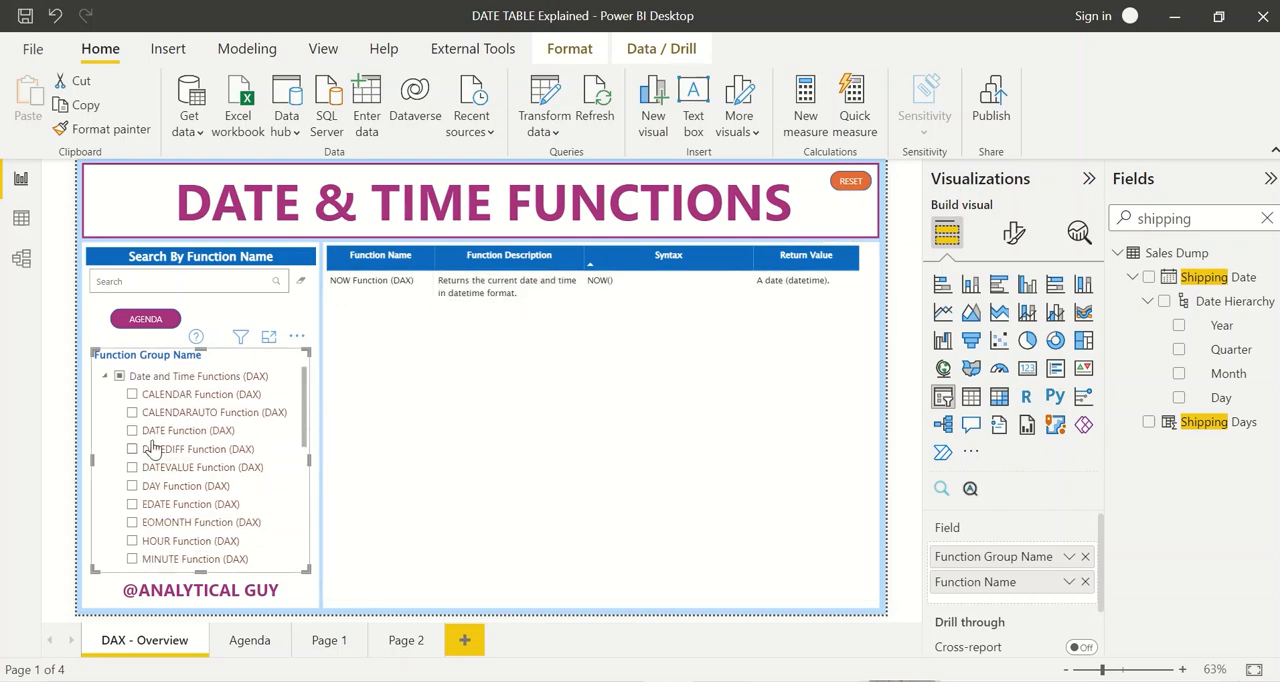
click(118, 380)
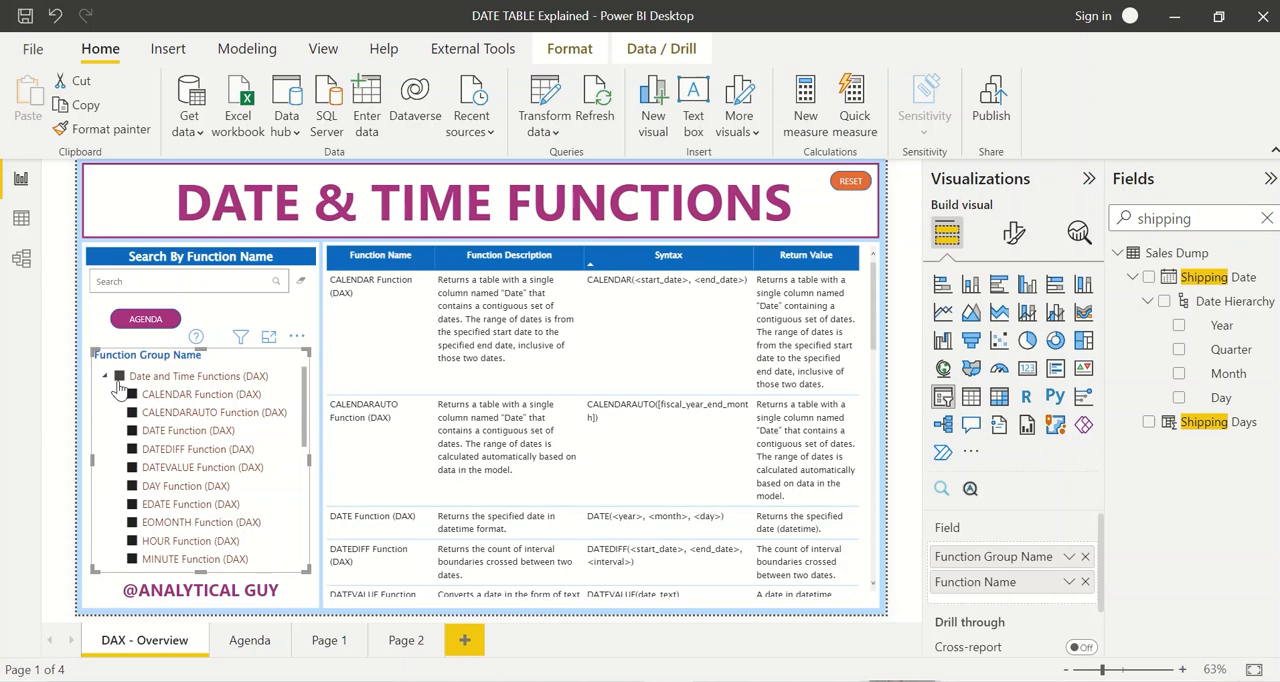
click(112, 381)
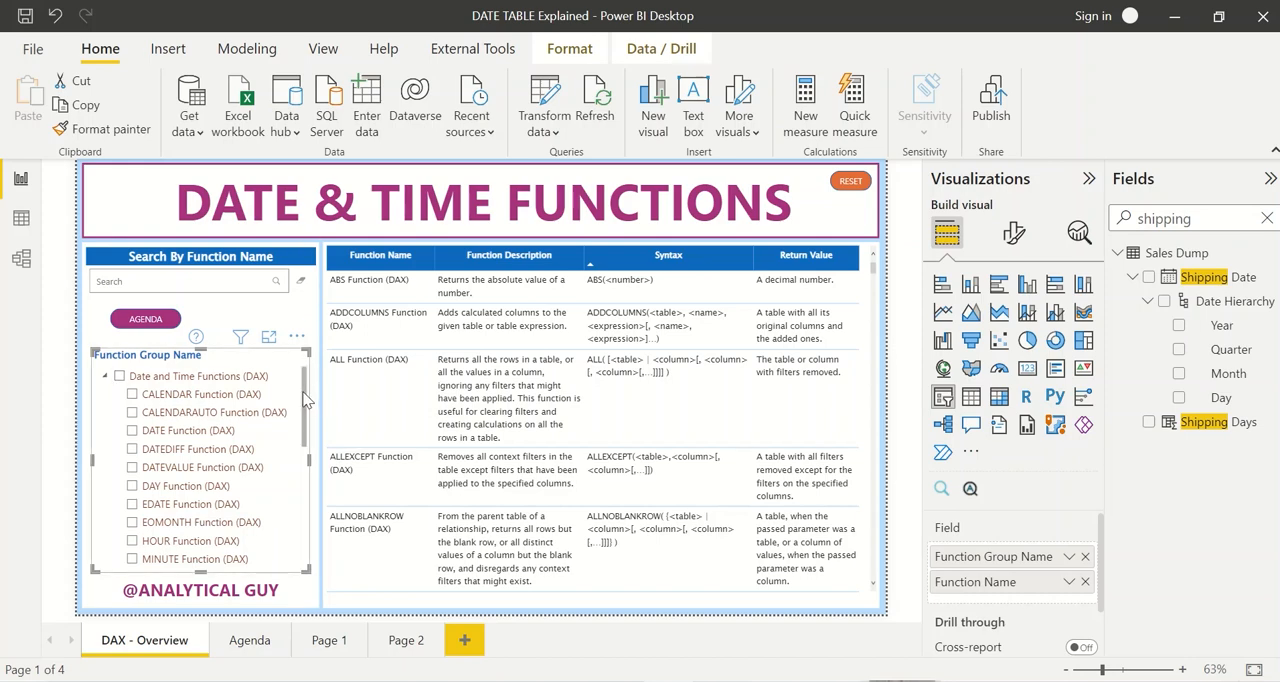
click(105, 378)
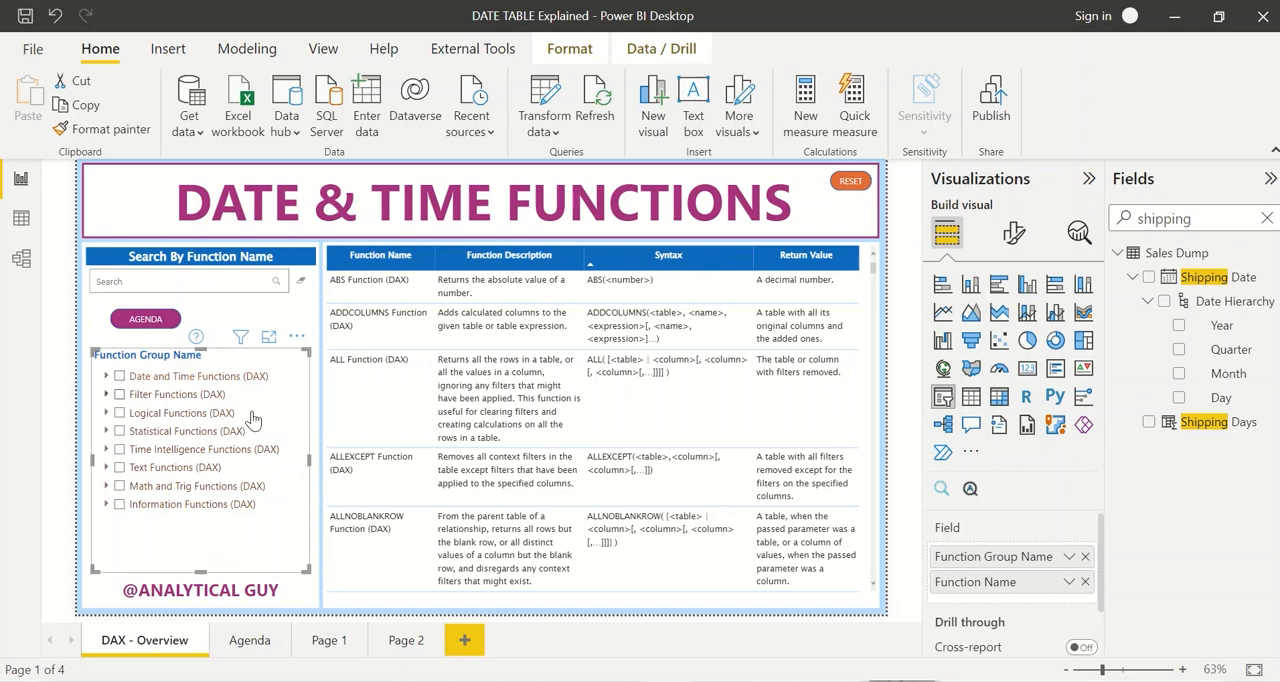
Step: Browse the Logical and Statistical function groups and leave the function table filtered to Time Intelligence Functions (DAX)
click(140, 413)
click(168, 432)
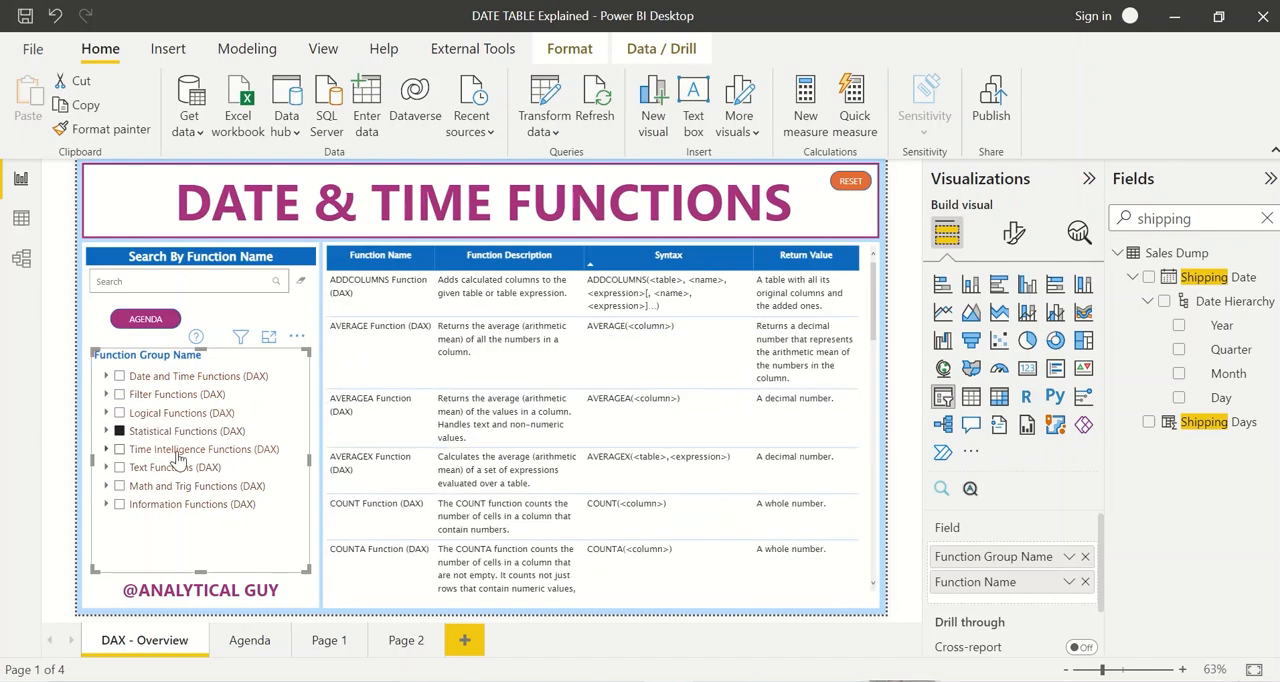
click(178, 450)
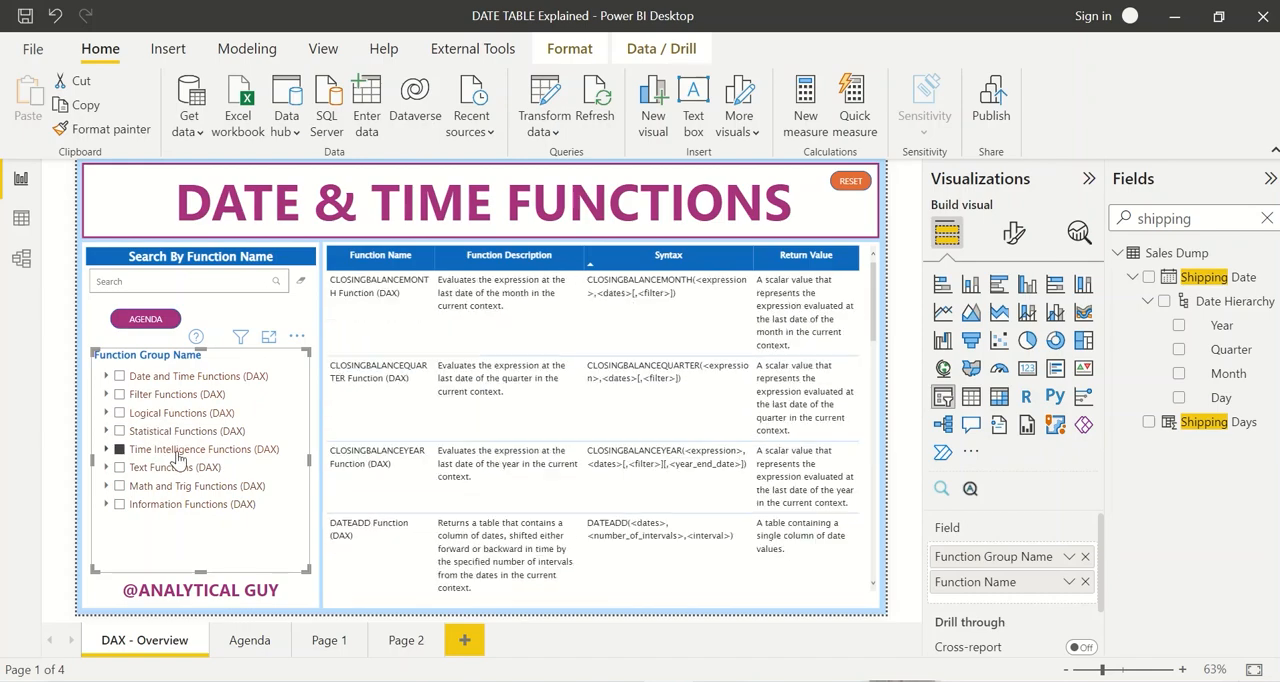
click(275, 308)
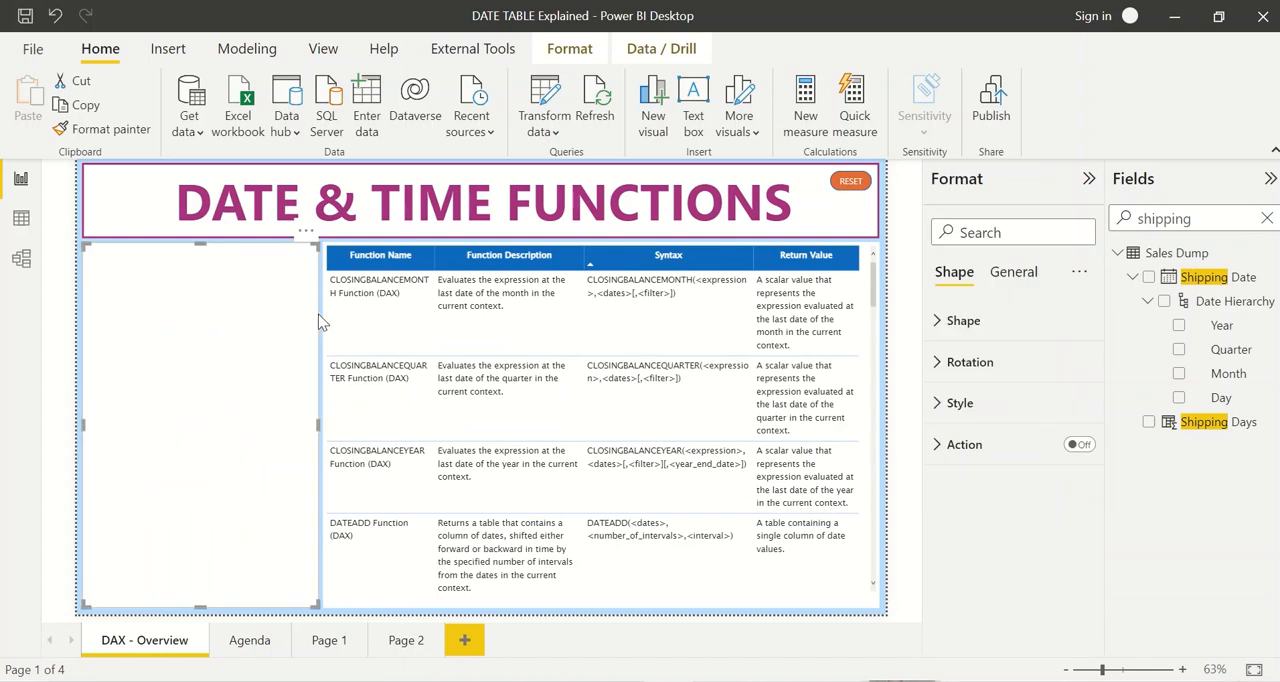
click(320, 312)
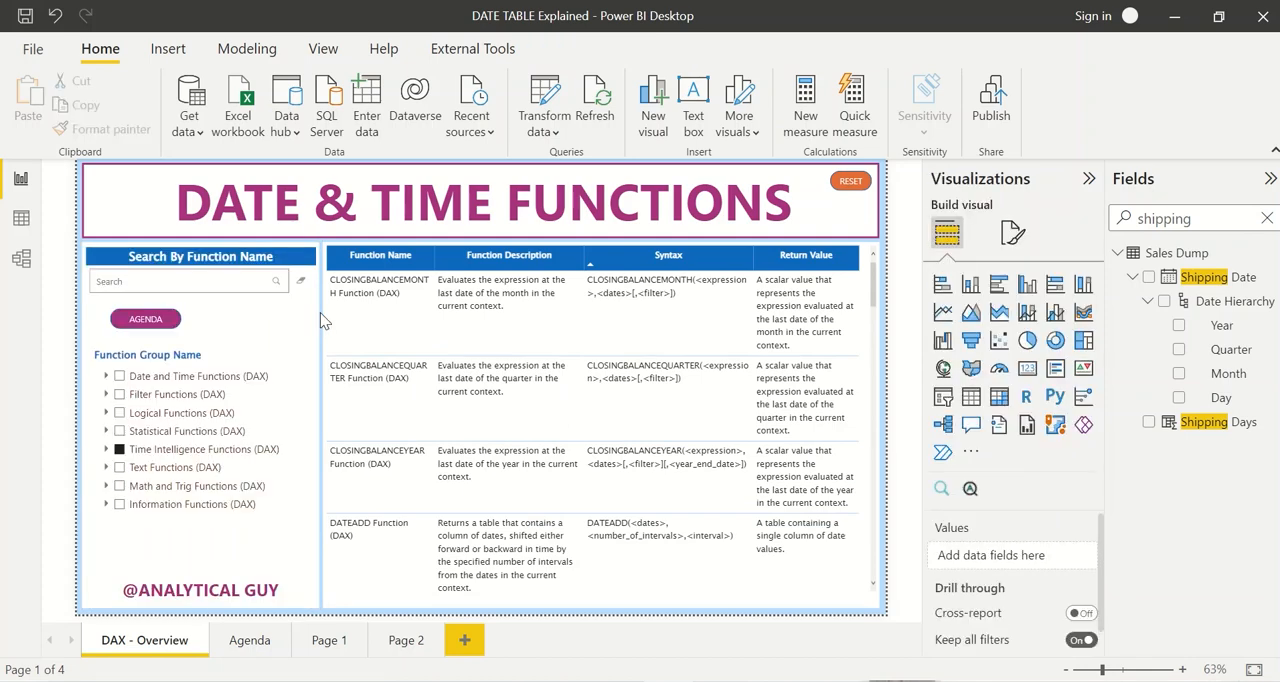